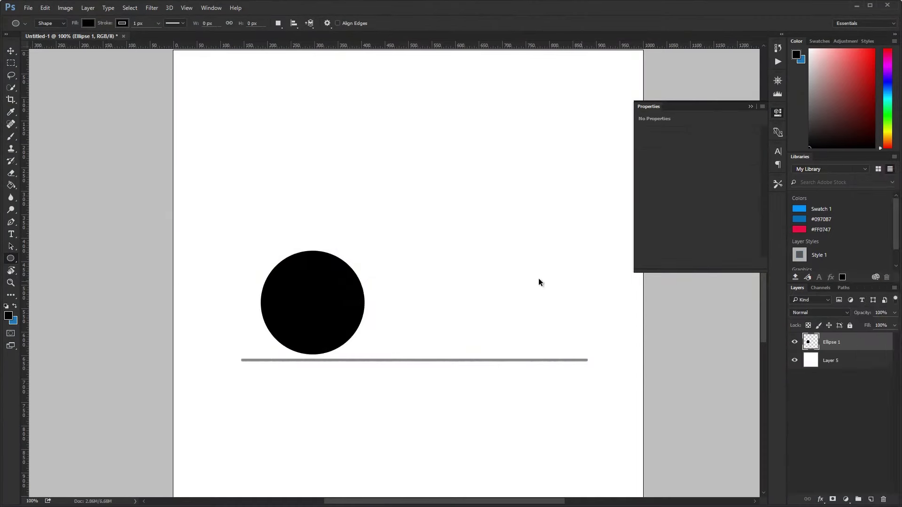
Step: Narrow the black circle into a tall oval at 45% opacity and duplicate it
key(ctrl+t)
drag(262, 303, 287, 303)
key(Return)
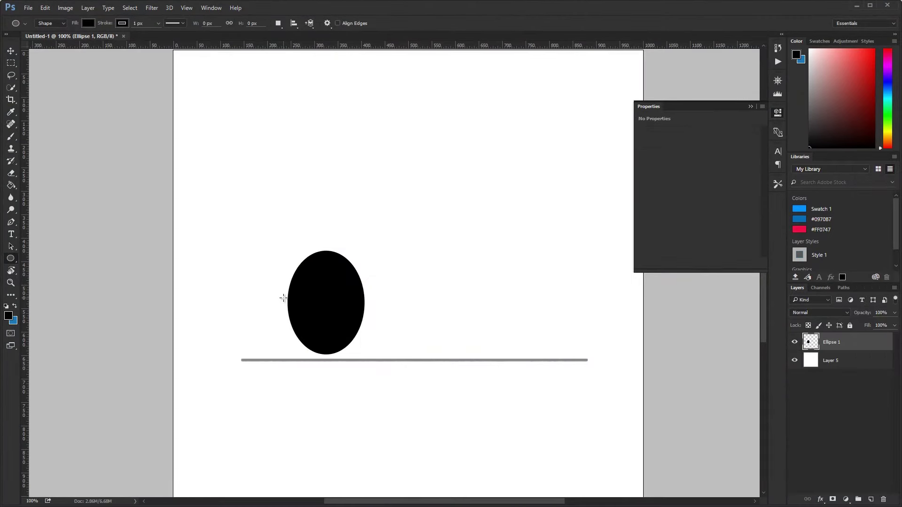
key(4)
key(5)
key(ctrl+j)
Step: Shift the duplicate oval right and merge both ovals into one layer at 35% opacity
key(shift+Right)
key(shift+Right)
key(shift+Right)
key(shift+Right)
key(shift+Right)
key(shift+Right)
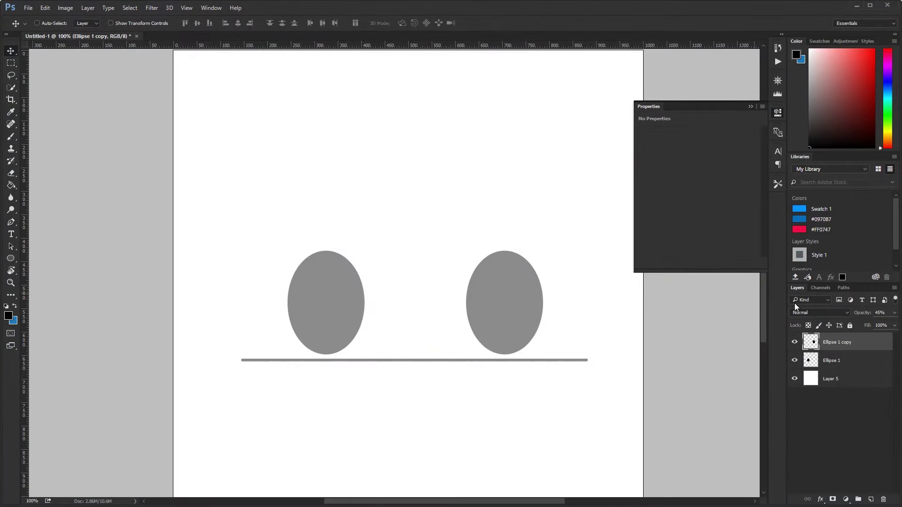
shift+click(831, 360)
key(ctrl+e)
key(3)
key(5)
key(ctrl+alt+a)
key(ctrl+e)
Step: Brush dark rims down both ovals and a dark hub in the left oval
key(b)
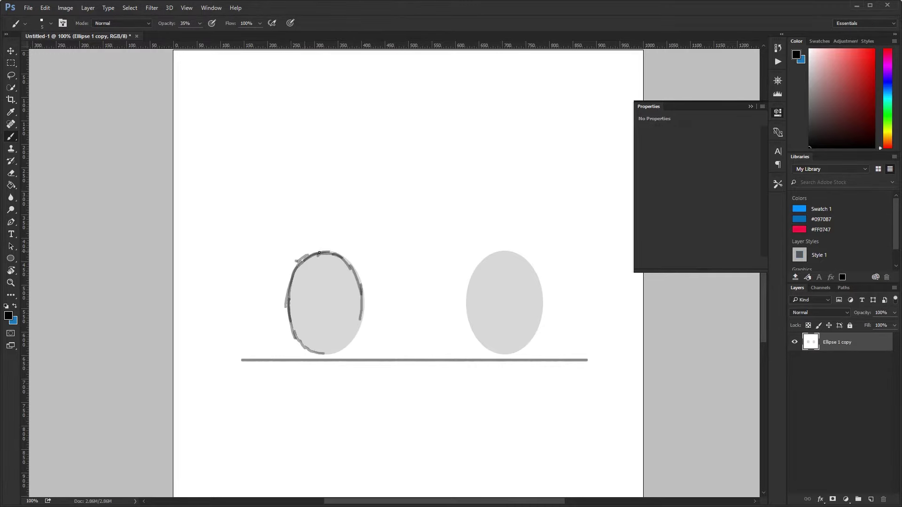
mouse_move(319, 252)
mouse_down()
mouse_move(297, 266)
mouse_move(327, 348)
mouse_up()
key(bracketright)
key(bracketright)
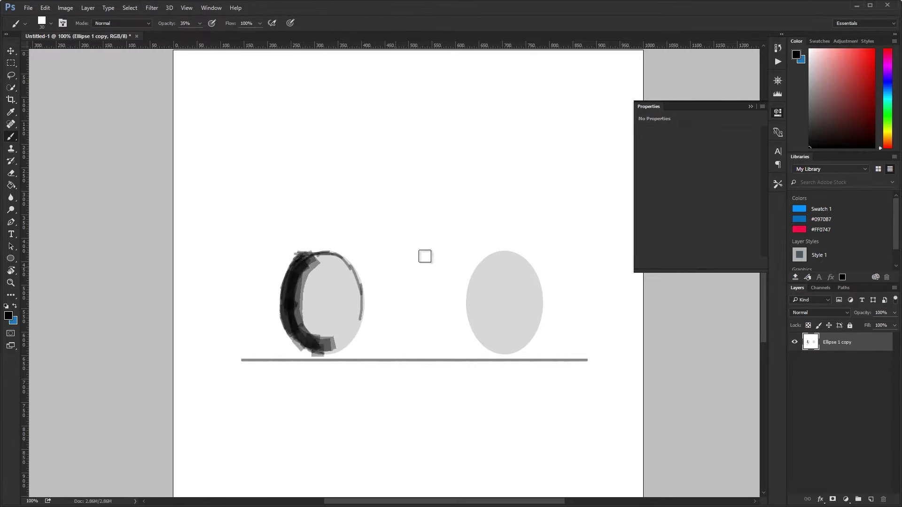
mouse_move(500, 258)
mouse_down()
mouse_move(484, 348)
mouse_move(508, 321)
mouse_up()
key(bracketleft)
drag(329, 292, 323, 314)
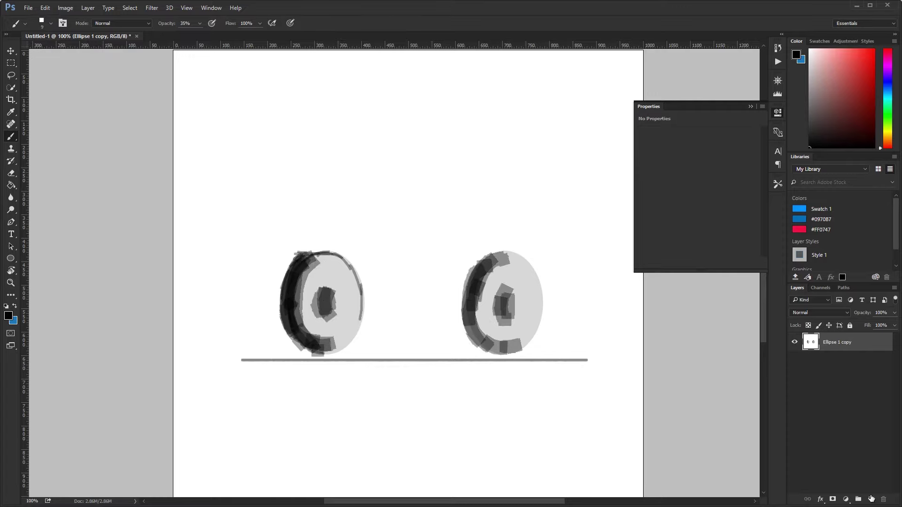
click(871, 499)
Step: Fill a new layer with white, place it under the wheels, and merge the faded wheels onto it
key(d)
key(x)
key(g)
click(423, 251)
key(ctrl+bracketleft)
click(836, 342)
drag(895, 313, 750, 334)
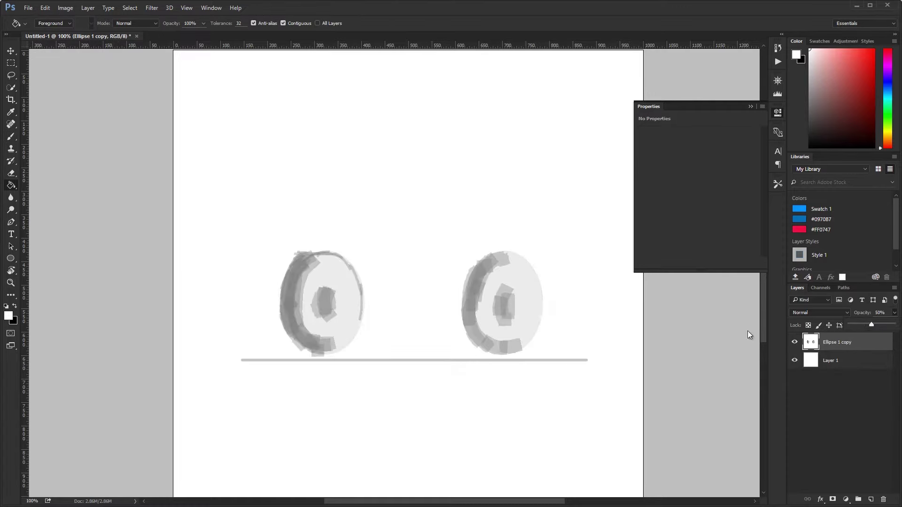
key(ctrl+alt+z)
key(ctrl+alt+z)
key(ctrl+alt+z)
Step: Repaint both wheels with soft grey strokes, thinning their dark rims and right edges
key(b)
drag(332, 263, 308, 317)
mouse_move(306, 261)
mouse_down()
mouse_move(300, 339)
mouse_move(284, 349)
mouse_up()
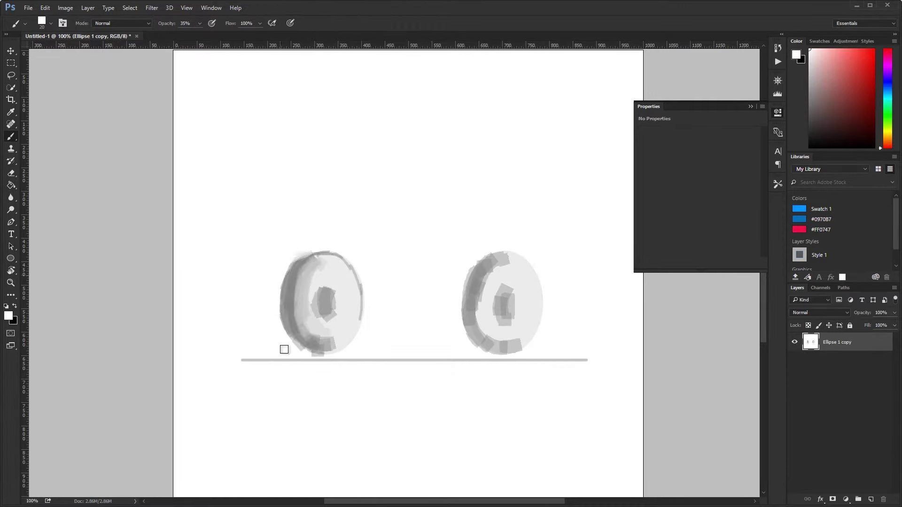
drag(500, 260, 490, 298)
mouse_move(485, 333)
mouse_down()
mouse_move(486, 301)
mouse_move(472, 324)
mouse_up()
drag(305, 282, 301, 339)
alt+click(302, 324)
mouse_move(324, 263)
mouse_down()
mouse_move(292, 318)
mouse_move(345, 350)
mouse_up()
key(bracketleft)
drag(531, 261, 522, 347)
Step: Try a black fender arc over the left wheel, then undo it
key(x)
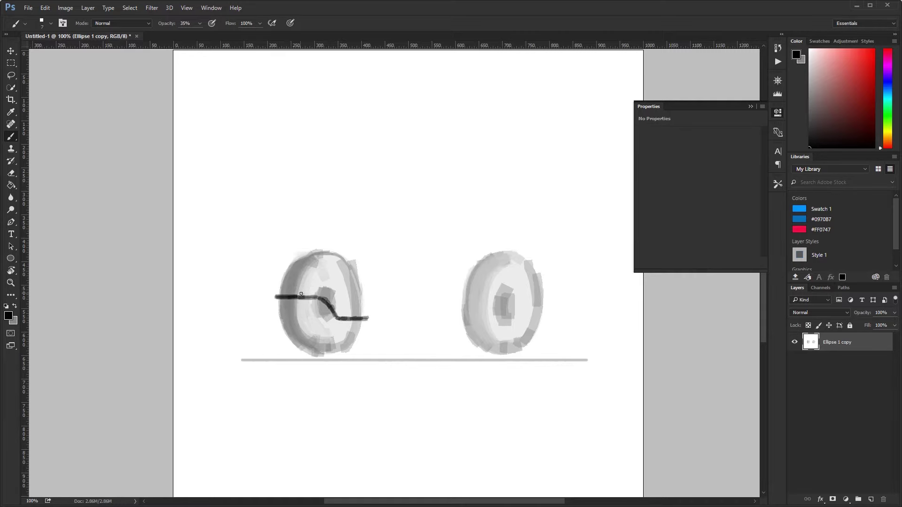
drag(324, 249, 371, 305)
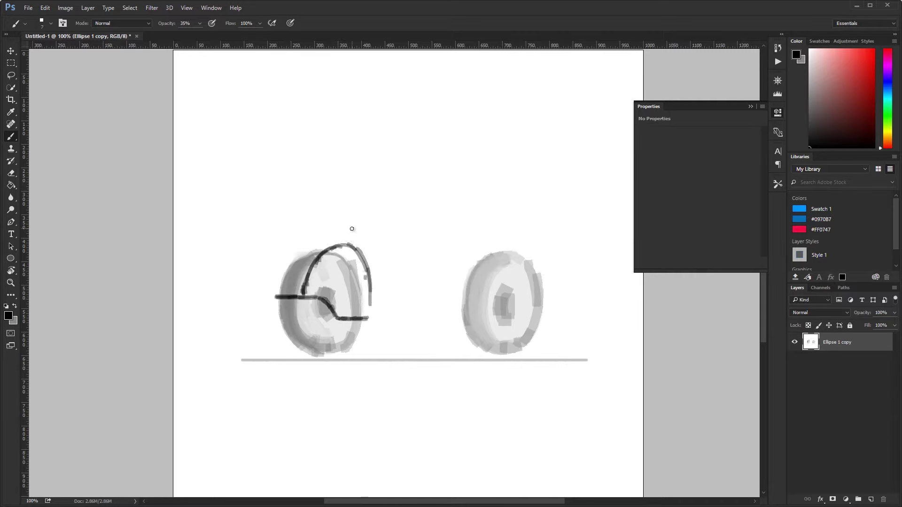
key(ctrl+alt+z)
key(ctrl+alt+z)
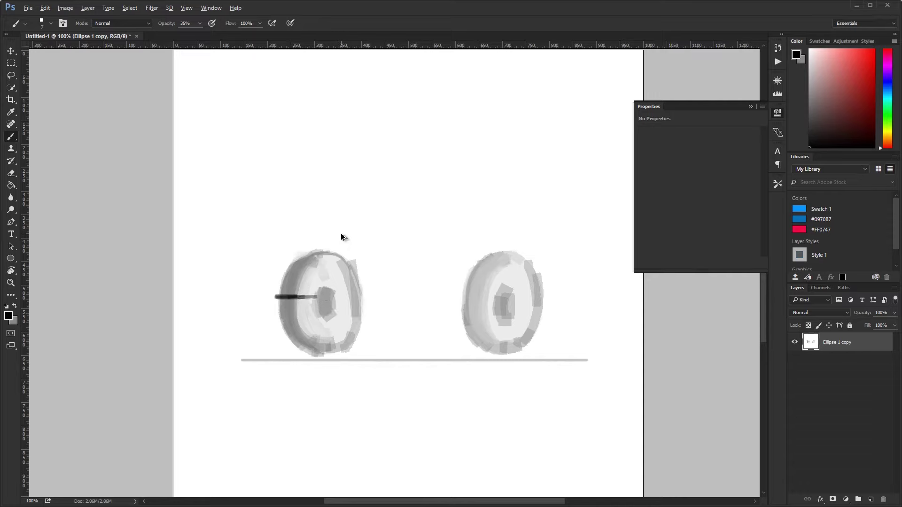
key(ctrl+alt+z)
Step: Copy the left wheel to its own layer, lift it up, and enlarge it to about 114%
key(l)
drag(353, 246, 306, 234)
key(ctrl+j)
key(v)
drag(334, 308, 349, 281)
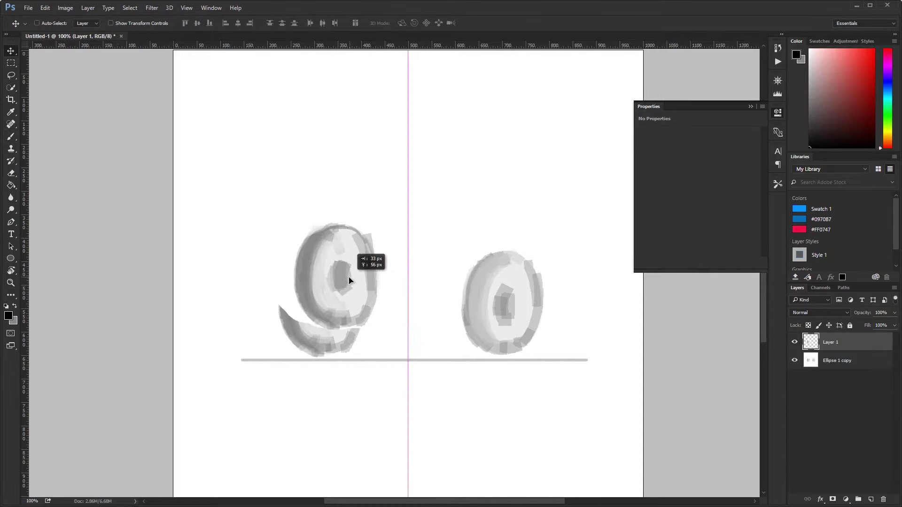
key(6)
key(5)
key(ctrl+t)
mouse_move(268, 210)
mouse_down()
mouse_move(242, 197)
mouse_move(251, 216)
mouse_up()
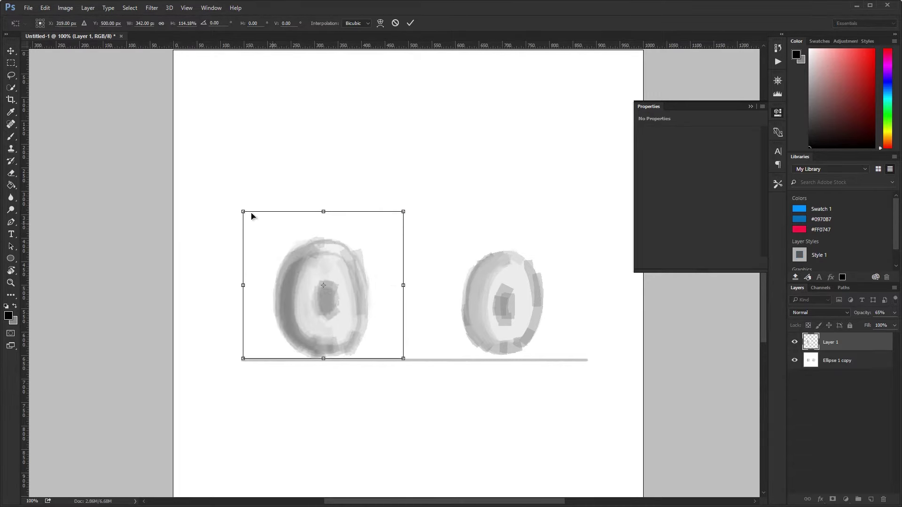
drag(131, 26, 153, 26)
key(Return)
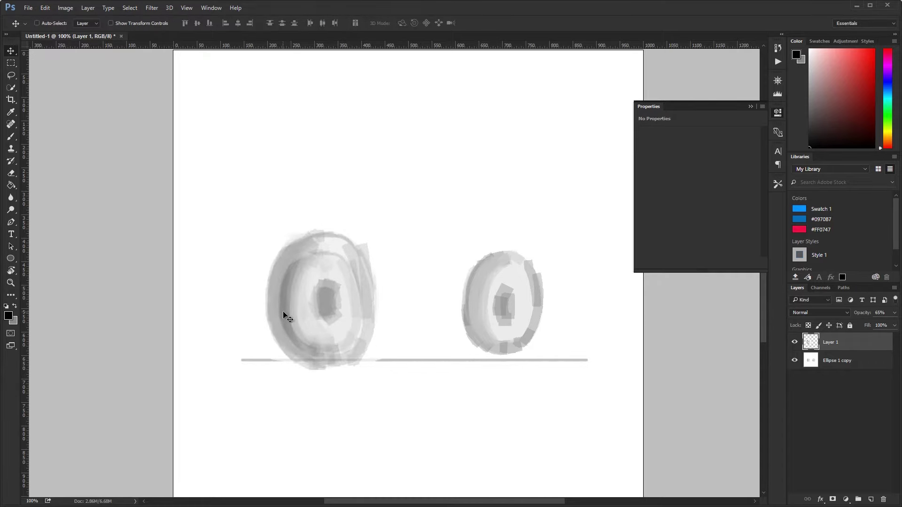
Step: Erase the copy's bottom near the ground line and restore it to 100% opacity
key(e)
mouse_move(284, 307)
mouse_down()
mouse_move(364, 346)
mouse_move(282, 332)
mouse_move(327, 353)
mouse_up()
key(v)
key(0)
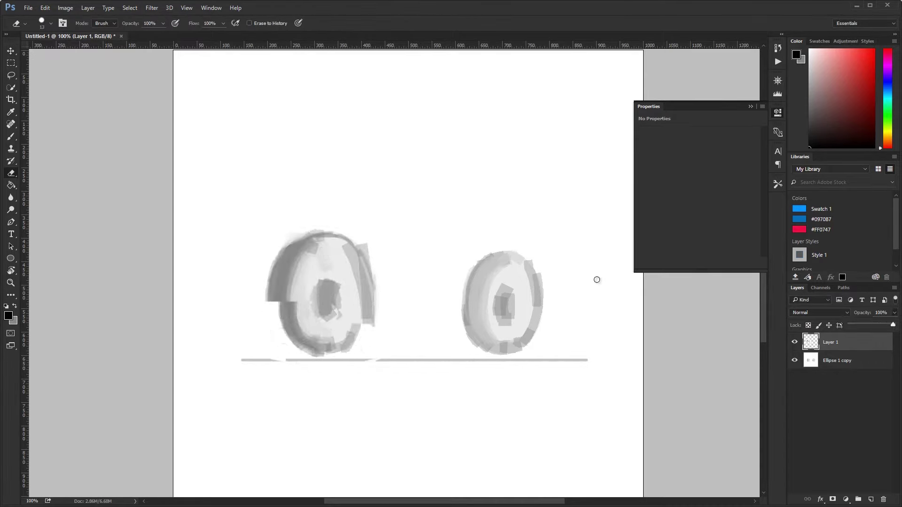
key(b)
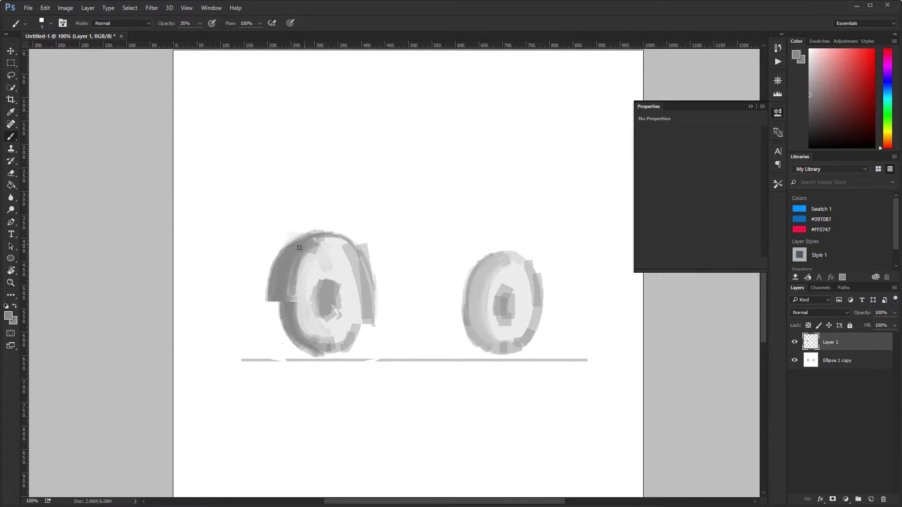
Step: Paint the fender's left and right sides with sampled greys and lighten its inner panel
alt+click(300, 247)
drag(301, 254, 291, 296)
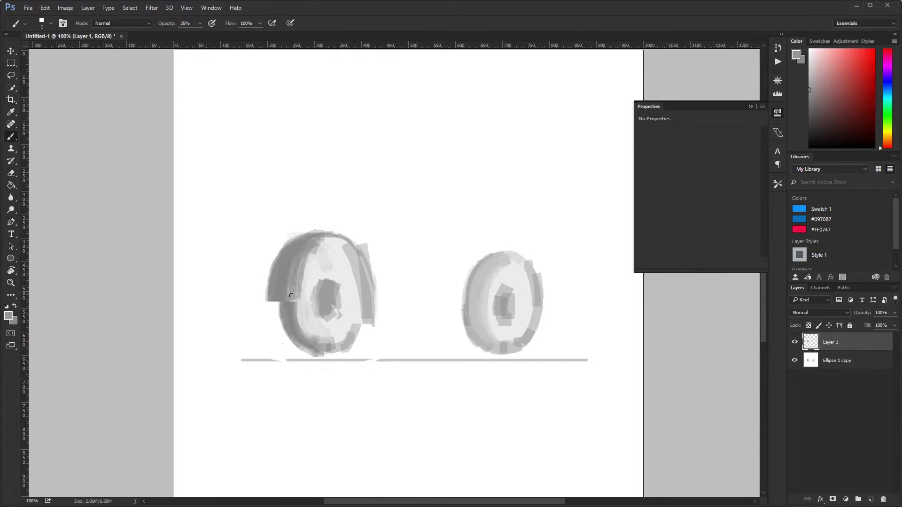
alt+click(354, 252)
mouse_move(353, 253)
mouse_down()
mouse_move(359, 294)
mouse_move(323, 299)
mouse_up()
alt+click(368, 318)
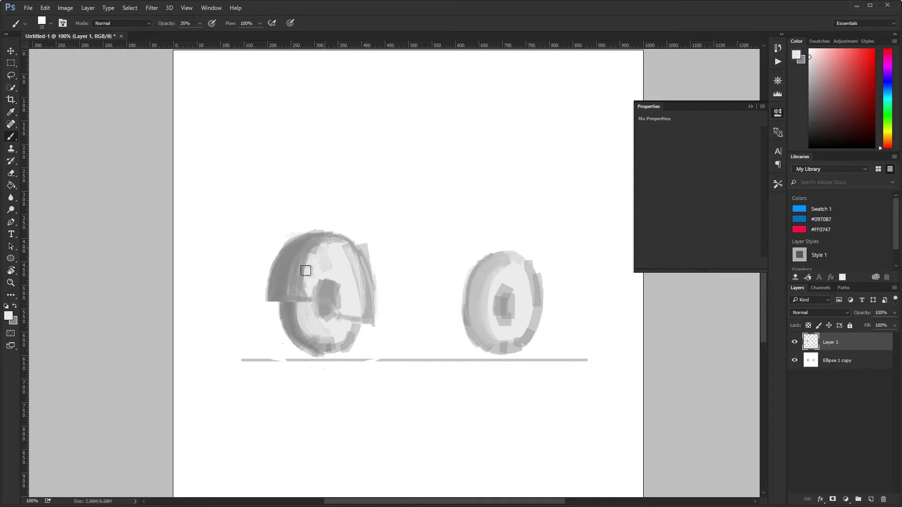
mouse_move(306, 270)
mouse_down()
mouse_move(334, 250)
mouse_move(362, 306)
mouse_move(314, 281)
mouse_move(324, 244)
mouse_move(330, 284)
mouse_move(350, 309)
mouse_move(326, 264)
mouse_move(304, 281)
mouse_move(362, 307)
mouse_up()
Step: At 65% brush opacity, lighten the fender's upper interior and darken the wheel's lower-left rim
alt+click(318, 316)
key(6)
key(5)
alt+click(300, 293)
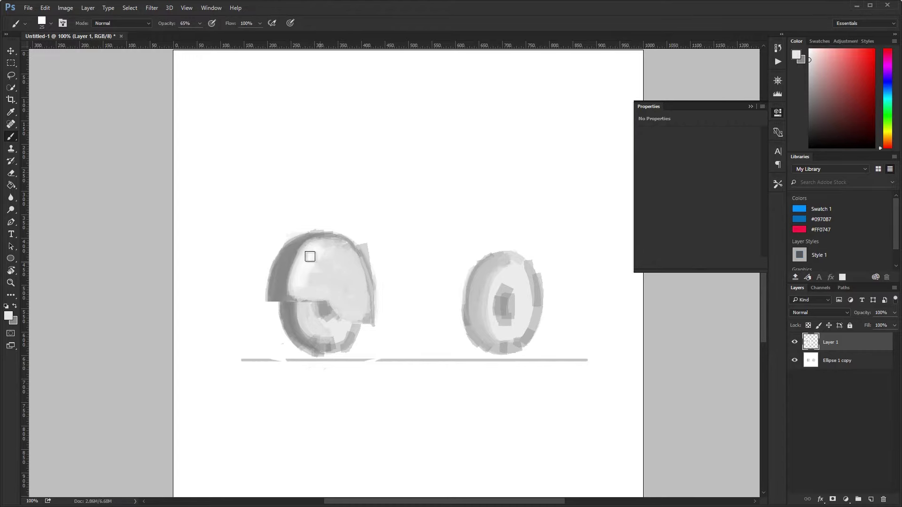
mouse_move(310, 256)
mouse_down()
mouse_move(324, 246)
mouse_move(368, 282)
mouse_up()
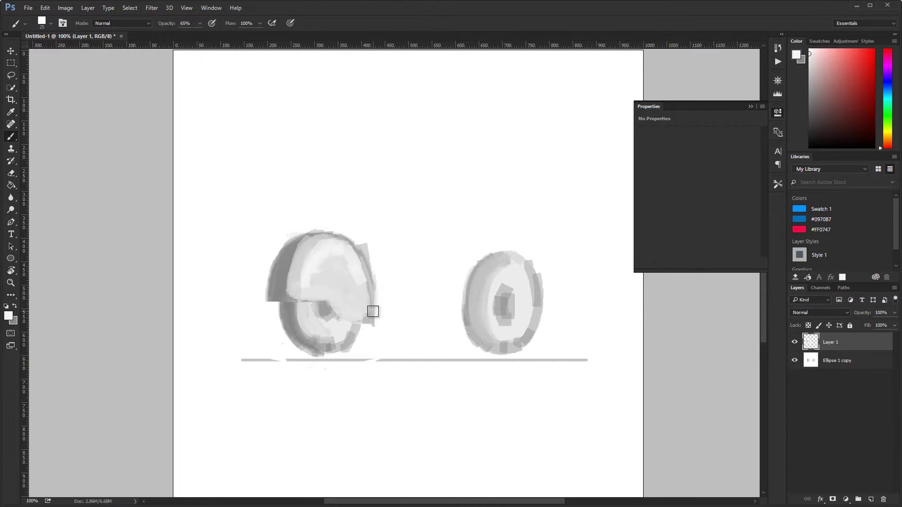
alt+click(281, 319)
drag(281, 319, 343, 346)
mouse_move(270, 289)
mouse_down()
mouse_move(270, 301)
mouse_move(319, 304)
mouse_move(372, 323)
mouse_up()
Step: Paint a dark band across the fender's middle, a dark top rim, and a light right edge
alt+click(290, 263)
mouse_move(290, 282)
mouse_down()
mouse_move(318, 243)
mouse_move(379, 325)
mouse_up()
key(bracketleft)
key(bracketleft)
alt+click(266, 265)
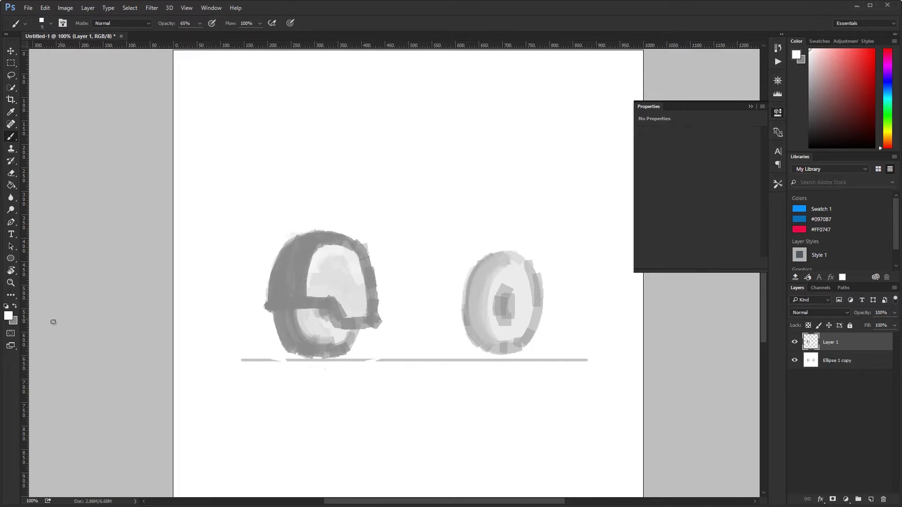
key(x)
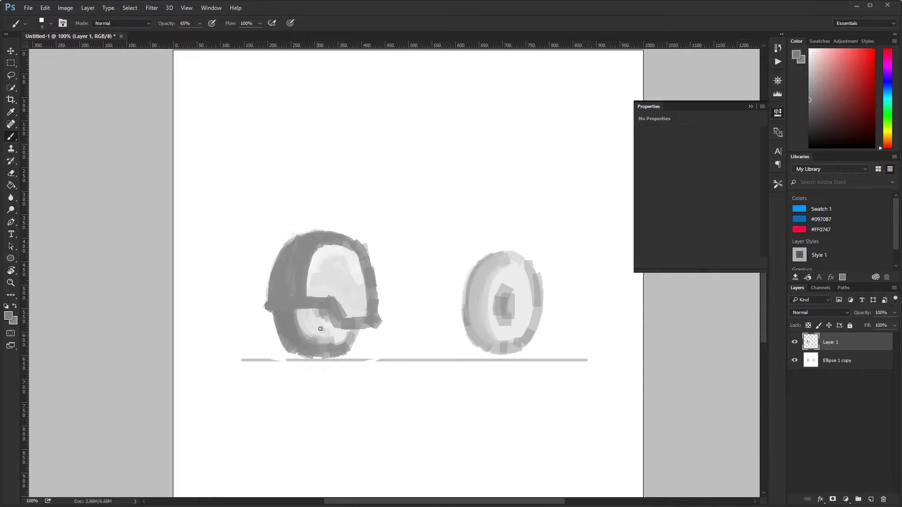
drag(359, 242, 378, 329)
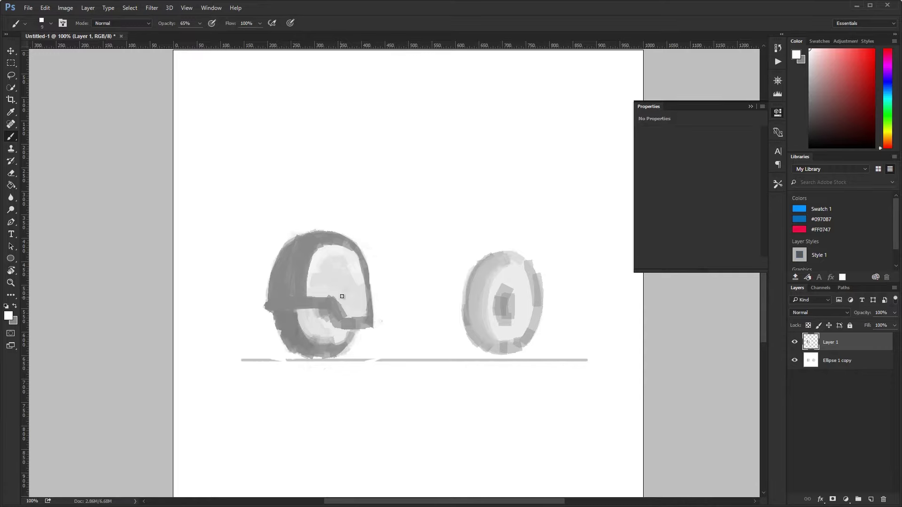
Step: Draw a straight stem up from the fender and paint an arch above it
shift+click(373, 200)
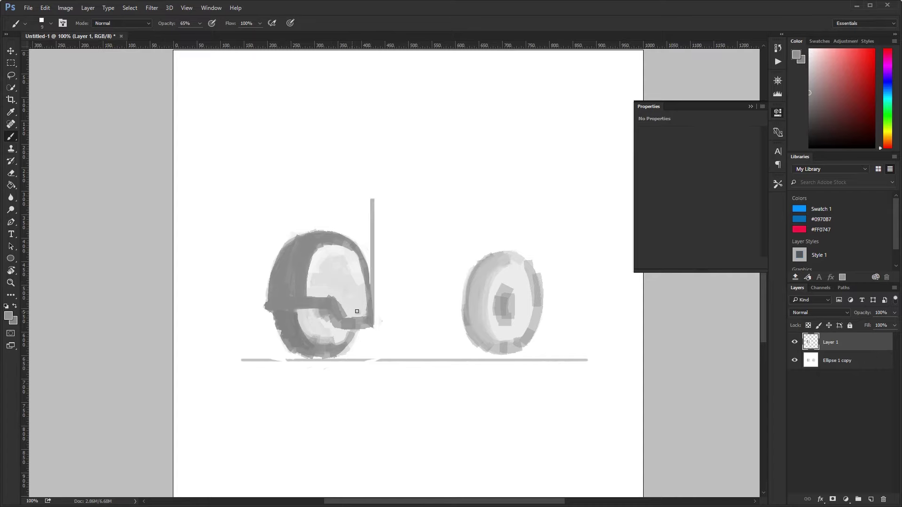
key(ctrl+z)
drag(362, 326, 381, 328)
shift+click(380, 228)
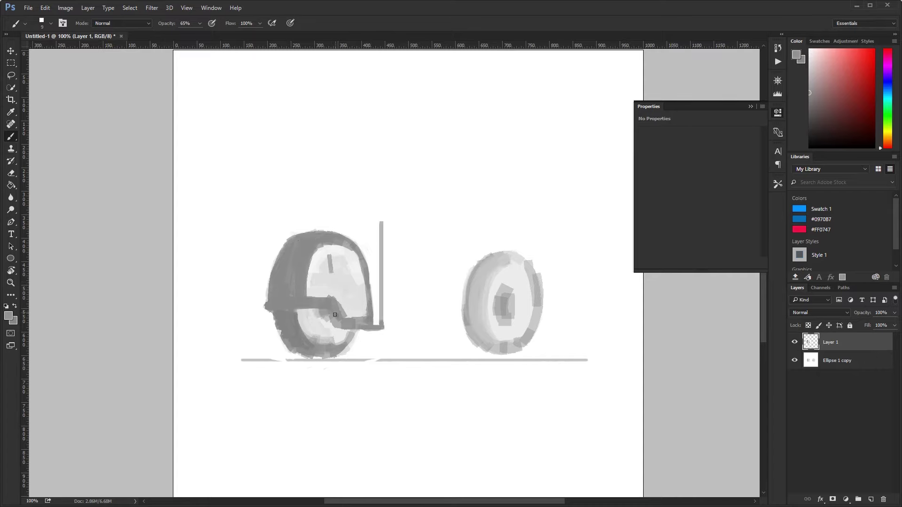
mouse_move(317, 198)
mouse_down()
mouse_move(380, 198)
mouse_move(372, 188)
mouse_up()
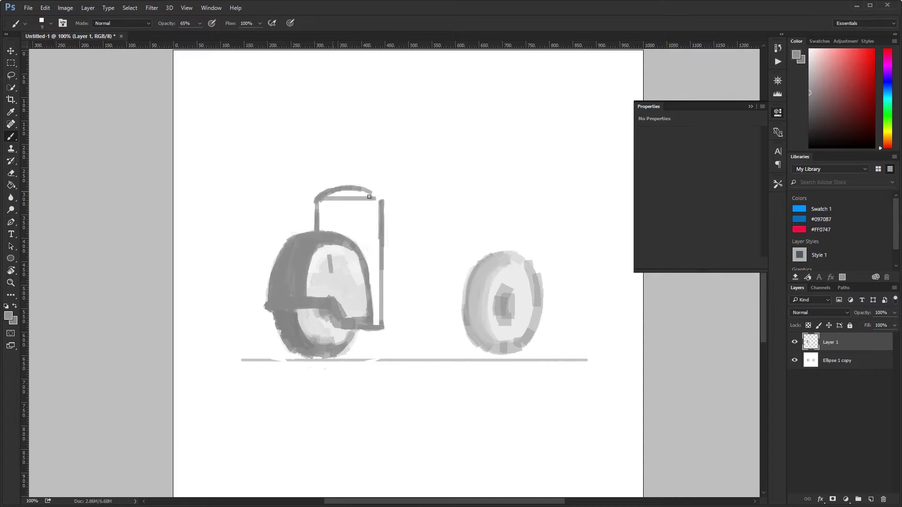
drag(316, 226, 383, 206)
Step: Paint white over the arch's top bar and fill the column interior with light grey
key(x)
key(bracketright)
key(bracketright)
key(bracketright)
drag(329, 198, 352, 198)
alt+click(316, 216)
mouse_move(319, 230)
mouse_down()
mouse_move(364, 197)
mouse_move(371, 207)
mouse_move(376, 324)
mouse_up()
mouse_move(329, 249)
mouse_down()
mouse_move(367, 202)
mouse_move(317, 225)
mouse_move(360, 197)
mouse_move(329, 225)
mouse_move(322, 202)
mouse_up()
alt+click(333, 211)
Step: With a size-9 brush, shade the column's upper-right interior and vertical bar mid grey
alt+click(322, 201)
key(bracketleft)
key(bracketleft)
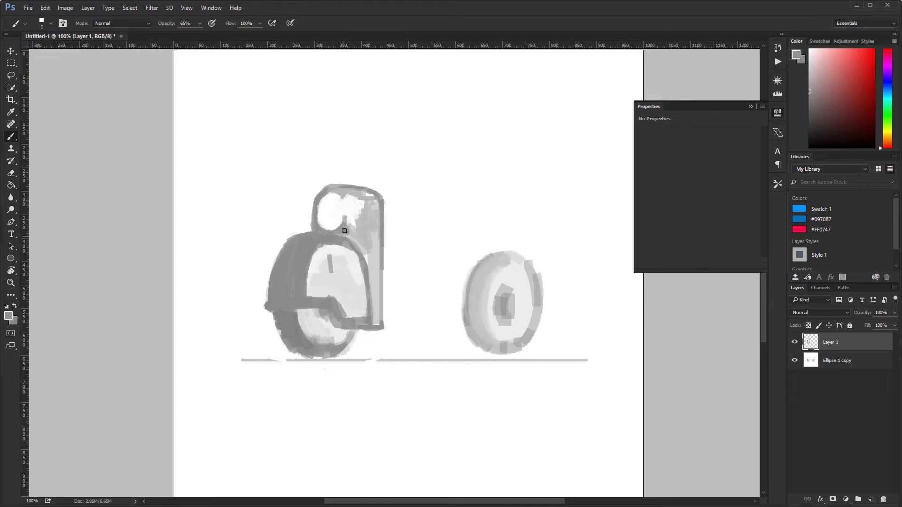
mouse_move(345, 230)
mouse_down()
mouse_move(357, 197)
mouse_move(373, 300)
mouse_up()
drag(382, 206, 382, 258)
key(ctrl+z)
drag(379, 305, 379, 190)
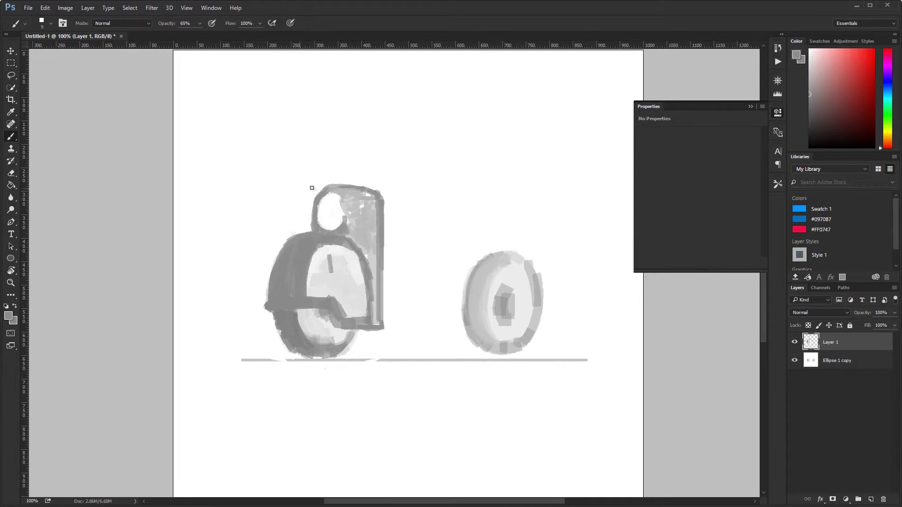
Step: Paint grey around the round white headlight with a size-20 brush
alt+click(347, 219)
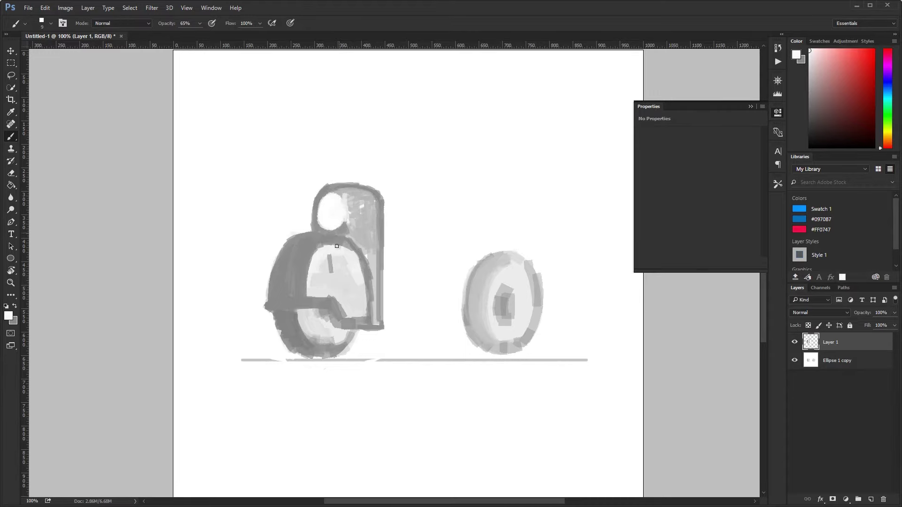
alt+click(318, 284)
key(bracketright)
key(bracketright)
mouse_move(308, 294)
mouse_down()
mouse_move(374, 255)
mouse_move(323, 263)
mouse_move(301, 292)
mouse_move(291, 251)
mouse_move(350, 296)
mouse_up()
alt+click(322, 263)
Step: At 35% opacity, lighten the front wheel, paint the footboard and darken the column's right edge
key(3)
key(5)
alt+click(304, 266)
drag(391, 172, 375, 210)
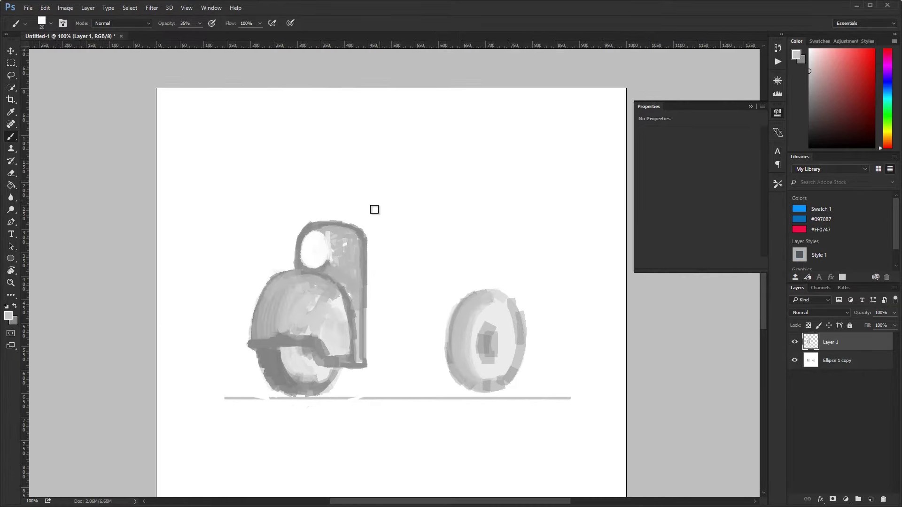
mouse_move(372, 367)
mouse_down()
mouse_move(456, 362)
mouse_move(374, 364)
mouse_up()
drag(367, 236, 371, 350)
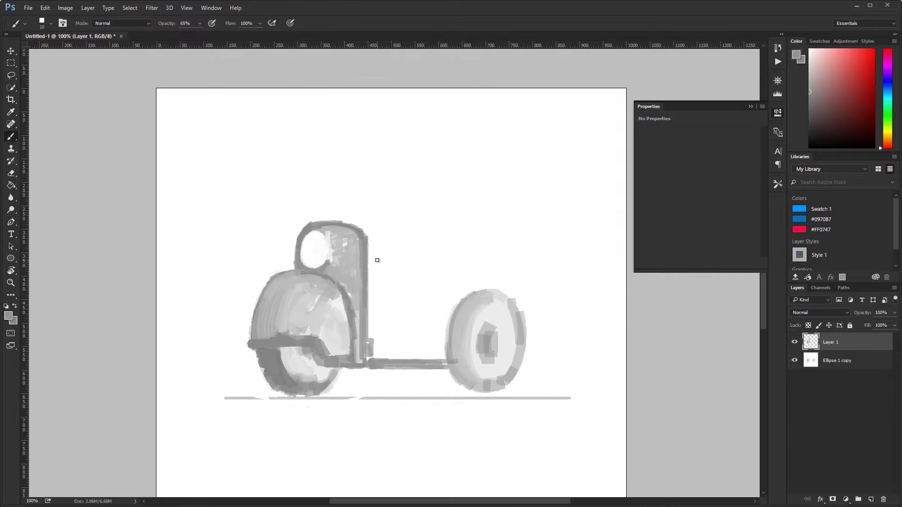
Step: Paint two curved seat supports, a white rear fender arc and a straight chassis line
mouse_move(389, 263)
mouse_down()
mouse_move(506, 263)
mouse_move(371, 301)
mouse_move(373, 352)
mouse_up()
drag(414, 272, 411, 359)
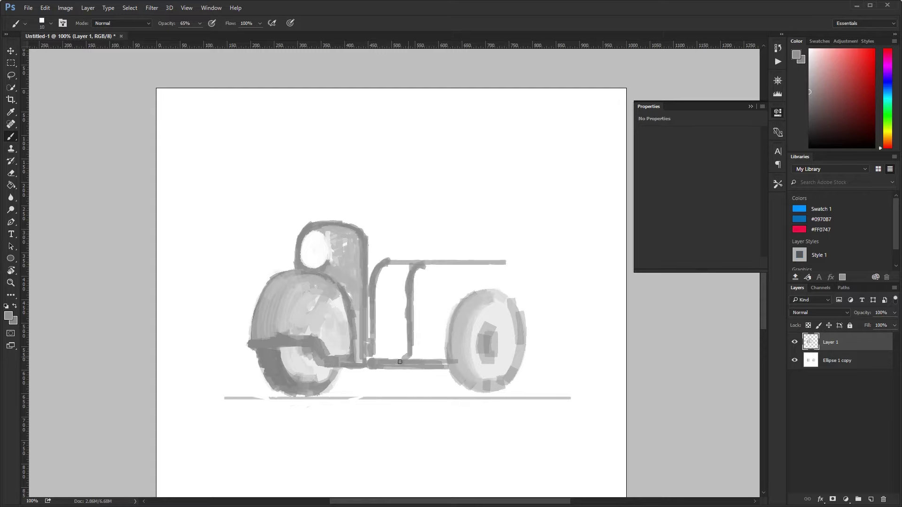
alt+click(406, 304)
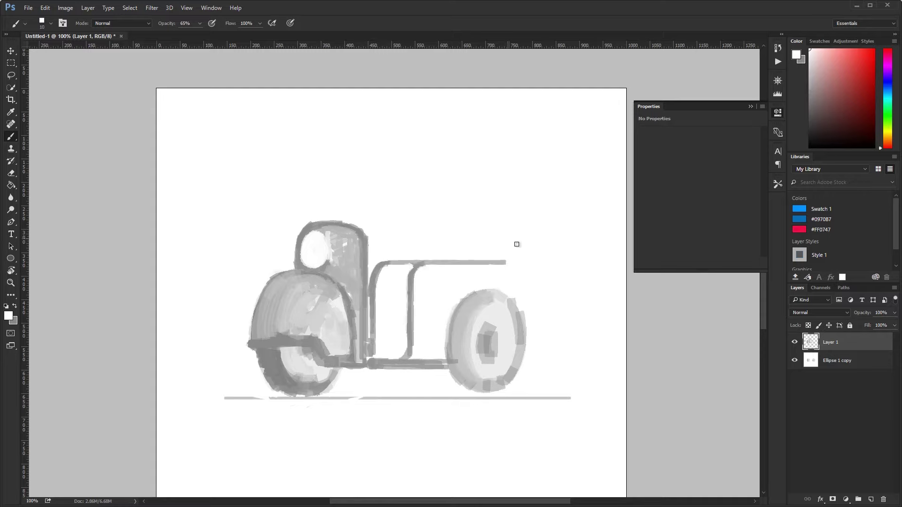
mouse_move(443, 325)
mouse_down()
mouse_move(500, 276)
mouse_move(535, 338)
mouse_move(467, 363)
mouse_up()
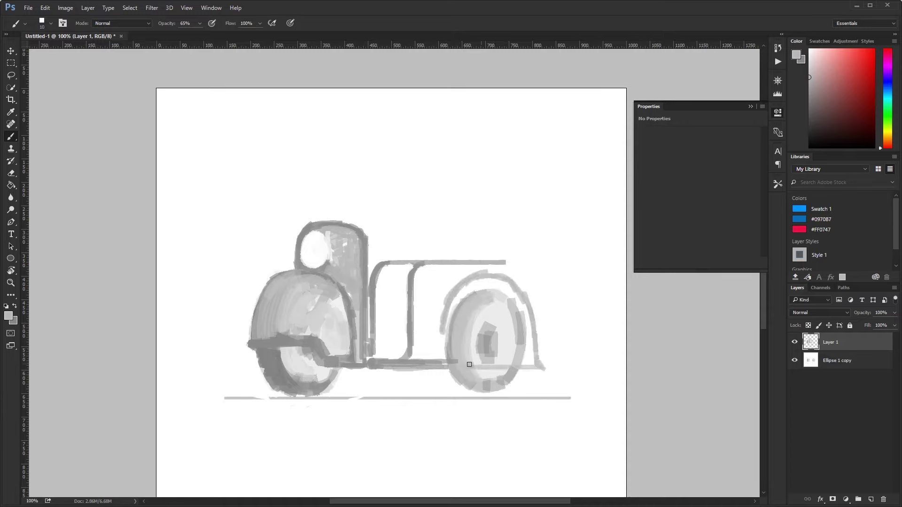
alt+click(435, 346)
mouse_move(484, 282)
mouse_down()
mouse_move(451, 338)
mouse_move(466, 368)
mouse_up()
Step: Paint light grey over the rear wheel area and fill the fender's inner panel
key(bracketright)
alt+click(462, 347)
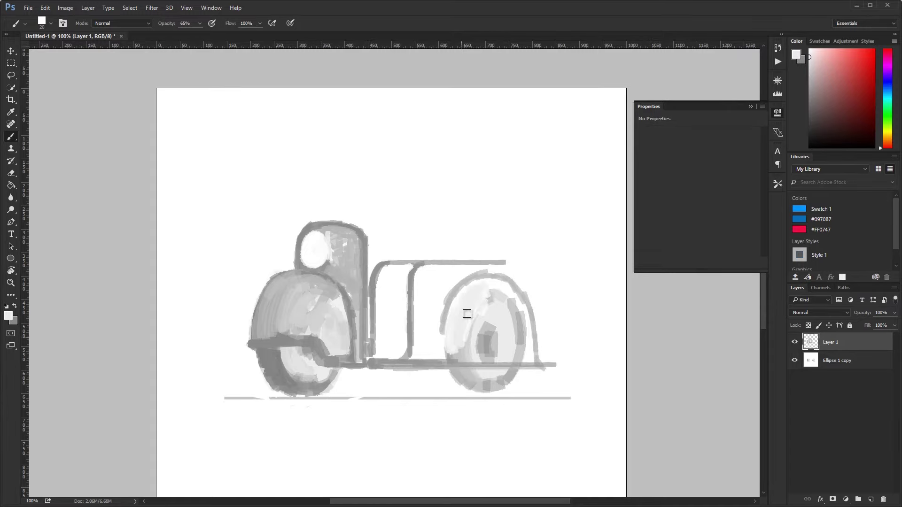
mouse_move(446, 334)
mouse_down()
mouse_move(486, 294)
mouse_move(471, 359)
mouse_move(527, 359)
mouse_up()
mouse_move(521, 300)
mouse_down()
mouse_move(489, 324)
mouse_move(493, 300)
mouse_up()
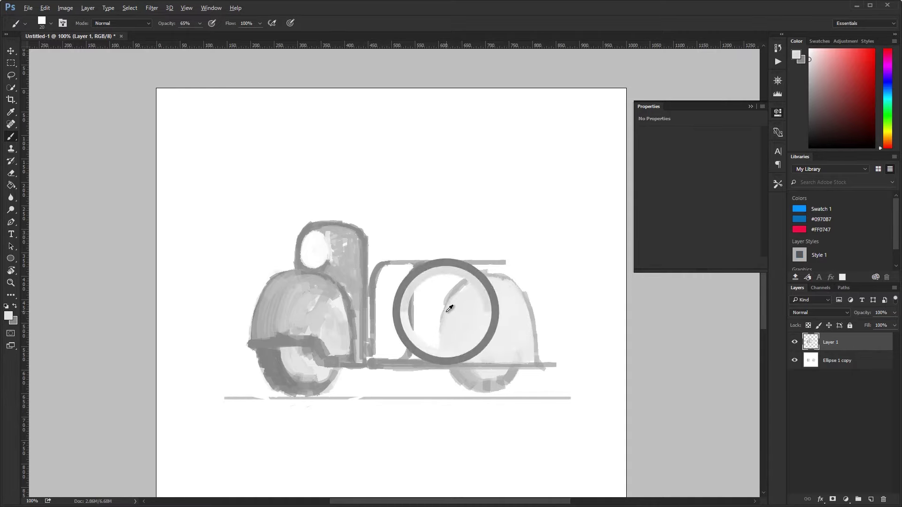
mouse_move(483, 282)
mouse_down()
mouse_move(444, 353)
mouse_move(404, 278)
mouse_move(380, 348)
mouse_move(422, 348)
mouse_move(435, 310)
mouse_up()
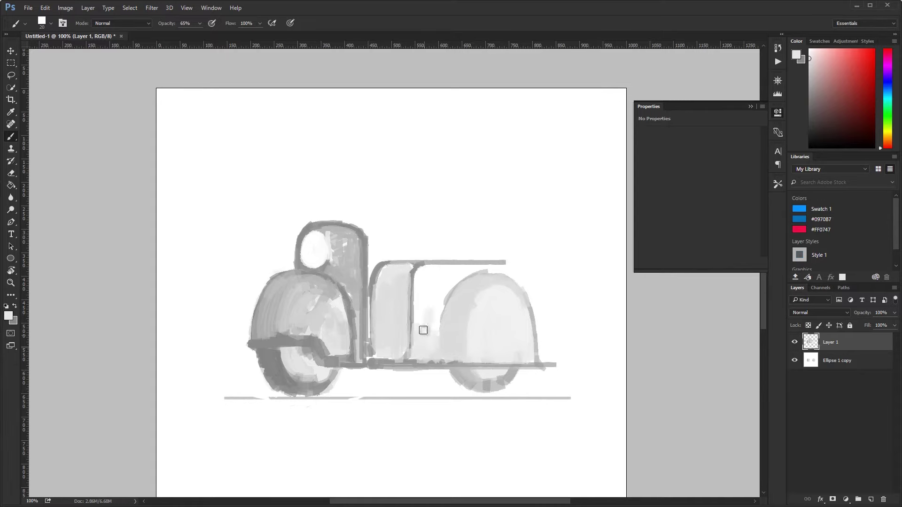
alt+click(413, 261)
Step: Paint the dark grey seat, lighten the rear fender top and hatch a zigzag side grille
key(bracketright)
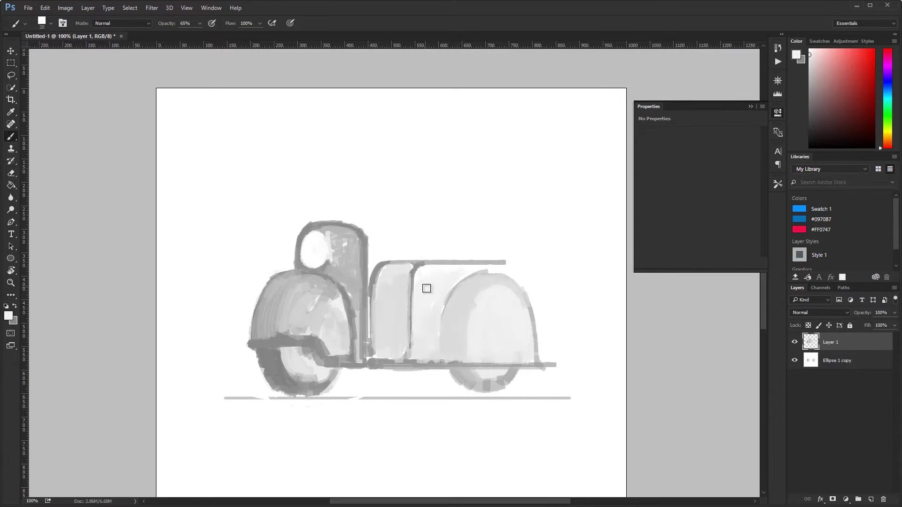
alt+click(389, 259)
mouse_move(389, 258)
mouse_down()
mouse_move(386, 247)
mouse_move(415, 249)
mouse_move(404, 256)
mouse_up()
key(bracketleft)
alt+click(495, 271)
drag(496, 272, 520, 237)
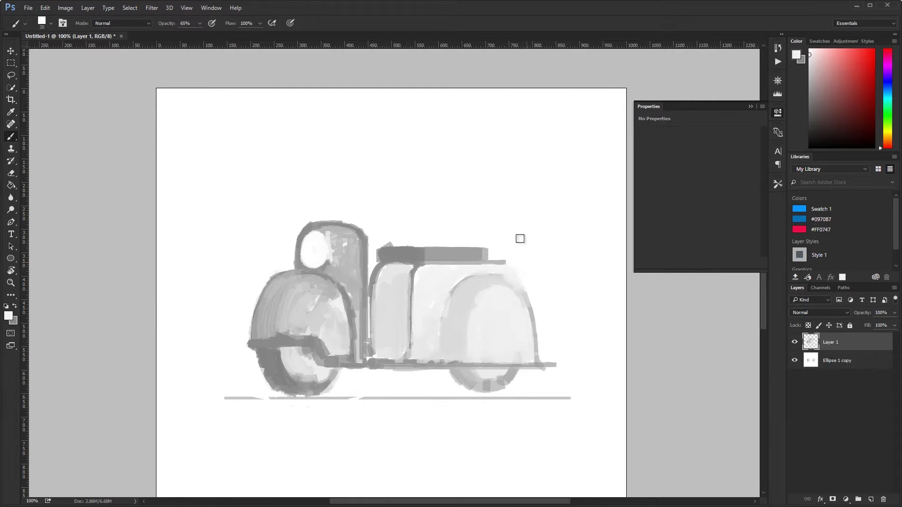
key(bracketleft)
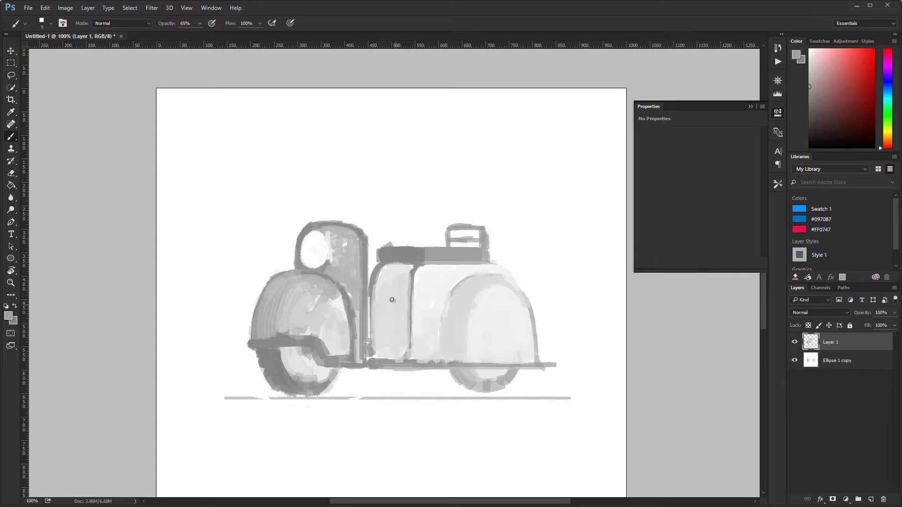
mouse_move(392, 300)
mouse_down()
mouse_move(394, 353)
mouse_move(383, 296)
mouse_up()
Step: Sketch a shaded spare wheel behind the seat and a handlebar across the front column
click(778, 81)
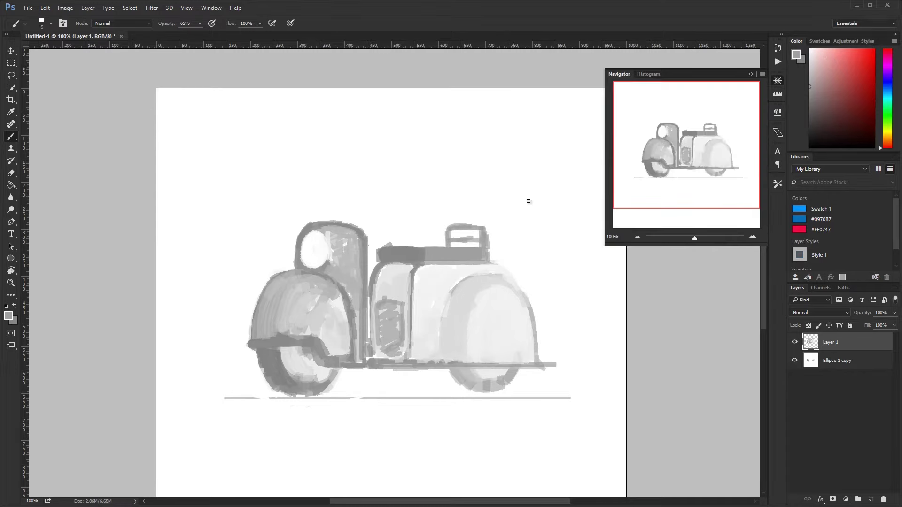
mouse_move(492, 238)
mouse_down()
mouse_move(544, 317)
mouse_move(520, 263)
mouse_move(533, 302)
mouse_up()
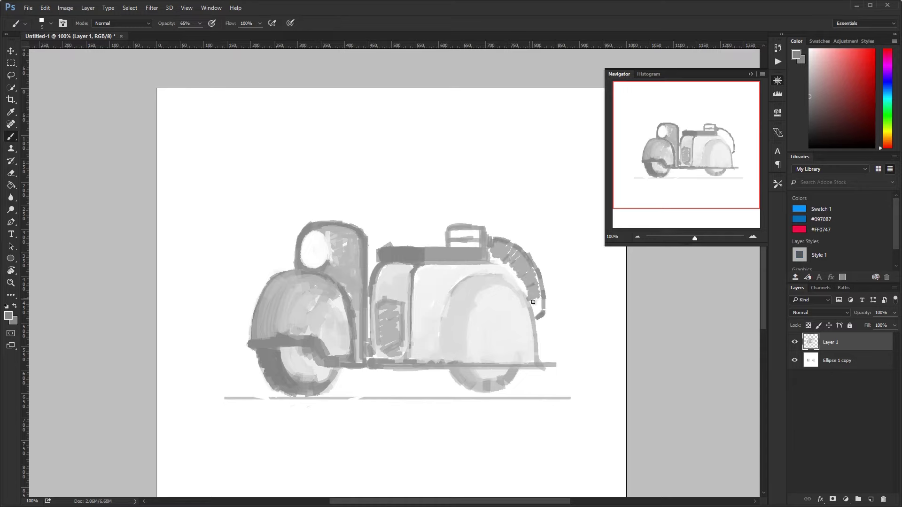
drag(512, 267, 535, 303)
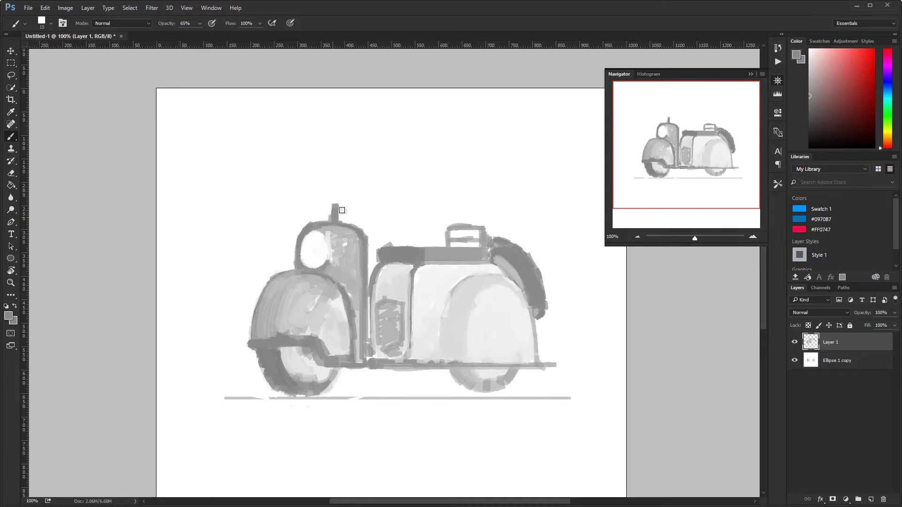
drag(285, 215, 374, 217)
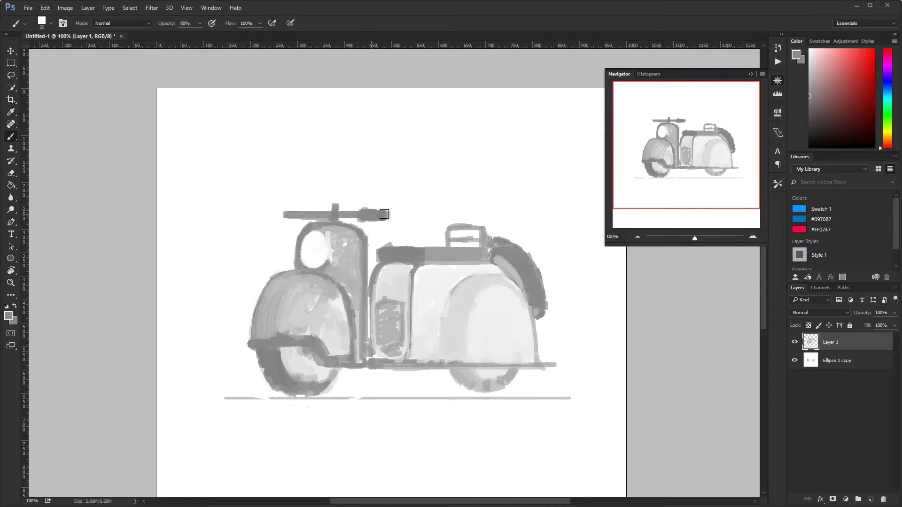
drag(460, 374, 498, 390)
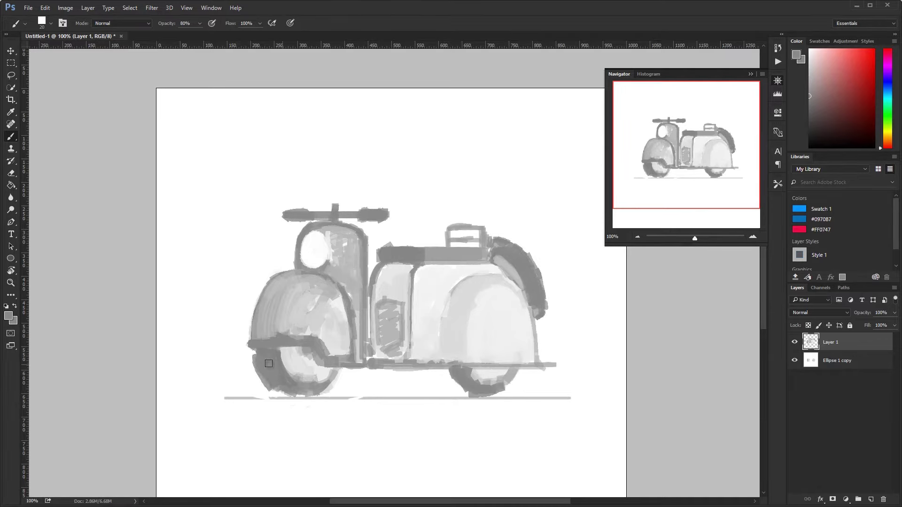
Step: At 45% opacity with a larger brush, shade the bottoms of both wheels dark
key(4)
key(5)
drag(263, 362, 303, 392)
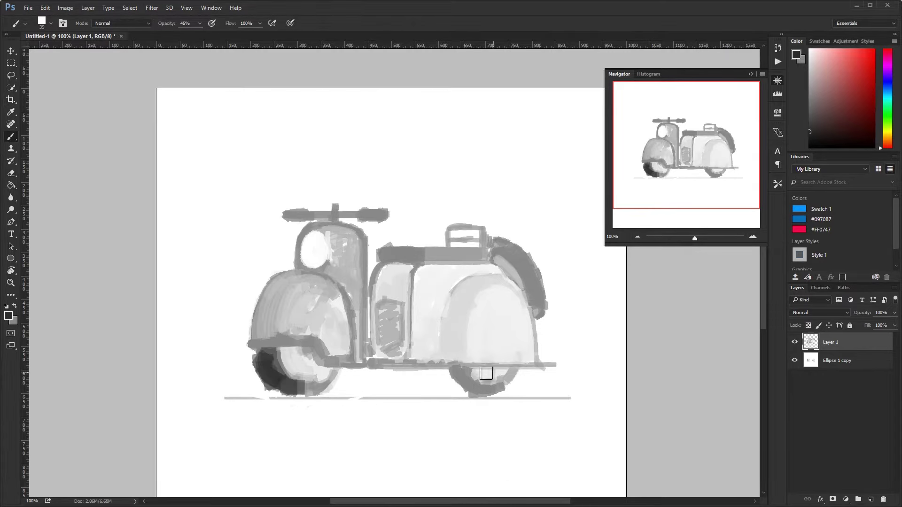
drag(454, 372, 500, 392)
key(bracketleft)
drag(269, 258, 213, 217)
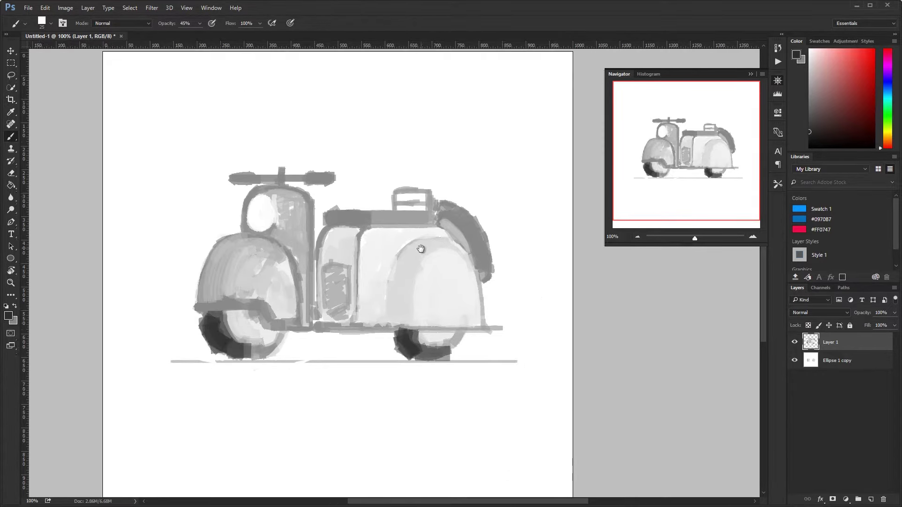
Step: Switch the brush to the Z-Art Pen 10 tool preset
click(777, 184)
scroll(763, 236, up, 5)
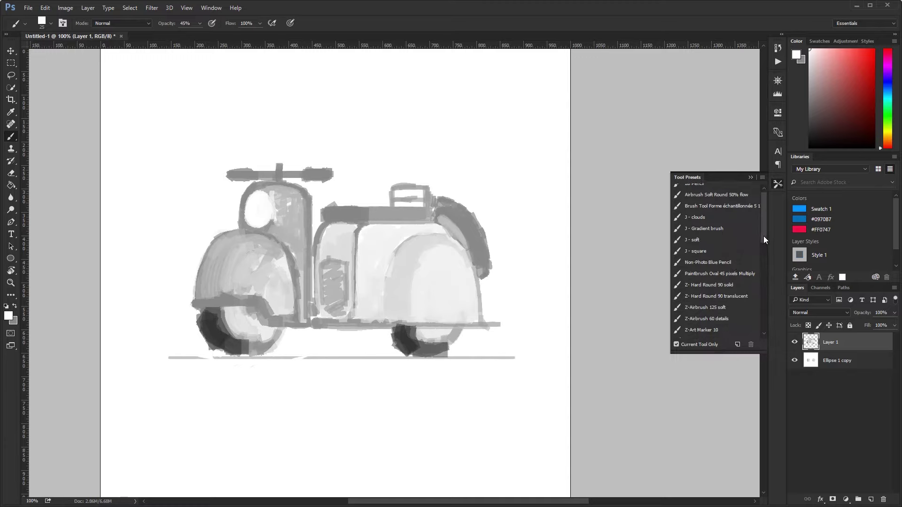
click(707, 296)
click(702, 329)
scroll(763, 332, down, 1)
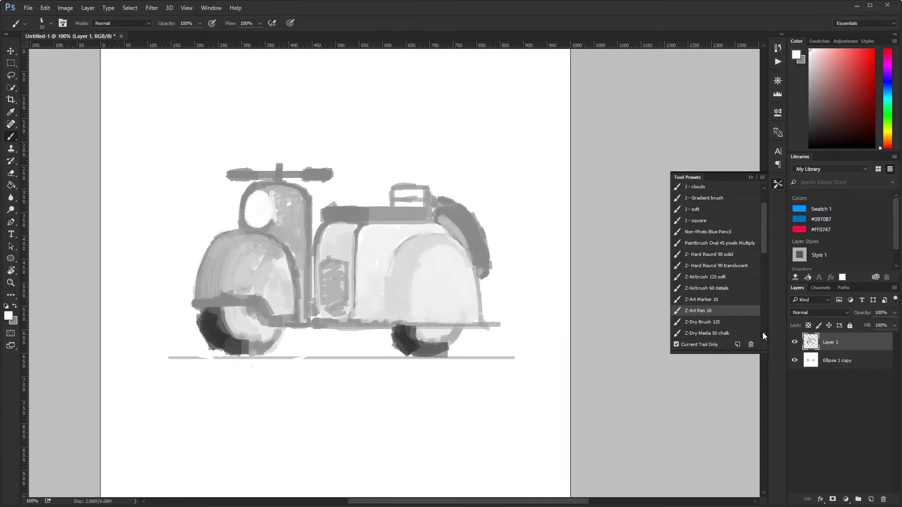
click(425, 260)
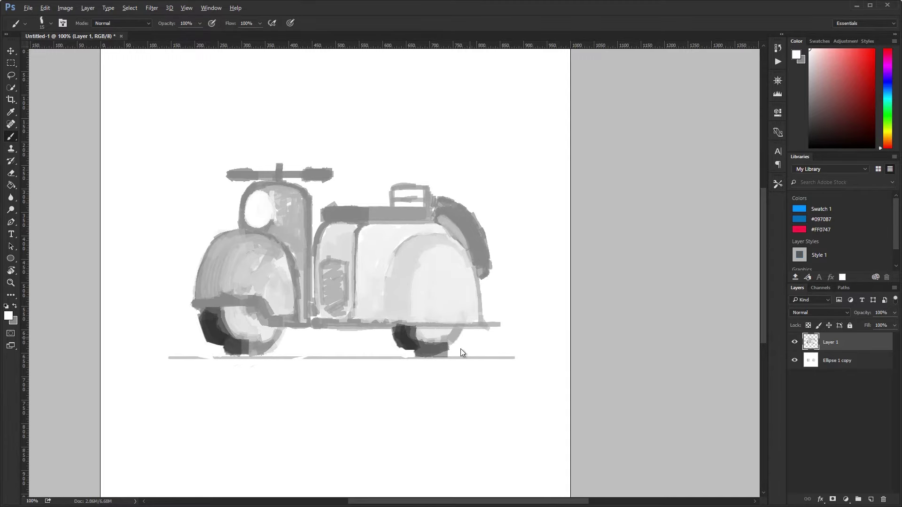
Step: Paint dark grey strokes along the bottoms of the front and rear wheels
key(ctrl+z)
alt+click(204, 321)
drag(218, 349, 272, 339)
drag(433, 351, 447, 345)
alt+click(402, 282)
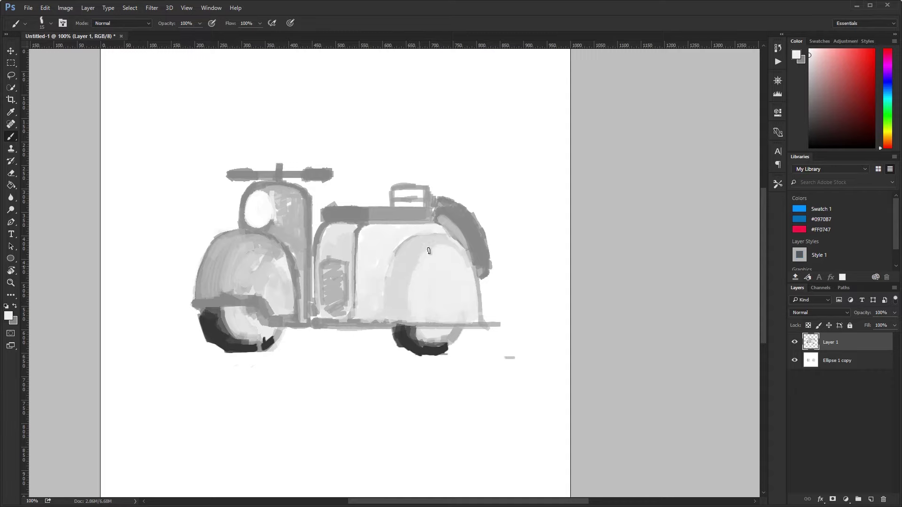
Step: Sample medium grey and paint a light edge along the front fender and leg shield
alt+click(201, 281)
alt+click(282, 260)
drag(199, 298, 245, 234)
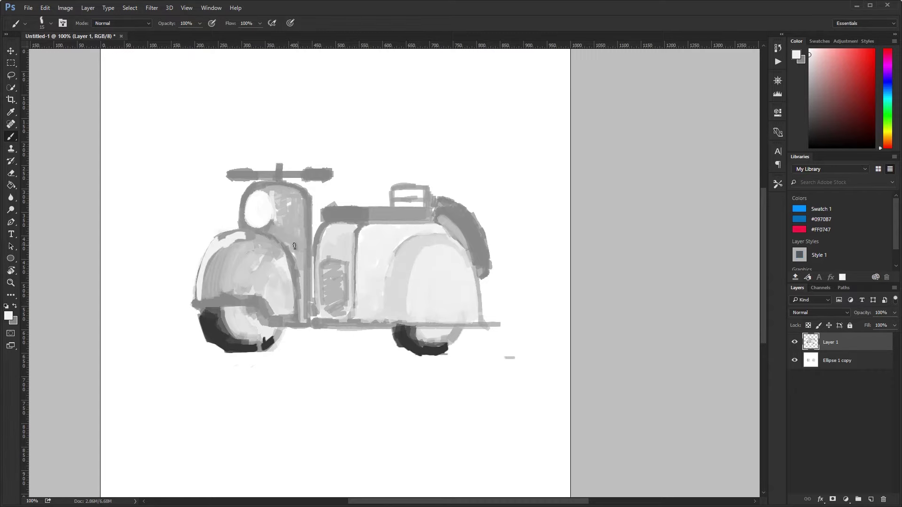
mouse_move(284, 272)
mouse_down()
mouse_move(244, 263)
mouse_move(296, 197)
mouse_up()
key(bracketright)
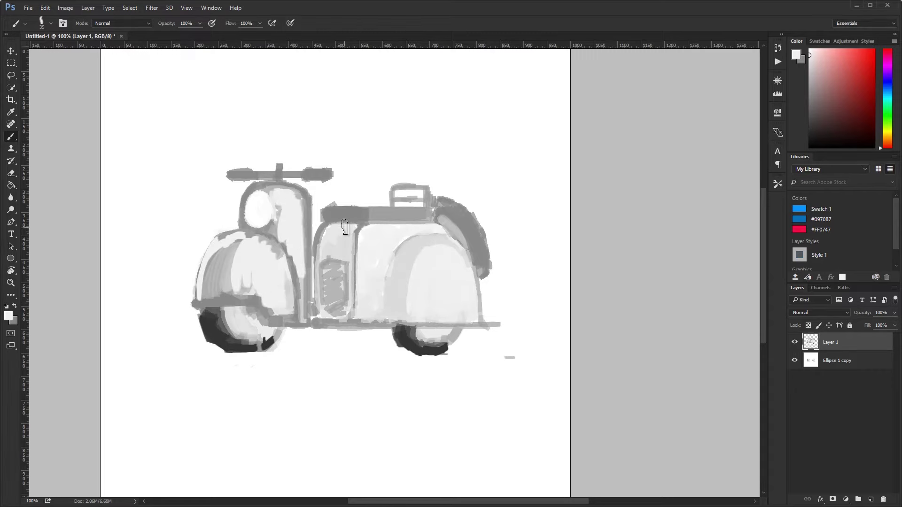
Step: Lasso the front and rear wheels and stretch each slightly downward with Free Transform
key(l)
drag(284, 322, 282, 319)
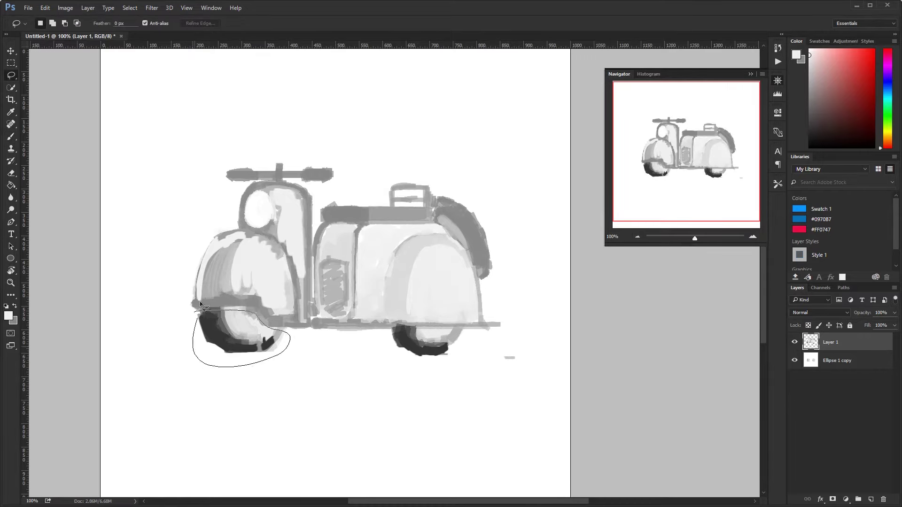
key(ctrl+t)
drag(241, 369, 242, 381)
key(Return)
drag(473, 327, 468, 323)
key(ctrl+t)
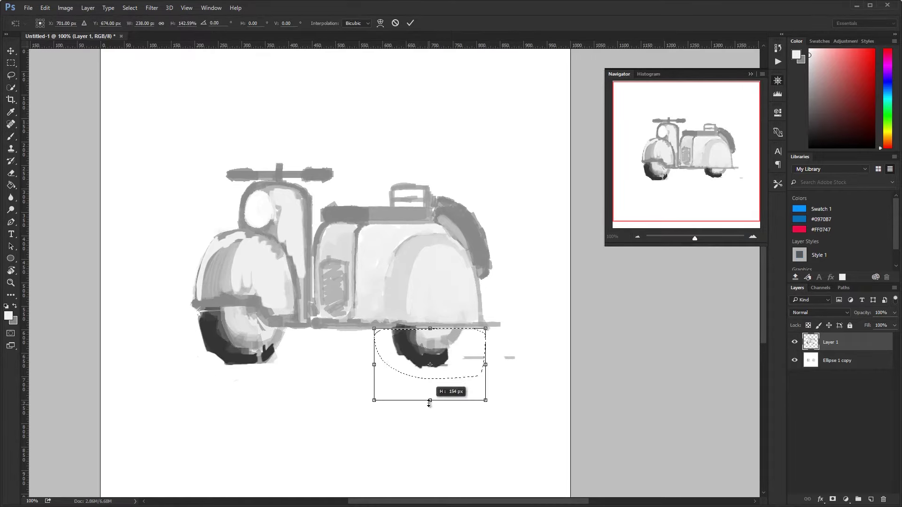
drag(430, 378, 430, 391)
key(Return)
Step: Paint dark handlebar grips, a dark seat, rear-wheel shading and textured spare wheel edges
key(b)
key(bracketleft)
mouse_move(393, 336)
mouse_down()
mouse_move(437, 365)
mouse_move(458, 334)
mouse_move(395, 345)
mouse_up()
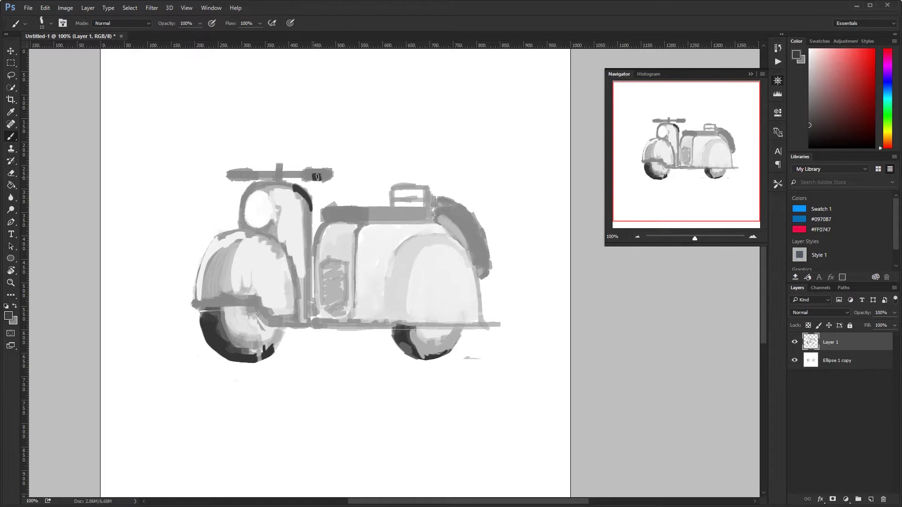
drag(317, 177, 330, 176)
drag(230, 177, 260, 177)
drag(327, 214, 363, 215)
drag(437, 201, 487, 262)
drag(463, 218, 481, 253)
alt+click(483, 254)
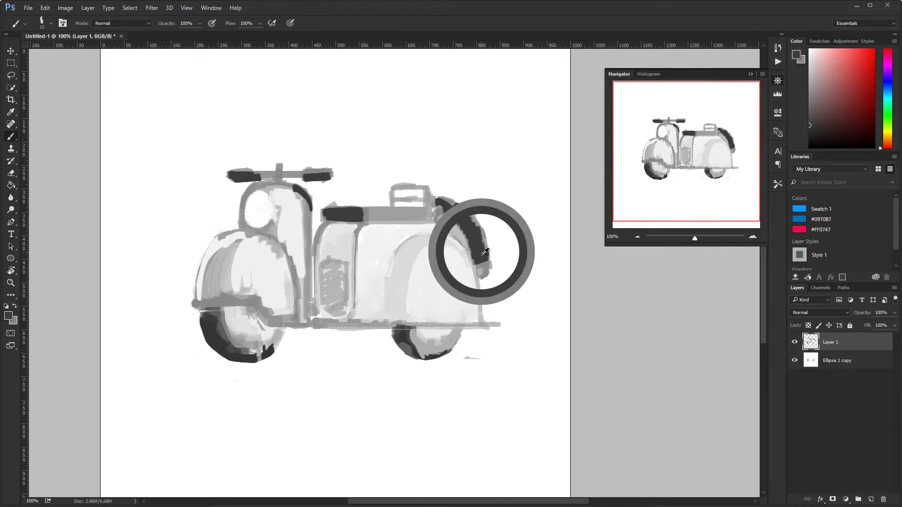
drag(444, 207, 491, 268)
Step: Merge the sketch and circle layers, then lighten the rear fender with light grey
scroll(423, 232, down, 6)
scroll(603, 281, up, 6)
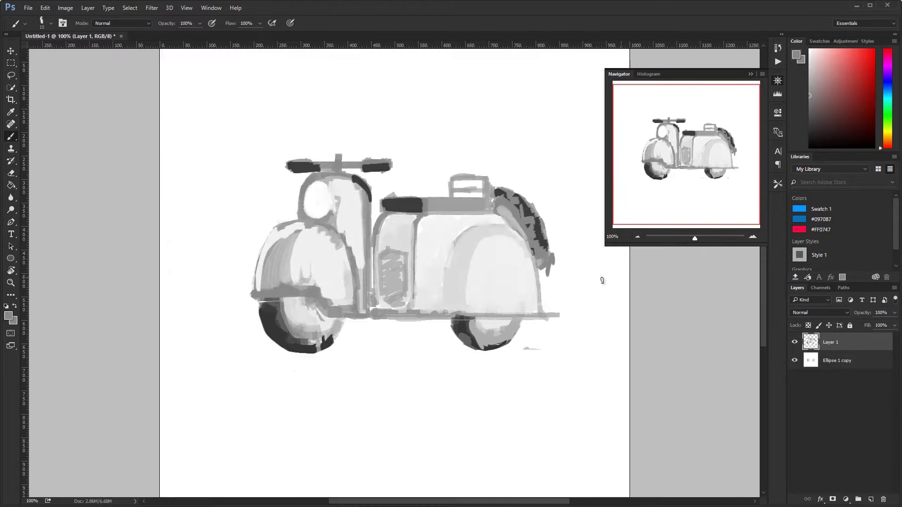
scroll(469, 303, down, 5)
scroll(469, 302, down, 1)
scroll(469, 302, up, 6)
key(ctrl+shift+e)
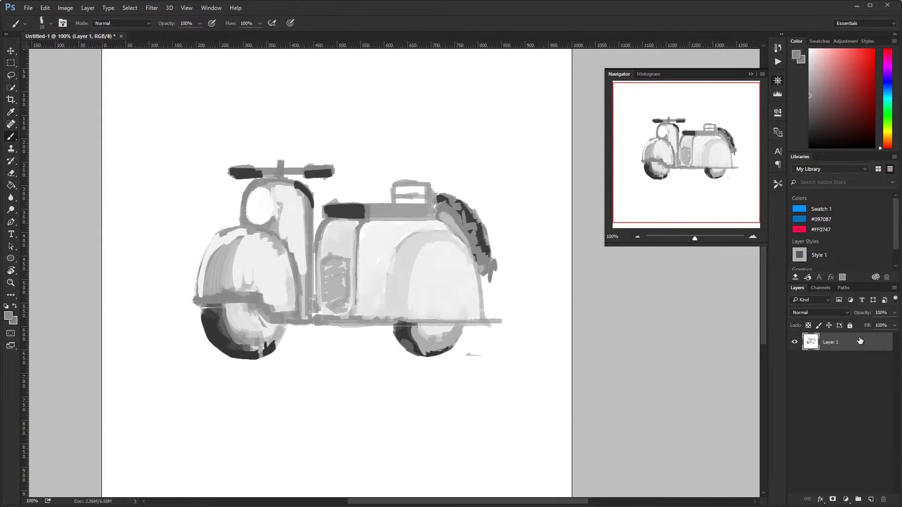
alt+click(263, 273)
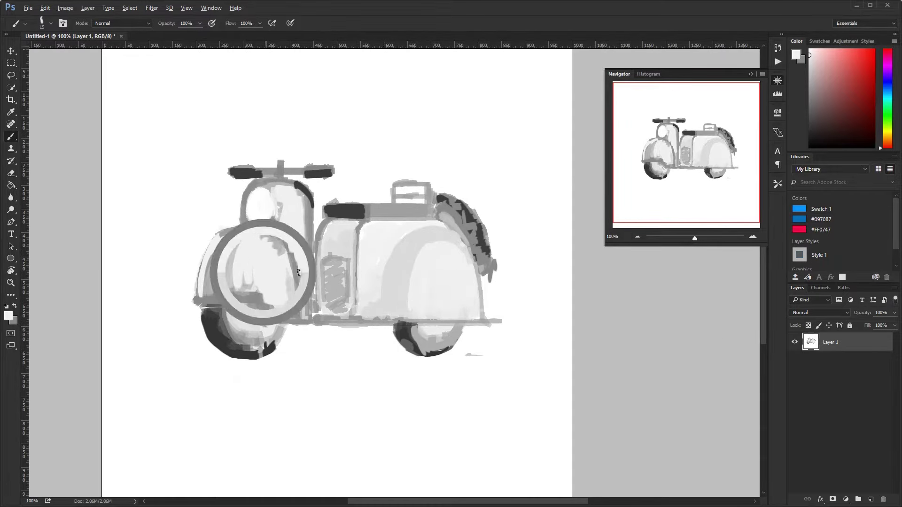
drag(449, 275, 460, 310)
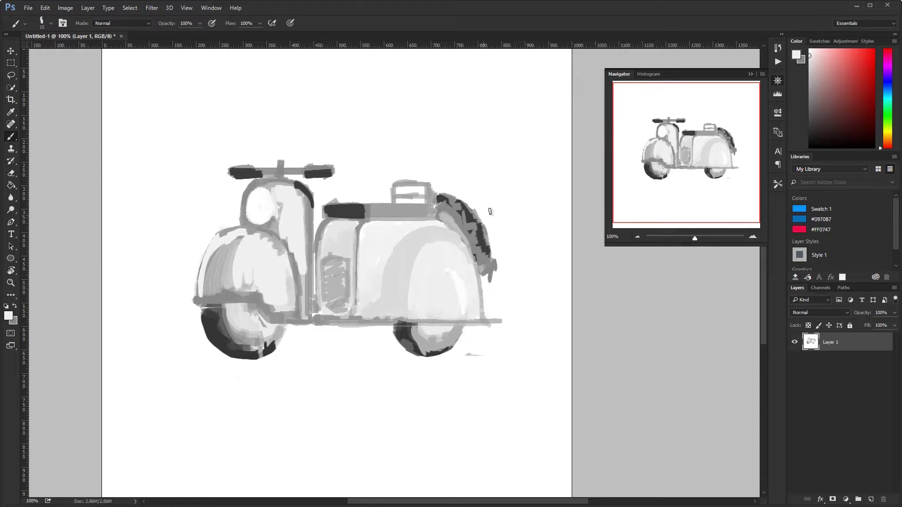
Step: Lasso the handlebar and headlamp, raise and enlarge them, then deselect
key(l)
drag(337, 161, 339, 141)
key(v)
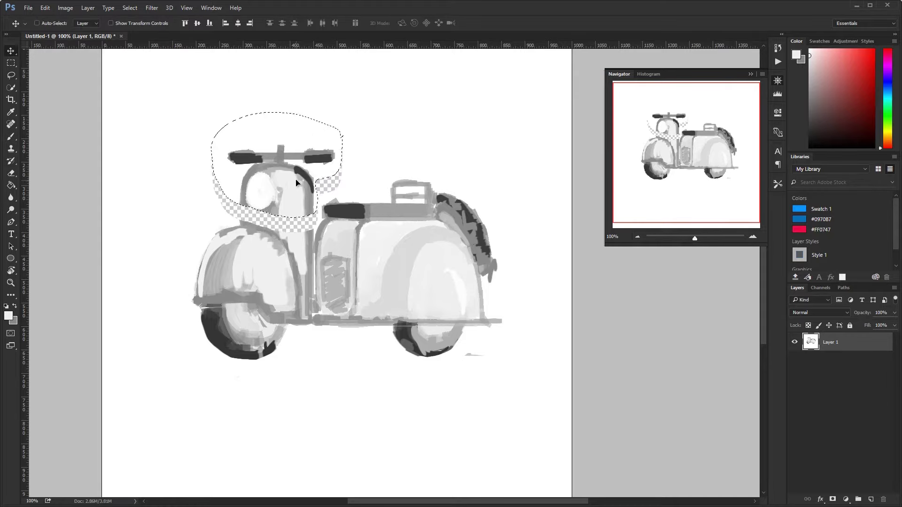
drag(296, 205, 292, 177)
key(ctrl+t)
drag(211, 99, 188, 81)
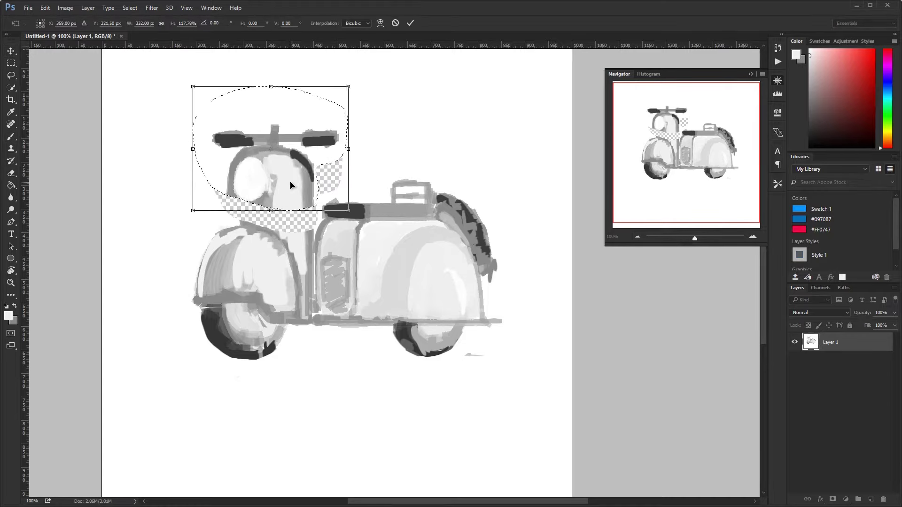
key(Return)
key(b)
key(ctrl+d)
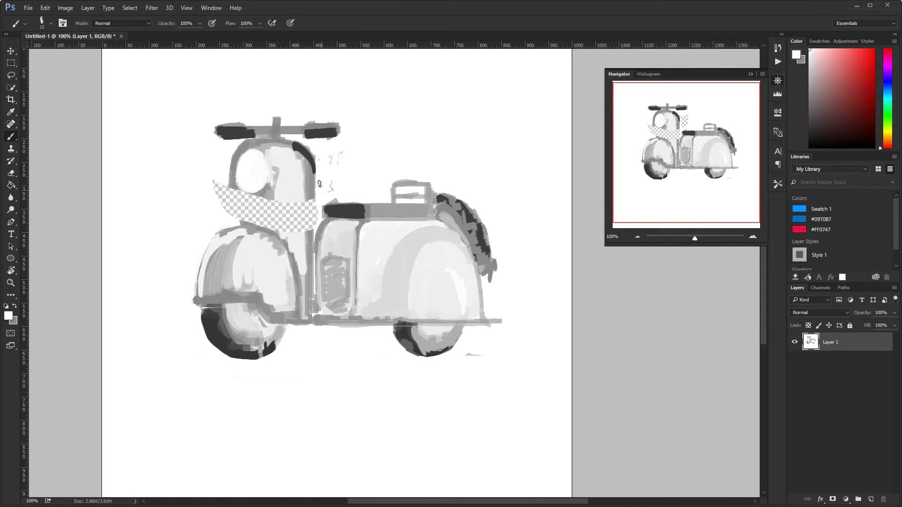
Step: At 35% opacity, fill the gap below the headlamp with grey
alt+click(309, 218)
key(3)
key(5)
mouse_move(257, 188)
mouse_down()
mouse_move(263, 225)
mouse_move(266, 204)
mouse_move(294, 232)
mouse_up()
alt+click(301, 221)
mouse_move(274, 174)
mouse_down()
mouse_move(271, 208)
mouse_move(290, 230)
mouse_up()
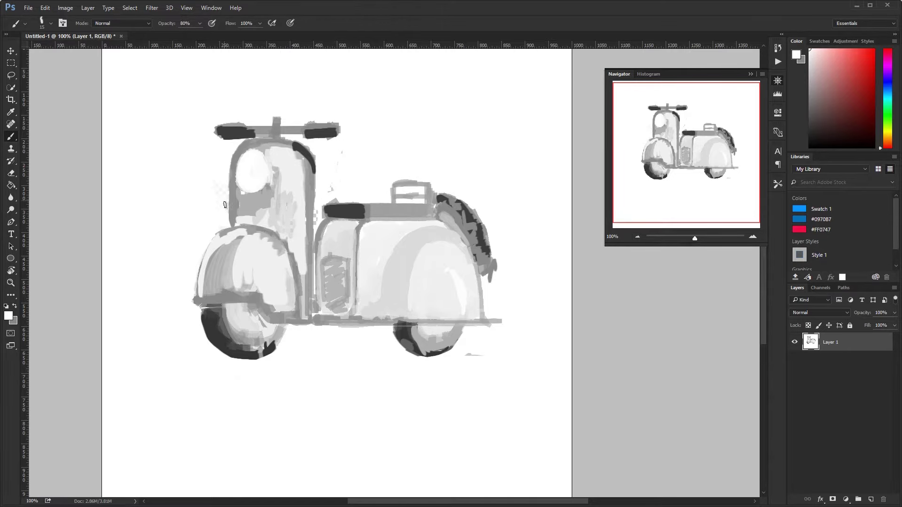
Step: Repaint the front body and neck edges, then paint a grey ground line under the wheels
drag(225, 205, 231, 164)
drag(314, 165, 315, 296)
drag(316, 254, 316, 305)
mouse_move(308, 153)
mouse_down()
mouse_move(308, 293)
mouse_move(286, 239)
mouse_up()
alt+click(308, 294)
drag(423, 182, 423, 191)
drag(153, 373, 479, 372)
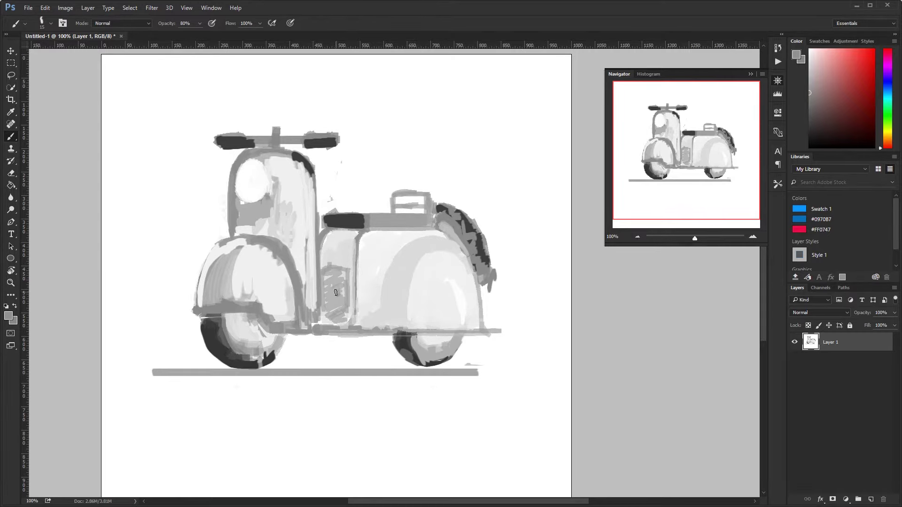
Step: Squash and narrow the lassoed rear body, then paint white over the leftover gap
key(l)
mouse_move(521, 184)
mouse_down()
mouse_move(346, 195)
mouse_move(314, 329)
mouse_move(522, 188)
mouse_up()
key(ctrl+t)
drag(423, 181, 424, 193)
drag(536, 267, 519, 267)
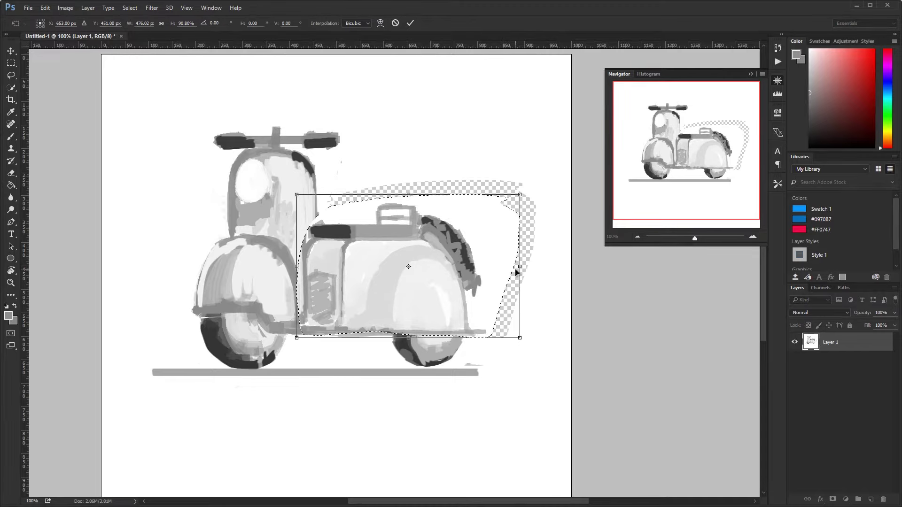
key(b)
mouse_move(528, 251)
mouse_down()
mouse_move(503, 297)
mouse_move(516, 260)
mouse_move(516, 193)
mouse_move(325, 218)
mouse_up()
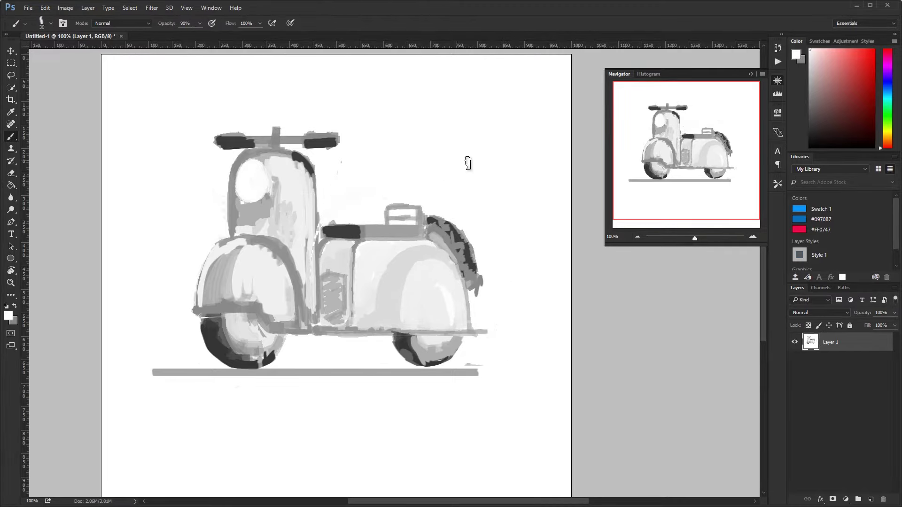
mouse_move(460, 335)
mouse_down()
mouse_move(472, 353)
mouse_move(513, 371)
mouse_up()
Step: Add a white-filled layer beneath the sketch layer to fade the sketch
click(871, 499)
key(g)
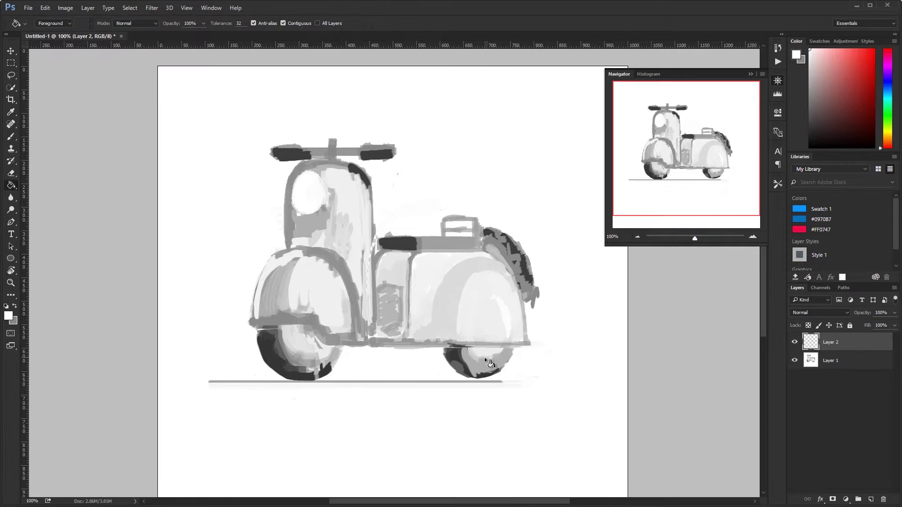
click(517, 376)
drag(806, 363, 827, 338)
Step: On a new layer, draw a grey ellipse over the front wheel and paste a shifted copy of its path
click(871, 499)
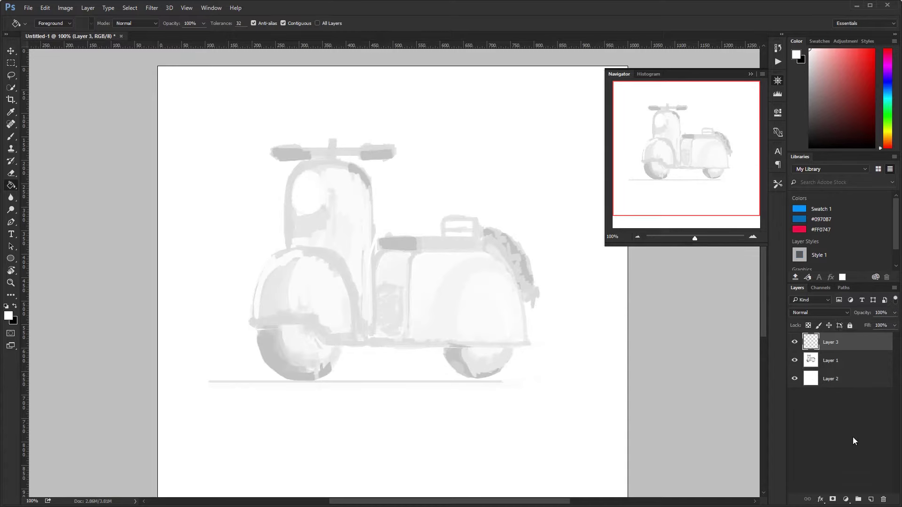
key(u)
drag(345, 381, 252, 262)
click(88, 23)
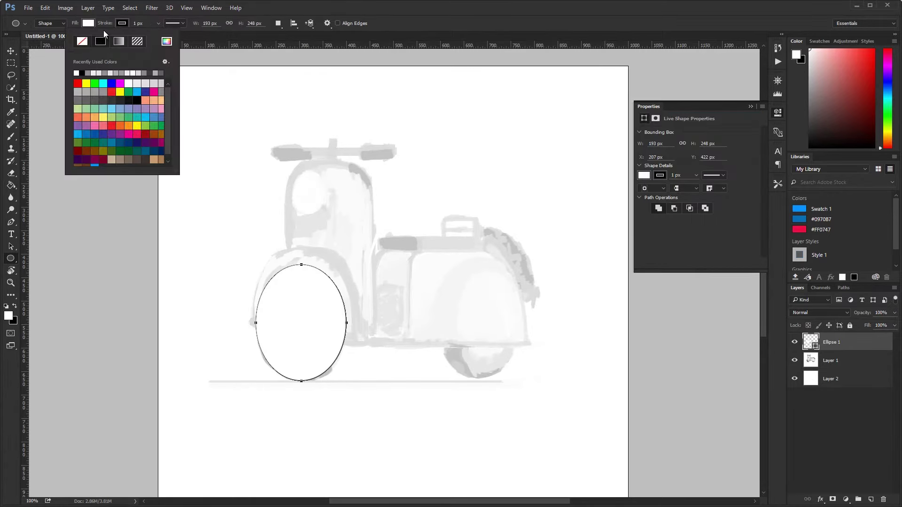
click(91, 65)
key(p)
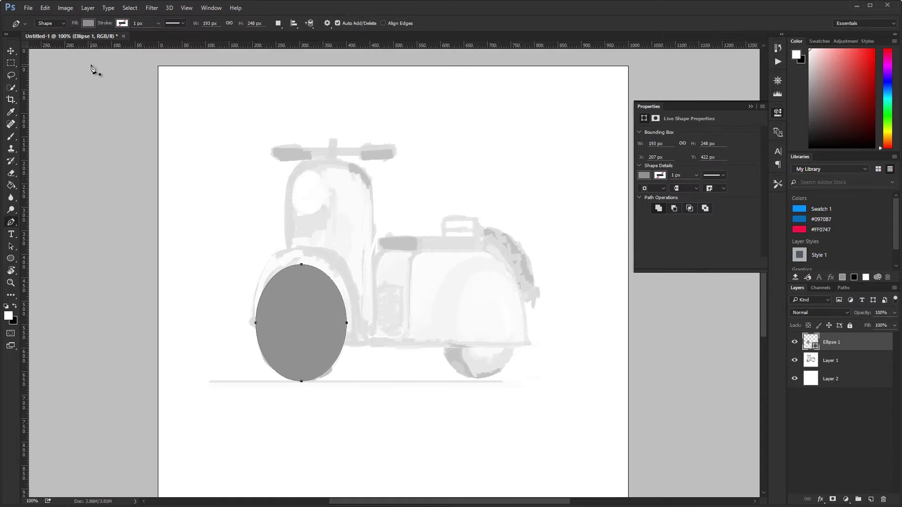
key(ctrl+c)
key(ctrl+v)
key(shift+Right)
key(shift+Right)
key(shift+Right)
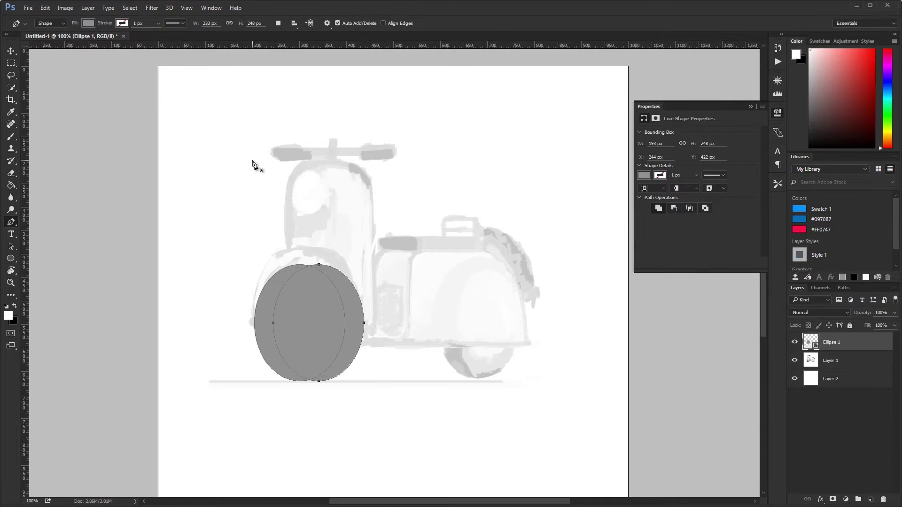
Step: Duplicate the ellipse, nudge the copy 20 px right, and widen Ellipse 1 to meet it
key(ctrl+j)
click(824, 359)
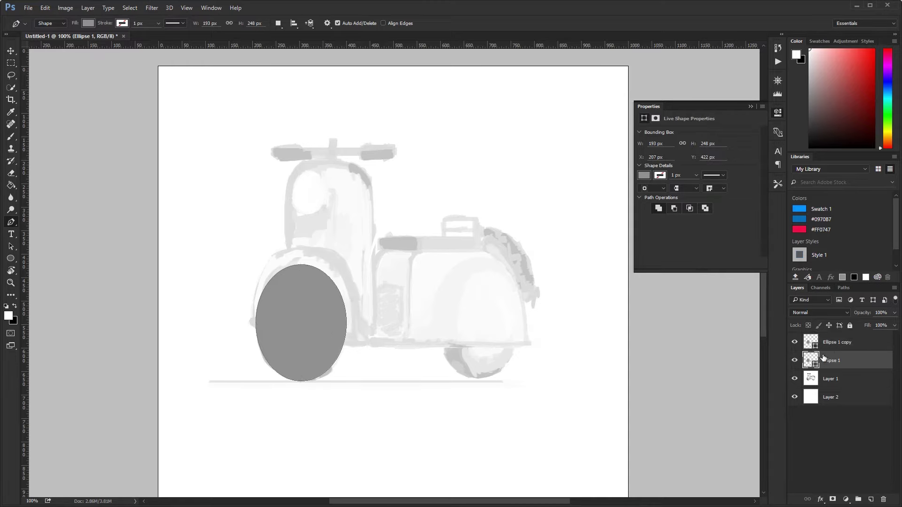
key(v)
click(826, 341)
key(shift+Right)
key(shift+Right)
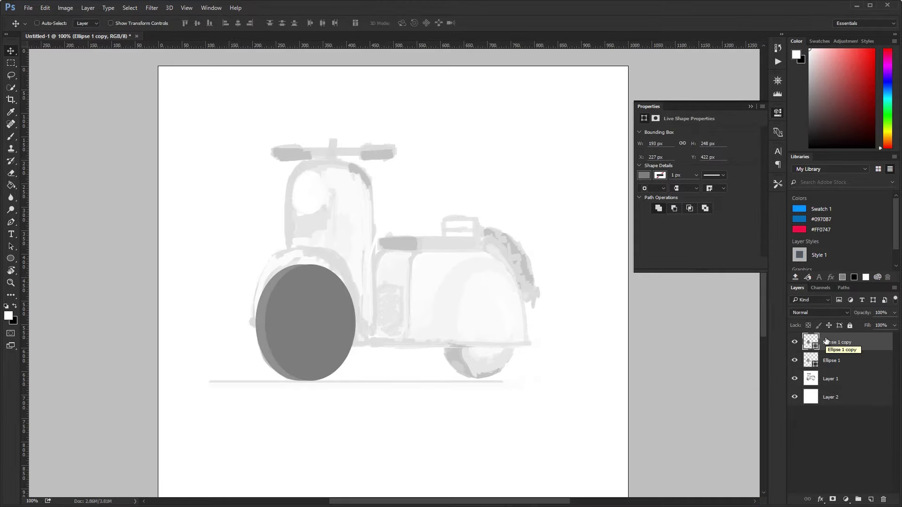
click(832, 360)
key(ctrl+t)
drag(346, 323, 350, 310)
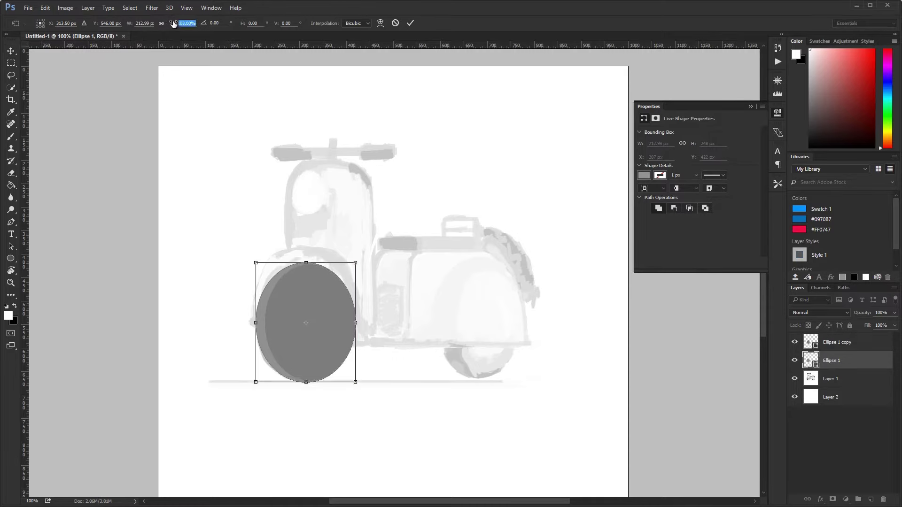
key(Return)
Step: Shrink the copy into an inner wheel disc, then add a slightly larger duplicate at 53% opacity
key(alt+bracketright)
key(ctrl+t)
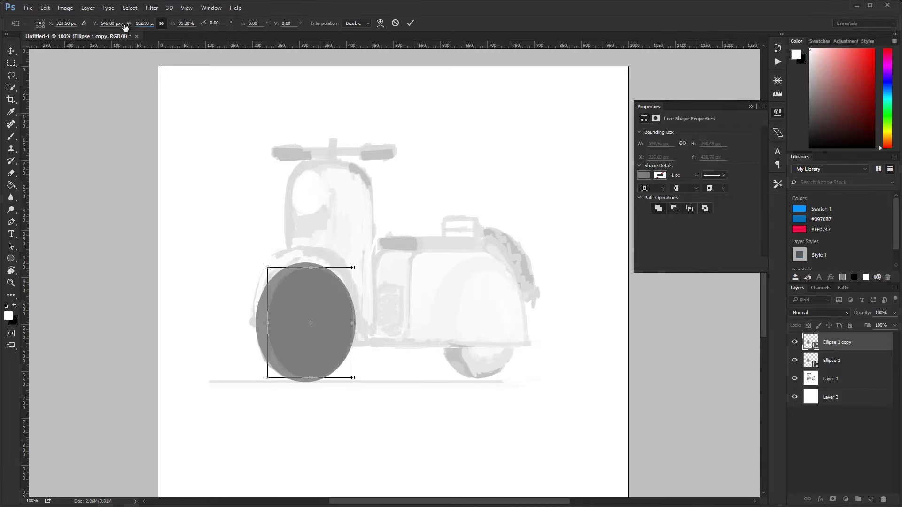
drag(128, 23, 113, 28)
key(Return)
key(alt+shift+Left)
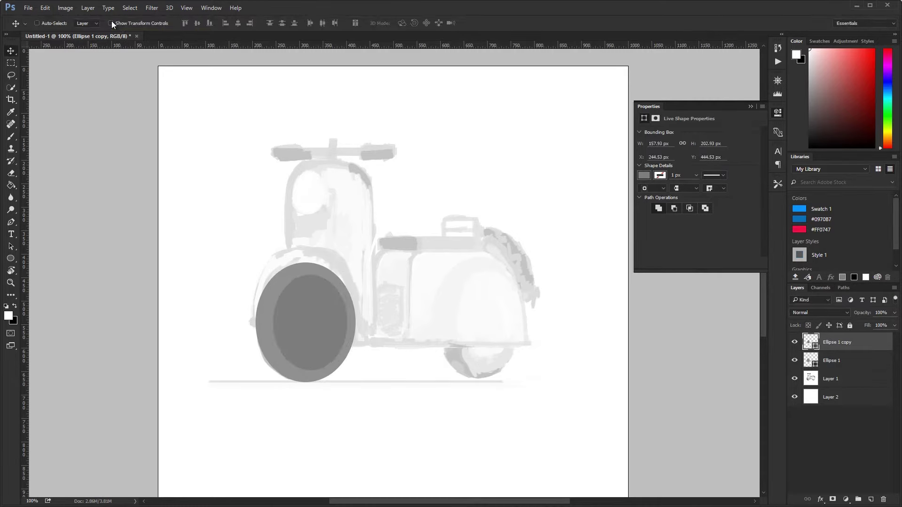
key(ctrl+t)
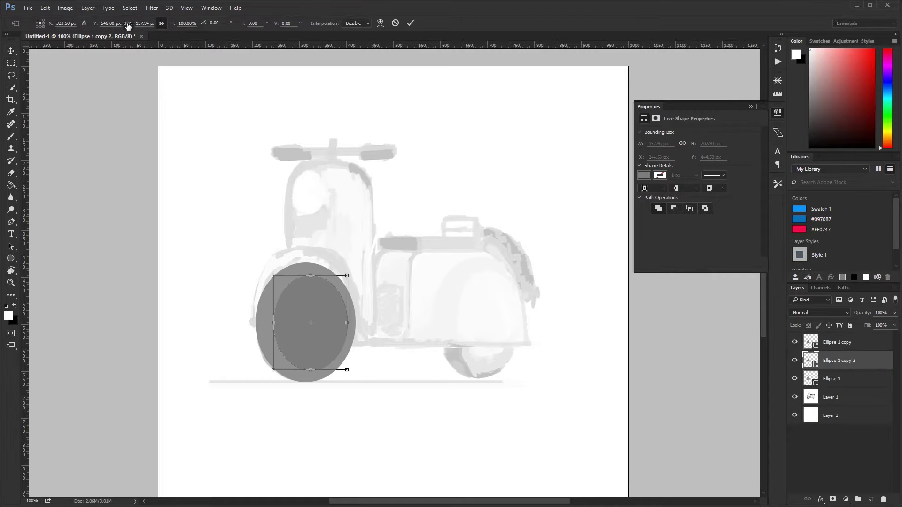
key(Return)
key(5)
key(3)
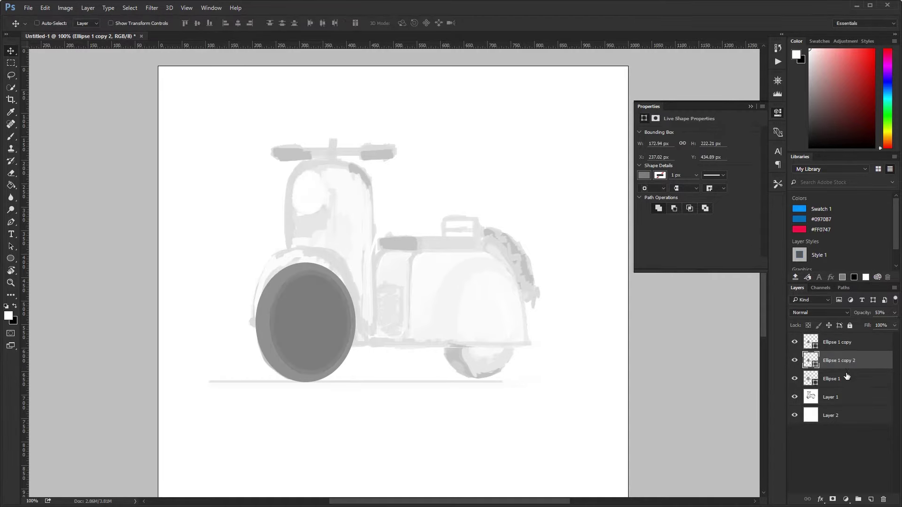
Step: Group the three wheel ellipses and Alt-drag a copy of the group onto the rear wheel
shift+click(848, 376)
key(ctrl+g)
drag(340, 329, 510, 323)
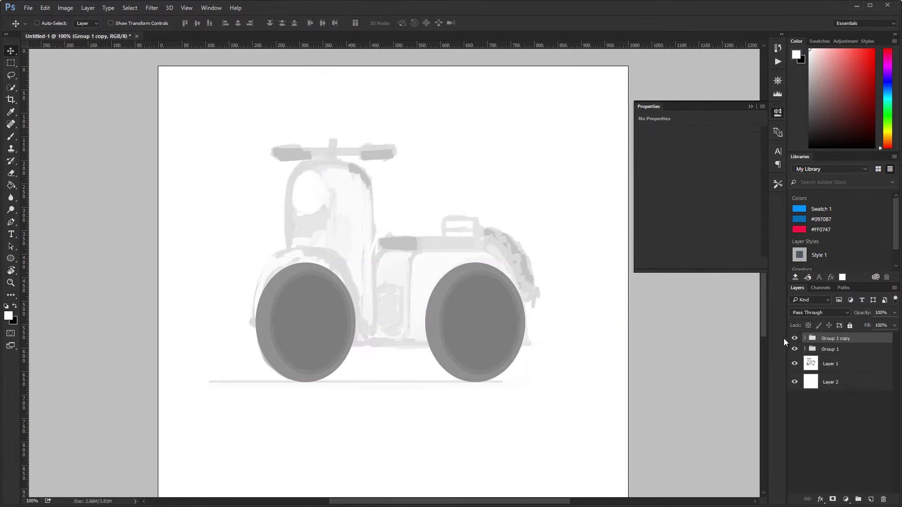
Step: Duplicate the outer front wheel ellipse, move it to the top, and enlarge it to about 258 px for the fender
click(805, 349)
click(846, 382)
key(ctrl+j)
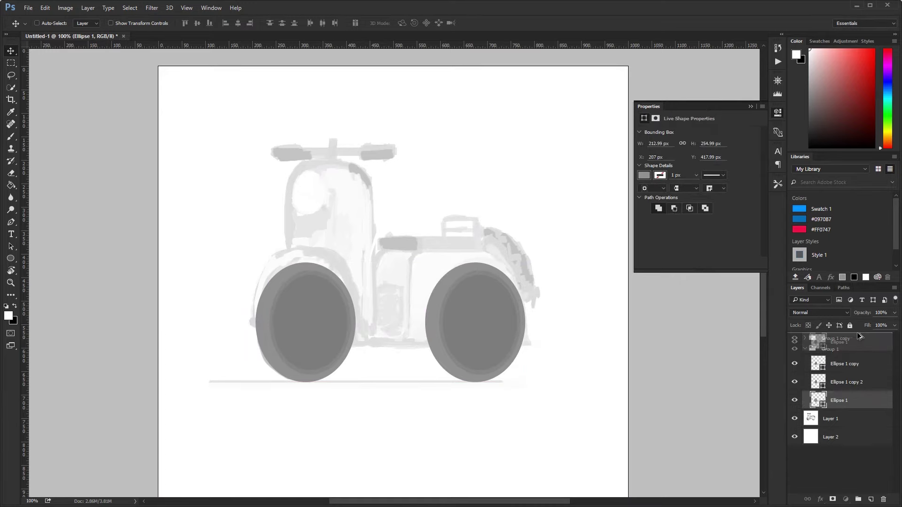
key(ctrl+shift+bracketright)
key(ctrl+t)
click(161, 23)
drag(132, 23, 149, 18)
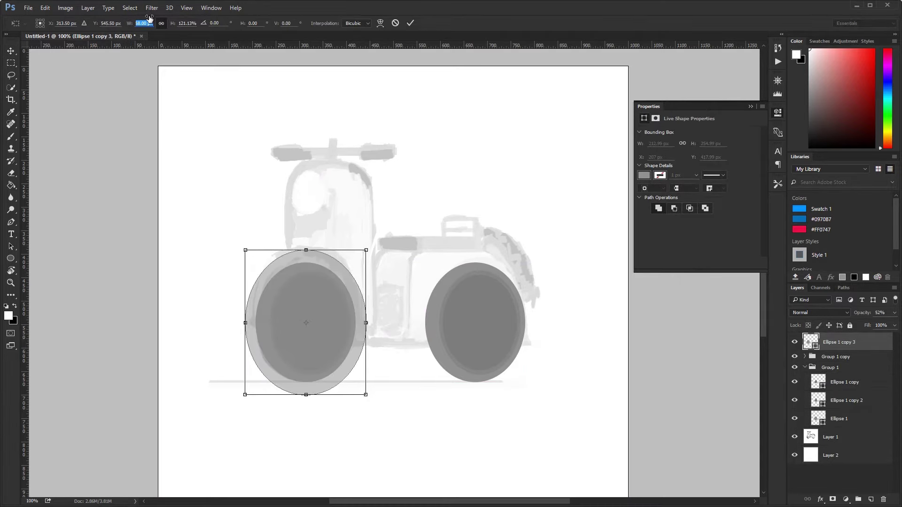
key(Return)
Step: Subtract rectangles from the fender ellipse to cut away and trim its lower edge
key(ctrl+plus)
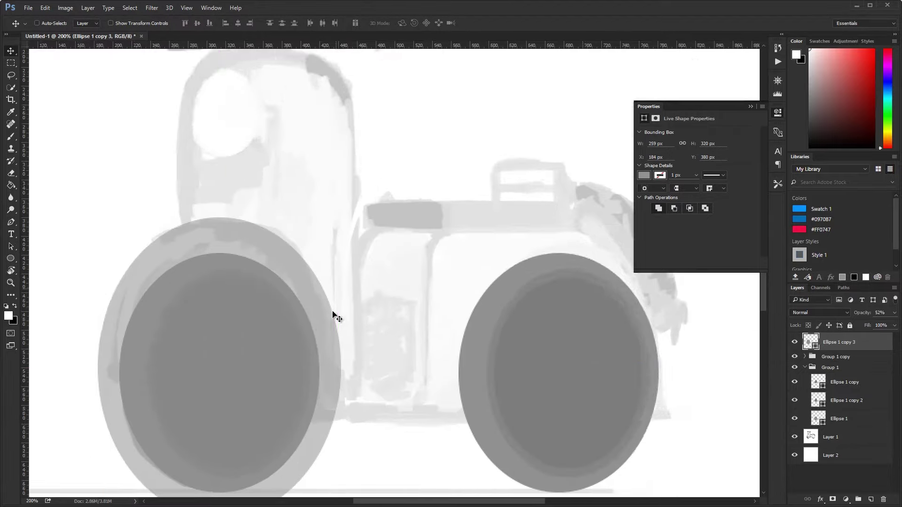
key(u)
mouse_move(209, 242)
mouse_down()
mouse_move(336, 375)
mouse_move(476, 398)
mouse_move(476, 296)
mouse_up()
key(p)
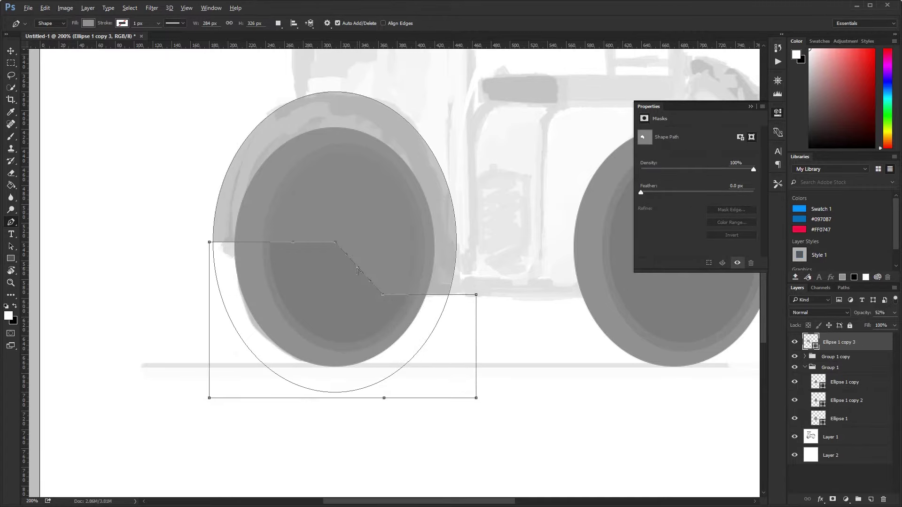
key(Return)
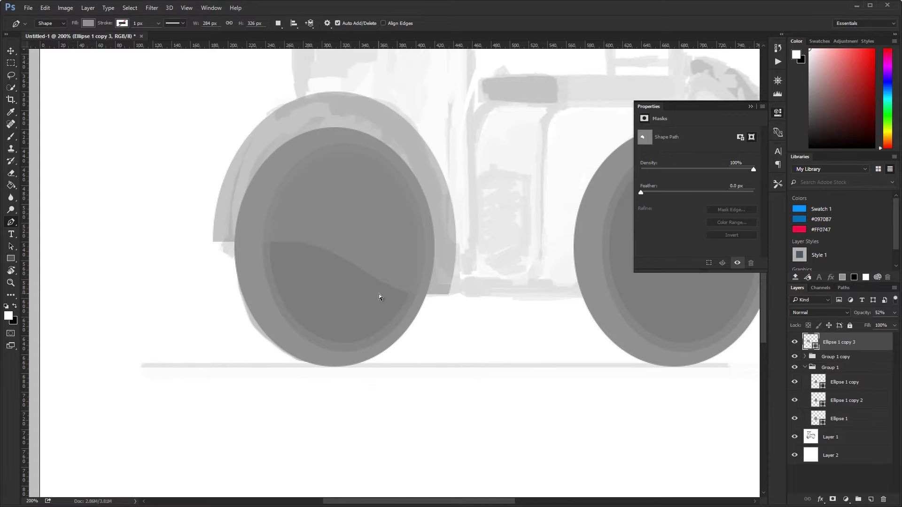
scroll(517, 293, up, 3)
key(u)
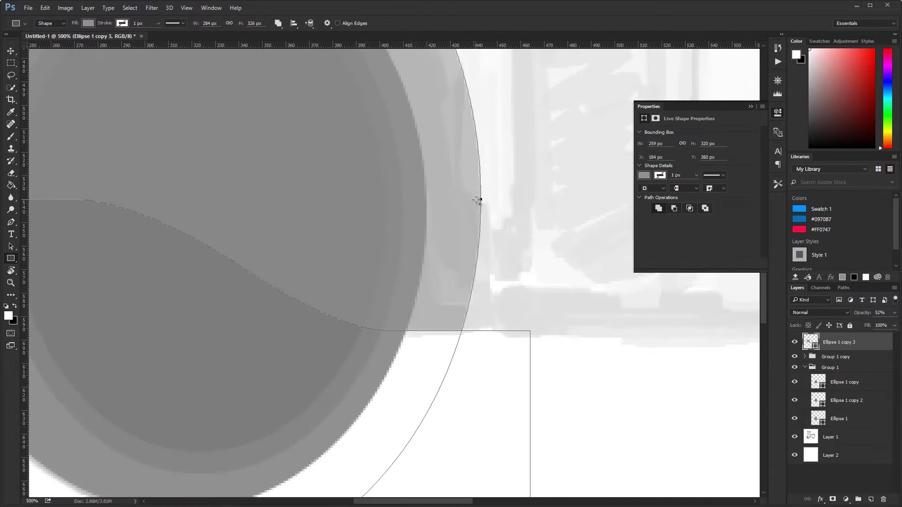
drag(481, 200, 403, 317)
key(p)
scroll(402, 314, down, 2)
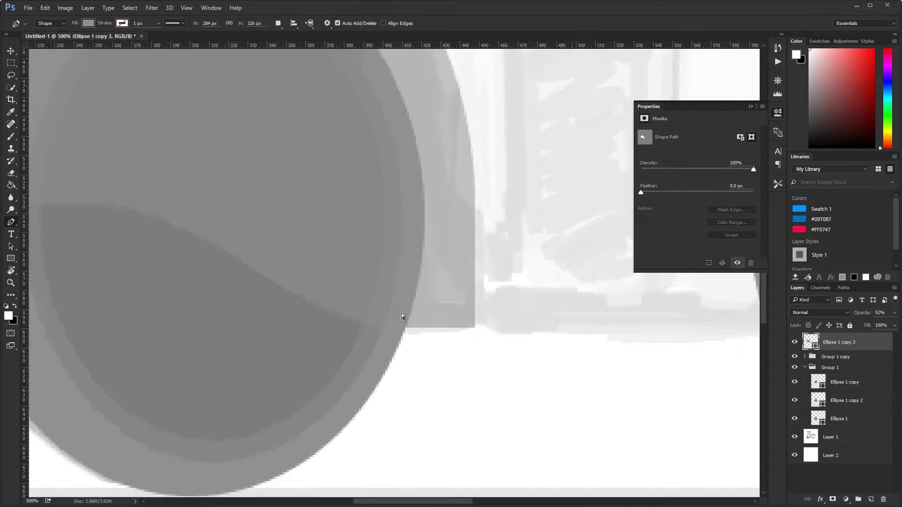
scroll(403, 313, down, 3)
Step: On a new layer, draw a tall rectangle covering the scooter's front body
click(871, 499)
scroll(380, 199, up, 3)
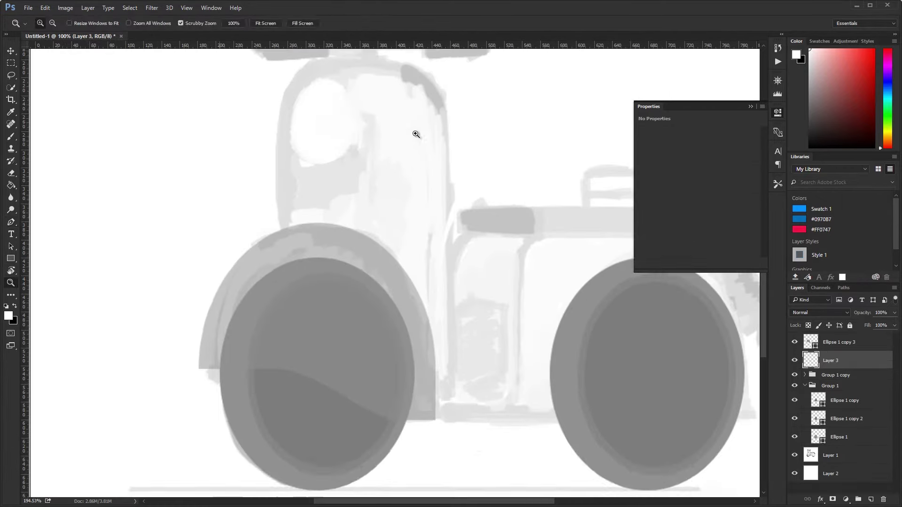
key(u)
mouse_move(271, 98)
mouse_down()
mouse_move(445, 435)
mouse_move(437, 455)
mouse_up()
Step: Give the body rectangle a grey fill at 40% opacity with 60 px rounded top corners
click(88, 23)
click(77, 64)
click(841, 342)
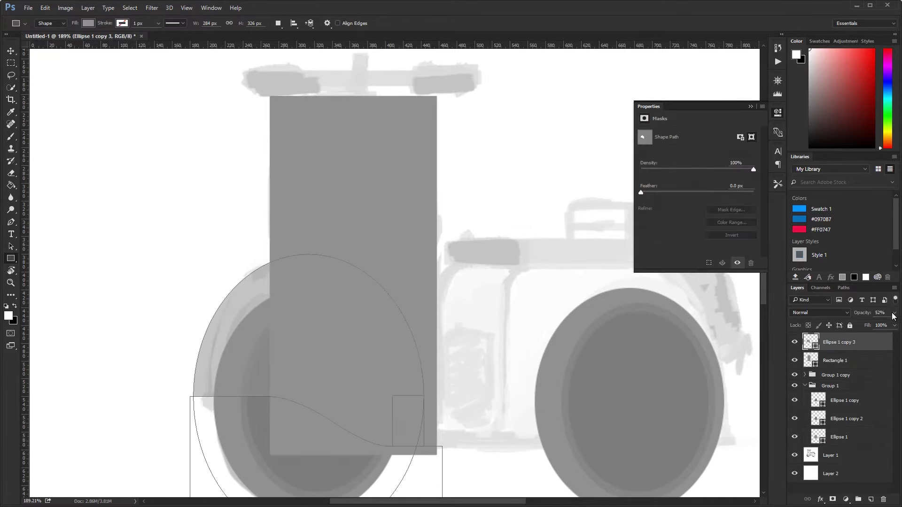
click(866, 360)
key(4)
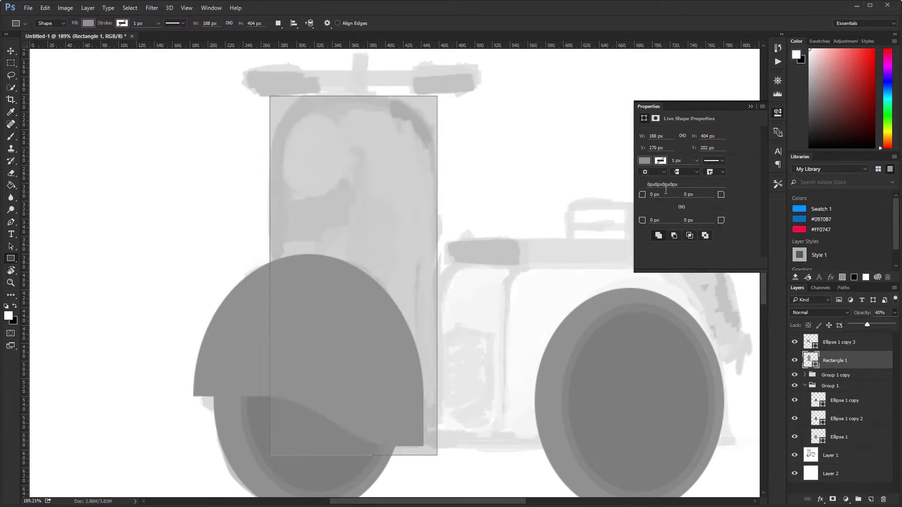
drag(665, 192, 678, 195)
key(Tab)
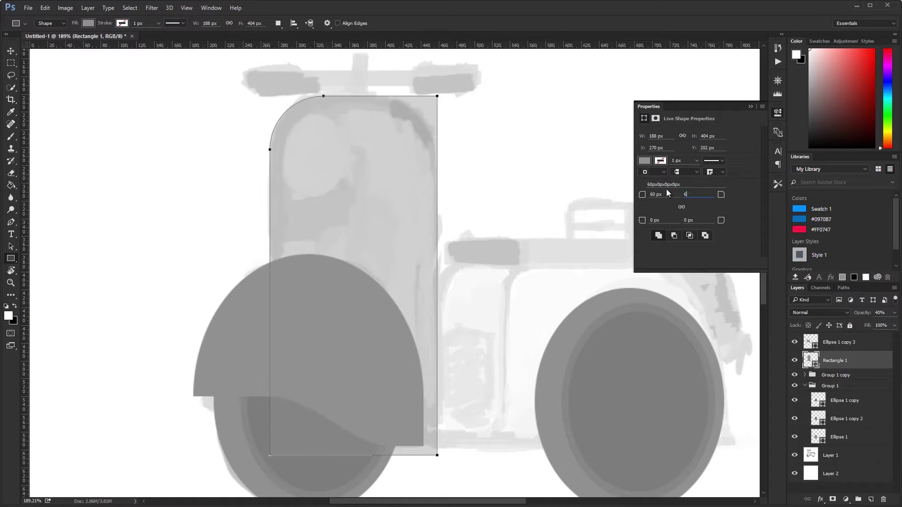
text(0)
key(Return)
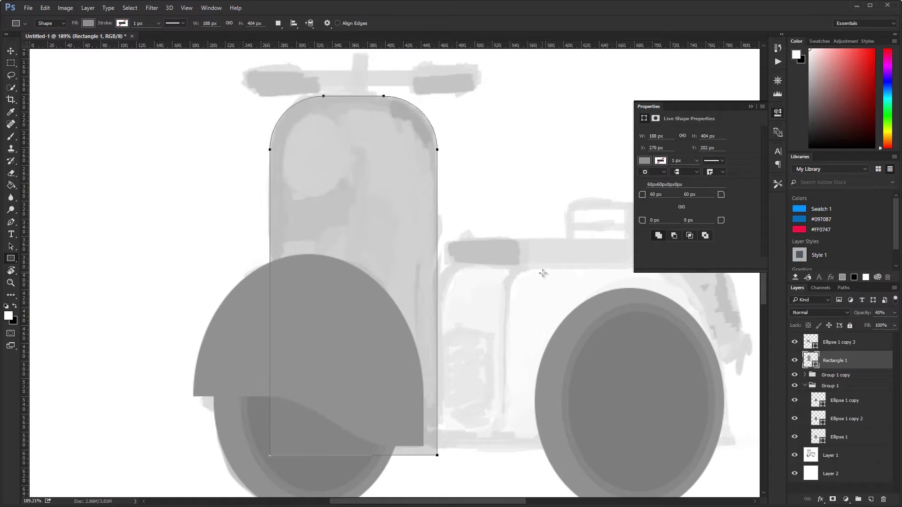
text(8)
Step: Move the body rectangle layer below the wheel groups
key(Return)
key(ctrl+1)
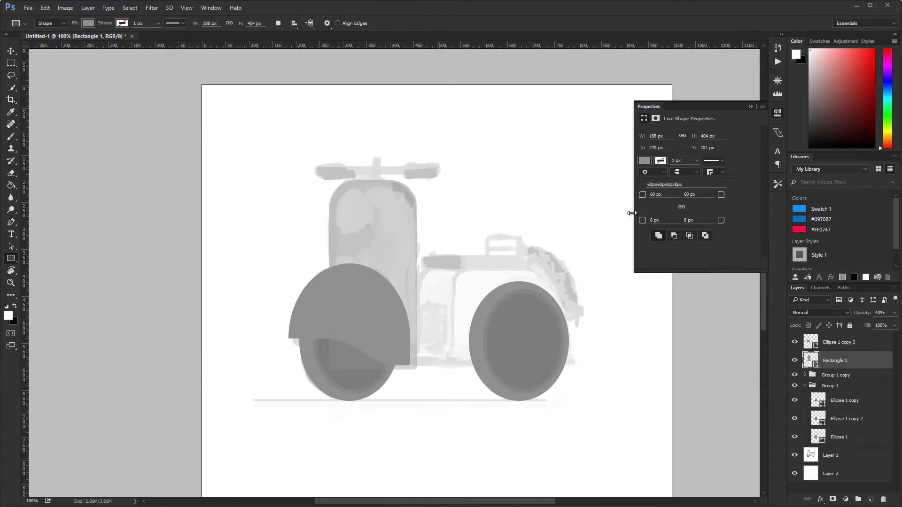
key(v)
scroll(381, 272, up, 4)
click(805, 385)
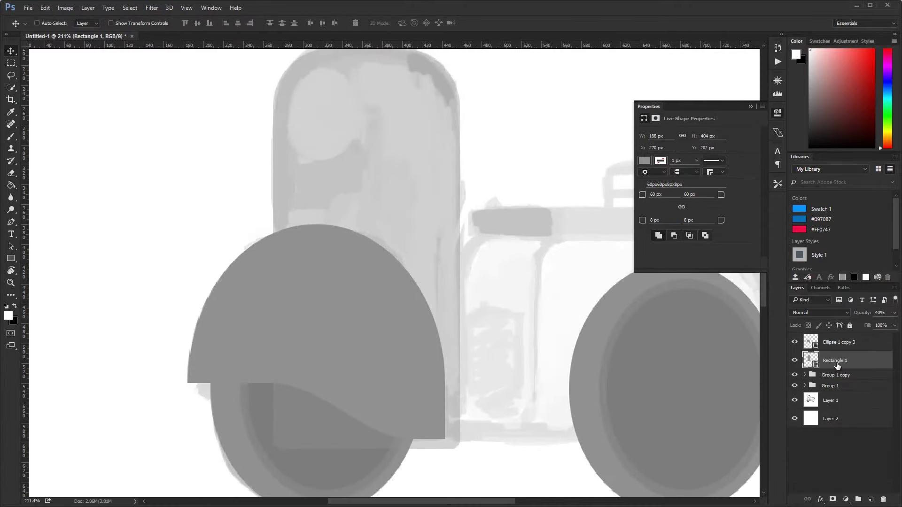
drag(836, 360, 836, 395)
key(ctrl+1)
click(895, 313)
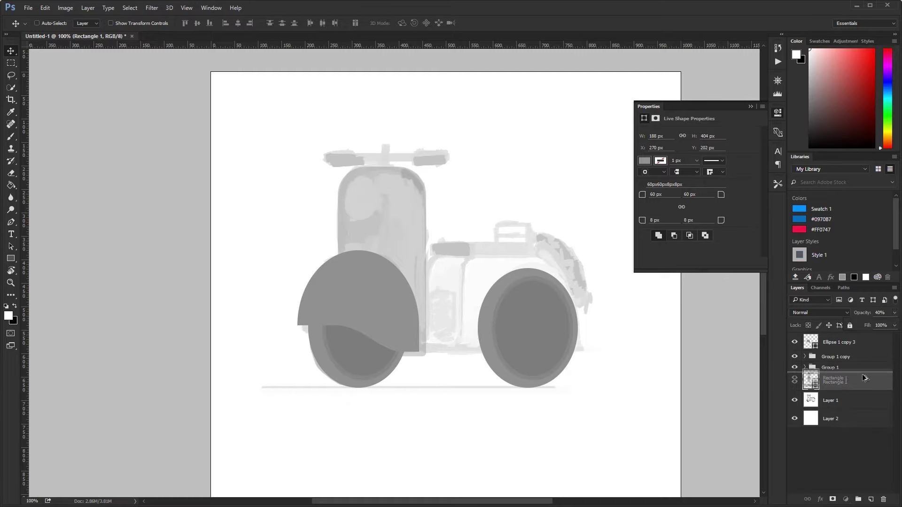
Step: Duplicate the body rectangle and pull the copy's anchors inward to form a smaller inner panel
key(ctrl+j)
key(shift+Right)
key(shift+Right)
key(p)
drag(399, 389, 397, 390)
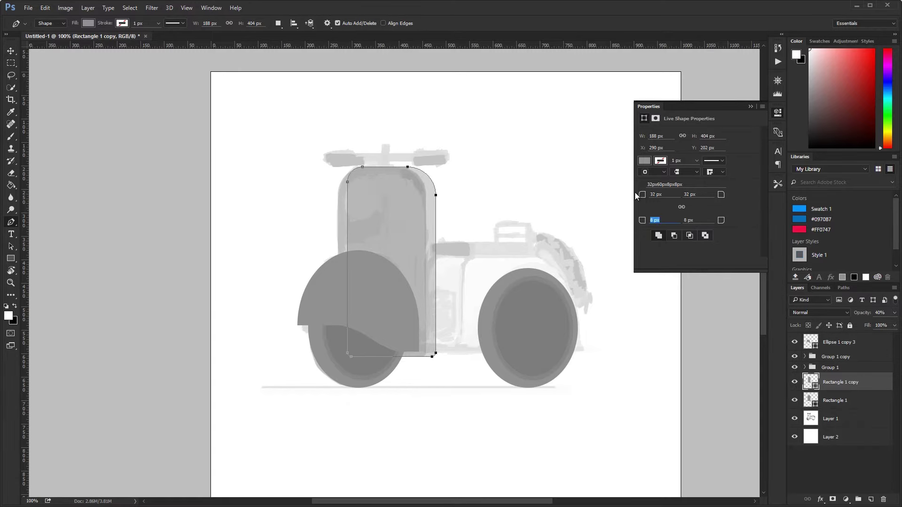
key(shift+Left)
key(shift+Left)
key(shift+Left)
key(shift+Down)
key(shift+Down)
key(shift+Down)
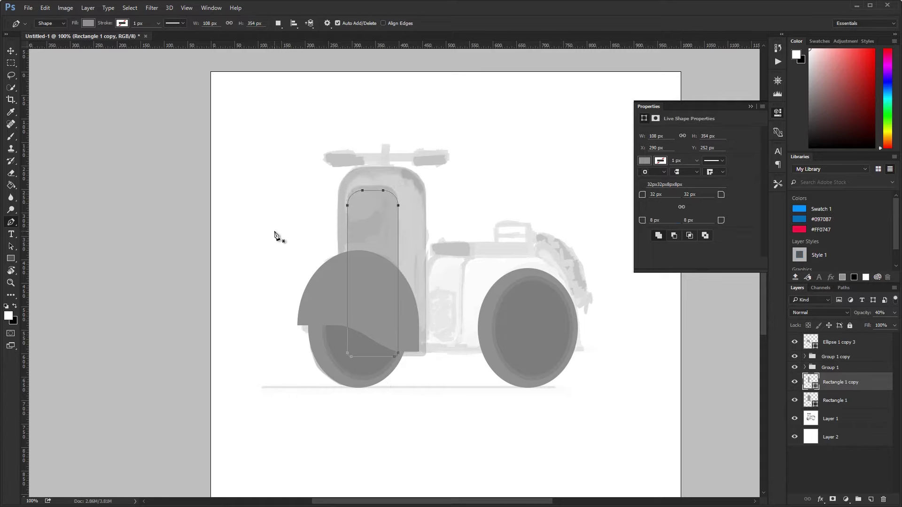
key(Escape)
Step: Make the inner panel 100% opaque with a lighter grey fill, and add a new empty layer
key(v)
click(822, 387)
key(0)
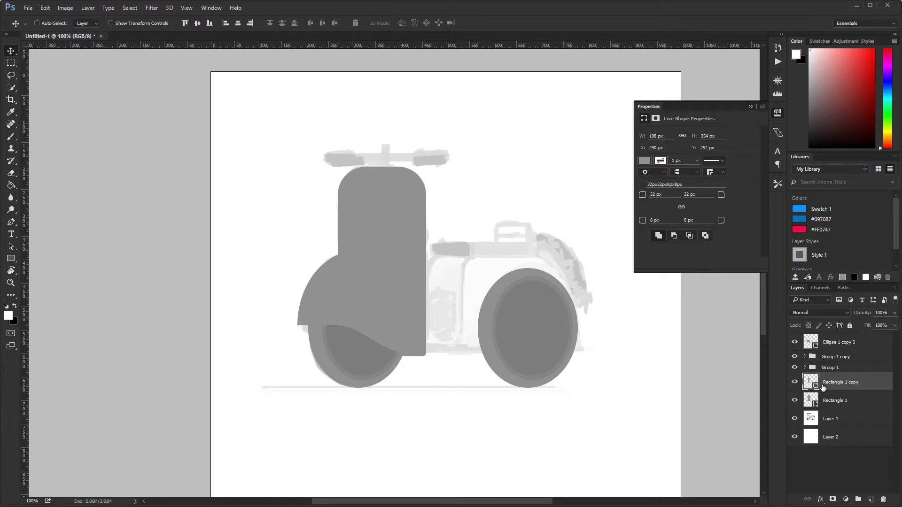
double_click(823, 387)
click(522, 437)
key(Return)
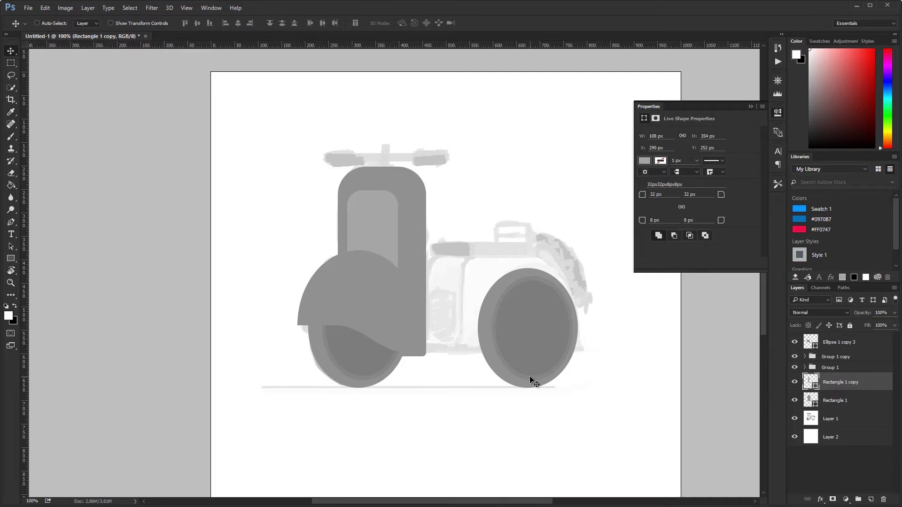
key(ctrl+shift+alt+n)
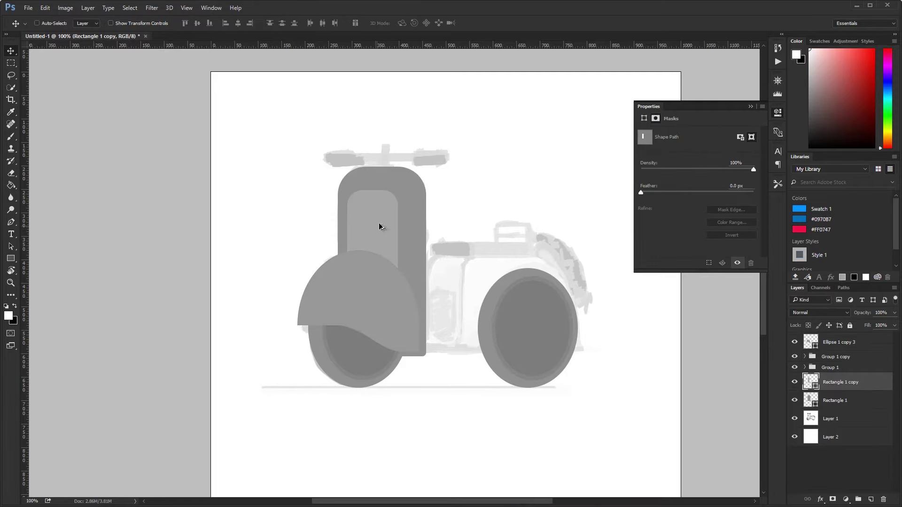
Step: Draw a small white rounded-rectangle headlight and position it on the front panel
key(u)
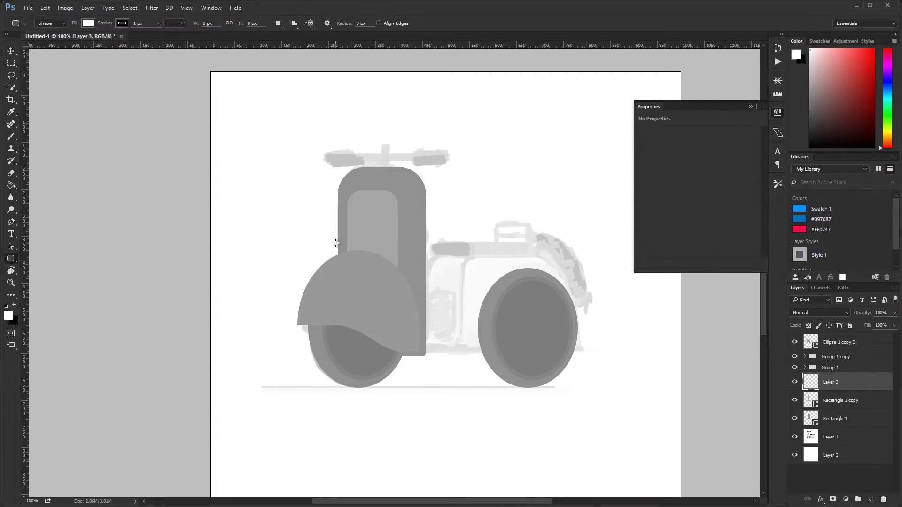
key(shift+u)
drag(410, 239, 452, 282)
key(ctrl+z)
key(shift+u)
drag(345, 229, 380, 249)
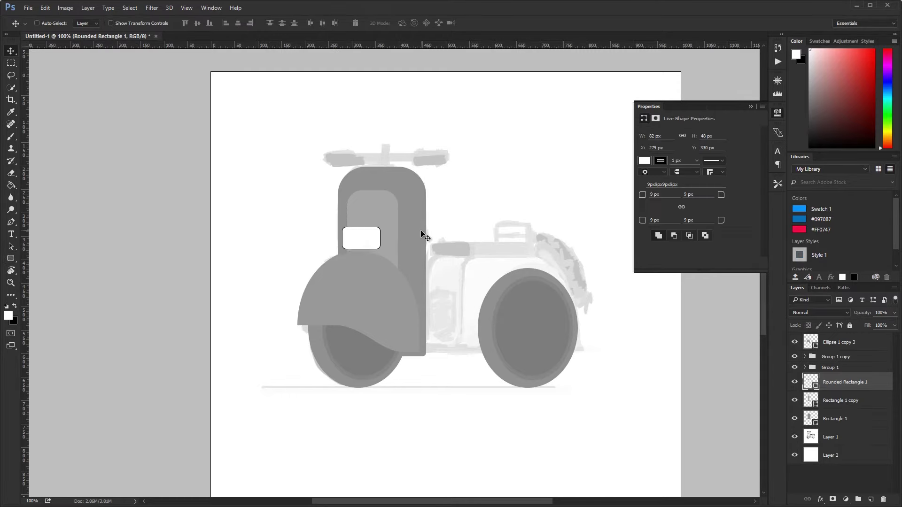
key(v)
drag(396, 215, 313, 227)
scroll(496, 318, right, 3)
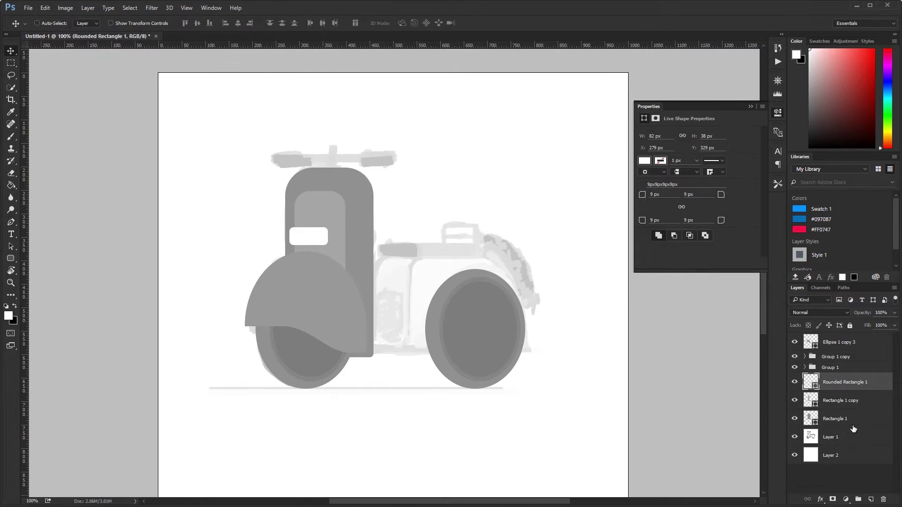
Step: Draw a tall thin grey rounded-rectangle stem for the handlebar above Layer 1
click(842, 437)
key(u)
drag(325, 149, 333, 212)
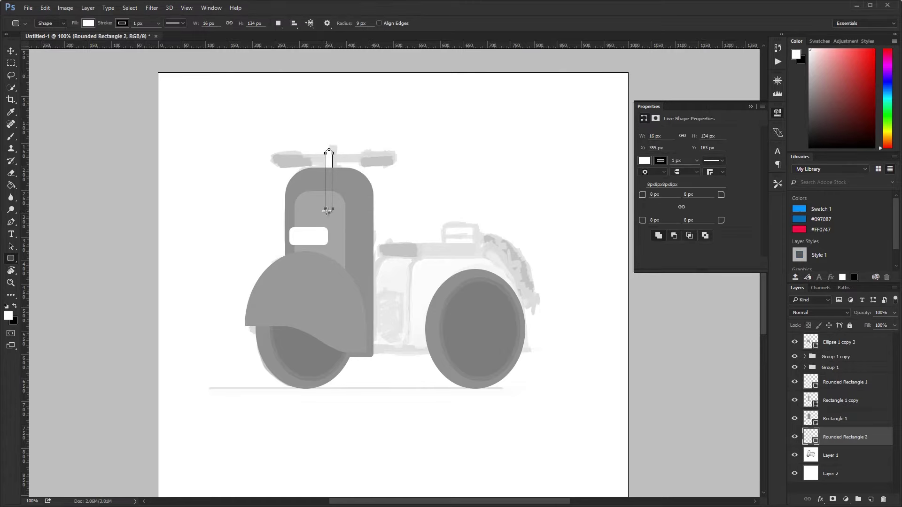
click(87, 23)
click(75, 70)
key(v)
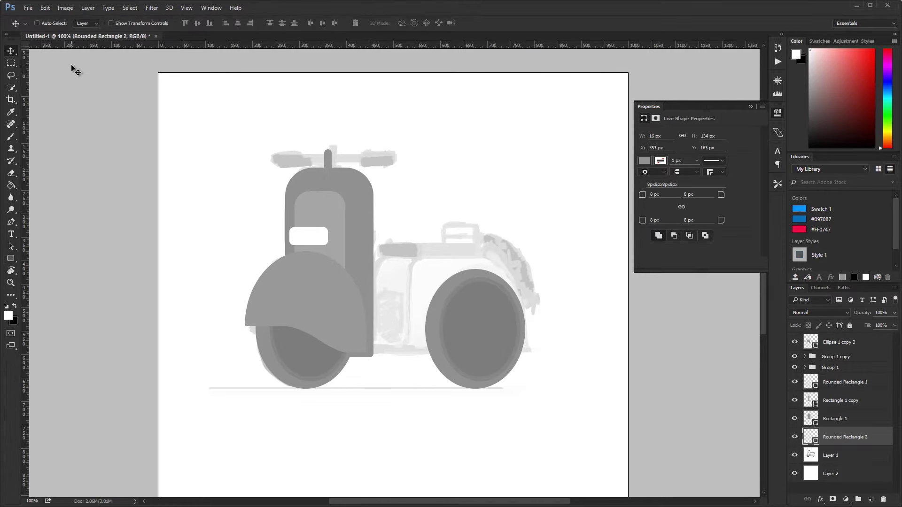
Step: Duplicate the stem and rotate it horizontal to form the handlebar crossbar
key(ctrl+j)
key(ctrl+t)
drag(477, 185, 385, 205)
key(Return)
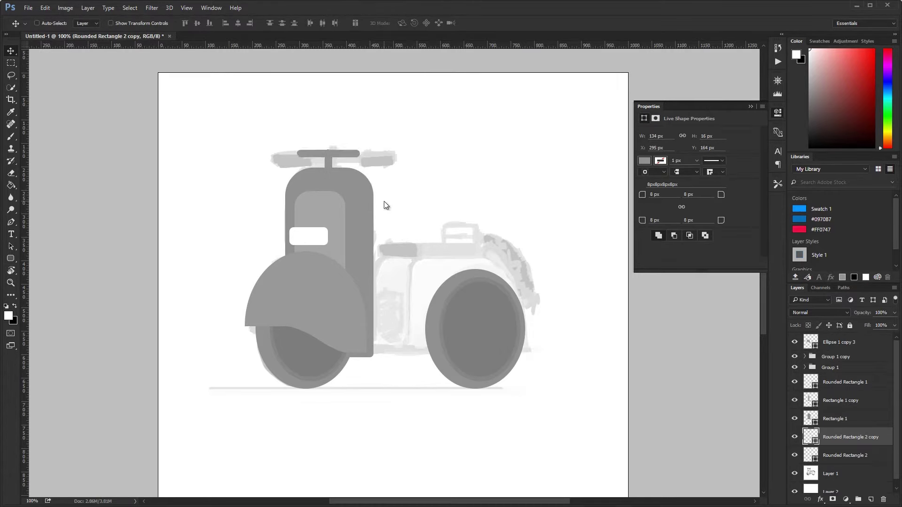
key(p)
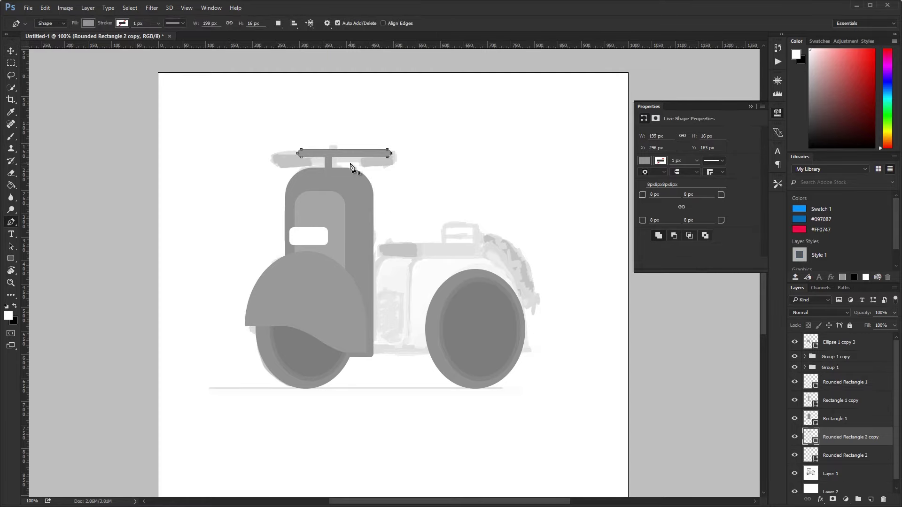
key(v)
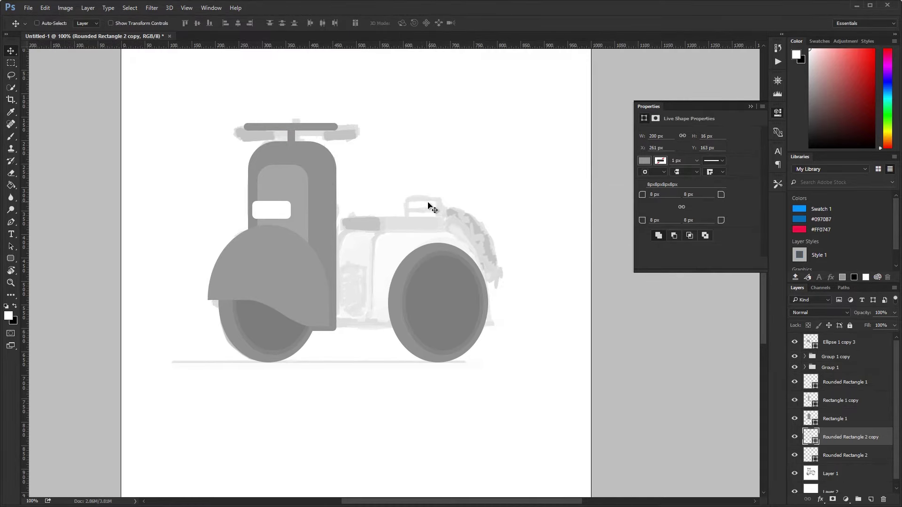
Step: On a new layer, draw a long 393×15 px grey footboard bar reaching the rear wheel
click(841, 473)
key(ctrl+shift+alt+n)
key(u)
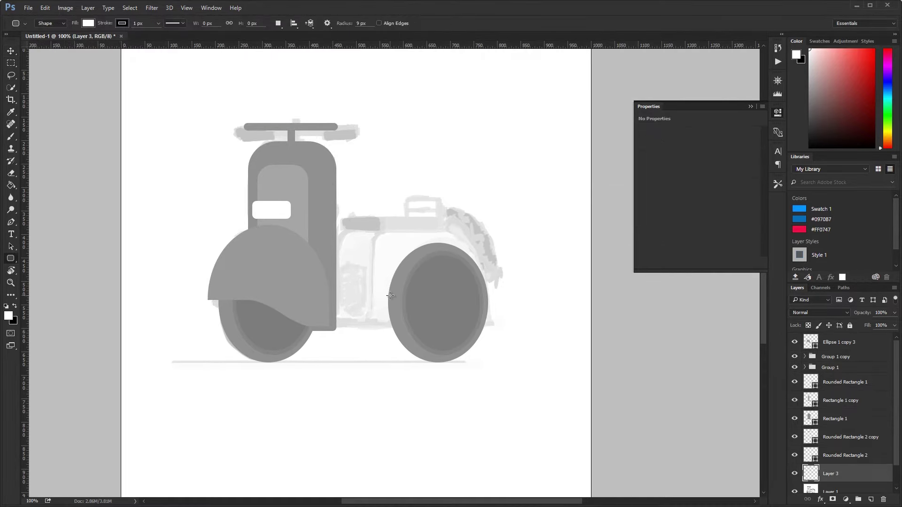
scroll(410, 341, up, 3)
drag(181, 309, 605, 295)
click(644, 161)
click(677, 209)
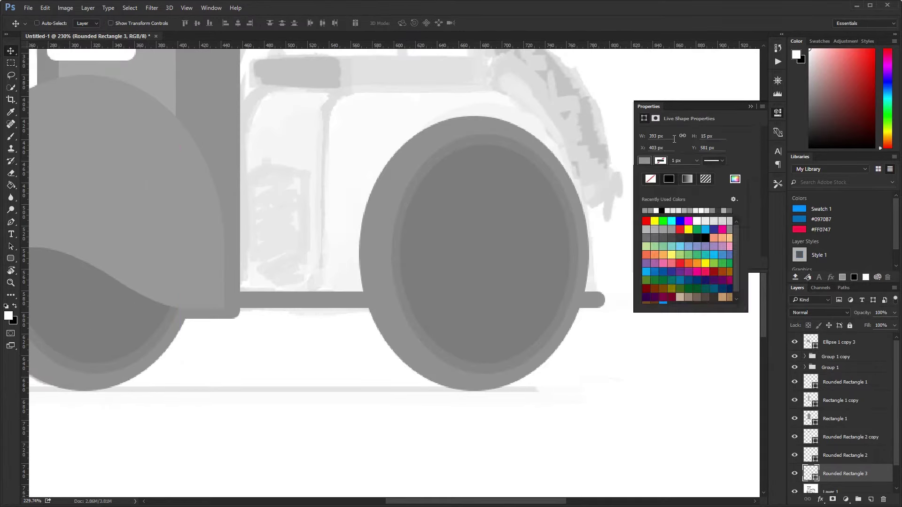
key(v)
key(Up)
key(ctrl+1)
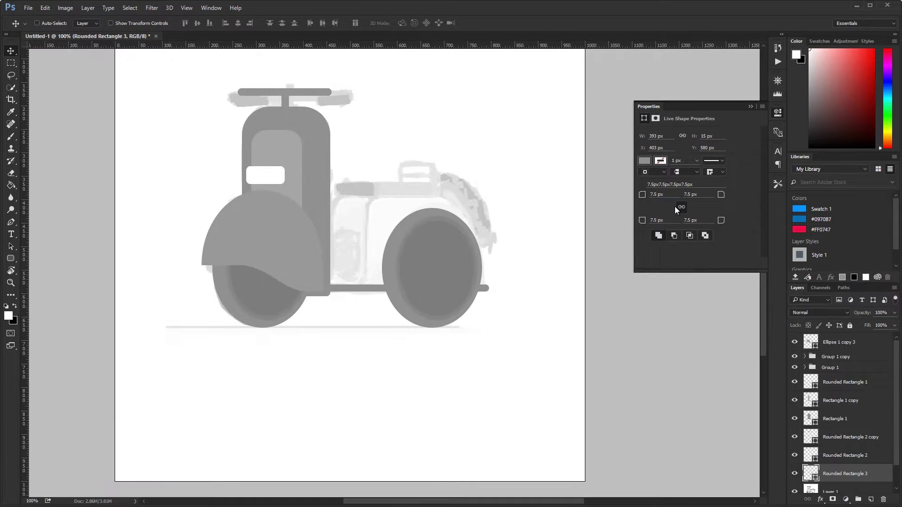
Step: Put the rear wheel group behind the footboard and duplicate the front fender as a flat-trimmed rear fender
drag(830, 358, 829, 479)
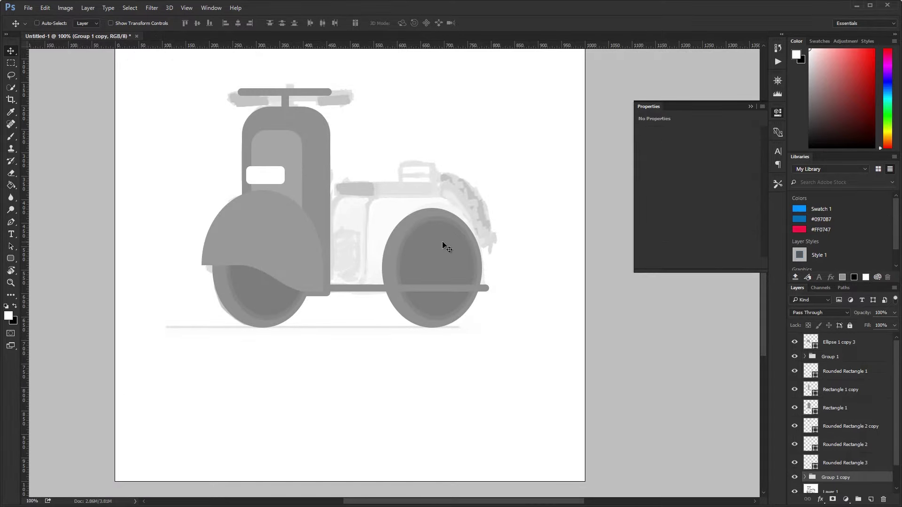
ctrl+click(293, 239)
drag(293, 239, 462, 240)
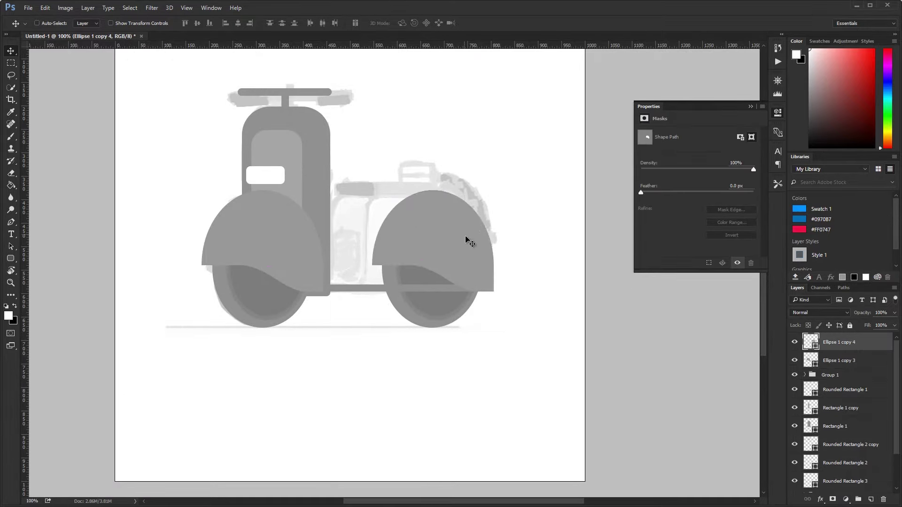
key(p)
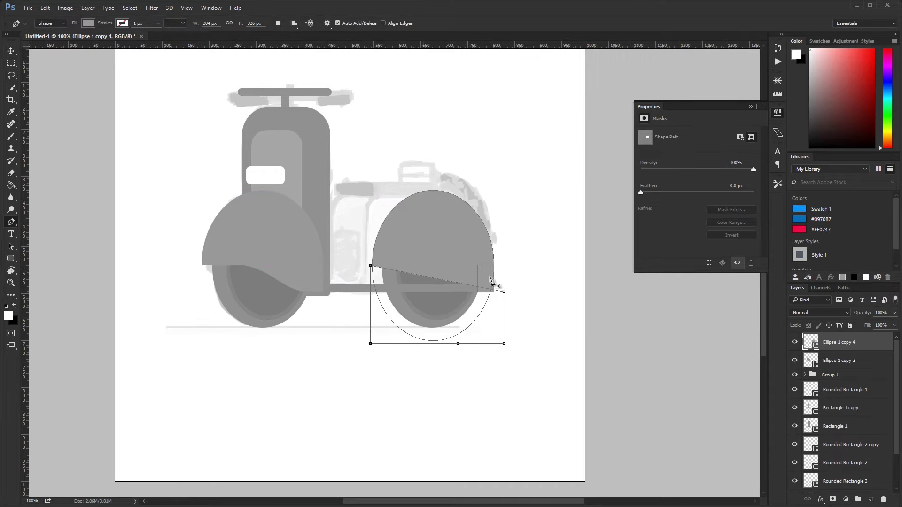
click(369, 292)
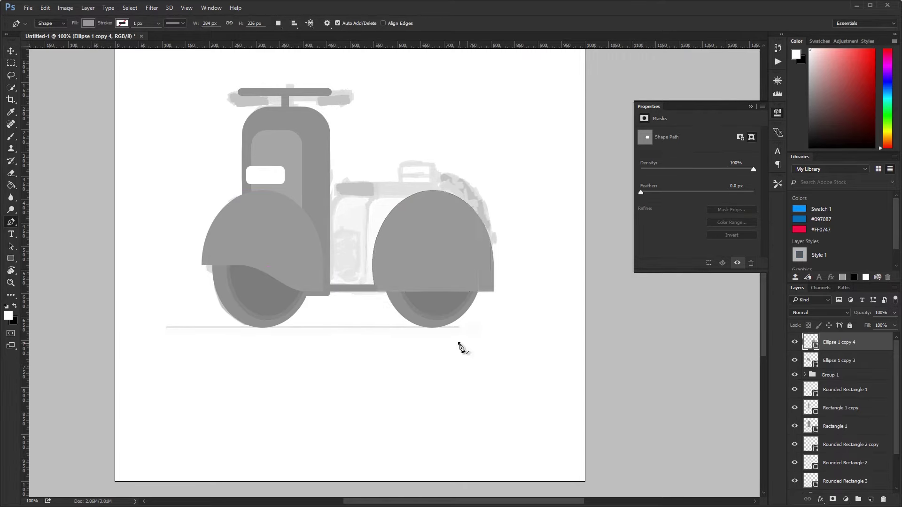
scroll(461, 341, up, 3)
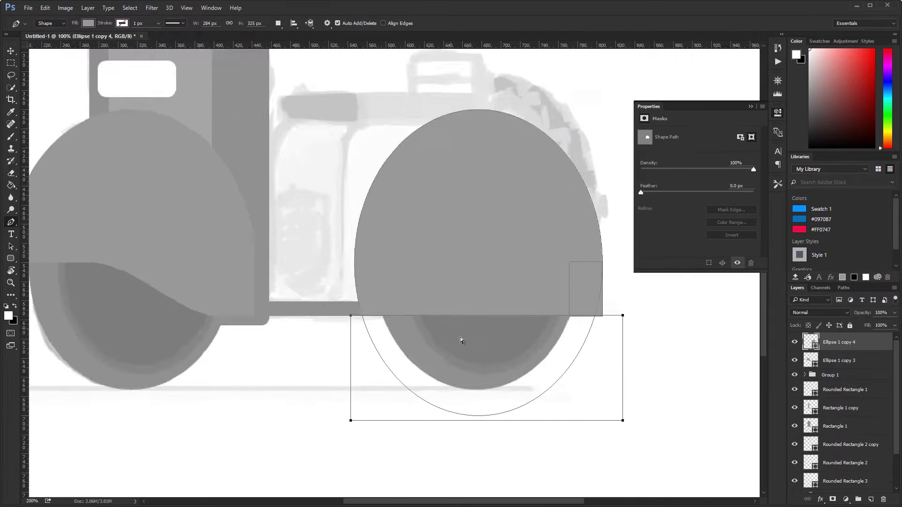
scroll(461, 340, down, 3)
scroll(423, 282, up, 3)
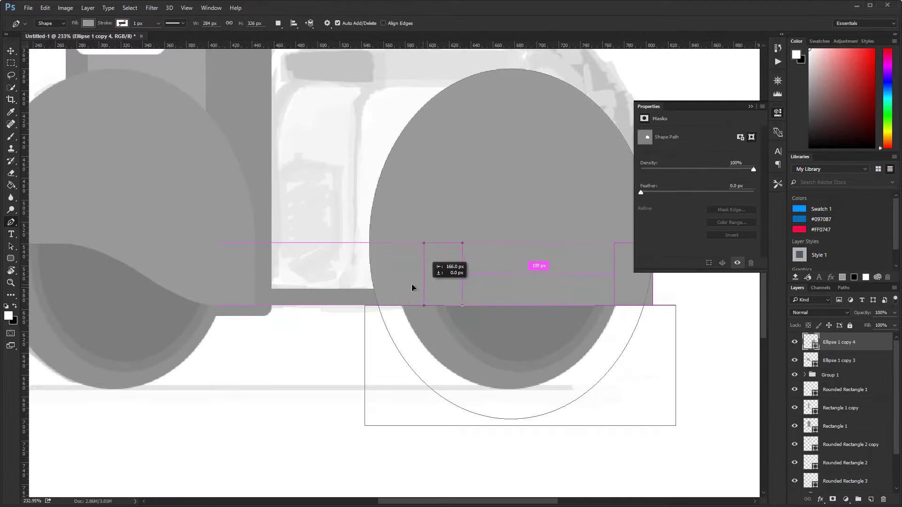
click(372, 288)
scroll(426, 244, down, 3)
Step: Lengthen the right end of the footboard bar
drag(425, 244, 439, 259)
ctrl+click(388, 308)
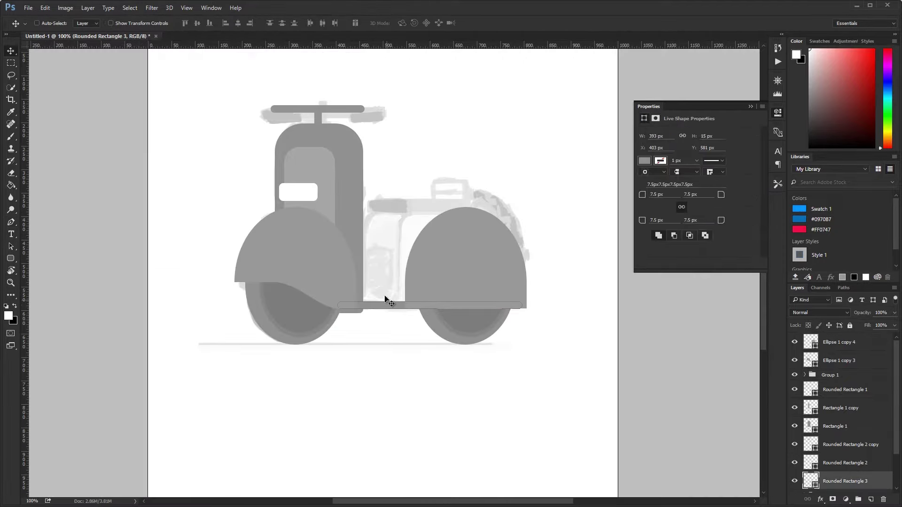
key(z)
drag(548, 274, 600, 272)
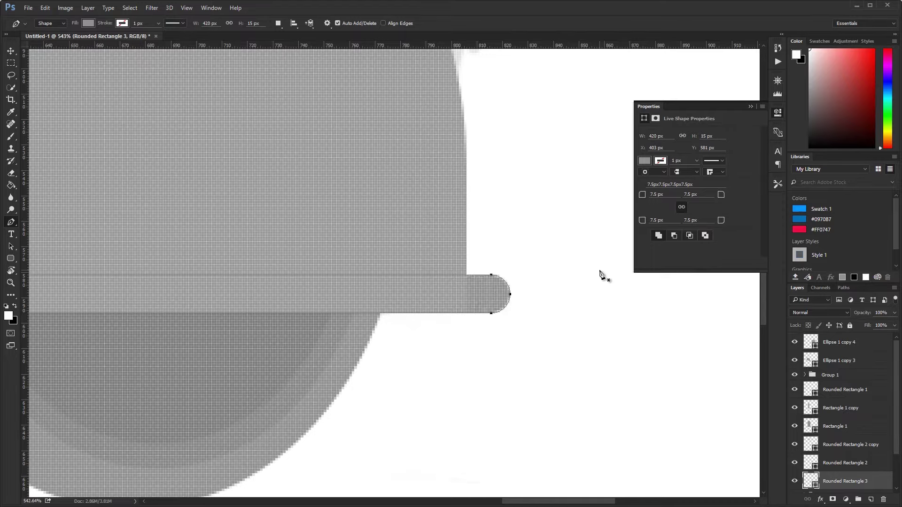
drag(483, 295, 556, 261)
key(ctrl+1)
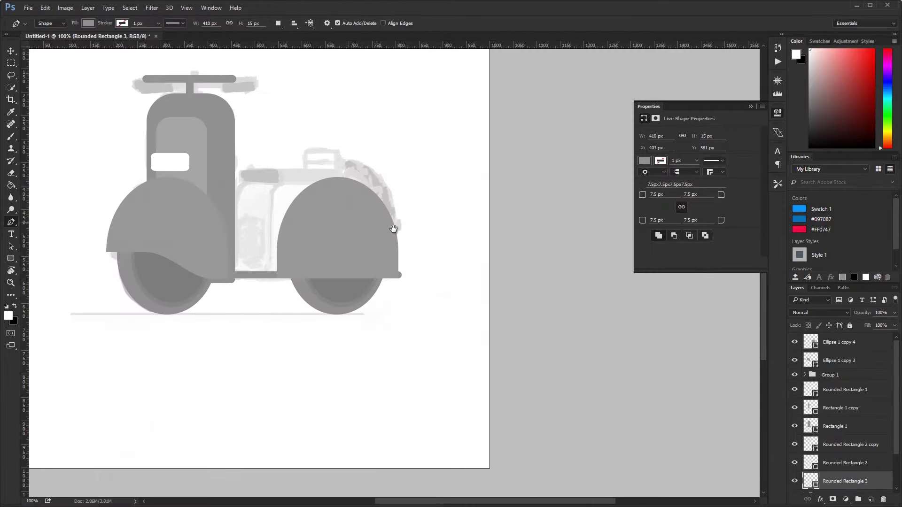
key(v)
Step: Draw a stroke-free rounded panel over the rear wheel with a 40 px top-left corner
key(ctrl+shift+alt+n)
key(u)
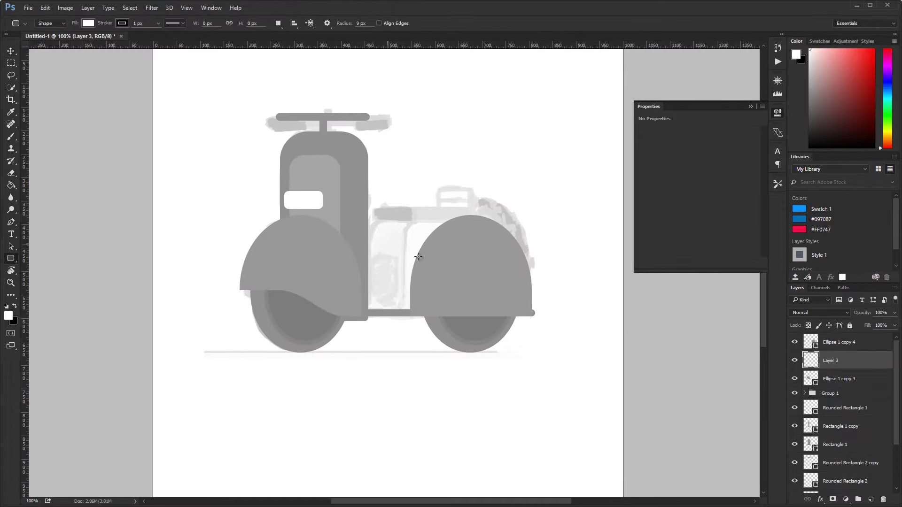
drag(405, 210, 515, 316)
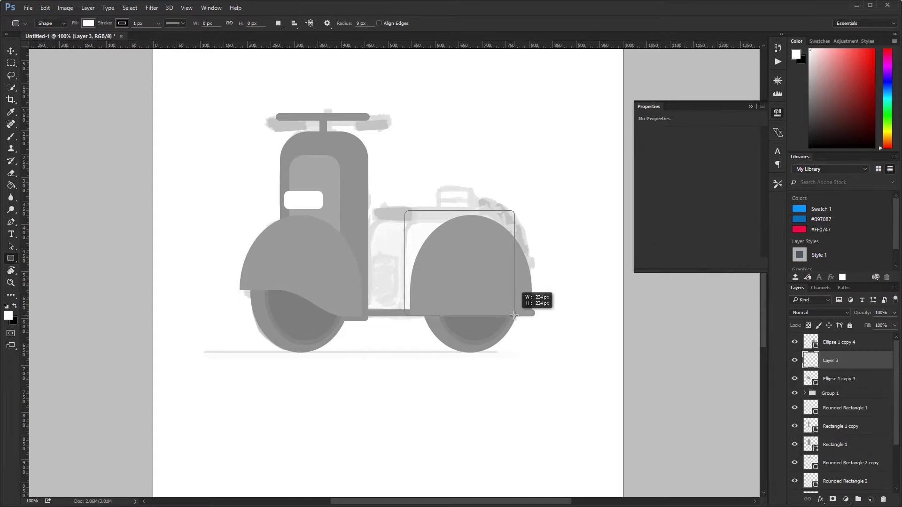
click(122, 23)
key(v)
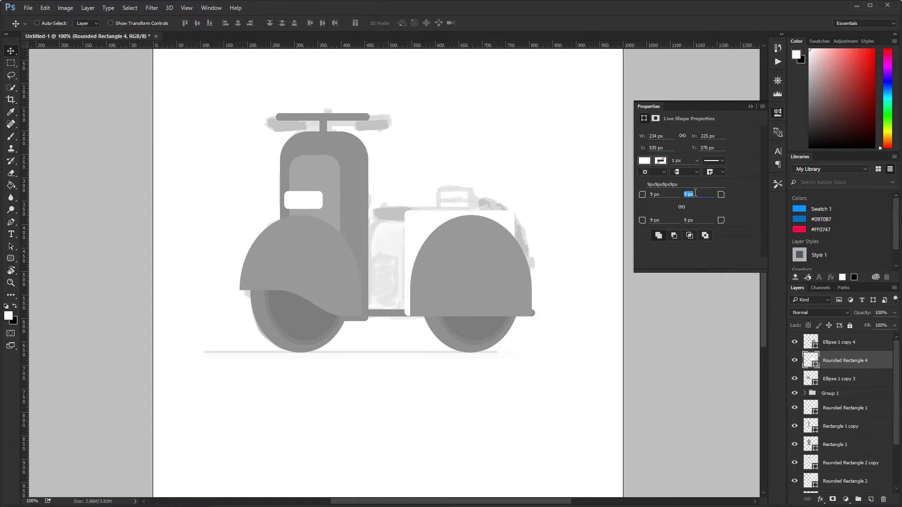
drag(696, 193, 745, 202)
text(89)
drag(642, 194, 649, 194)
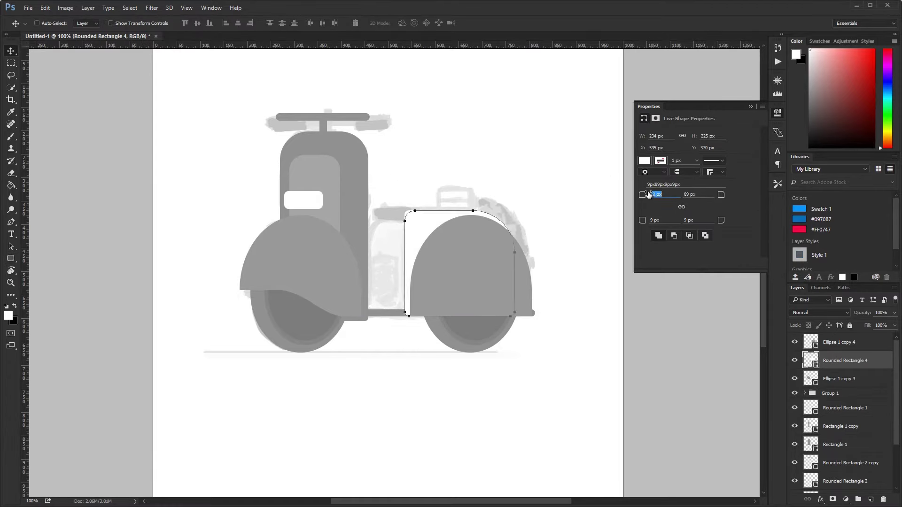
text(40)
key(Tab)
Step: Raise the panel's bottom edge and reshape its lower-left corner curve
scroll(423, 299, up, 3)
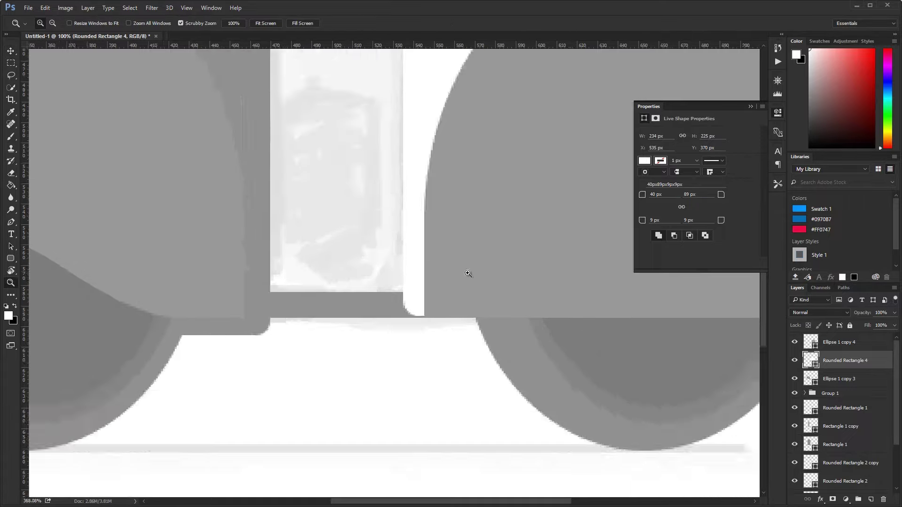
key(p)
scroll(468, 272, down, 2)
scroll(245, 353, up, 5)
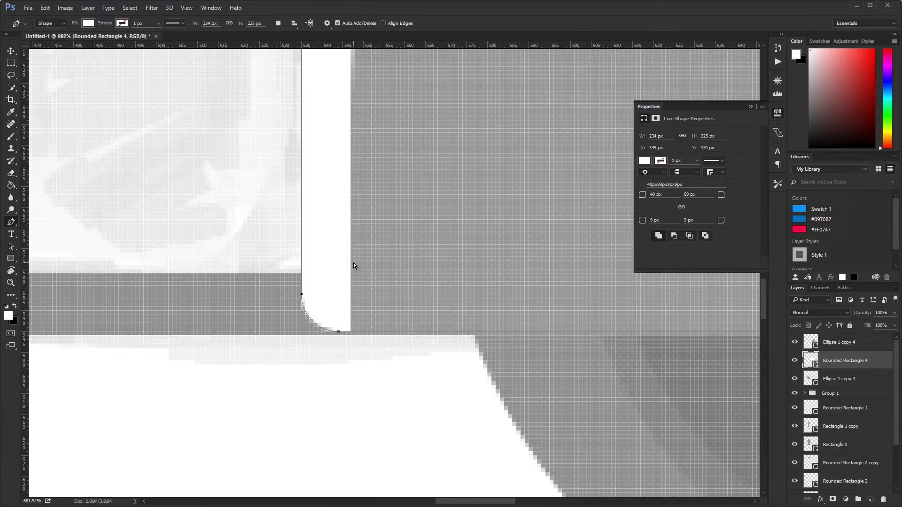
key(shift+Up)
key(Up)
key(Up)
key(Up)
mouse_move(403, 254)
mouse_down()
mouse_move(487, 296)
mouse_move(399, 297)
mouse_move(433, 298)
mouse_up()
key(ctrl+1)
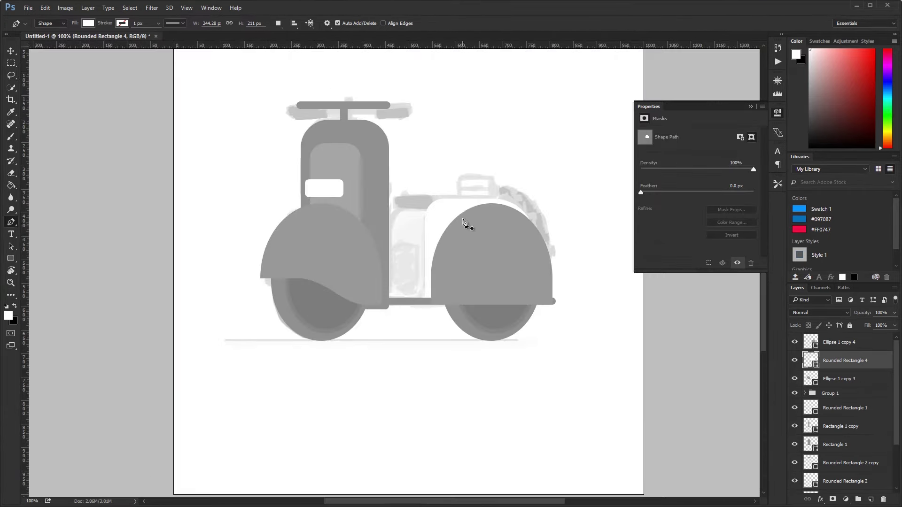
Step: Duplicate the panel, clip the copy to it and fill it with a grey sampled from the body
key(ctrl+c)
key(ctrl+v)
key(shift+Left)
key(shift+Left)
key(shift+Left)
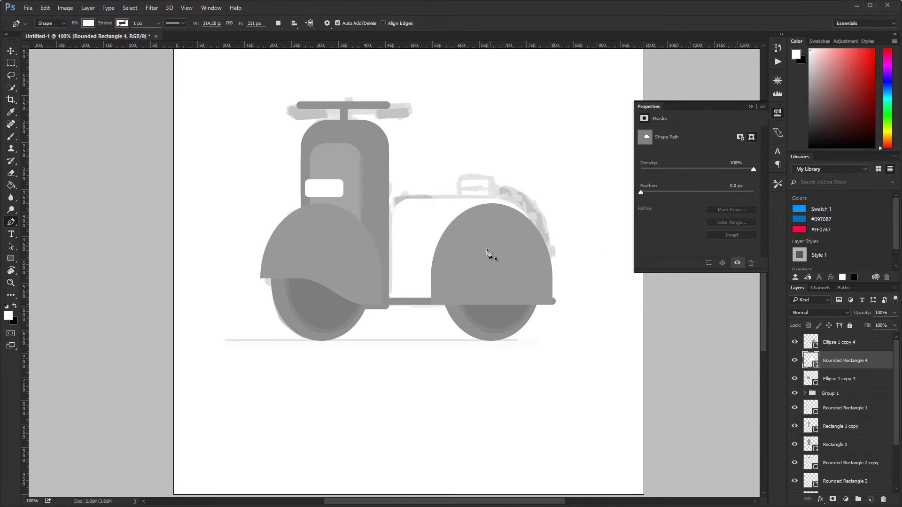
key(Escape)
key(ctrl+j)
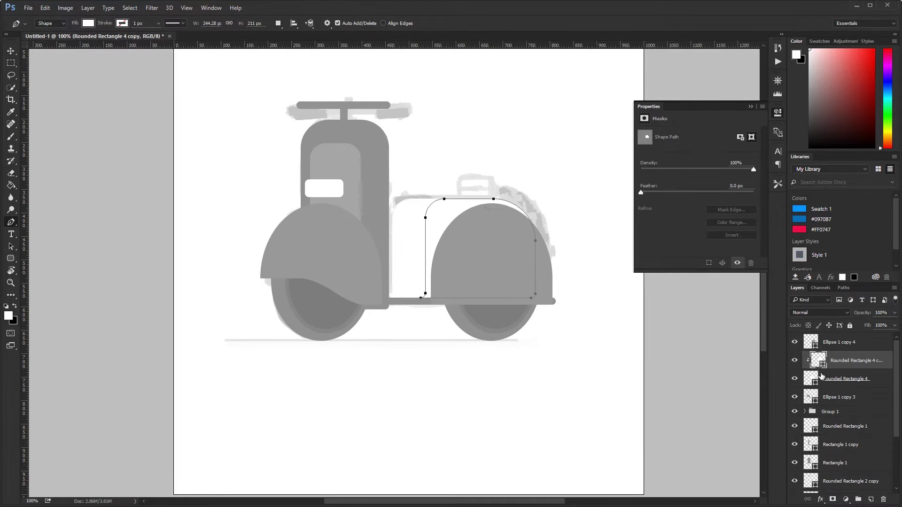
click(383, 224)
click(369, 240)
key(Return)
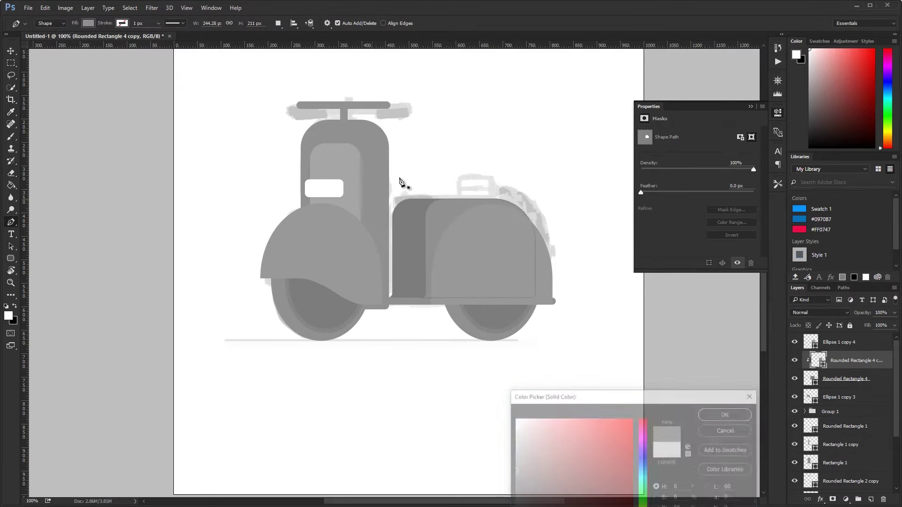
Step: Widen the rear body panel about 20 px left and send it behind the front shield
key(a)
click(387, 202)
key(p)
drag(394, 227, 384, 228)
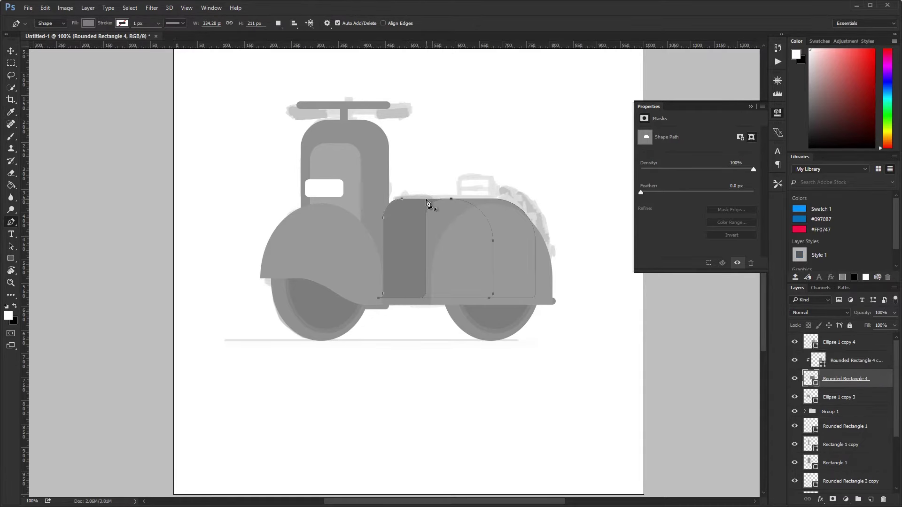
key(ctrl+bracketleft)
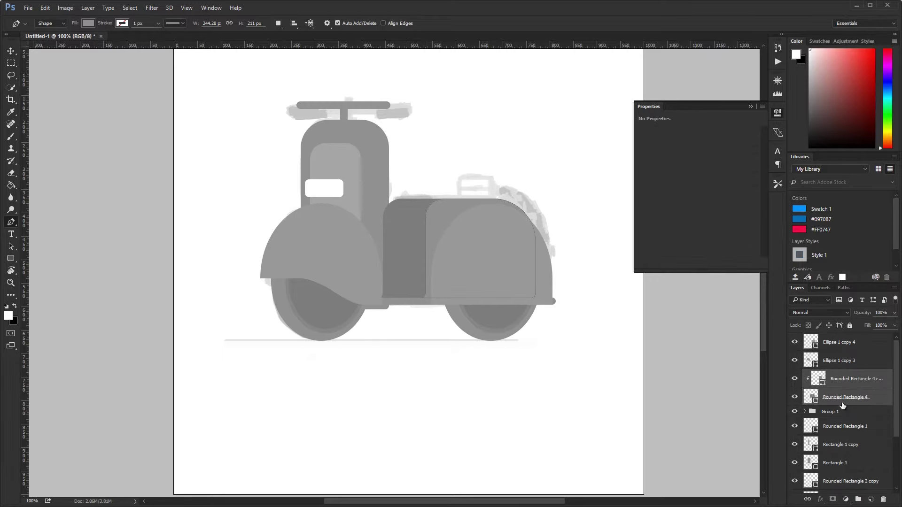
key(ctrl+bracketleft)
key(ctrl+bracketleft)
key(ctrl+bracketleft)
key(ctrl+bracketleft)
key(v)
scroll(518, 282, up, 2)
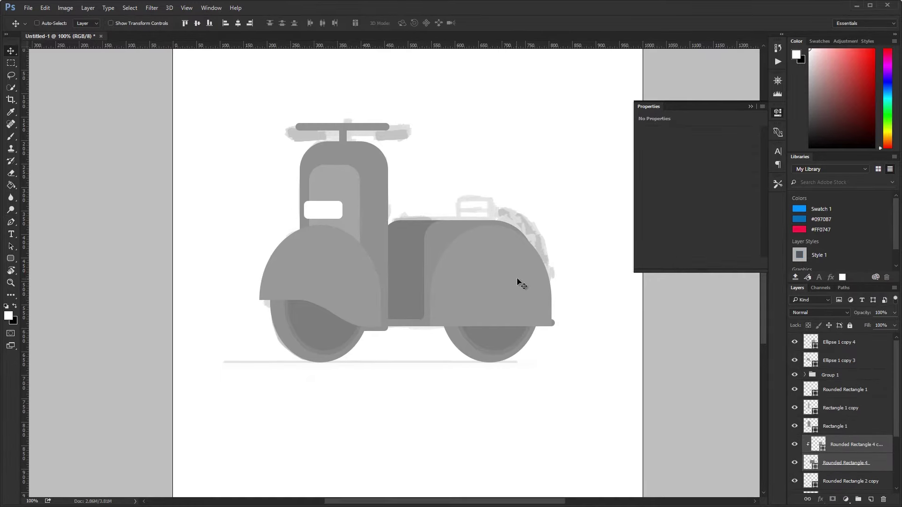
key(ctrl+shift+alt+n)
Step: Draw a rounded seat bar on top of the rear body with a dark grey fill
key(u)
drag(397, 205, 498, 220)
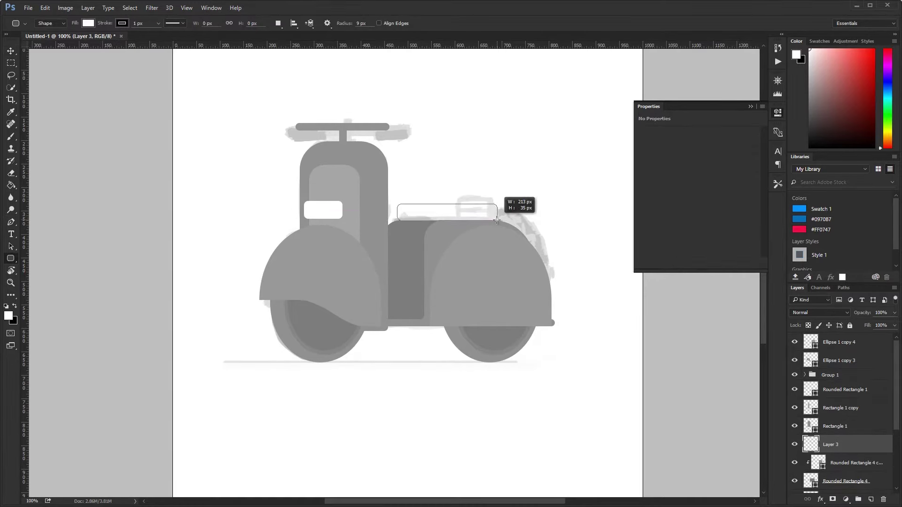
click(123, 23)
click(94, 23)
click(114, 66)
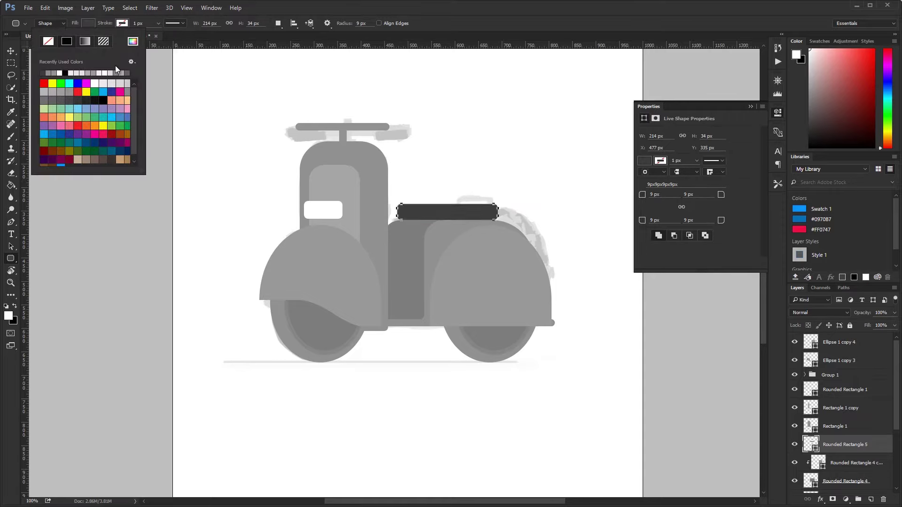
key(Return)
Step: Duplicate and clip the seat, shorten the copy from its left end and fill it lighter grey
key(v)
key(ctrl+j)
key(ctrl+alt+g)
key(p)
drag(380, 182, 429, 255)
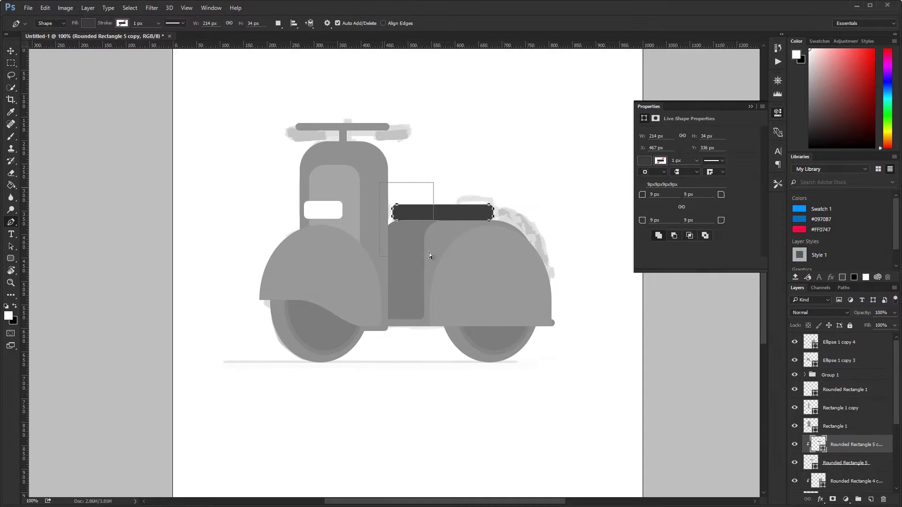
double_click(822, 450)
drag(517, 466, 500, 467)
key(Return)
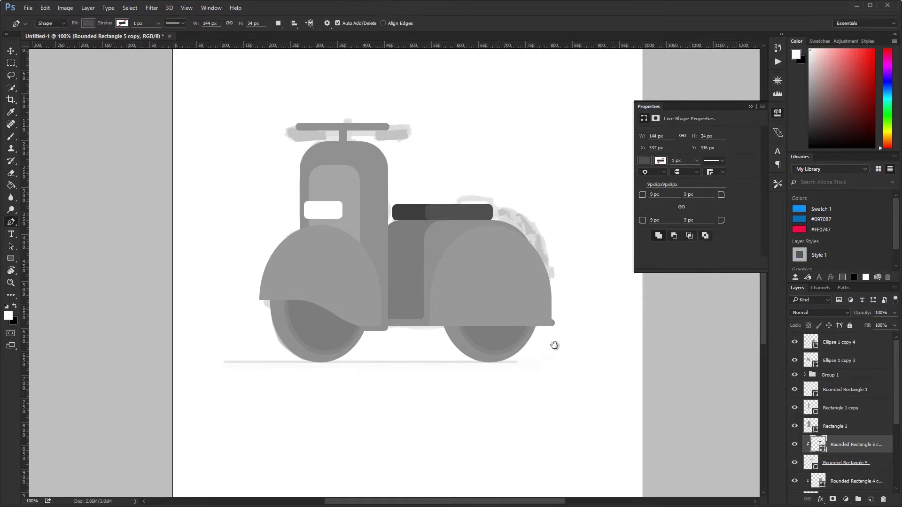
scroll(554, 347, right, 1)
click(777, 92)
key(alt+shift+bracketleft)
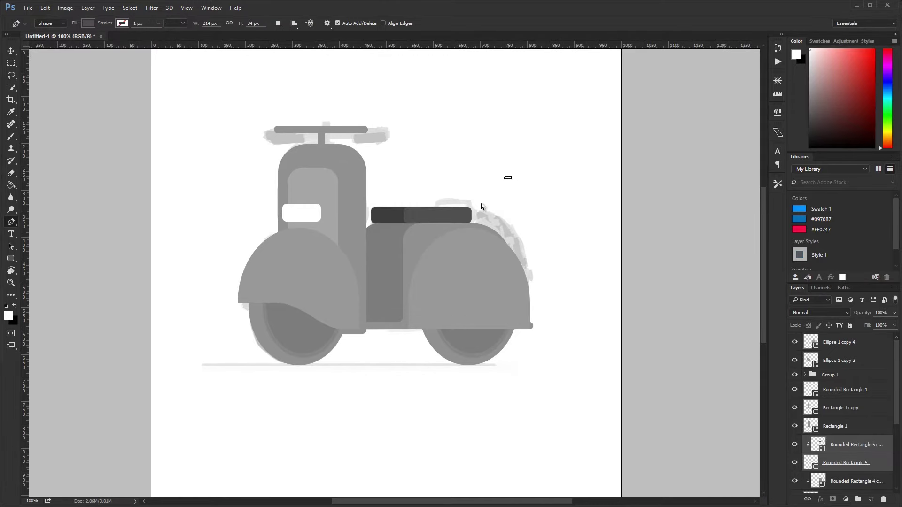
ctrl+click(871, 500)
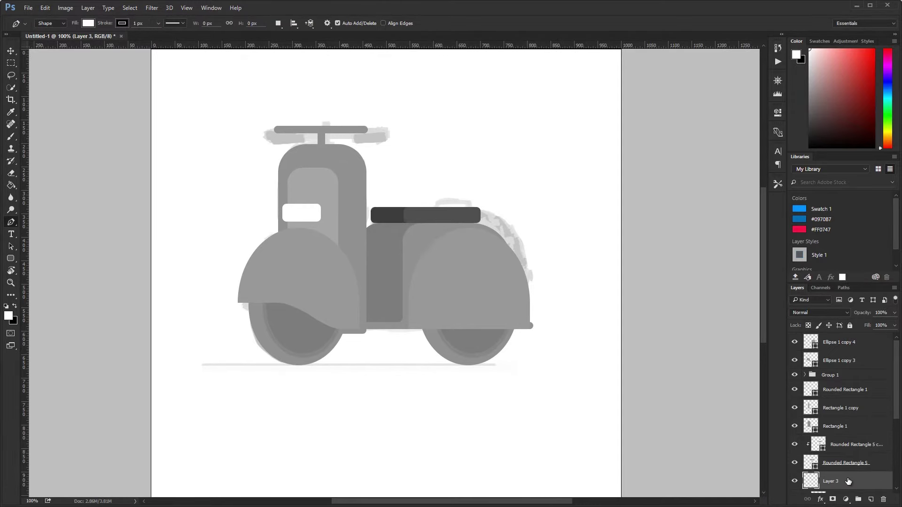
Step: Draw a tall grey rounded rectangle with 18 px corners over the seat's back end
key(u)
drag(436, 227, 474, 181)
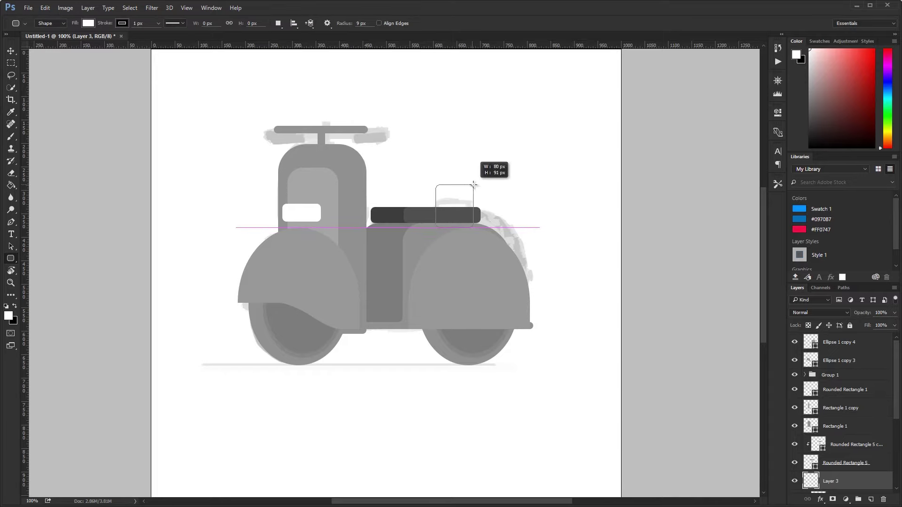
drag(646, 196, 649, 195)
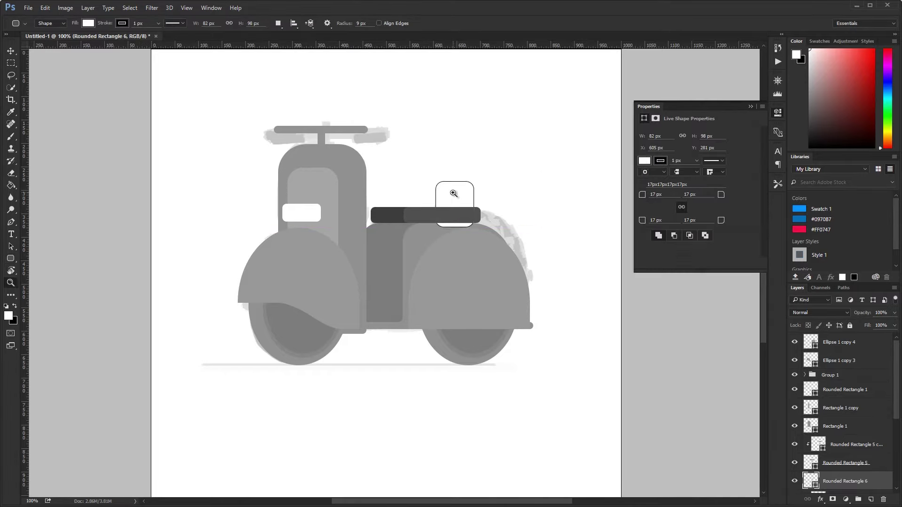
scroll(455, 191, up, 5)
key(Up)
click(88, 23)
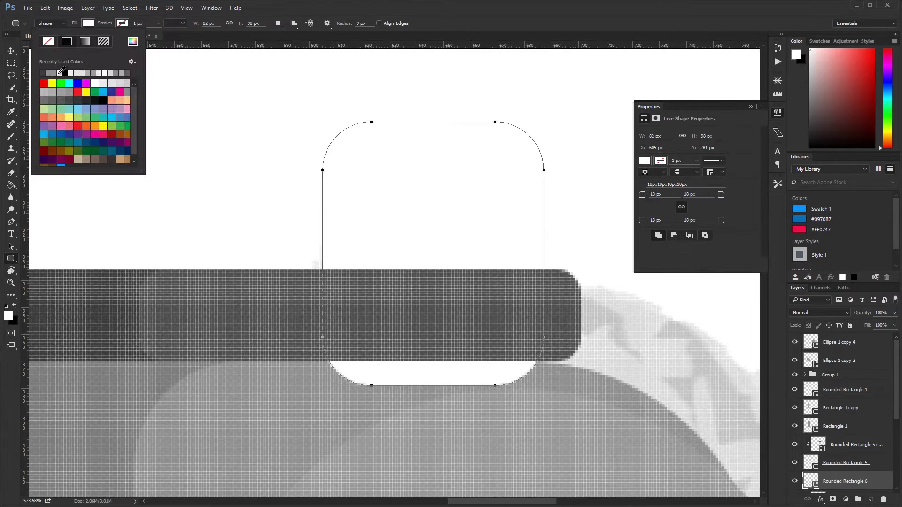
click(66, 57)
key(Return)
Step: Cut a smaller inner rounded rectangle out of it using Subtract Front Shape
scroll(334, 136, up, 4)
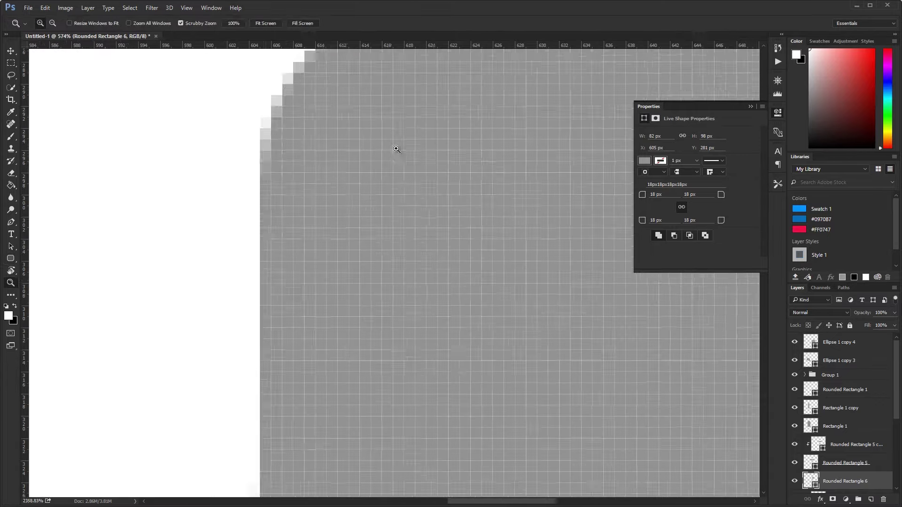
drag(350, 183, 293, 269)
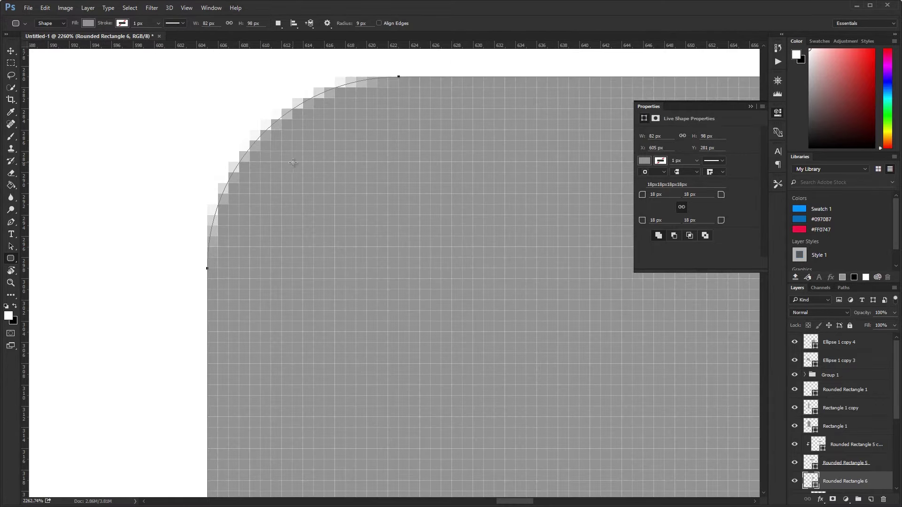
mouse_move(293, 162)
mouse_down()
mouse_move(513, 400)
mouse_move(481, 400)
mouse_up()
scroll(481, 400, down, 4)
key(p)
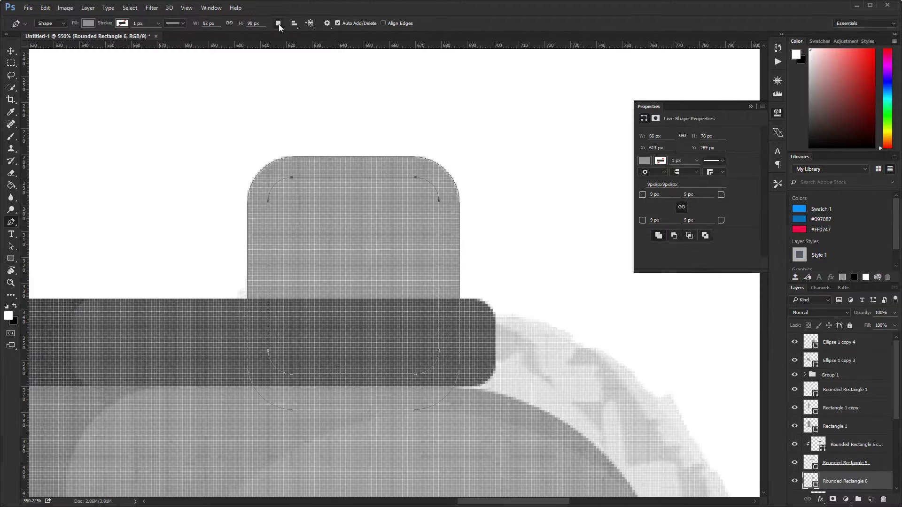
click(278, 24)
click(324, 53)
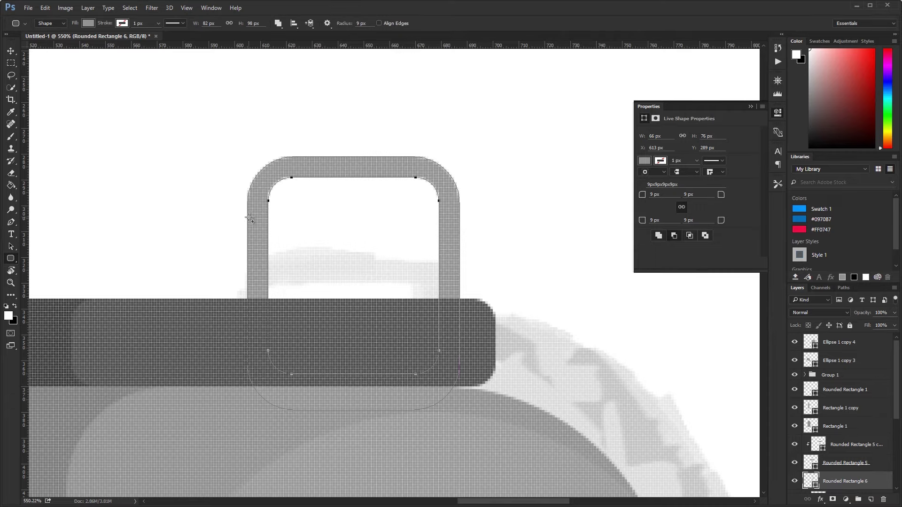
drag(249, 219, 461, 242)
key(p)
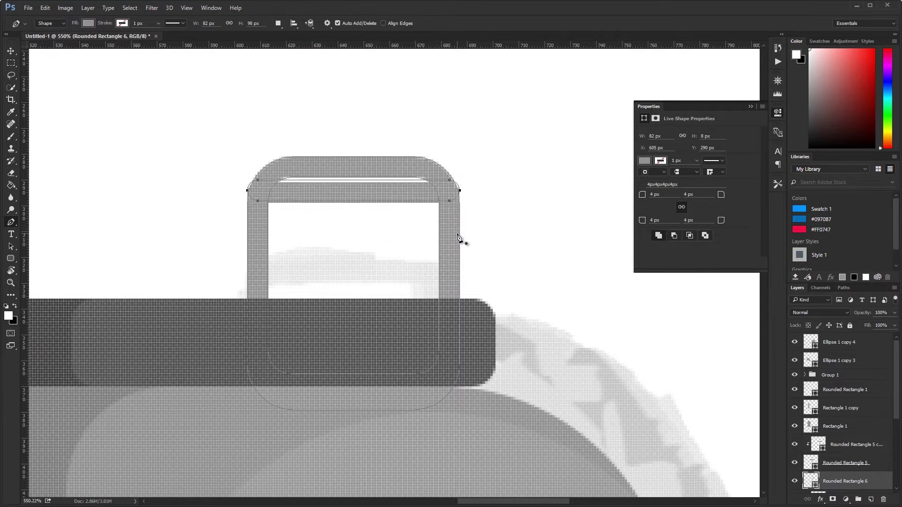
key(ctrl+z)
key(ctrl+1)
key(v)
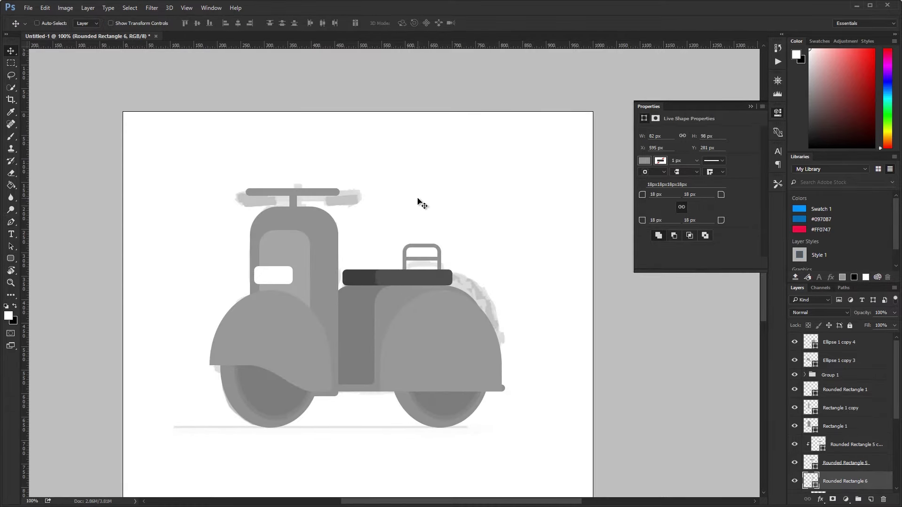
scroll(705, 393, down, 5)
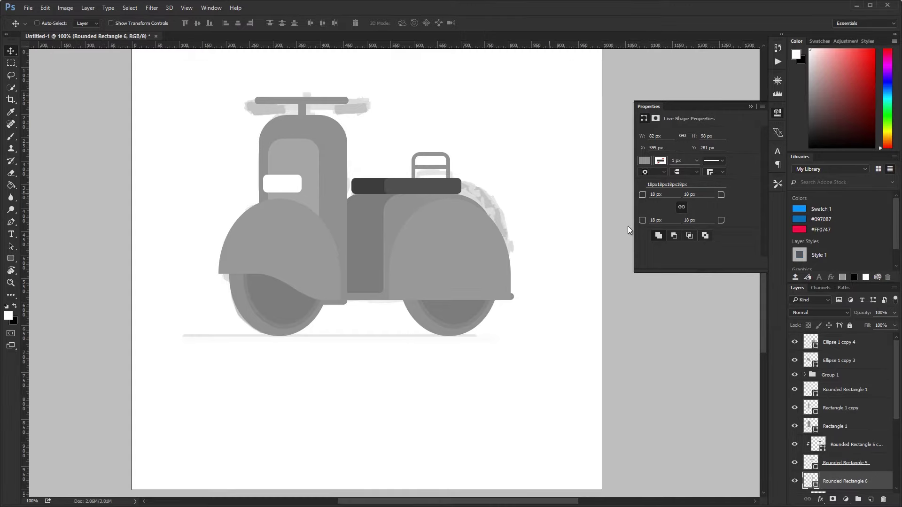
Step: Hide two inner wheel ellipses and recolour Ellipse 1 copy 5
click(805, 375)
click(795, 408)
click(795, 390)
double_click(818, 426)
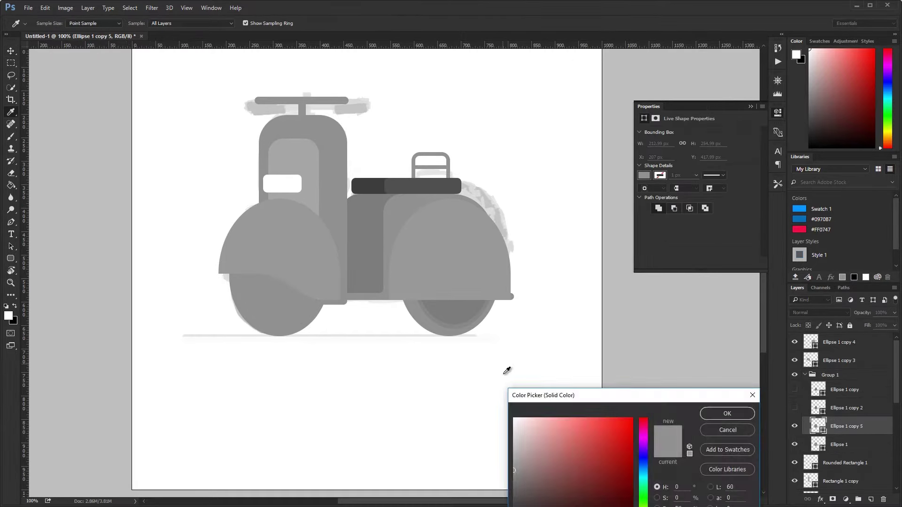
key(Return)
Step: Narrow the front wheel from its left edge
ctrl+shift+click(252, 303)
key(ctrl+t)
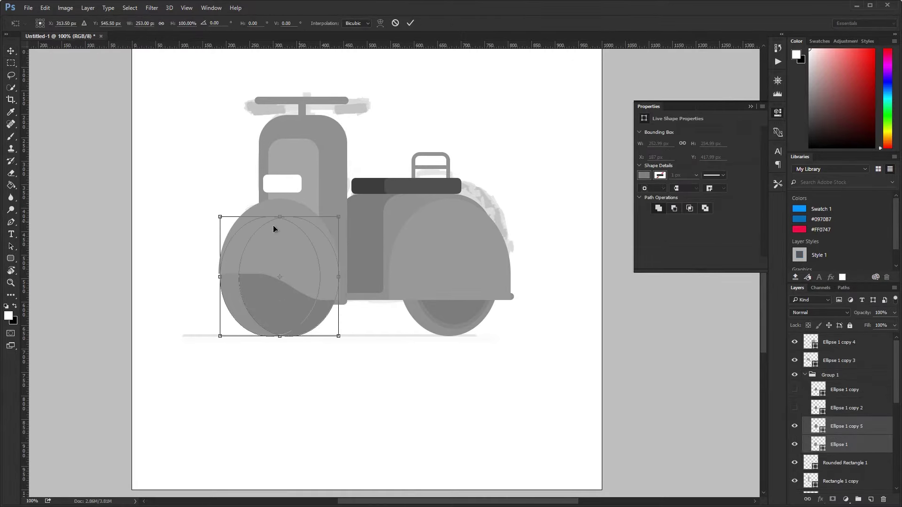
drag(220, 277, 235, 277)
key(Return)
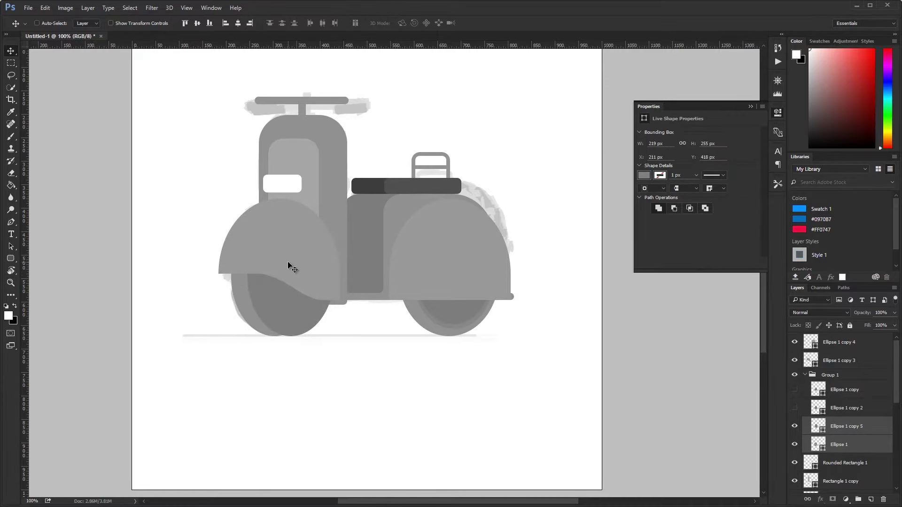
Step: Draw a new ellipse over the front wheel, shift it right and shrink it
key(u)
scroll(272, 268, up, 5)
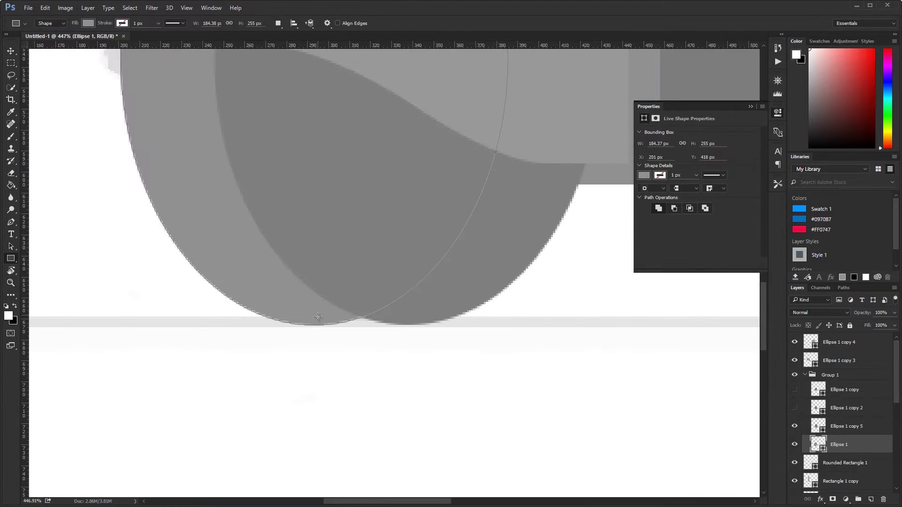
drag(318, 318, 413, 269)
key(ctrl+1)
key(z)
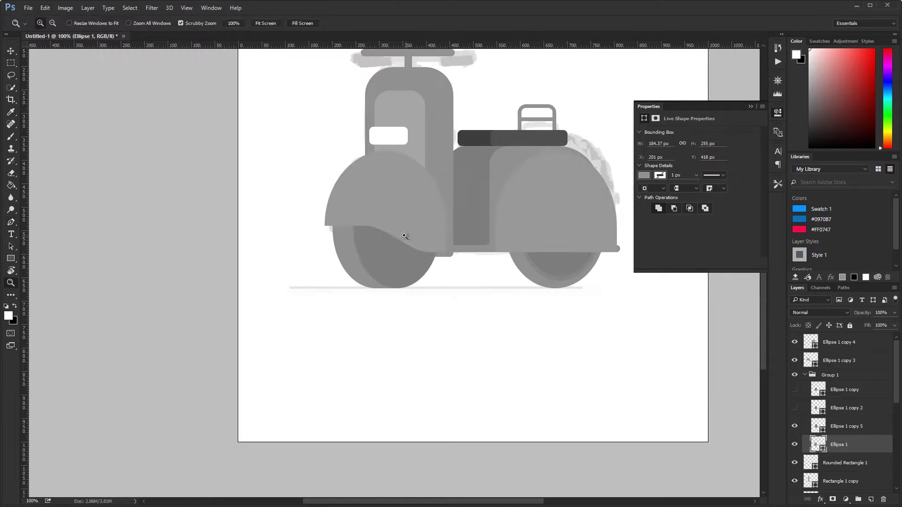
key(v)
drag(818, 445, 823, 431)
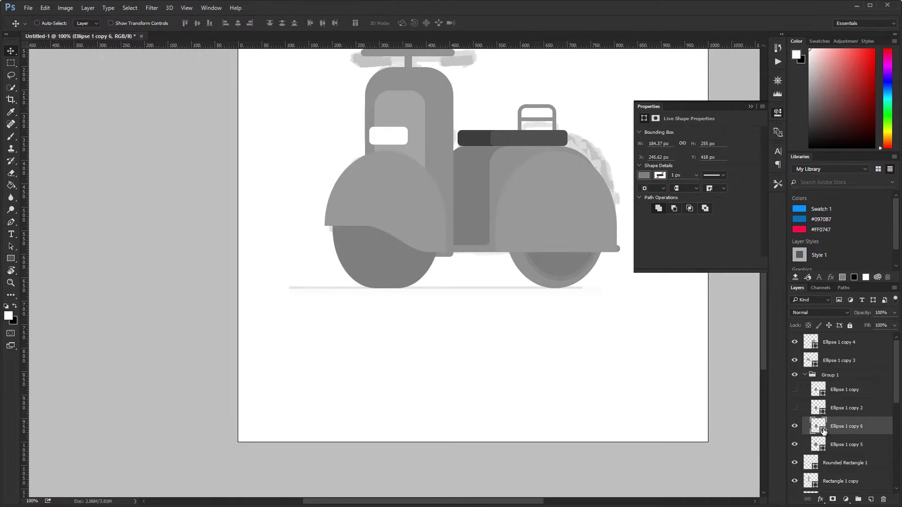
double_click(823, 431)
key(Escape)
key(ctrl+t)
mouse_move(130, 23)
mouse_down()
mouse_move(121, 32)
mouse_move(127, 27)
mouse_up()
key(Return)
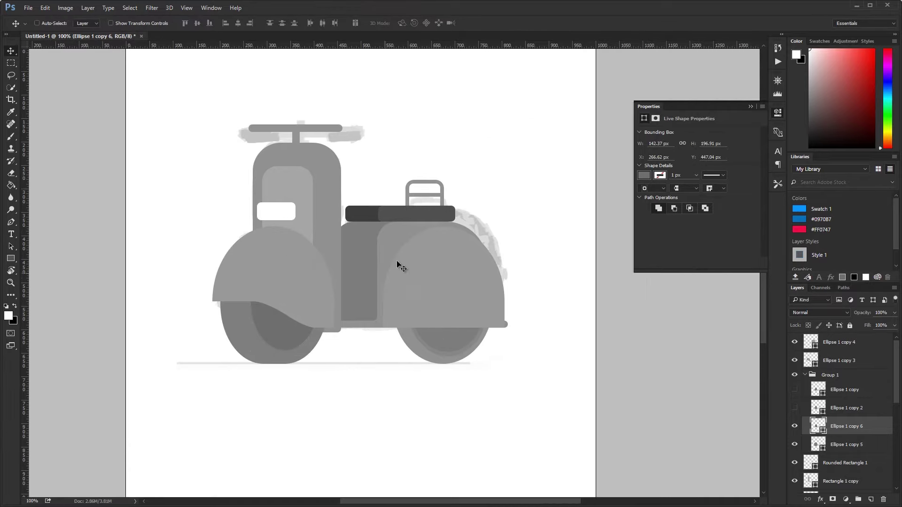
Step: Give Ellipse 1 copy 7 a darker fill and resize it to 170 px wide
click(812, 375)
click(805, 375)
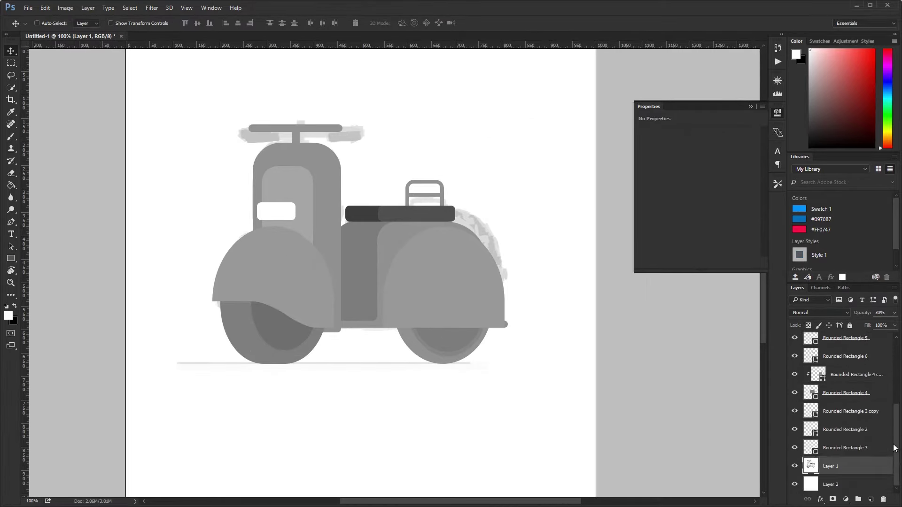
ctrl+click(296, 332)
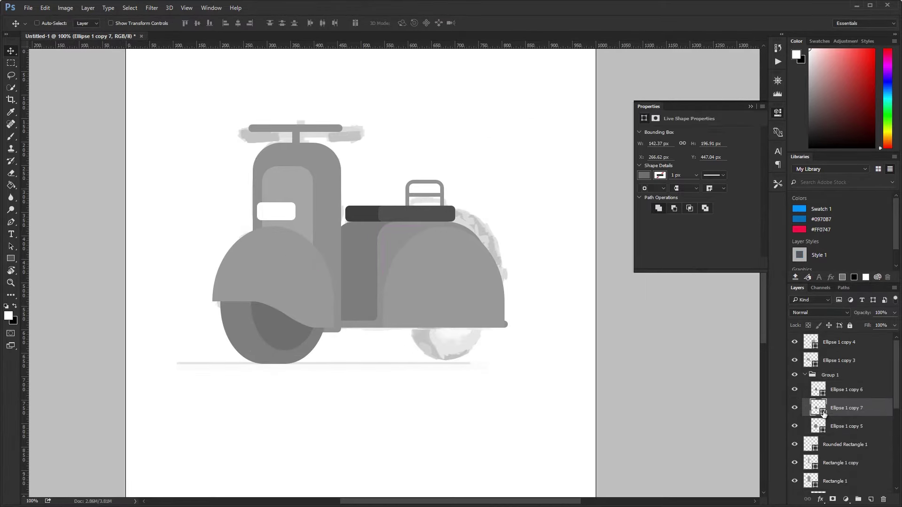
double_click(819, 389)
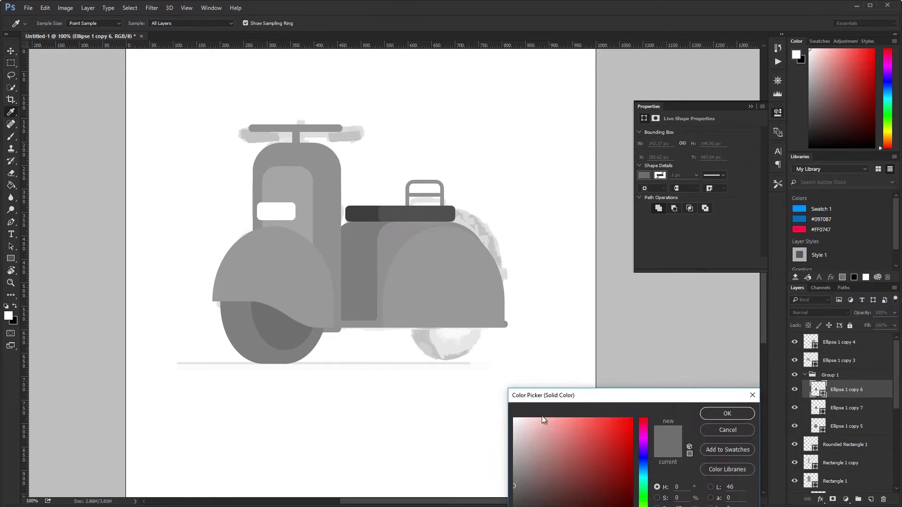
click(282, 338)
click(727, 413)
click(846, 408)
key(ctrl+t)
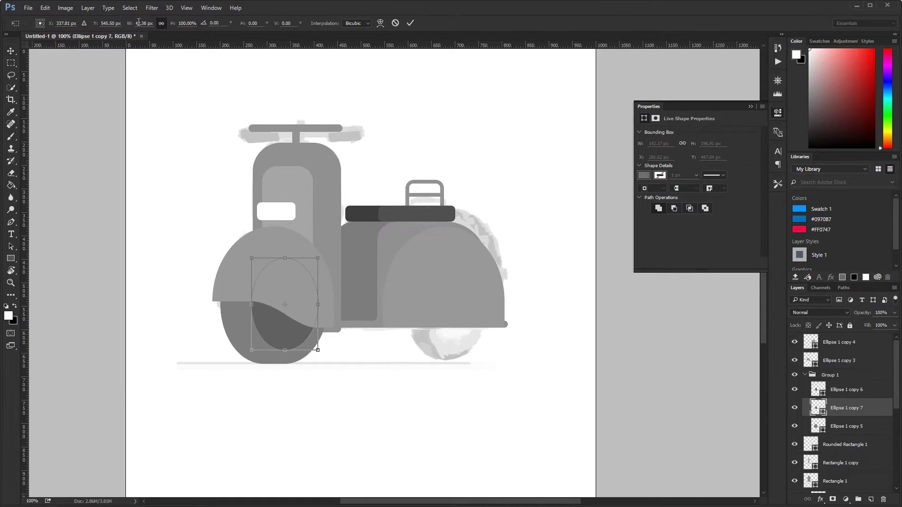
click(141, 22)
text(170)
key(Return)
key(Return)
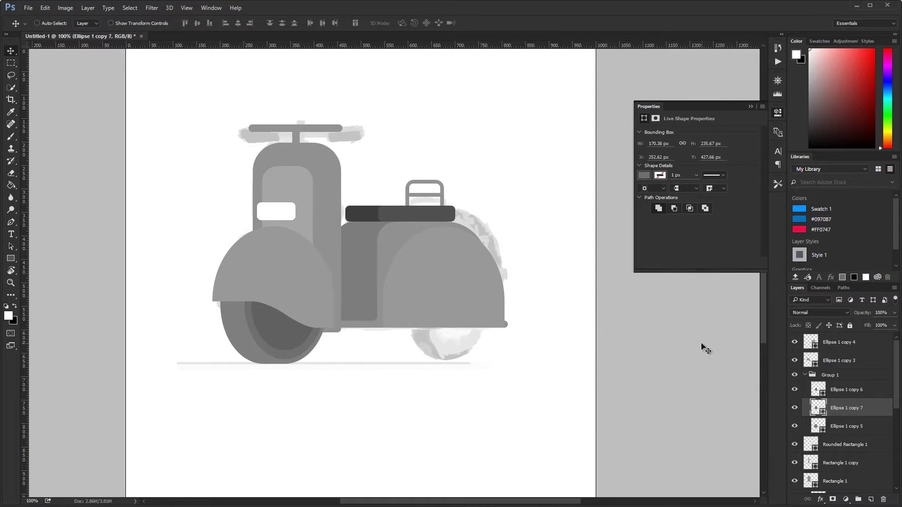
Step: Duplicate the ring as Ellipse 1 copy 8, shrink it into a hub and fill it lighter
drag(812, 377, 827, 382)
key(ctrl+t)
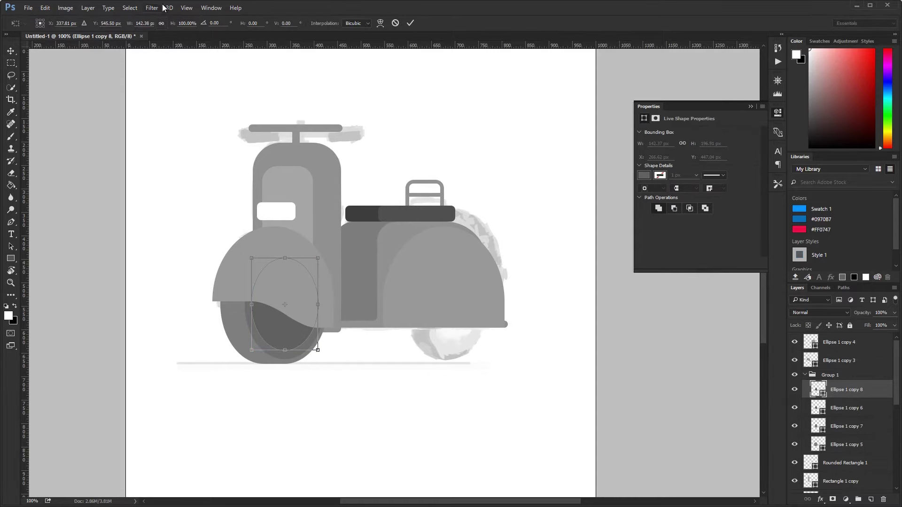
drag(130, 23, 112, 29)
key(Return)
double_click(818, 389)
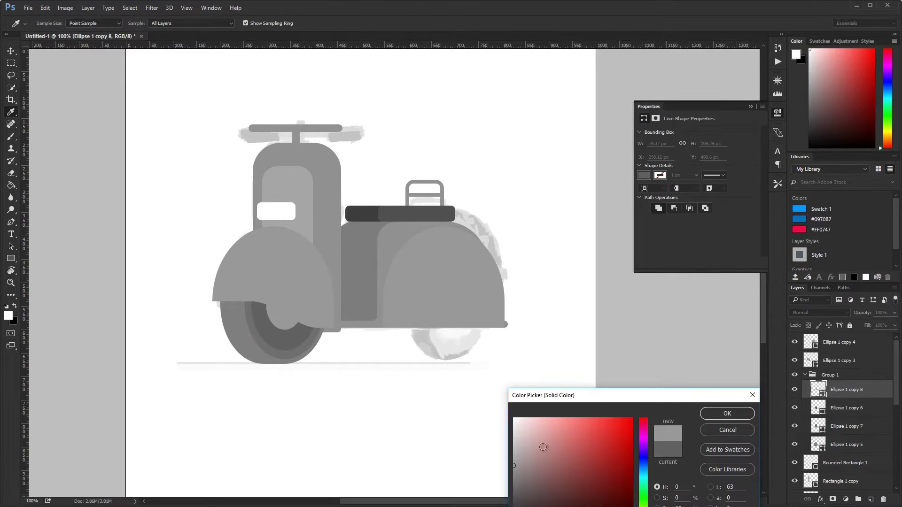
key(Return)
click(828, 375)
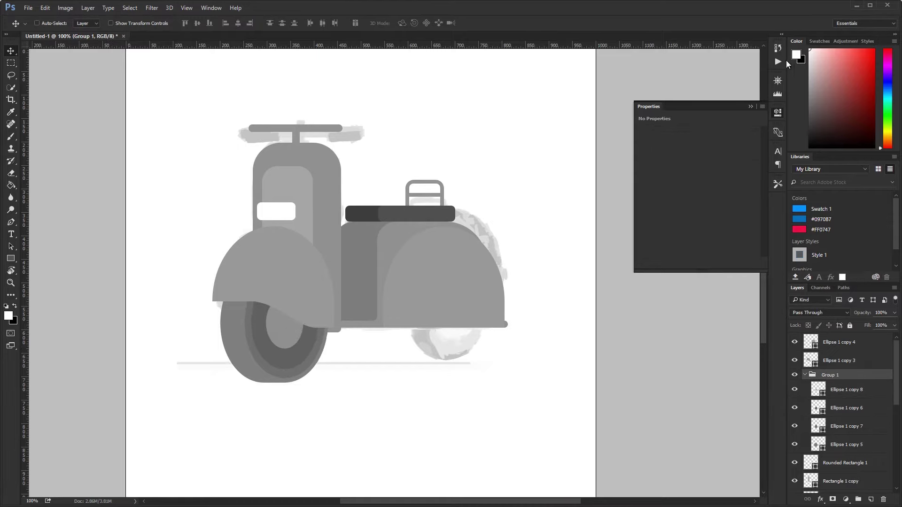
Step: Alt-drag the front wheel Group 1 under the rear fender as Group 1 copy and resize it
click(778, 81)
drag(394, 230, 325, 190)
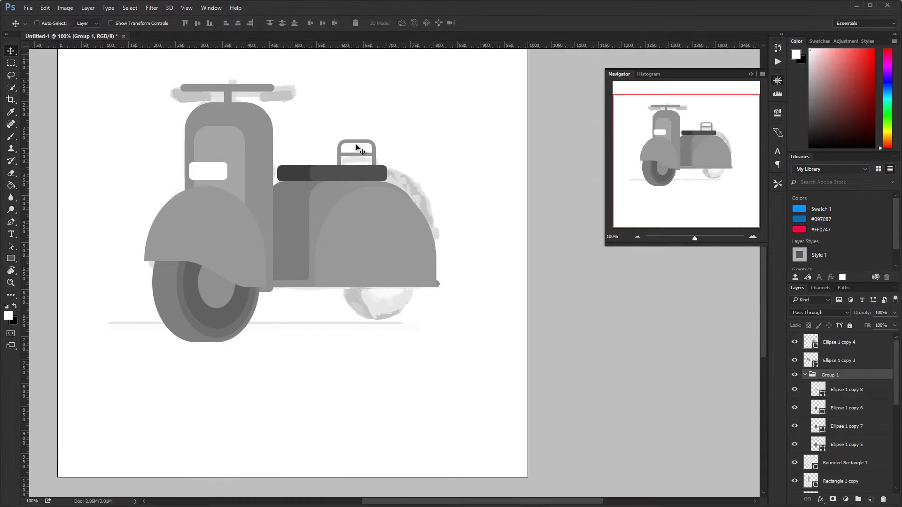
click(806, 375)
drag(222, 297, 402, 299)
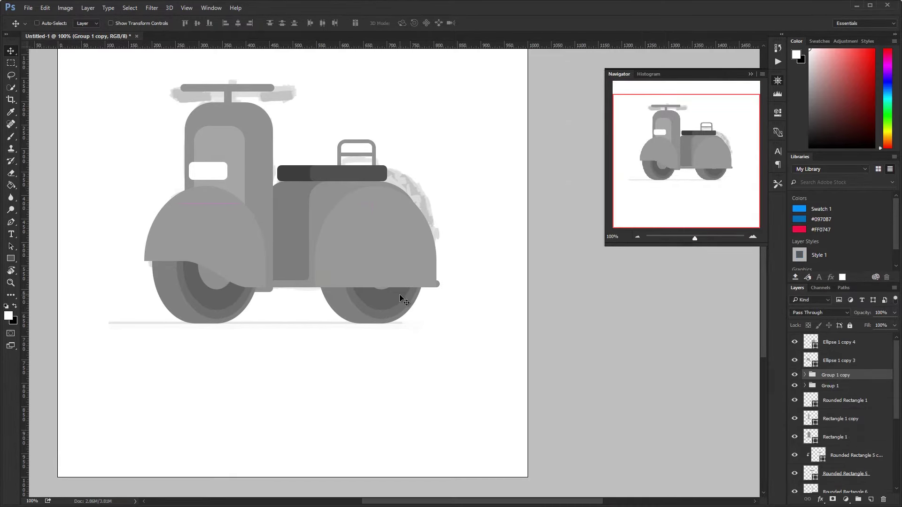
shift+click(846, 386)
click(852, 379)
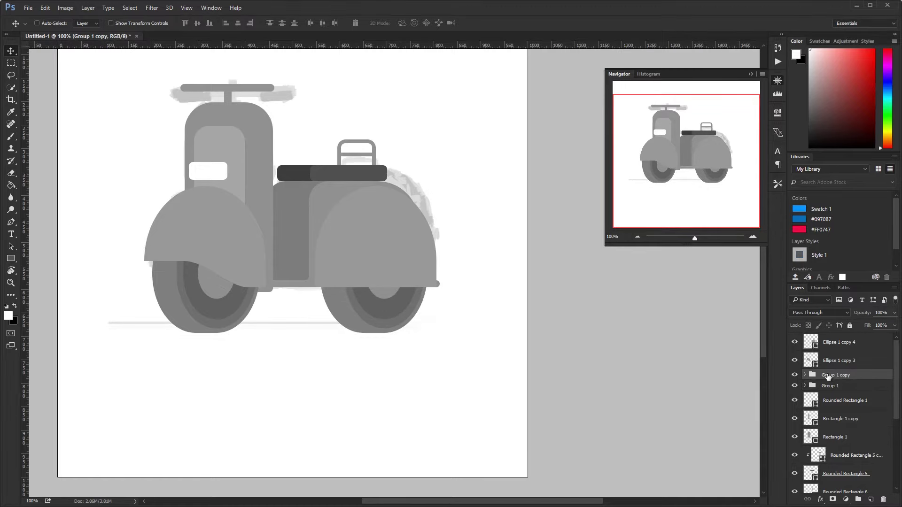
key(ctrl+t)
key(Return)
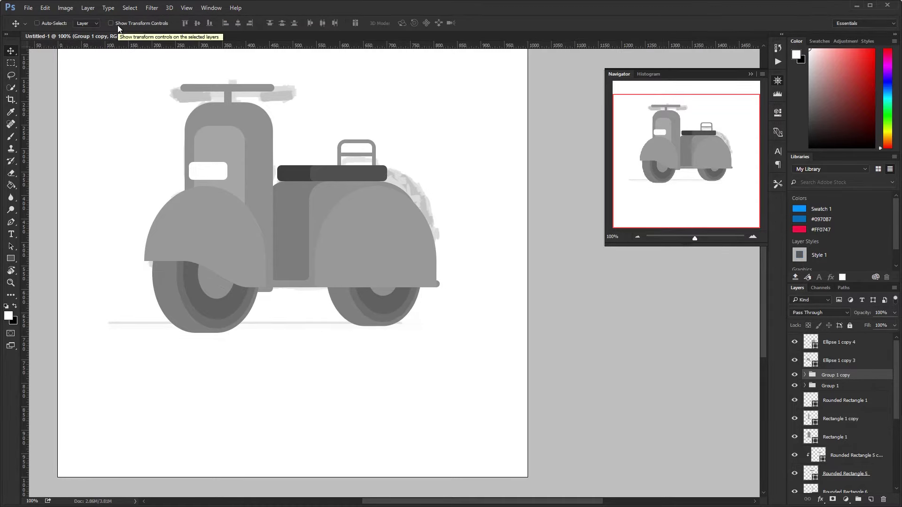
Step: Adjust the rear wheel's tyre path and reposition the rear wheel group
ctrl+click(366, 295)
key(p)
scroll(370, 319, up, 5)
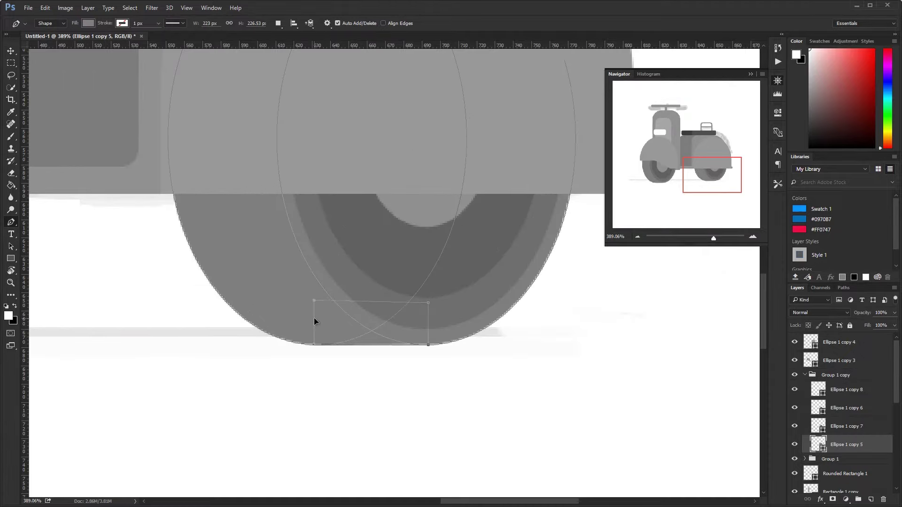
scroll(315, 341, up, 5)
key(ctrl+1)
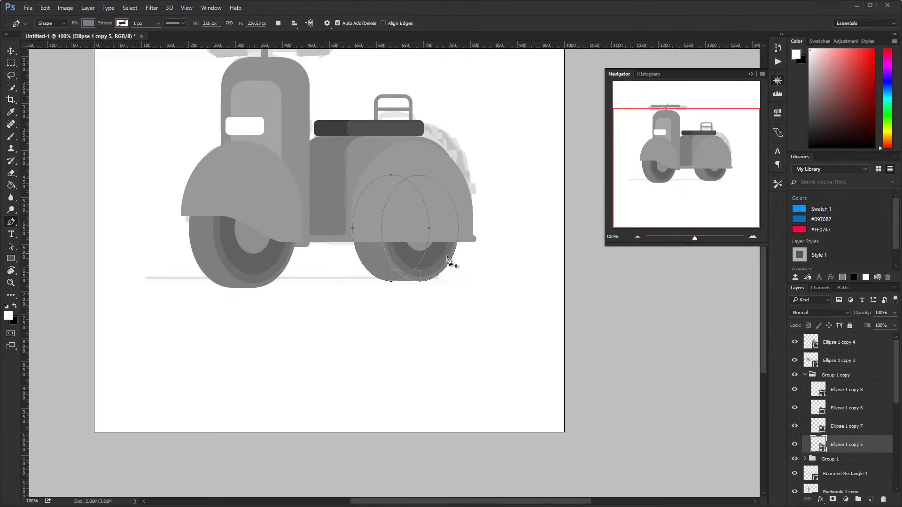
key(v)
click(840, 376)
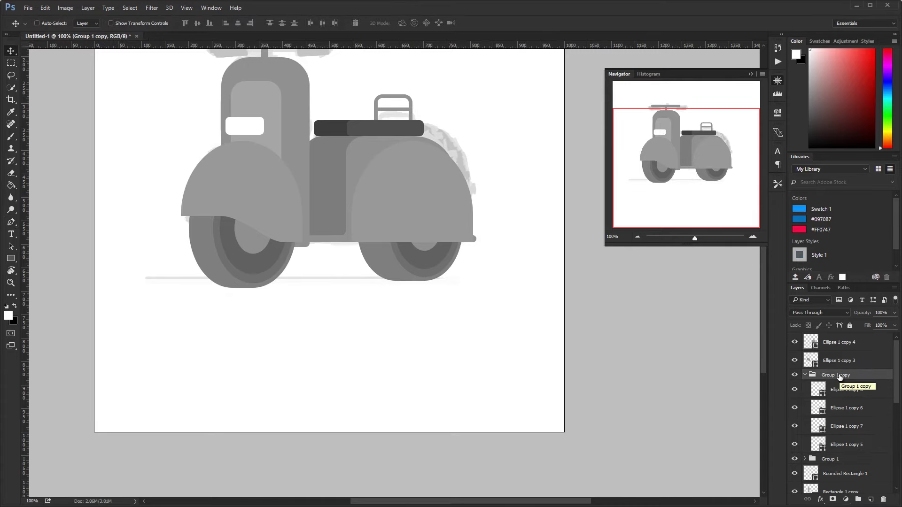
click(637, 100)
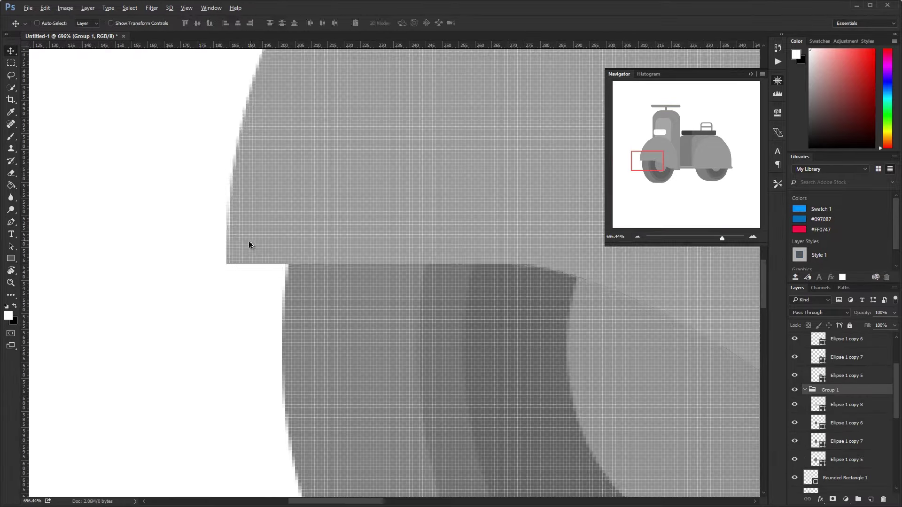
Step: Lower the handlebar bar by 10 px
drag(274, 263, 211, 225)
key(ctrl+1)
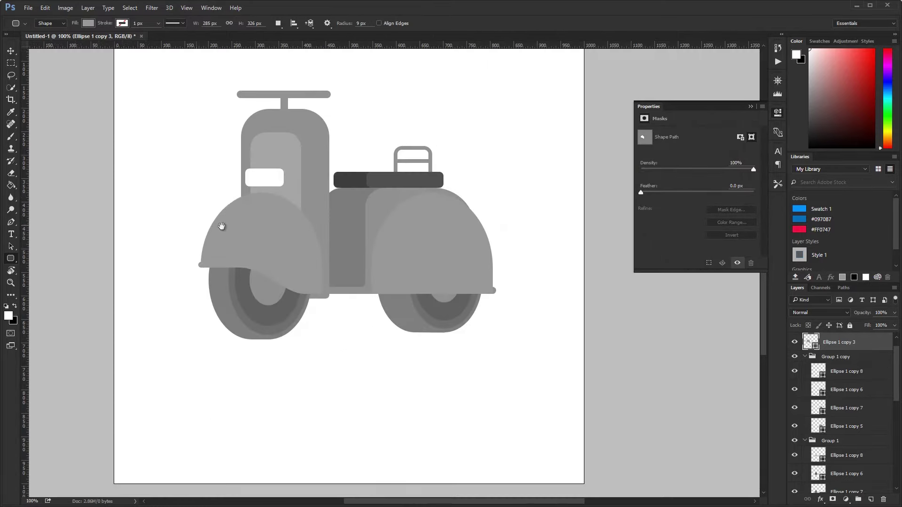
key(v)
ctrl+click(280, 126)
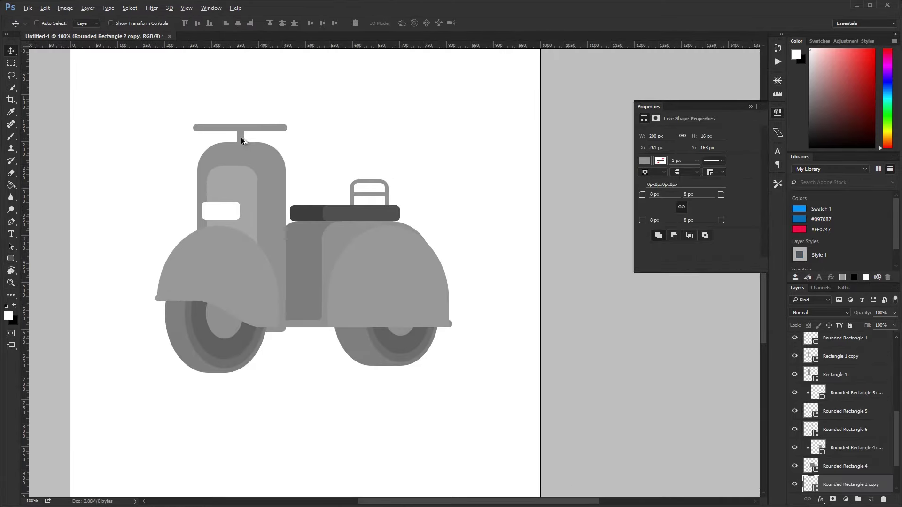
key(shift+Down)
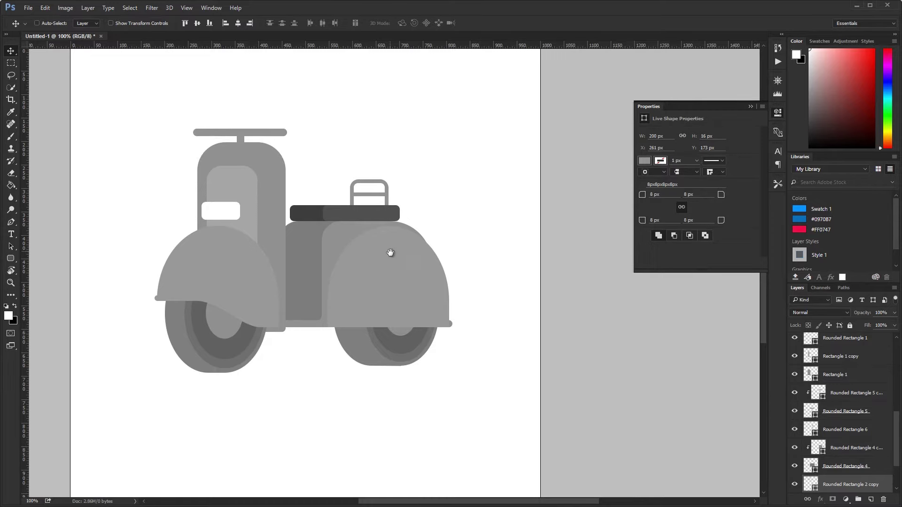
drag(390, 253, 427, 247)
ctrl+click(465, 284)
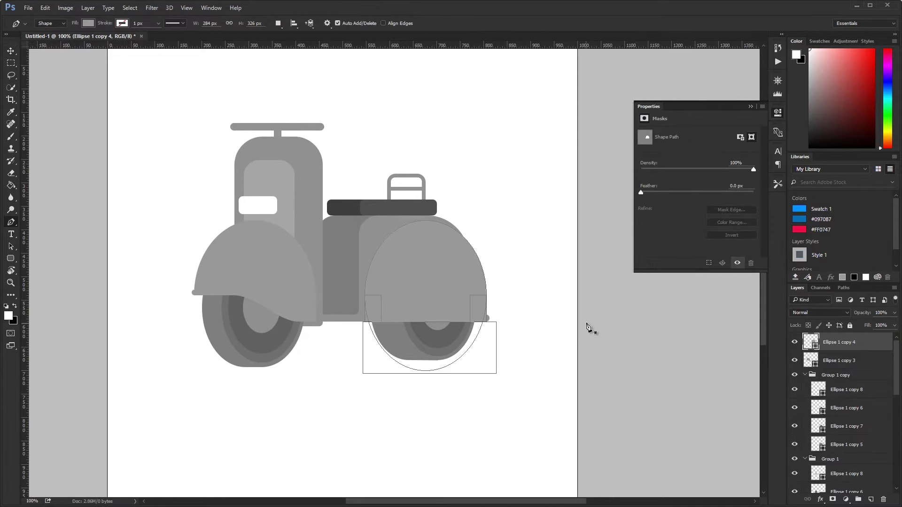
Step: Duplicate the rear fender as a lighter grey copy and shrink it inside the fender
key(ctrl+j)
double_click(813, 342)
click(411, 285)
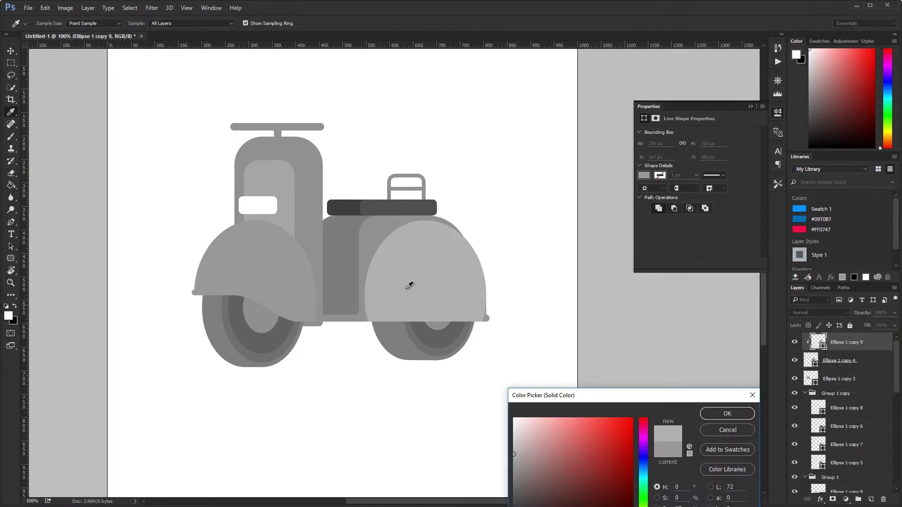
key(Return)
key(ctrl+t)
click(163, 23)
drag(132, 24, 104, 32)
key(Return)
Step: Nudge the lighter panel into place and raise it by 20 px
key(shift+Right)
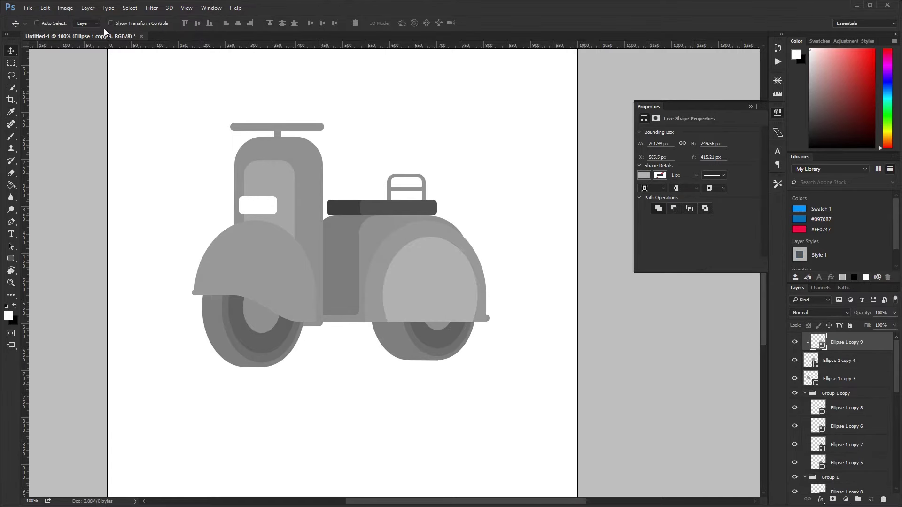
key(shift+Right)
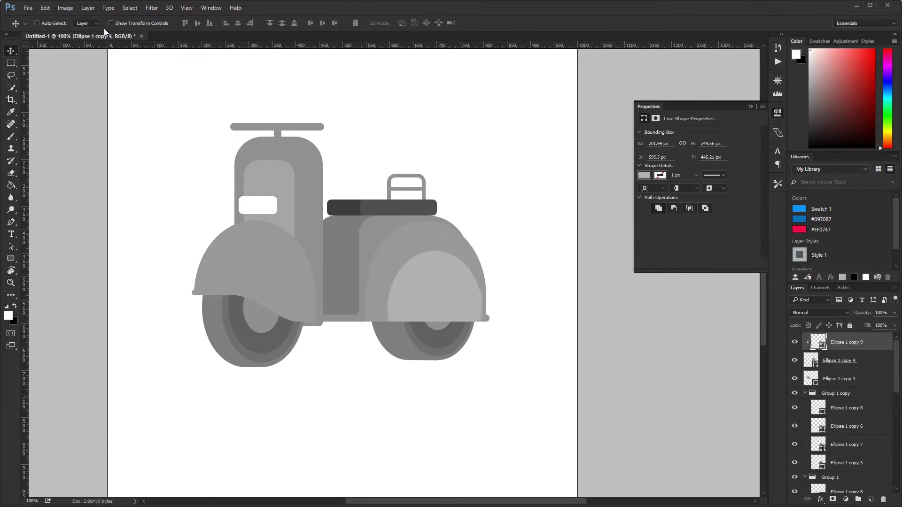
key(shift+Right)
key(shift+Left)
key(shift+Up)
key(shift+Up)
Step: Combine a rectangle into the lighter panel to square off its lower half
key(z)
drag(447, 309, 492, 289)
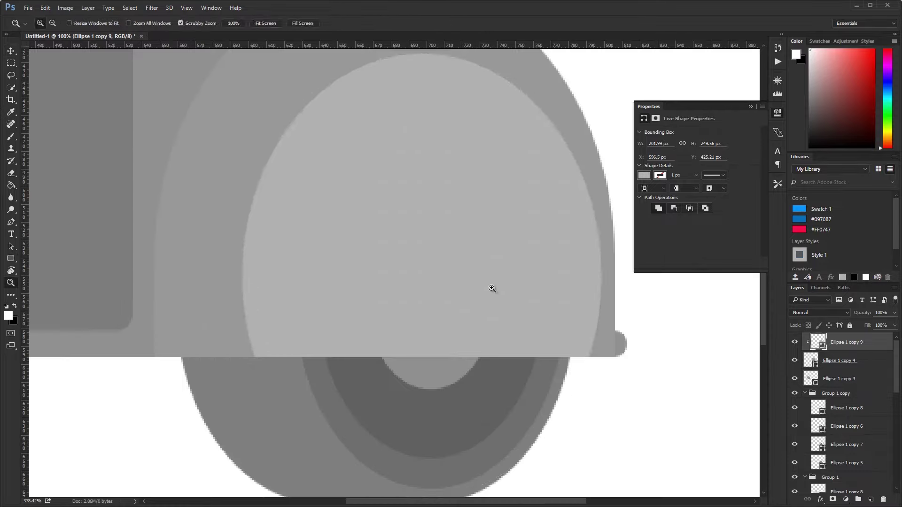
key(u)
drag(242, 276, 600, 467)
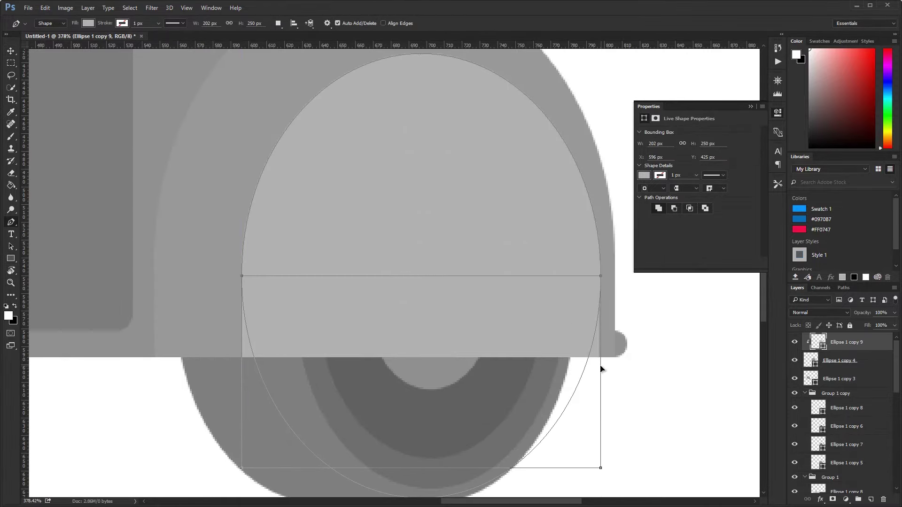
key(ctrl+0)
scroll(383, 227, up, 5)
scroll(397, 274, up, 5)
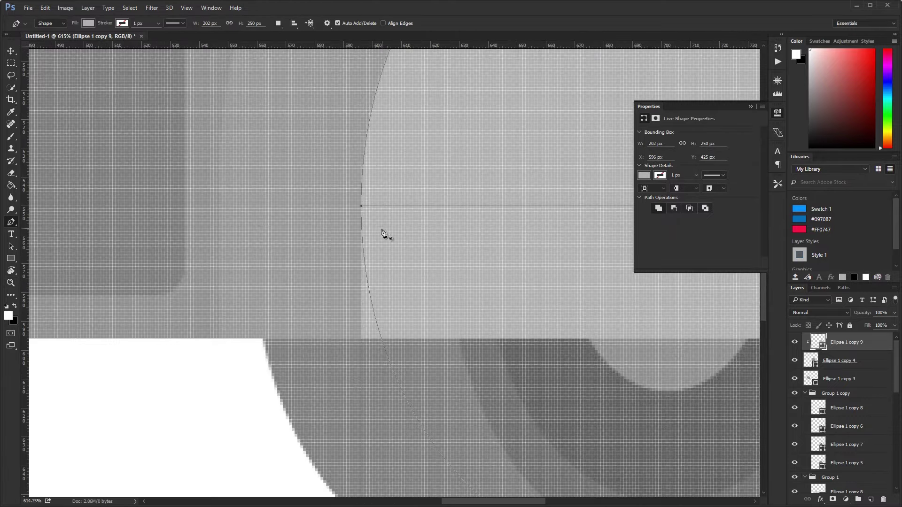
Step: Pull the panel's left anchor handle so it follows the fender edge
click(363, 207)
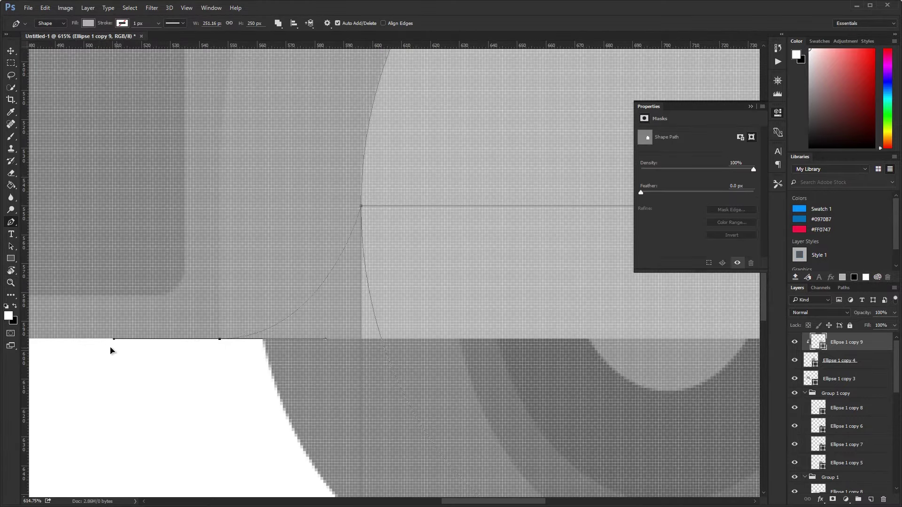
mouse_move(111, 350)
mouse_down()
mouse_move(94, 362)
mouse_move(218, 467)
mouse_up()
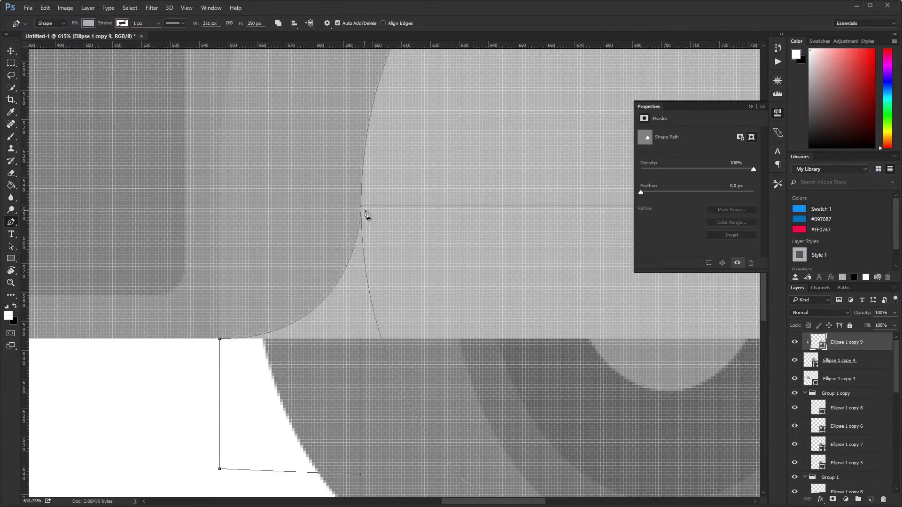
key(ctrl+1)
key(z)
click(387, 263)
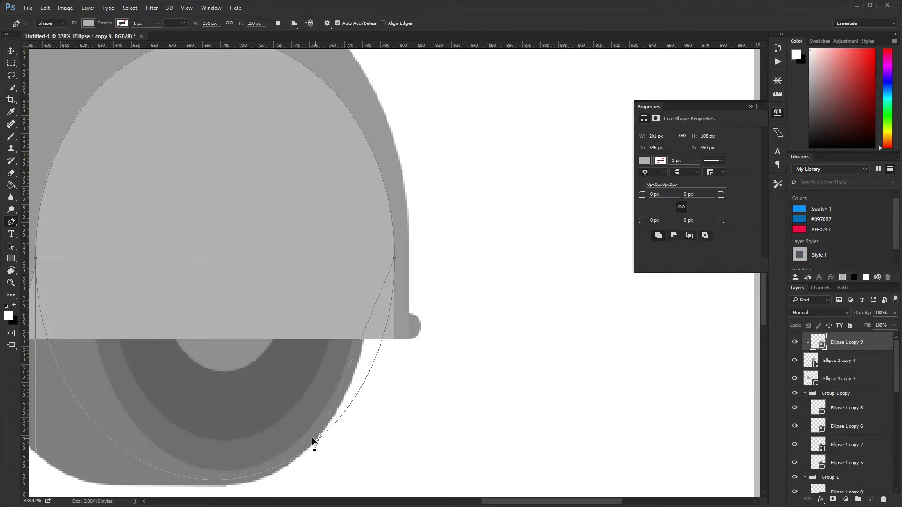
key(ctrl+1)
key(p)
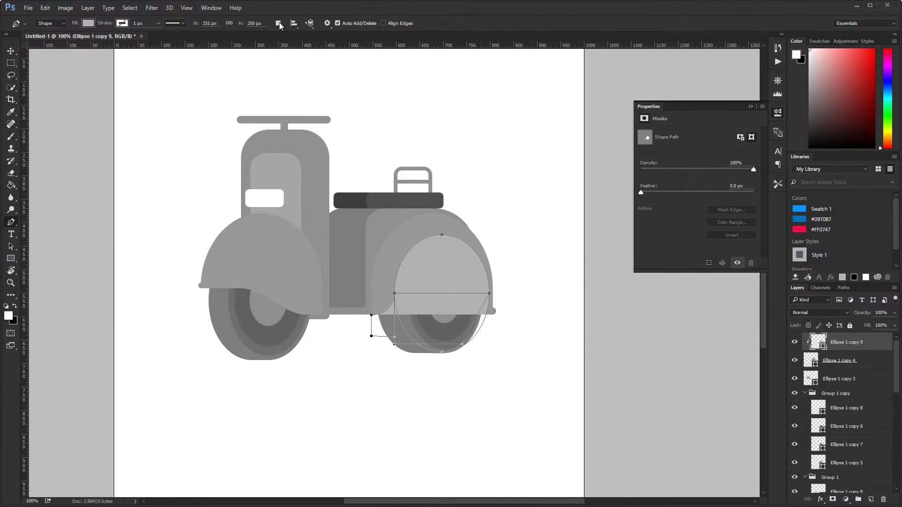
Step: Add a curved anchor at the fender corner so the panel's bottom edge curves
key(z)
mouse_move(465, 334)
mouse_down()
mouse_move(515, 304)
mouse_move(529, 258)
mouse_move(457, 284)
mouse_up()
key(p)
click(530, 258)
drag(294, 300, 433, 272)
drag(121, 243, 123, 353)
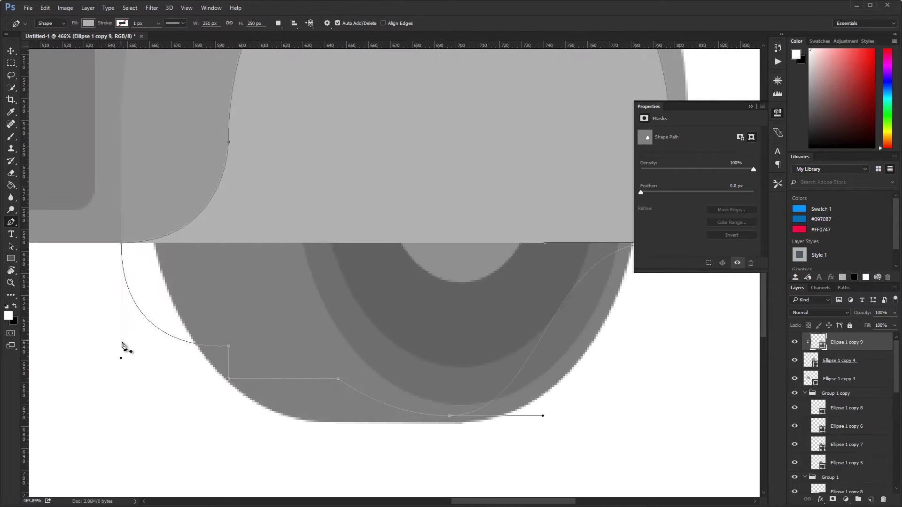
key(Return)
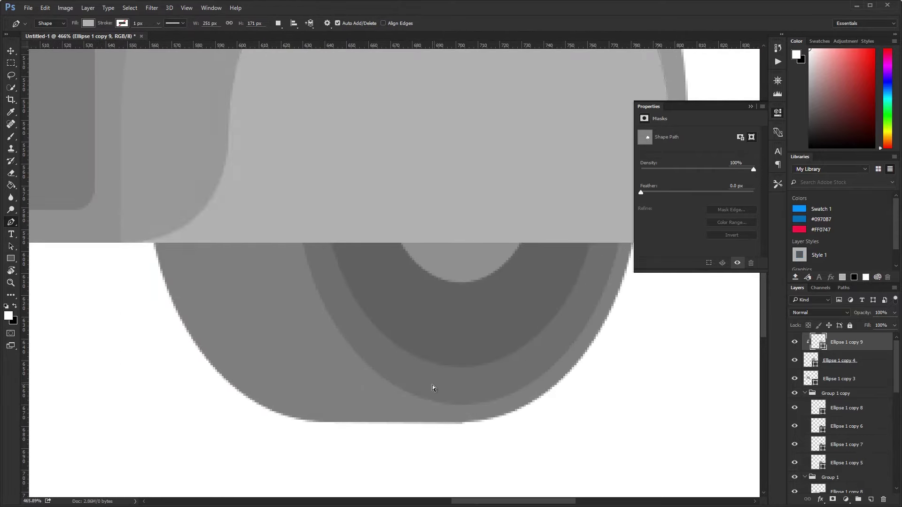
key(ctrl+0)
key(z)
drag(395, 256, 462, 260)
Step: Try adding an anchor to the rear fender outline, then undo it
key(p)
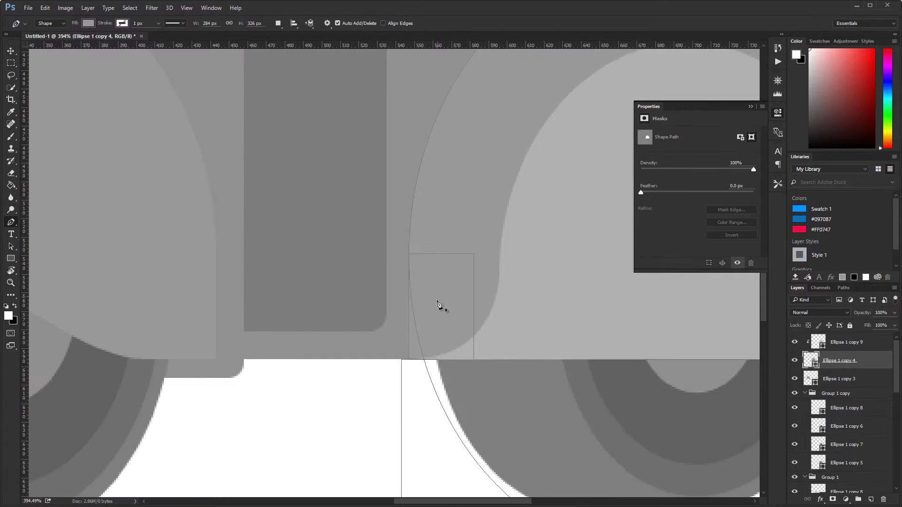
click(352, 359)
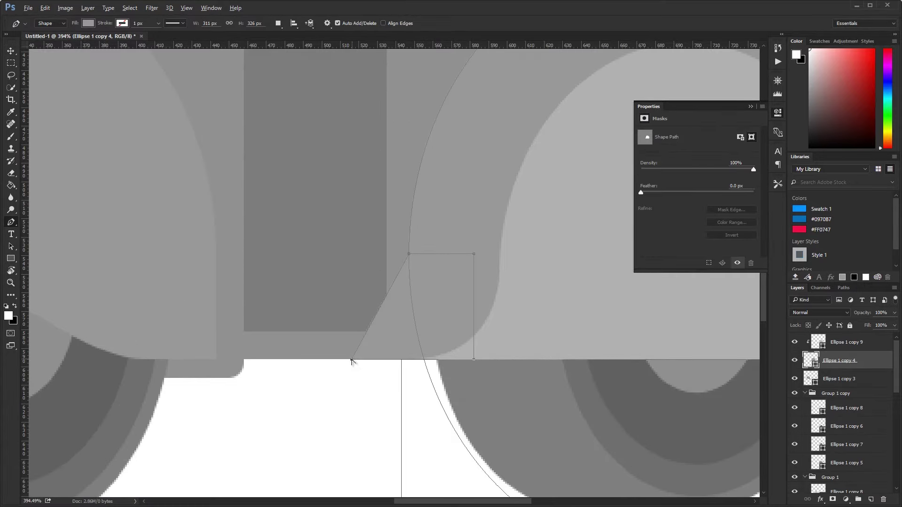
key(ctrl+1)
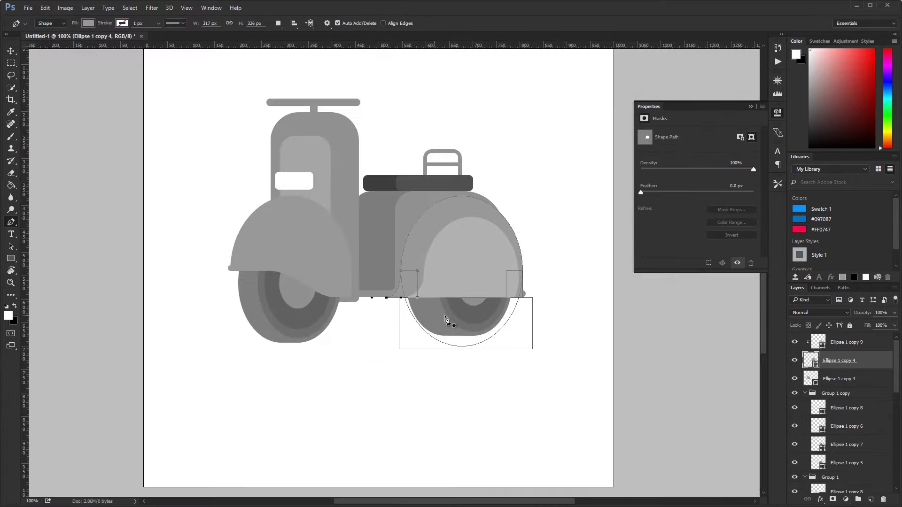
key(ctrl+z)
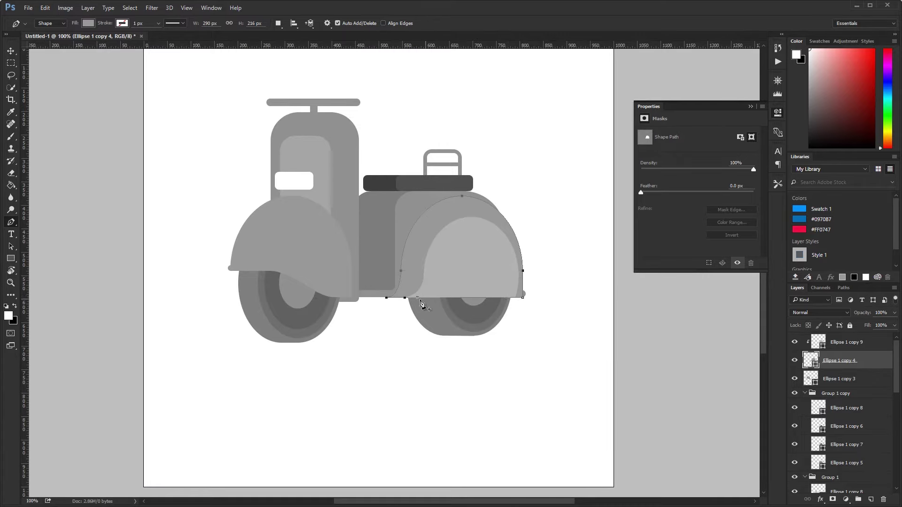
key(v)
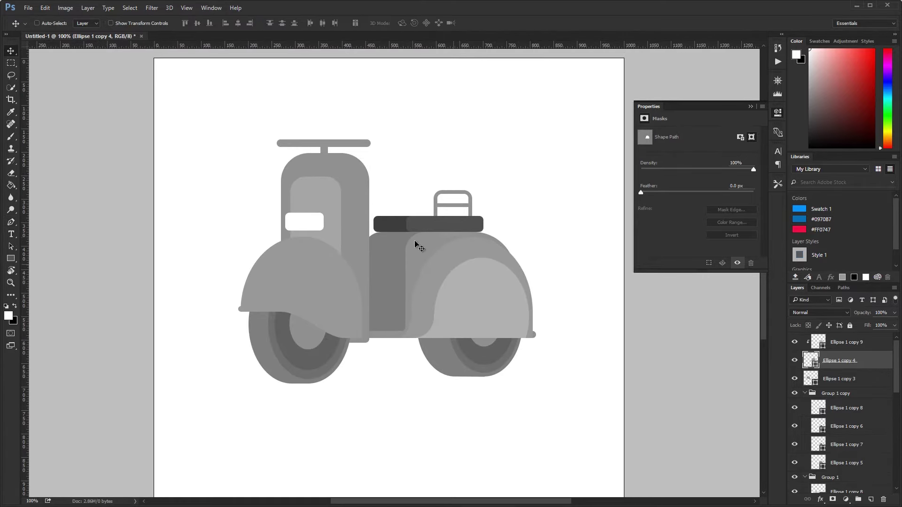
scroll(460, 247, up, 5)
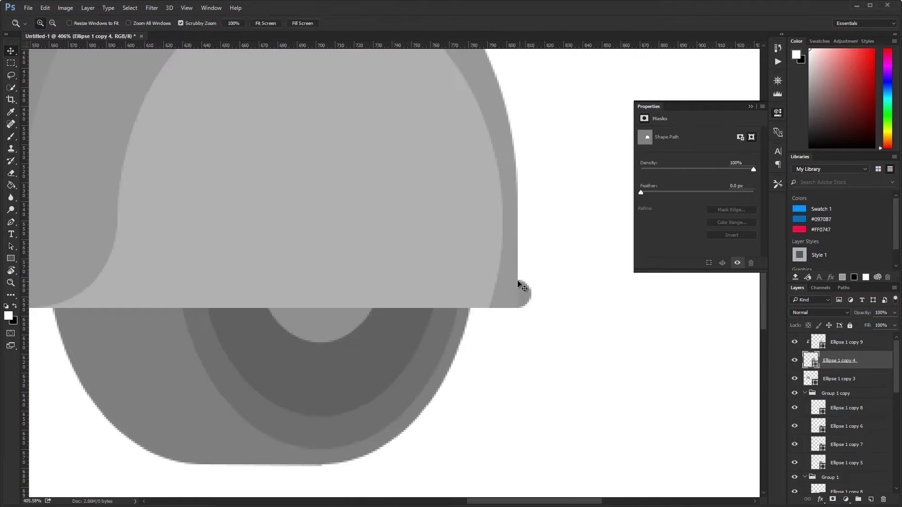
Step: Draw a small circle at the rear body's lower back corner and nudge it right
key(u)
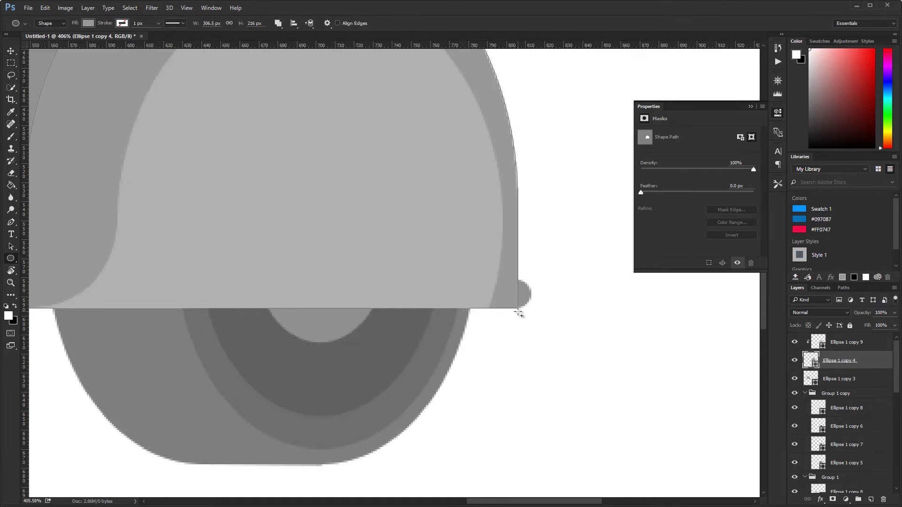
drag(519, 308, 438, 229)
key(p)
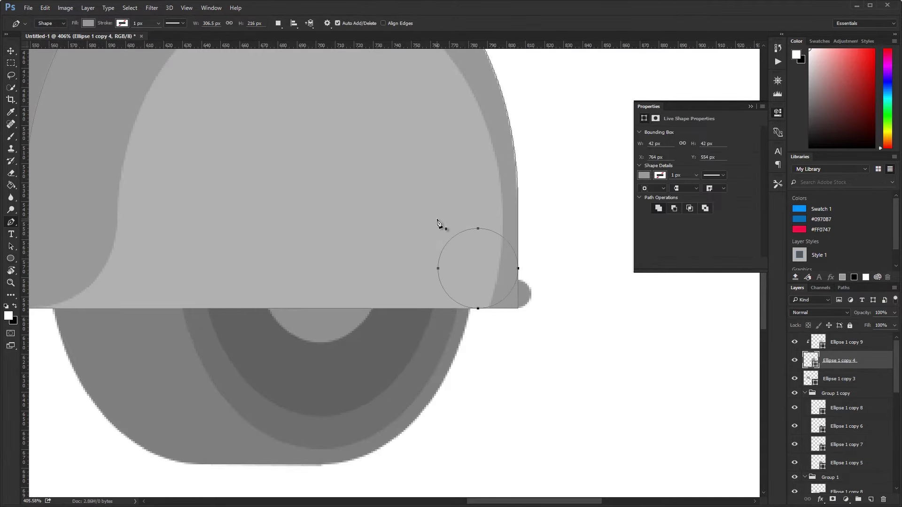
key(shift+Right)
key(shift+Right)
key(Right)
key(ctrl+1)
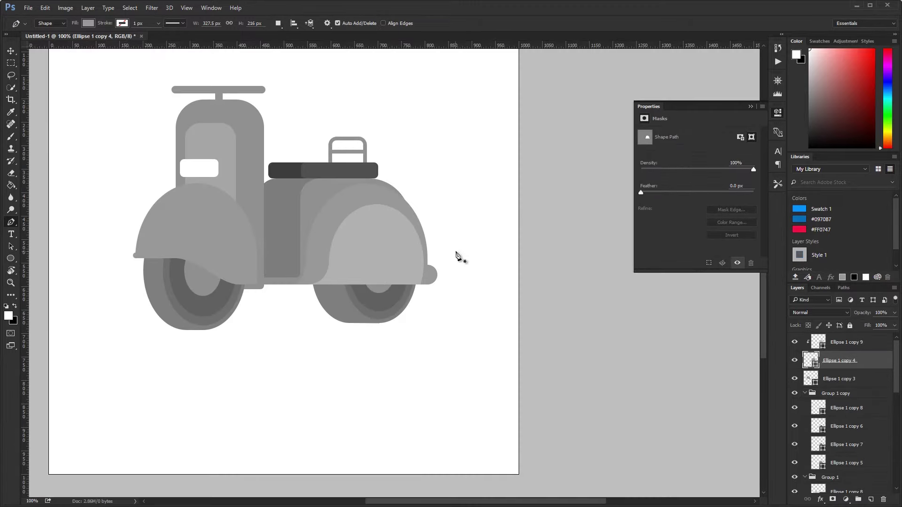
Step: Merge the circle into the rear body shape with Combine Shapes and inspect the path
click(278, 23)
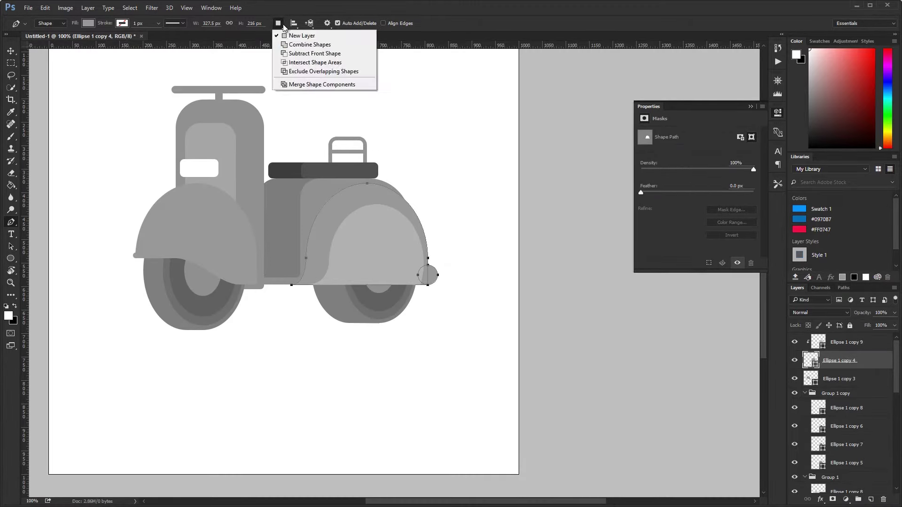
click(301, 83)
key(v)
scroll(573, 284, up, 3)
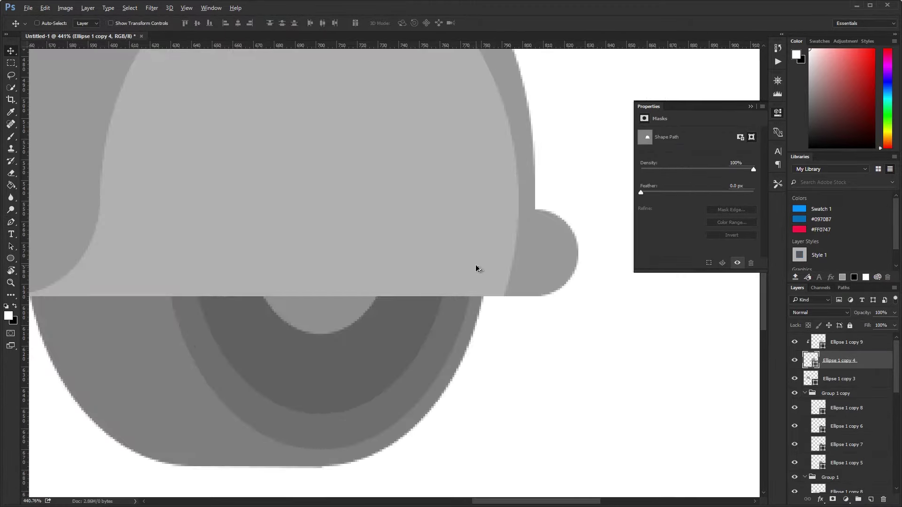
scroll(476, 266, down, 3)
key(p)
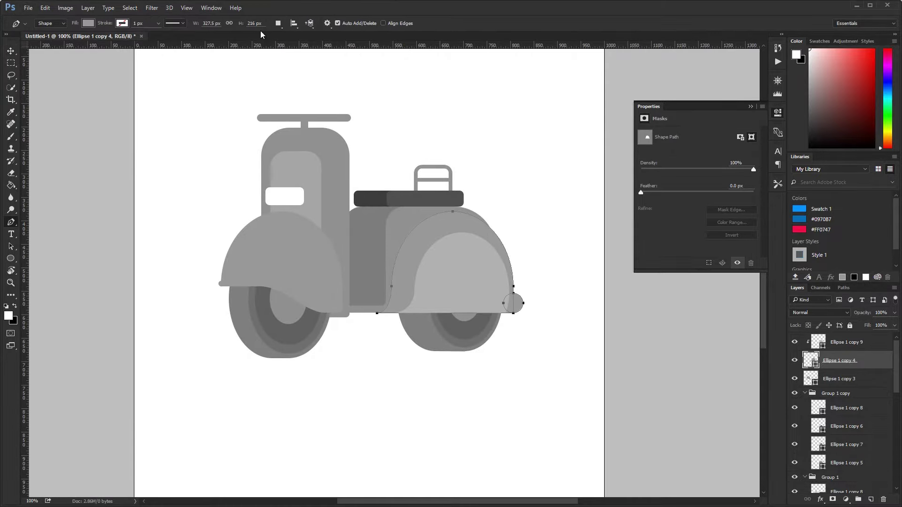
scroll(504, 305, up, 5)
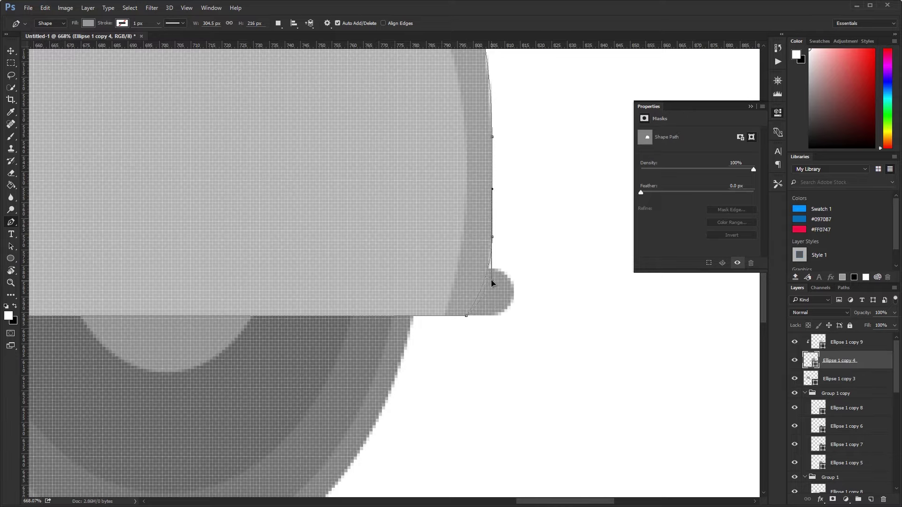
scroll(479, 318, down, 5)
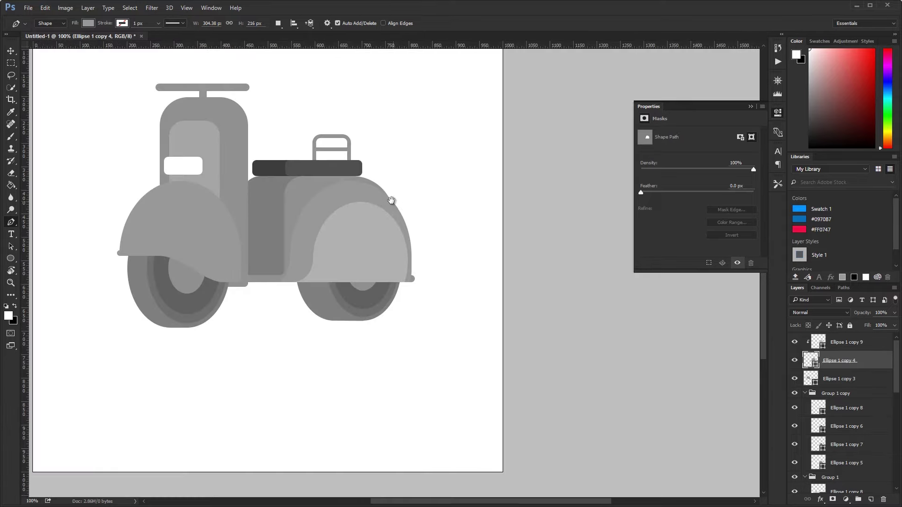
scroll(389, 197, left, 1)
Step: Save the document as bike.psd
scroll(330, 236, left, 3)
key(ctrl+s)
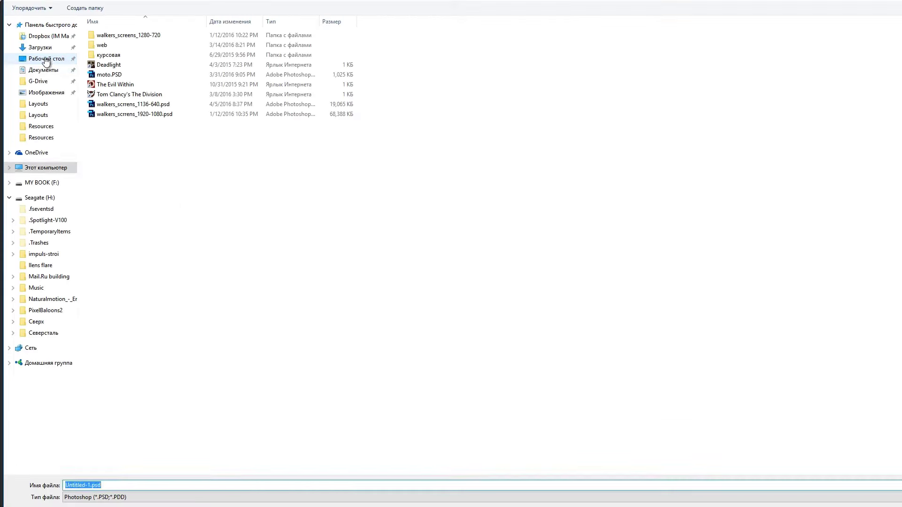
key(Return)
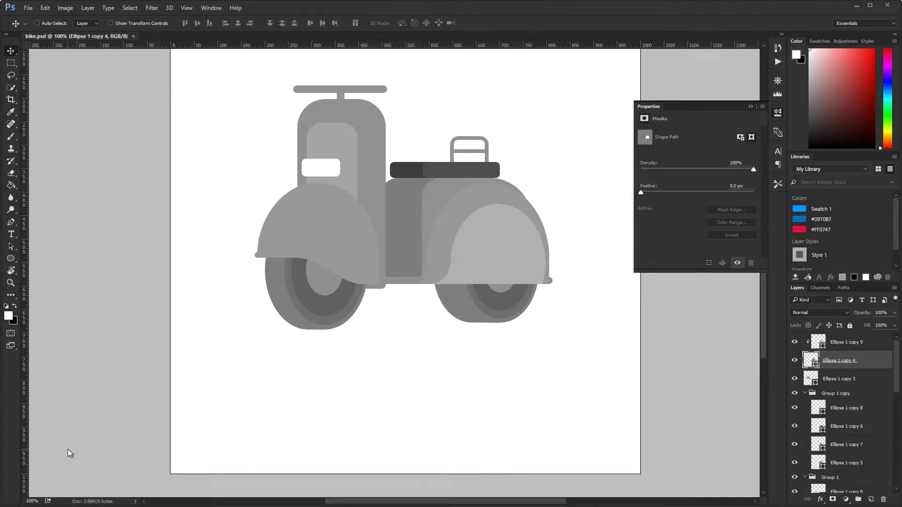
scroll(428, 242, right, 2)
drag(427, 241, 465, 225)
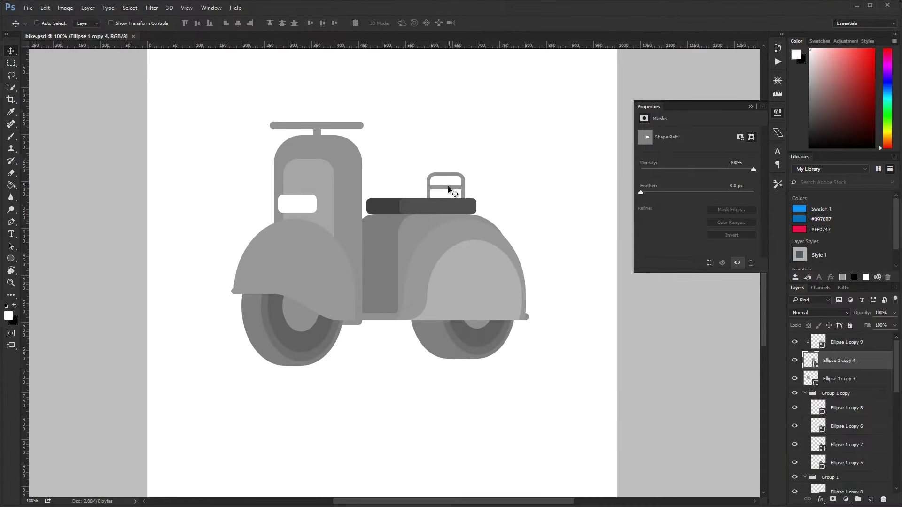
Step: Select the Rounded Rectangle 4 shape instead of its copy
ctrl+click(405, 241)
key(p)
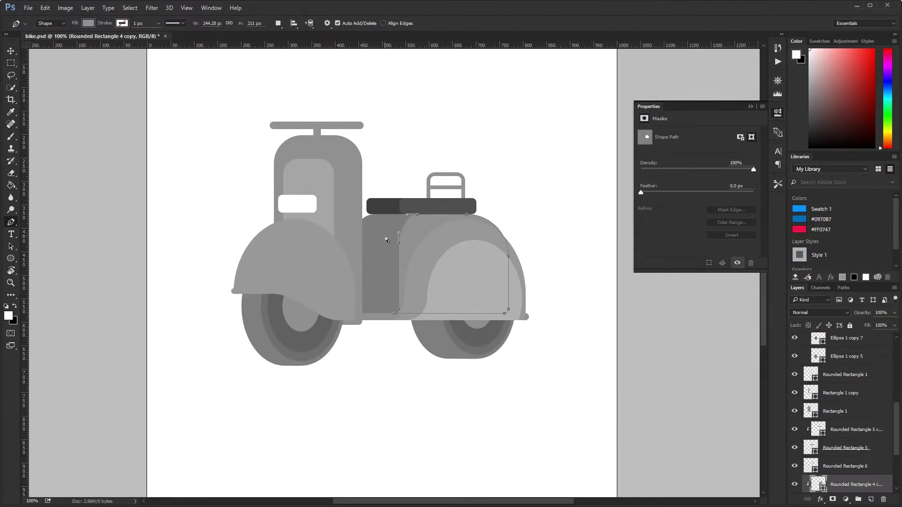
ctrl+click(384, 236)
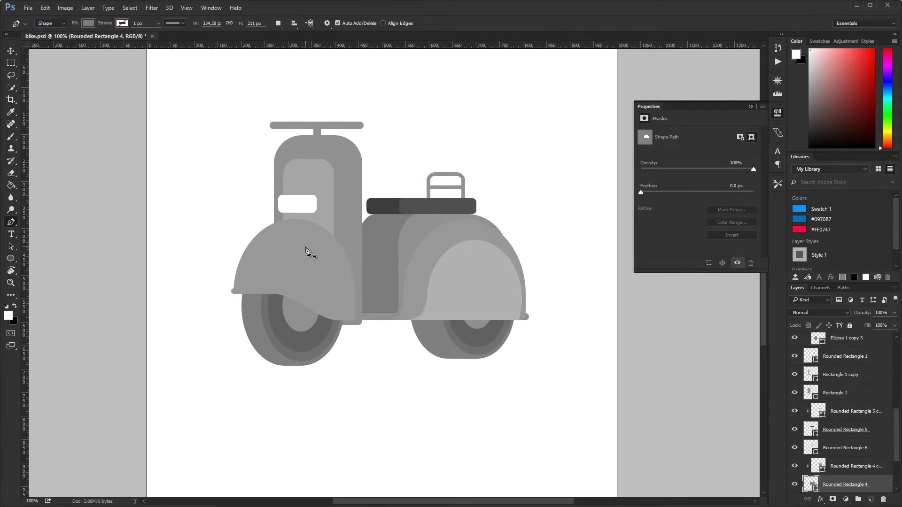
key(v)
scroll(458, 258, left, 3)
scroll(456, 250, right, 3)
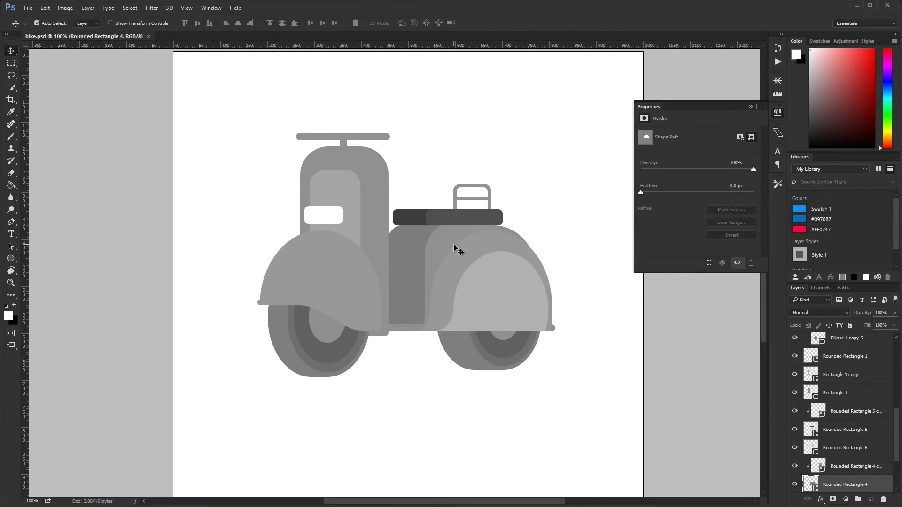
Step: Group the front wheel's ellipse layers and zoom in on the front fender's left edge
key(ctrl+g)
drag(291, 319, 296, 319)
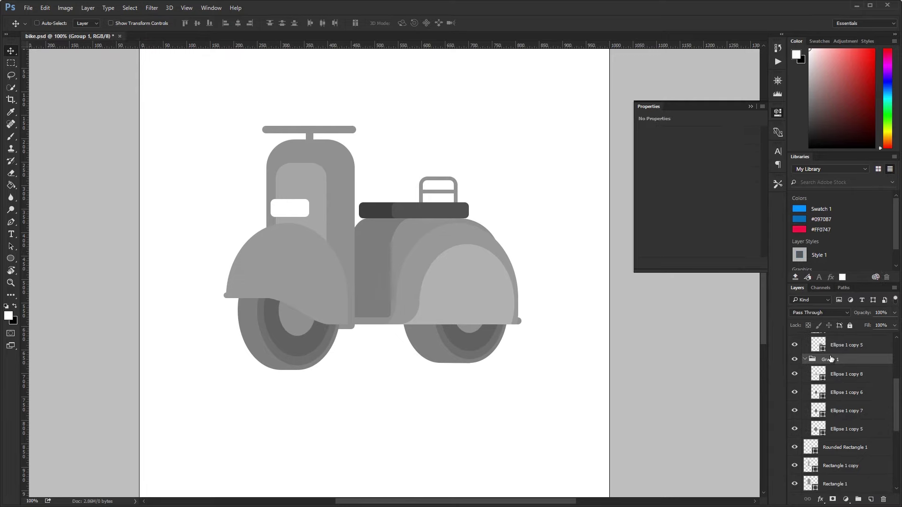
click(778, 81)
key(p)
drag(225, 291, 272, 262)
Step: Draw a small circle at the front fender's left tip and add an anchor on its edge
ctrl+click(249, 302)
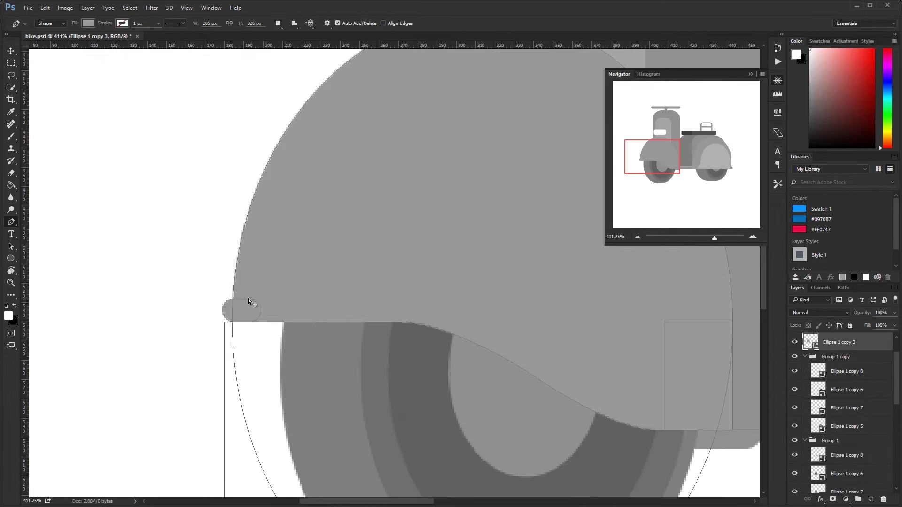
key(u)
drag(243, 290, 207, 328)
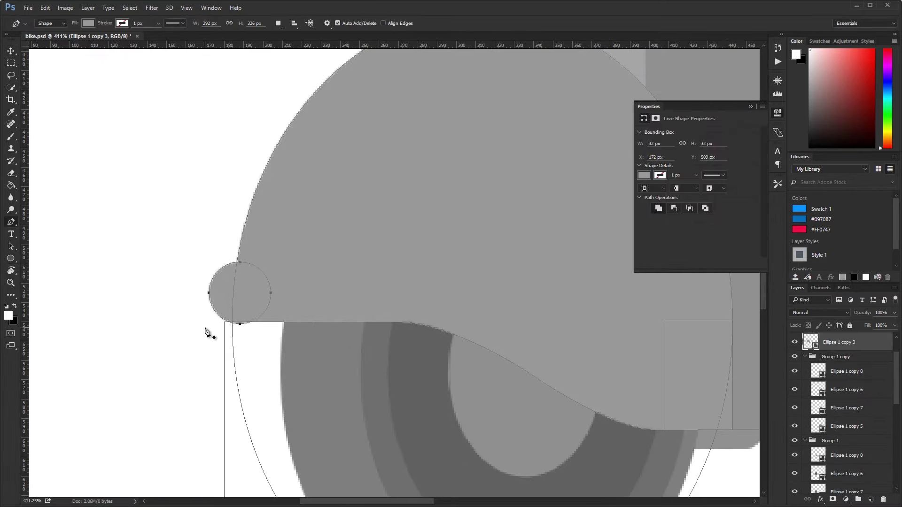
click(256, 270)
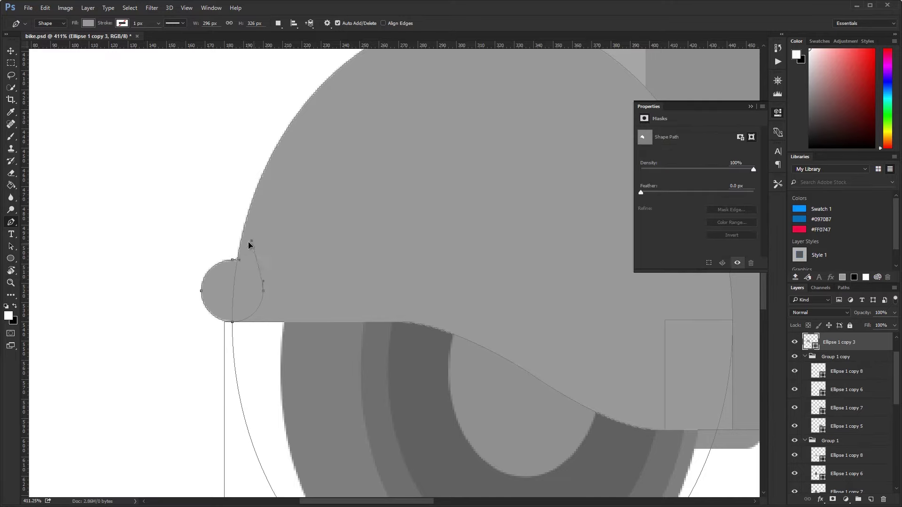
scroll(243, 245, up, 8)
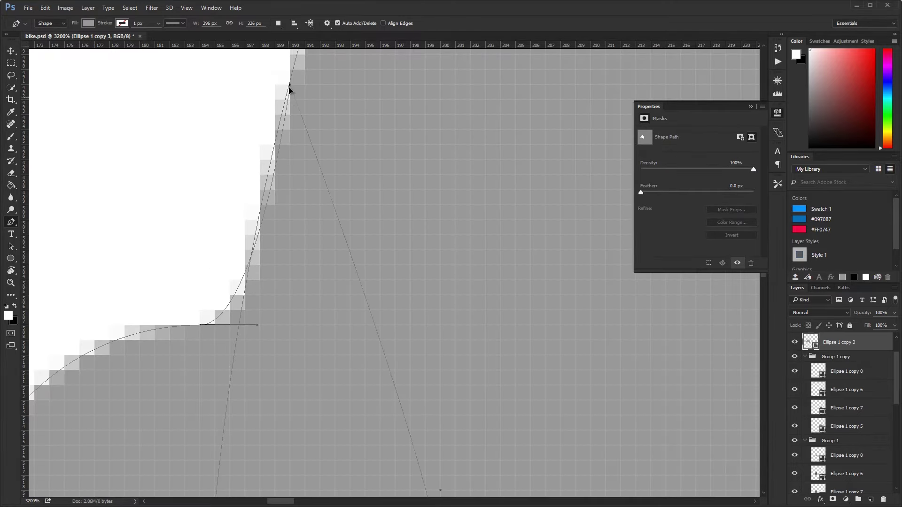
Step: Toggle a path display option in the Tools preferences
key(ctrl+k)
click(297, 127)
click(344, 181)
click(655, 93)
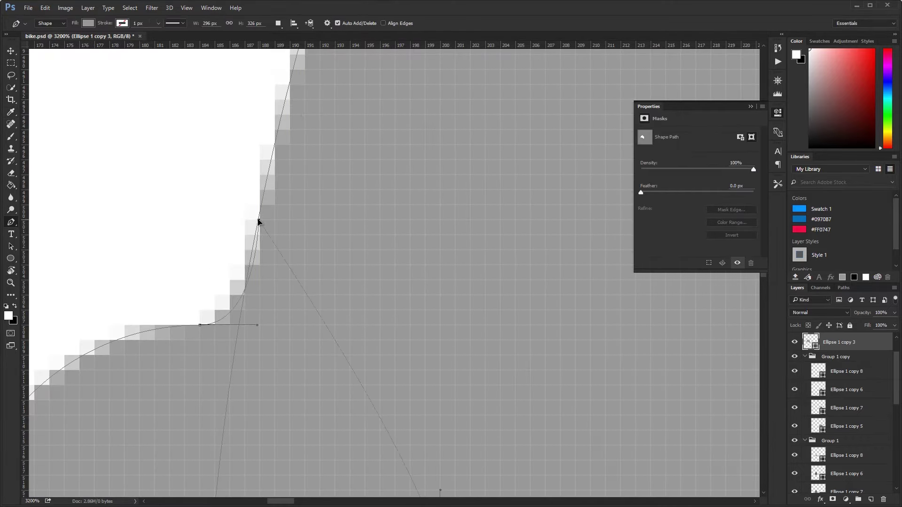
Step: Smooth the curve joining the circle to the fender and duplicate the fender layer
click(259, 222)
drag(257, 325, 241, 326)
key(ctrl+1)
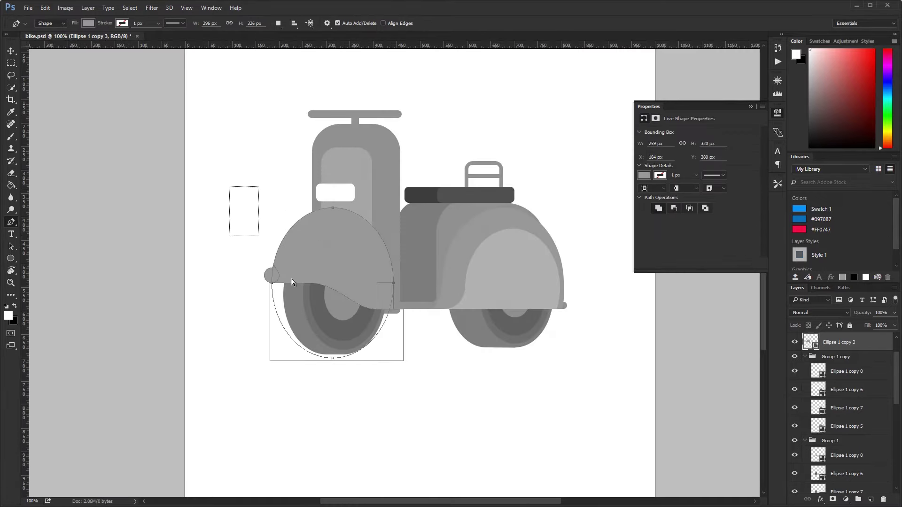
key(ctrl+j)
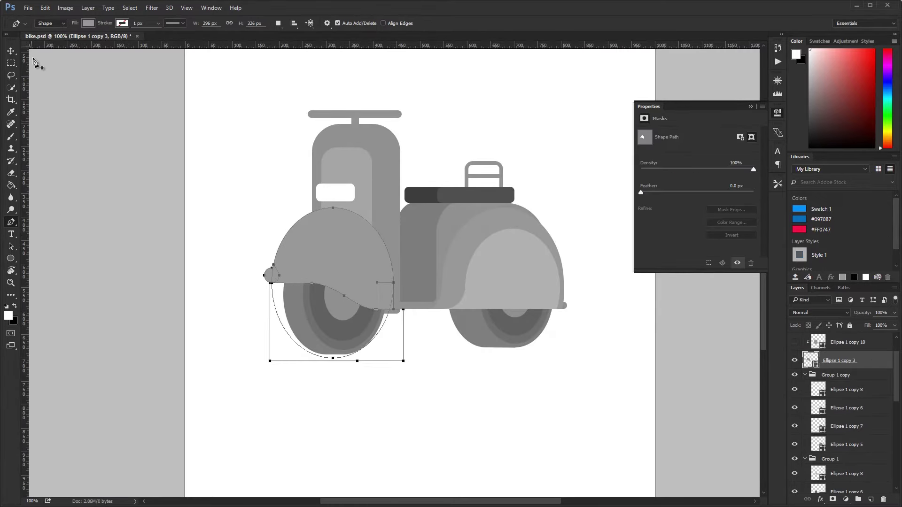
click(277, 23)
Step: Shrink the duplicated fender shape into a smaller inner panel and shift it about 20 px left
click(301, 86)
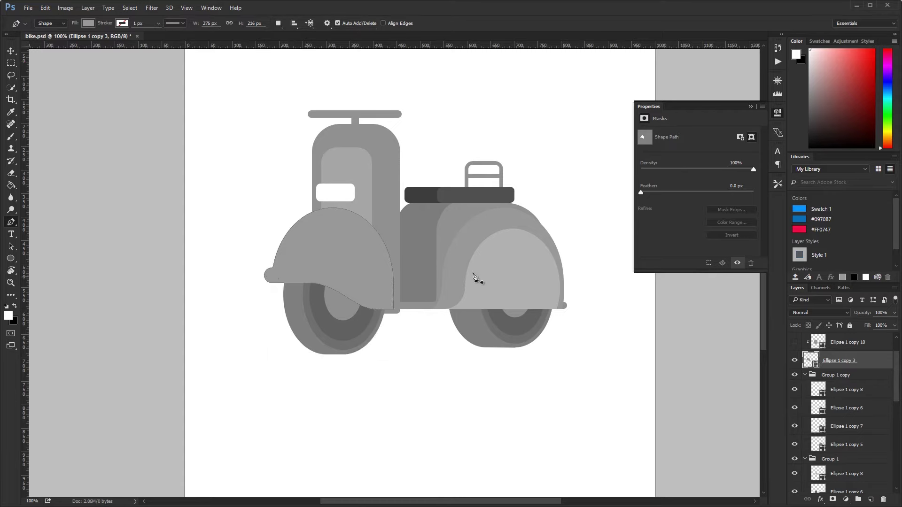
click(846, 342)
click(795, 343)
double_click(818, 342)
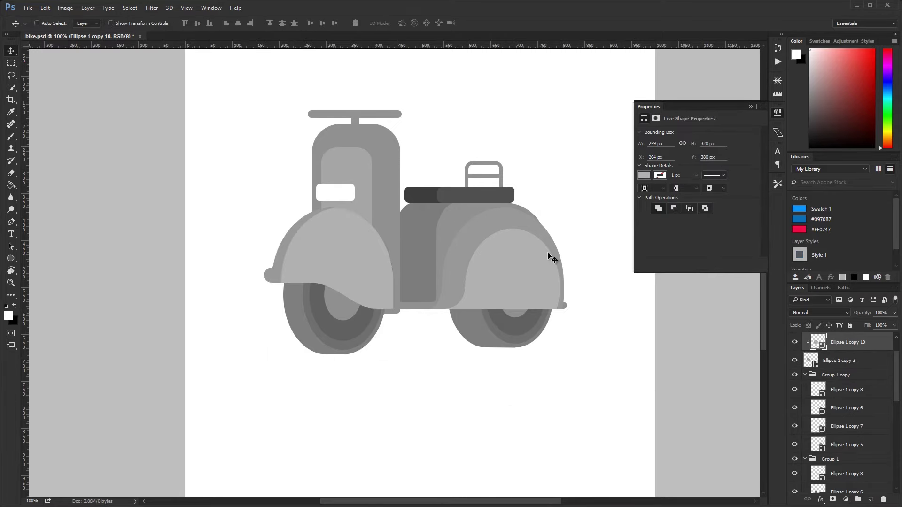
key(ctrl+t)
drag(138, 26, 108, 27)
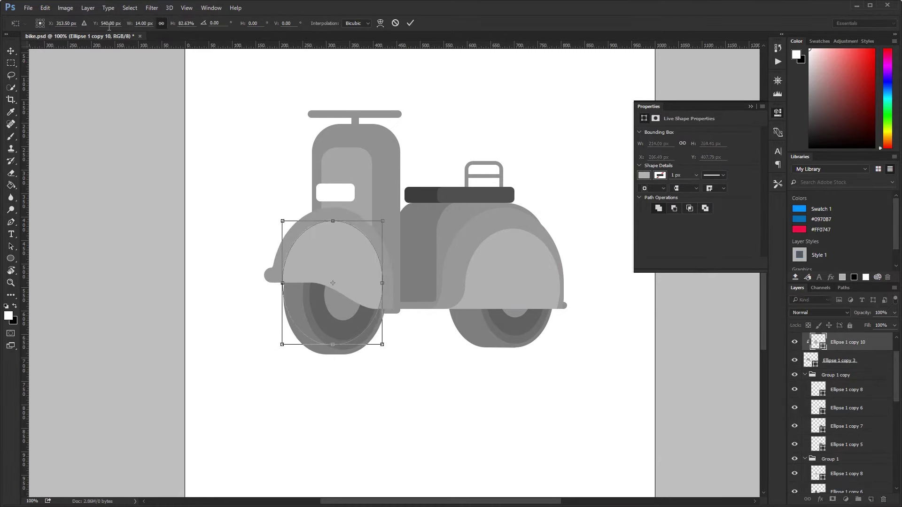
key(Return)
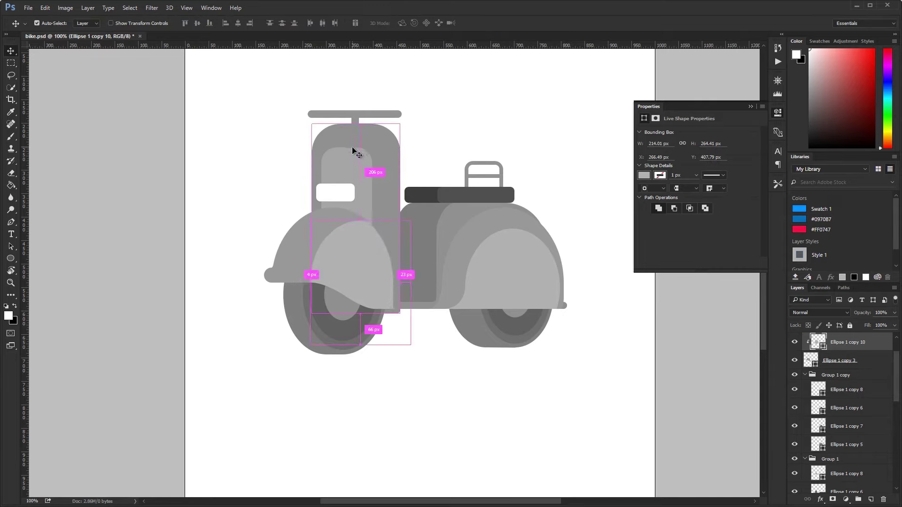
drag(347, 150, 338, 150)
Step: Narrow the inner fender panel to about 175 px wide
key(ctrl+t)
drag(128, 25, 110, 24)
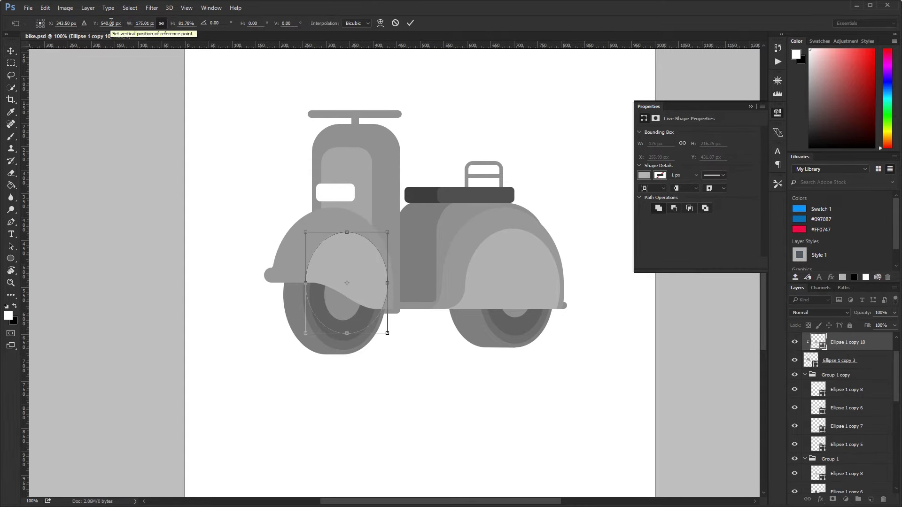
click(778, 80)
key(Return)
drag(369, 298, 415, 207)
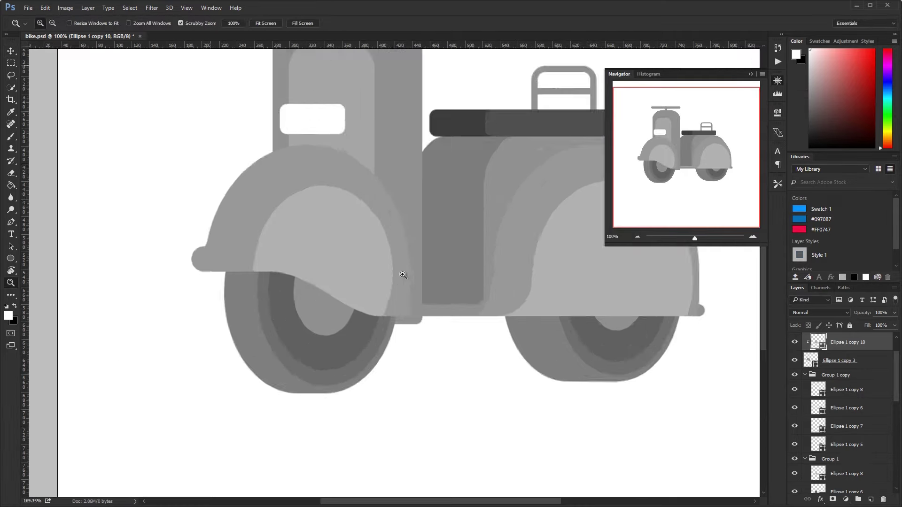
Step: Add a rectangle over the panel's lower half and a small circle at its front tip
key(u)
drag(164, 250, 411, 426)
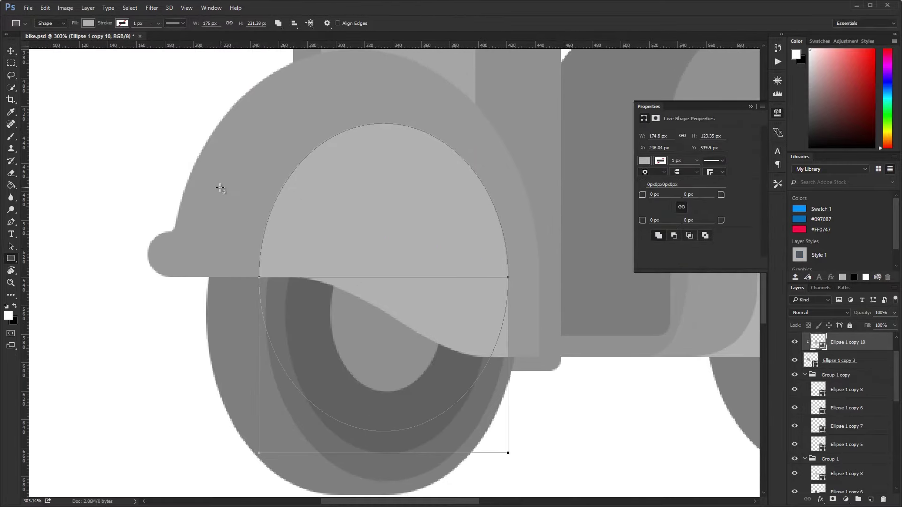
key(ctrl+k)
key(Escape)
drag(254, 226, 299, 272)
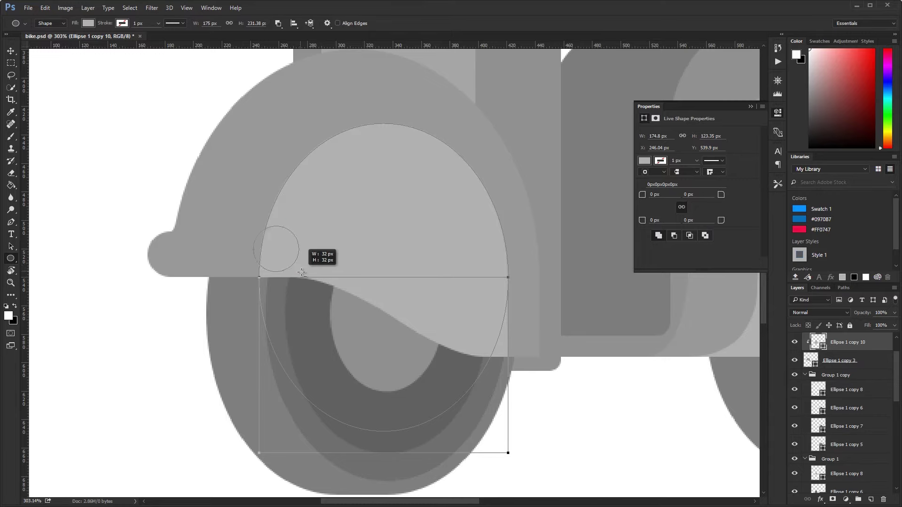
key(p)
key(ctrl+1)
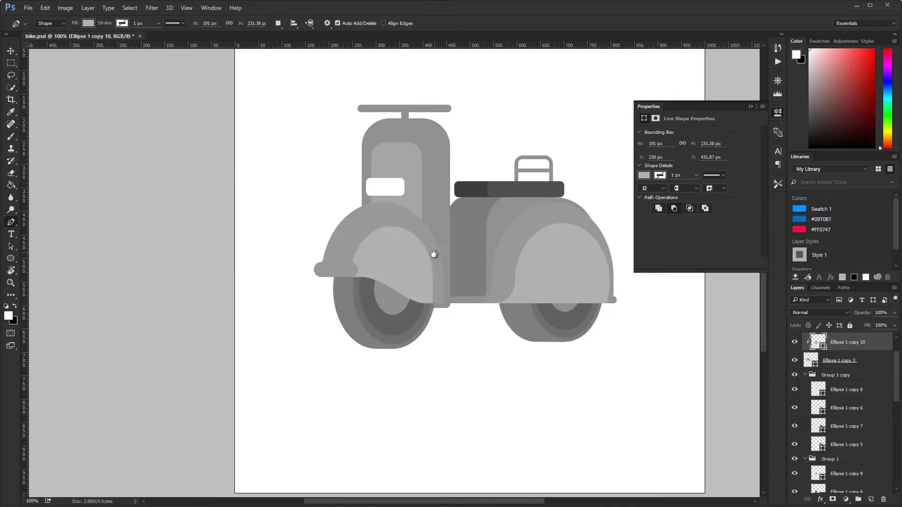
Step: Nudge the inner fender panel slightly to the right
scroll(342, 255, up, 5)
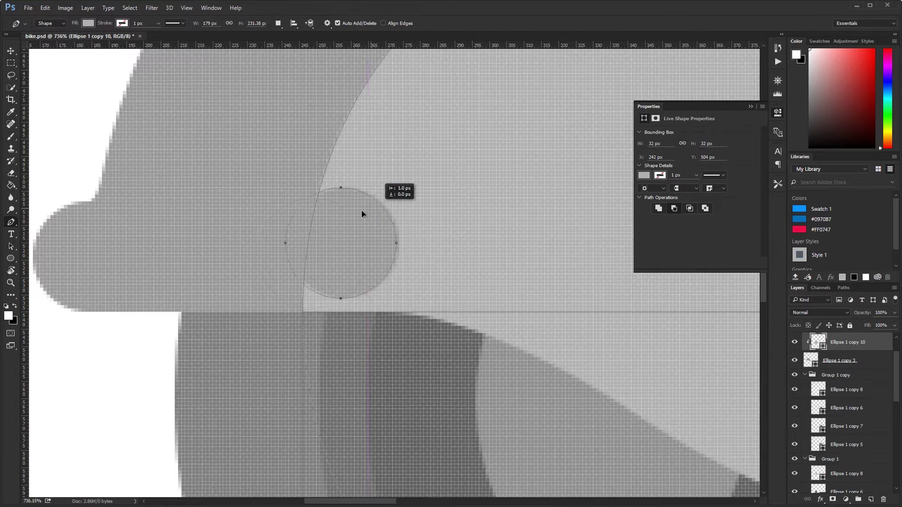
key(ctrl+1)
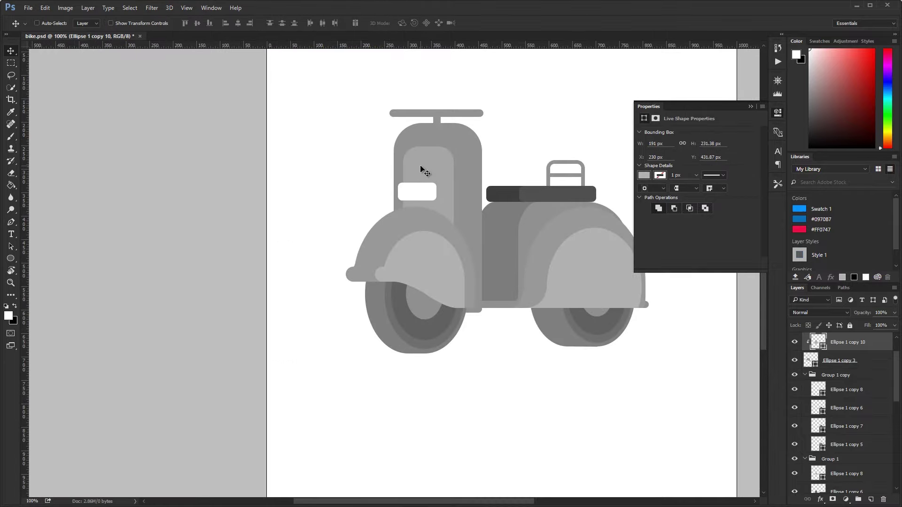
key(v)
key(shift+Right)
key(shift+Right)
key(p)
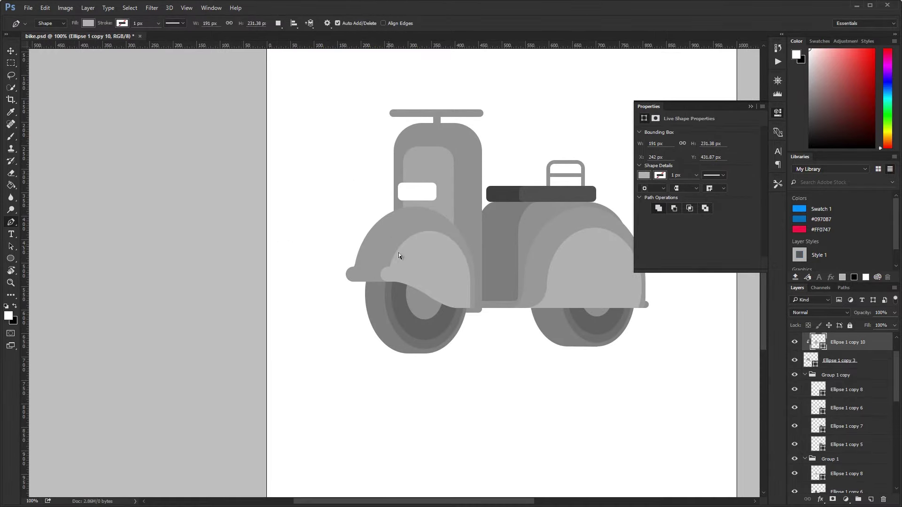
drag(531, 227, 436, 254)
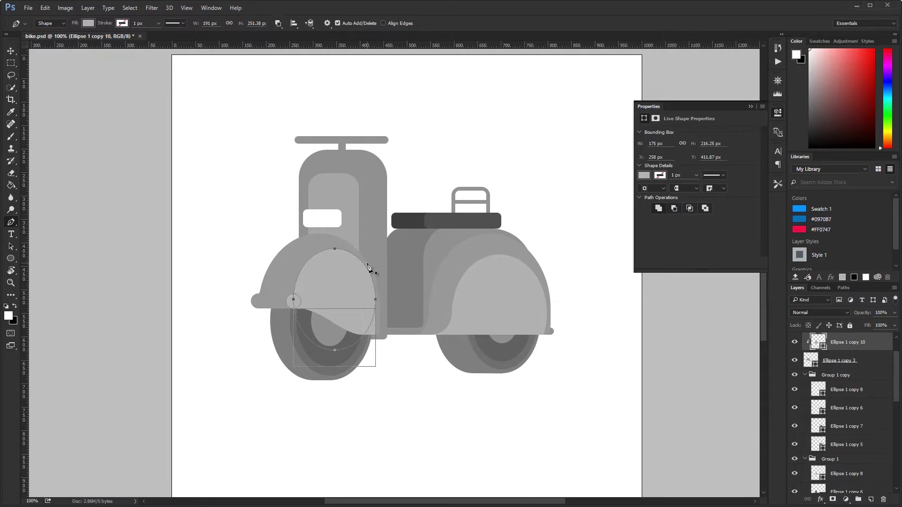
Step: Merge the small circle into the inner panel shape and deselect the path
key(Escape)
ctrl+click(354, 264)
key(Escape)
key(v)
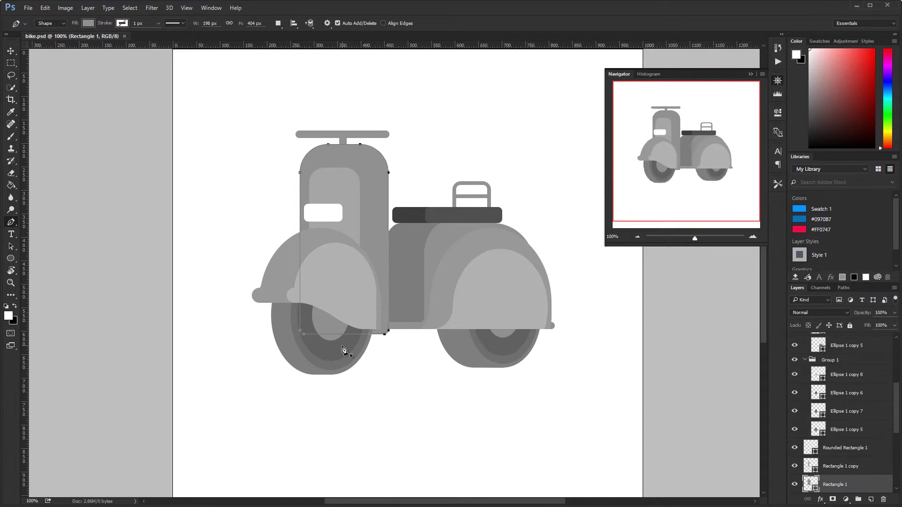
Step: Widen the front column and its inner panel on both sides
key(shift+Right)
key(shift+Left)
key(shift+Left)
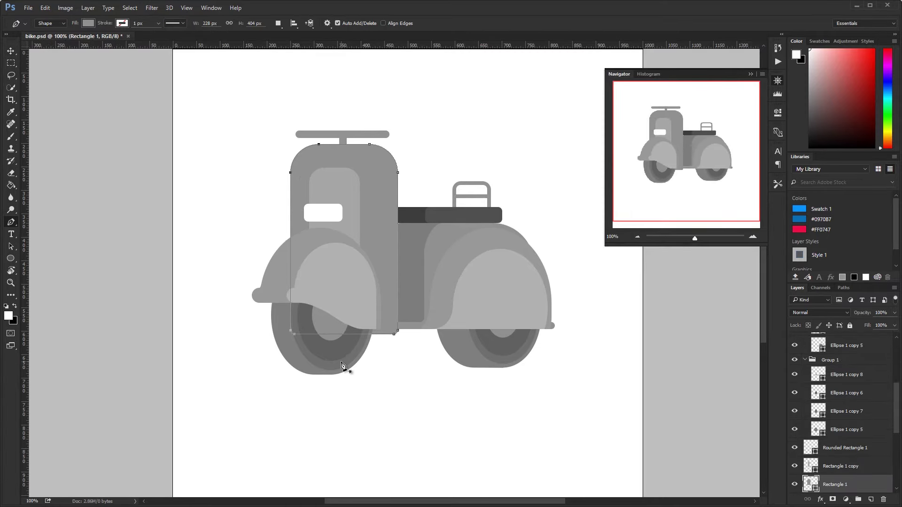
key(alt+bracketright)
key(shift+Right)
key(shift+Right)
key(shift+Left)
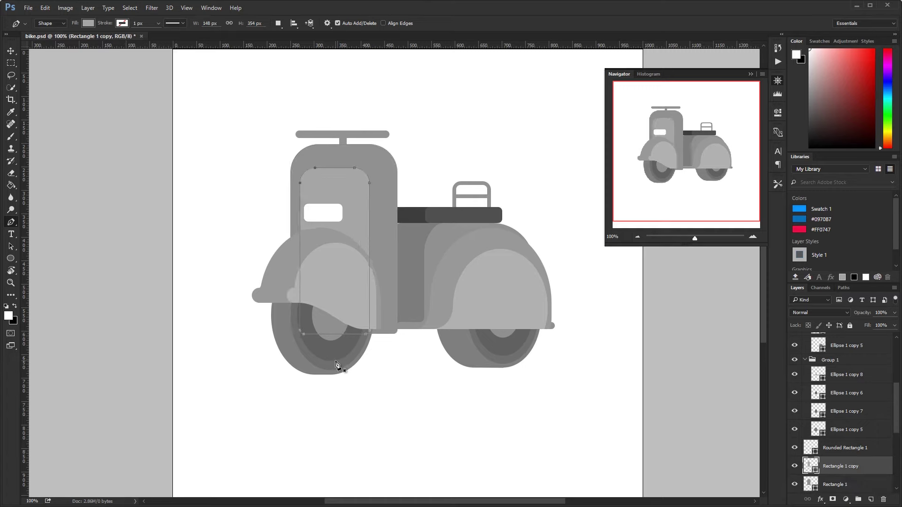
key(shift+Left)
key(v)
Step: Replace the rectangular light with a round white headlight
key(alt+bracketright)
key(u)
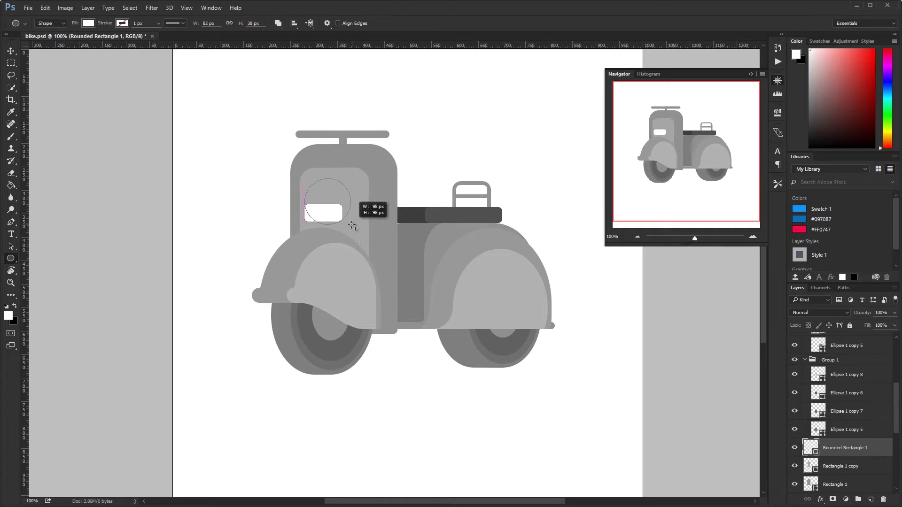
drag(352, 226, 352, 226)
key(p)
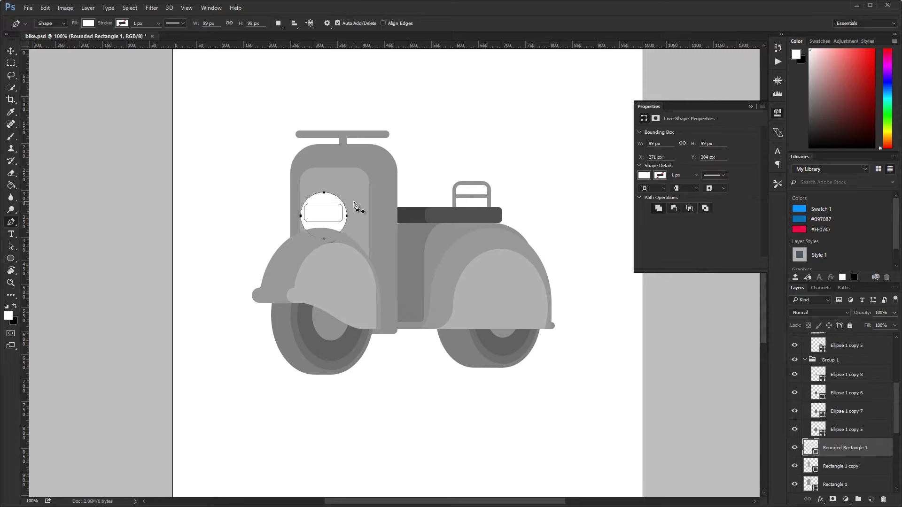
click(778, 80)
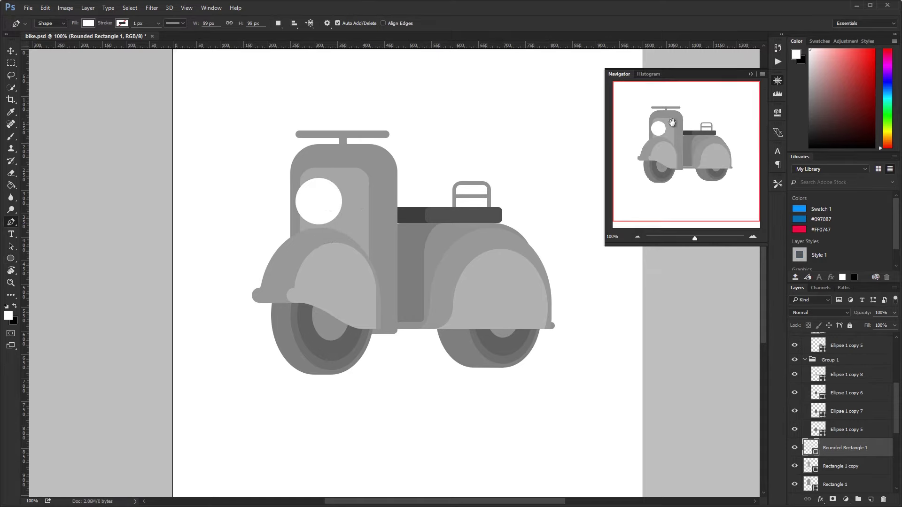
Step: Widen the handlebar and bend it upward into an arch
key(alt+comma)
key(v)
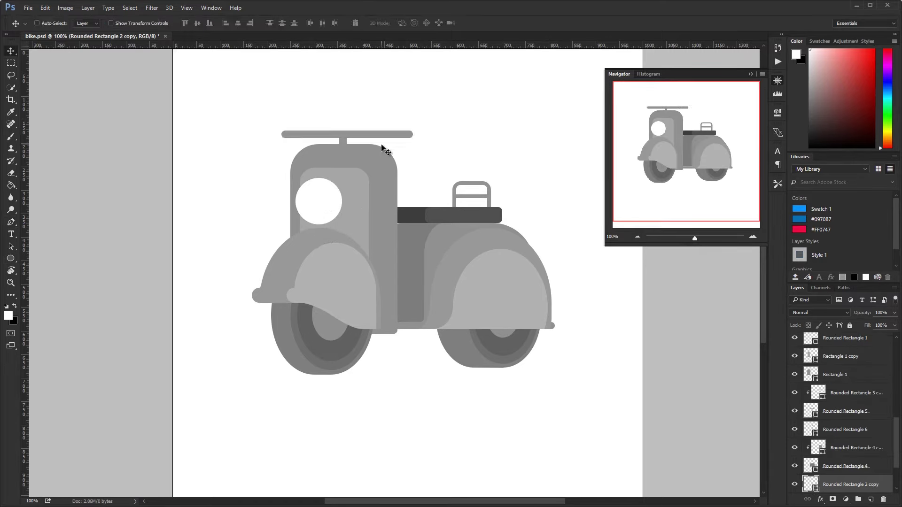
scroll(371, 141, up, 3)
key(p)
scroll(324, 298, up, 3)
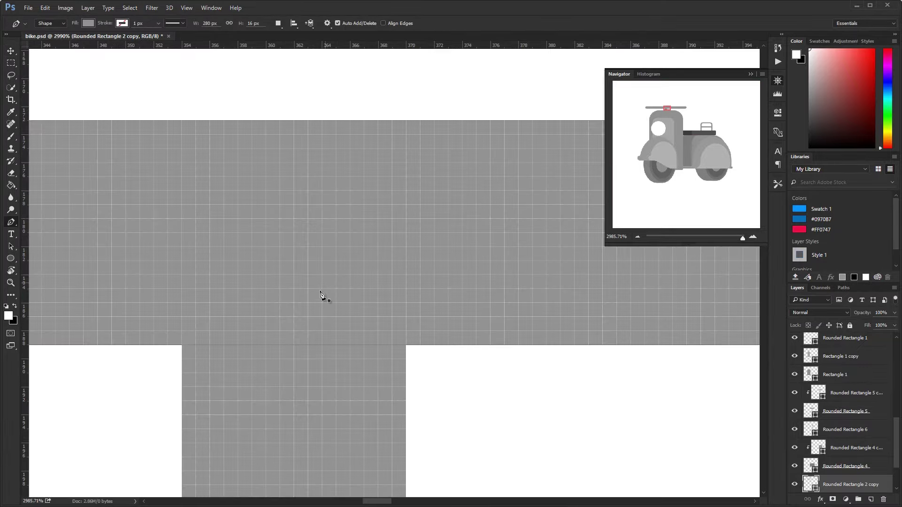
scroll(325, 118, down, 6)
key(shift+Up)
key(v)
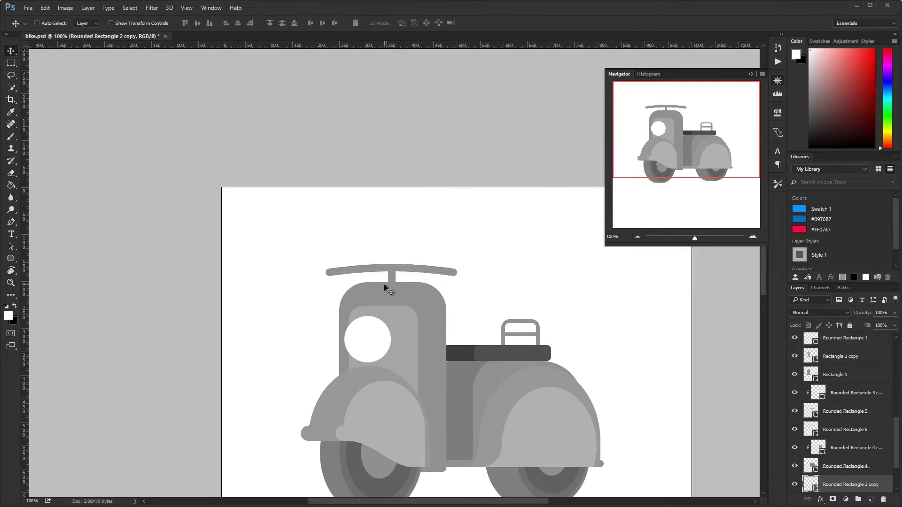
scroll(387, 212, down, 2)
Step: Nudge the seat and rack right, then add a new layer clipped to the lower body
ctrl+click(406, 232)
ctrl+shift+click(405, 212)
key(shift+Right)
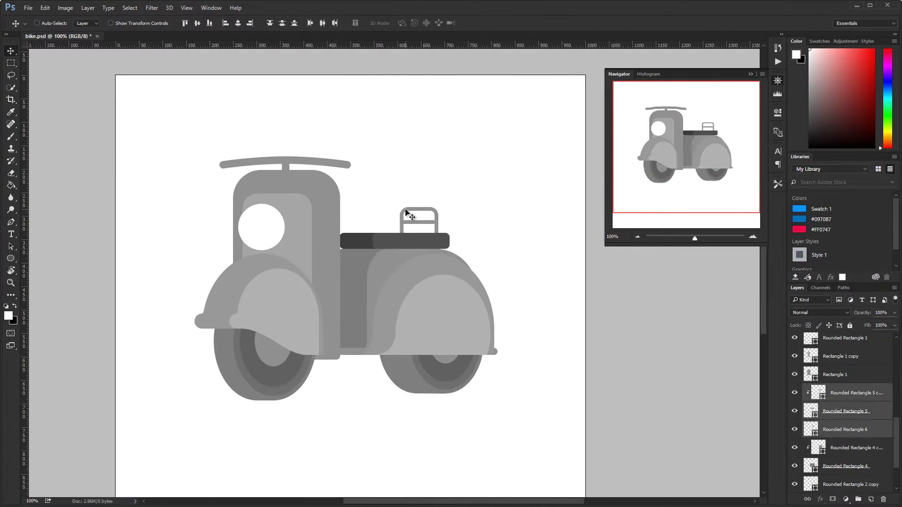
scroll(406, 212, down, 2)
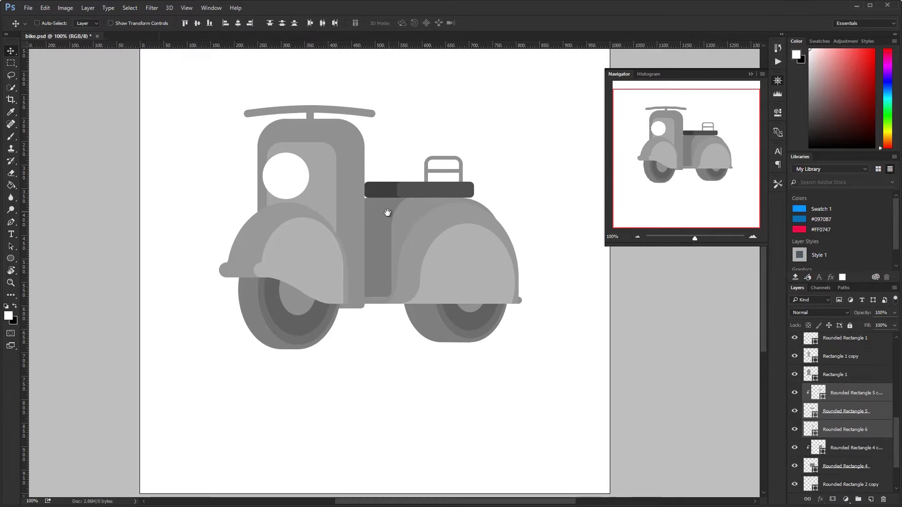
click(846, 466)
click(871, 500)
Step: Draw a rounded-rectangle footboard bar between the wheels and nudge it up and left
key(u)
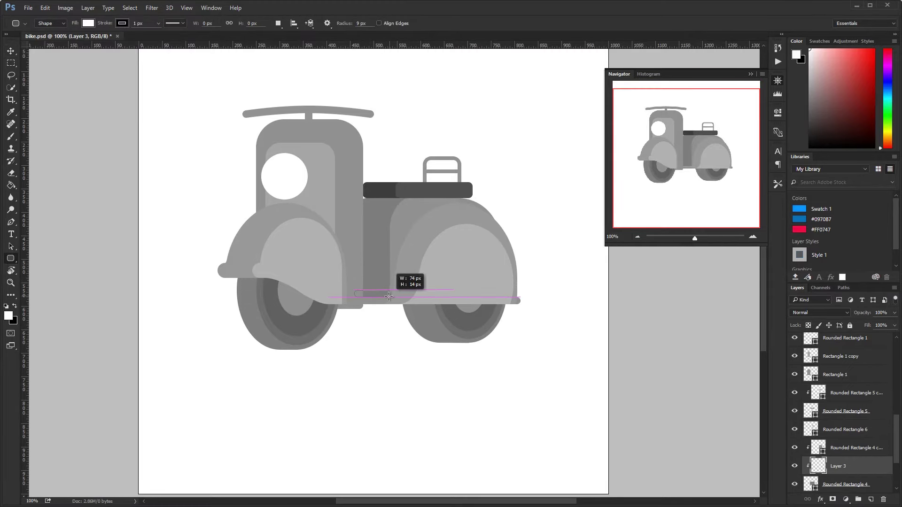
drag(390, 297, 390, 297)
click(88, 23)
key(Escape)
key(v)
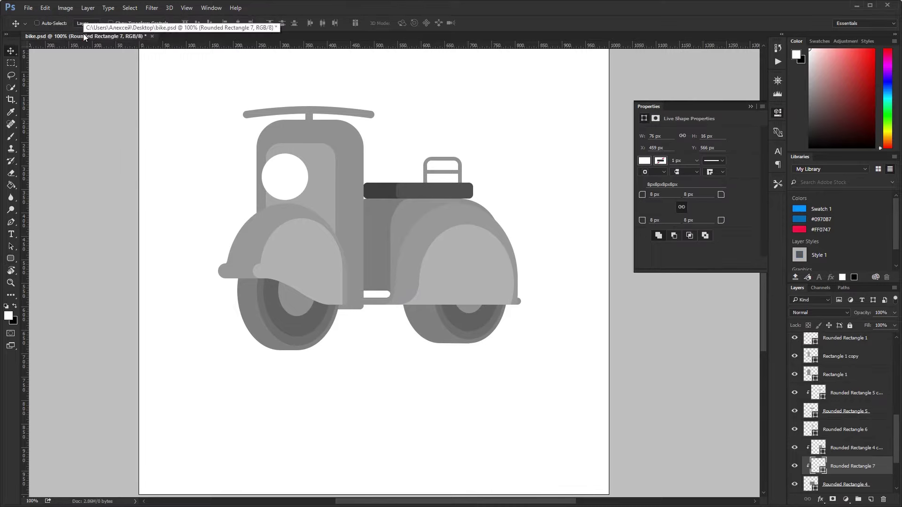
scroll(446, 264, up, 5)
key(Up)
key(Up)
key(Up)
key(Left)
key(ctrl+1)
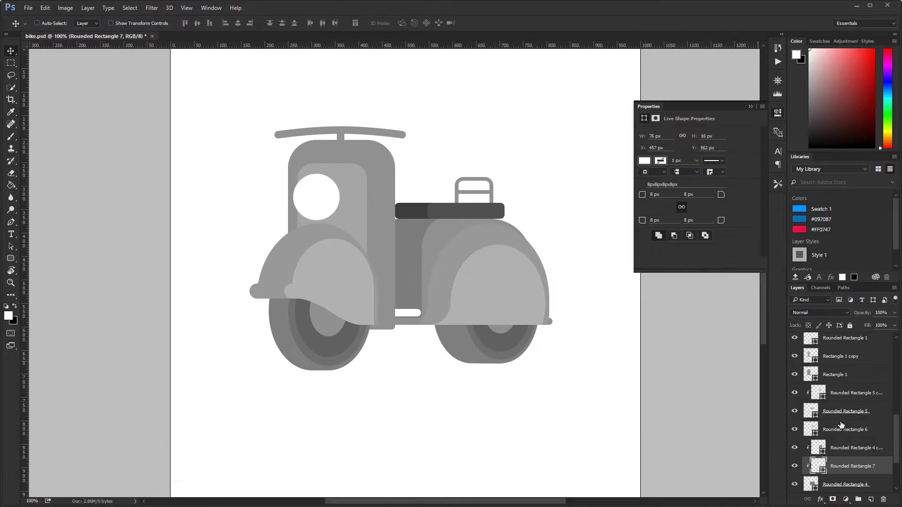
Step: Give the footboard a dark grey fill
double_click(818, 467)
key(Return)
scroll(500, 242, right, 2)
scroll(530, 250, up, 1)
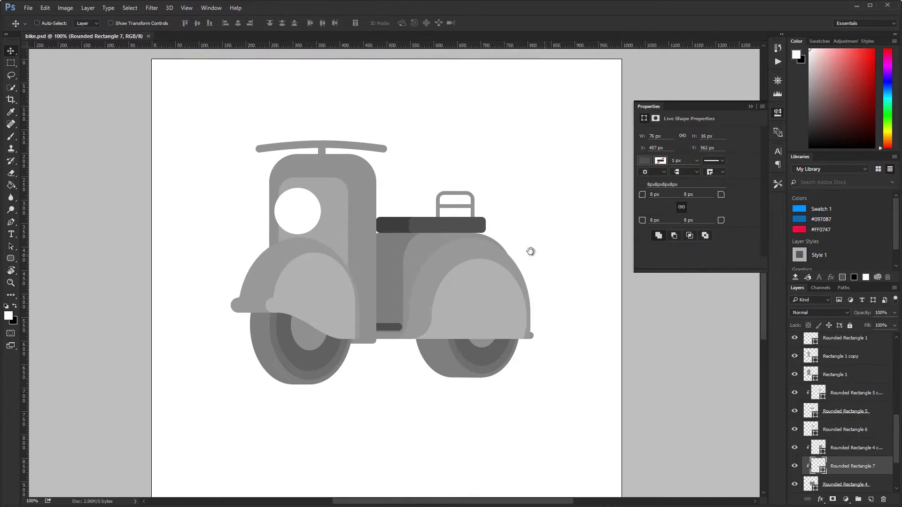
scroll(892, 479, down, 3)
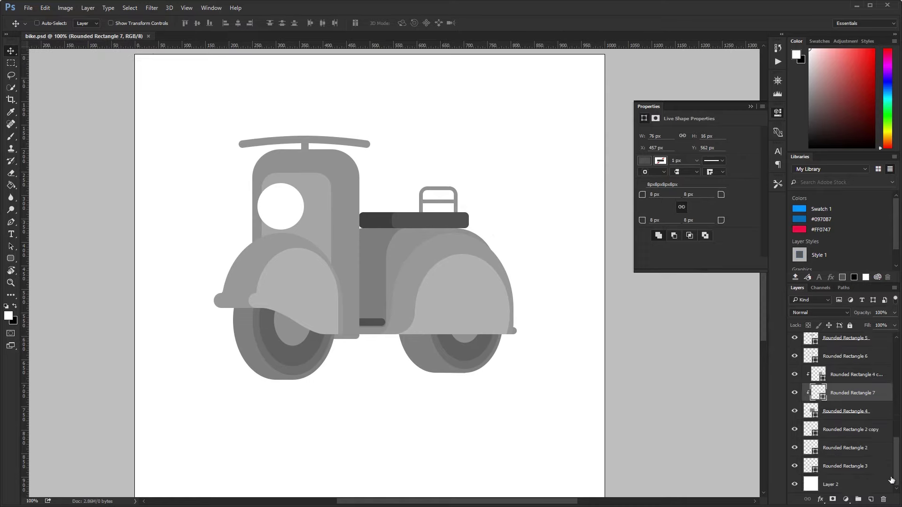
Step: Draw a large ellipse on a new layer above the background, tilted behind the rear body
click(813, 484)
key(ctrl+shift+alt+n)
key(u)
drag(381, 197, 484, 299)
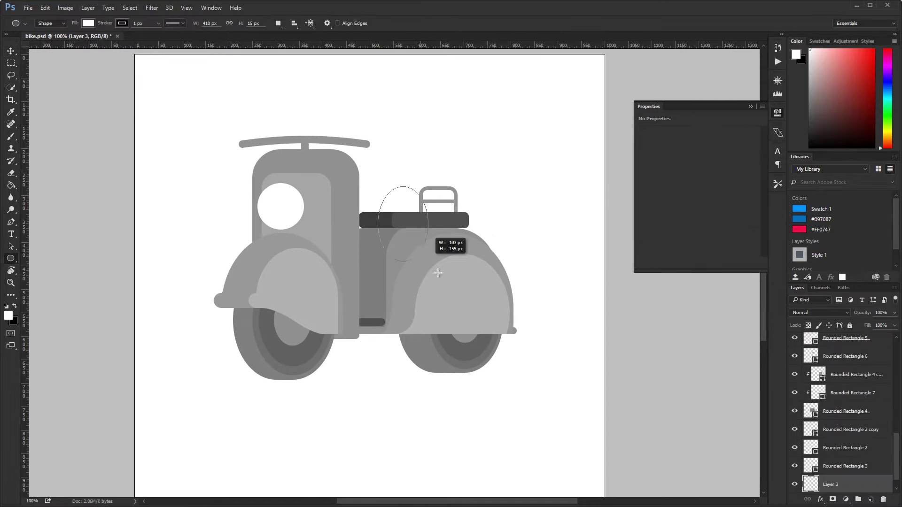
key(ctrl+t)
mouse_move(509, 196)
mouse_down()
mouse_move(478, 238)
mouse_move(528, 245)
mouse_up()
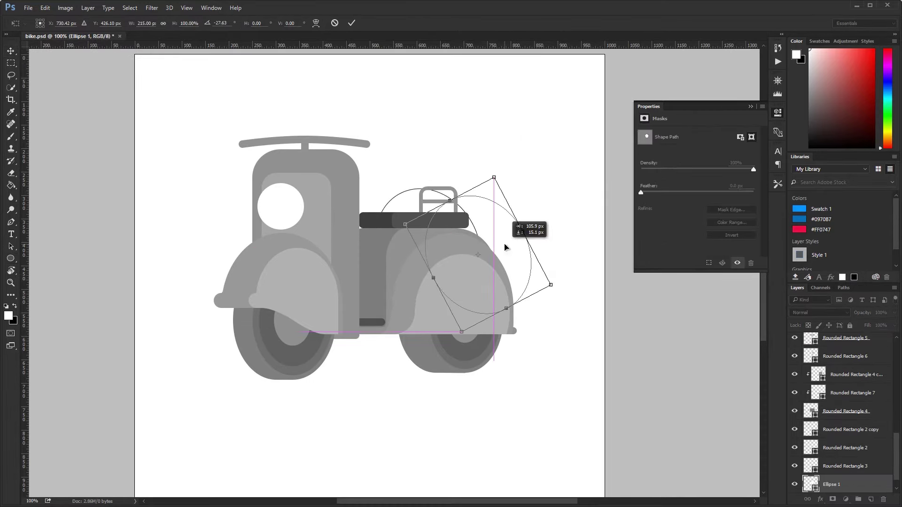
key(Return)
Step: Fill the spare-wheel ellipse darker grey and shift its anchors left and down
click(80, 23)
click(133, 41)
click(254, 340)
key(Return)
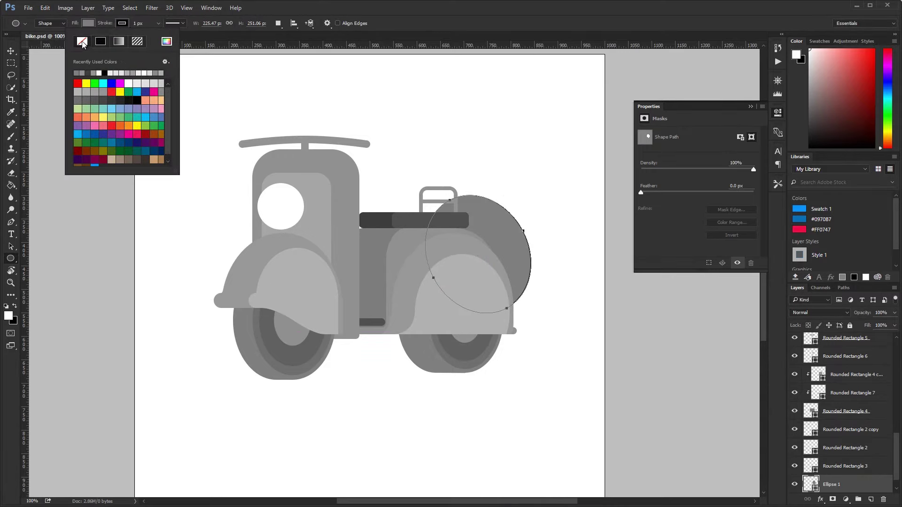
key(p)
scroll(888, 458, down, 1)
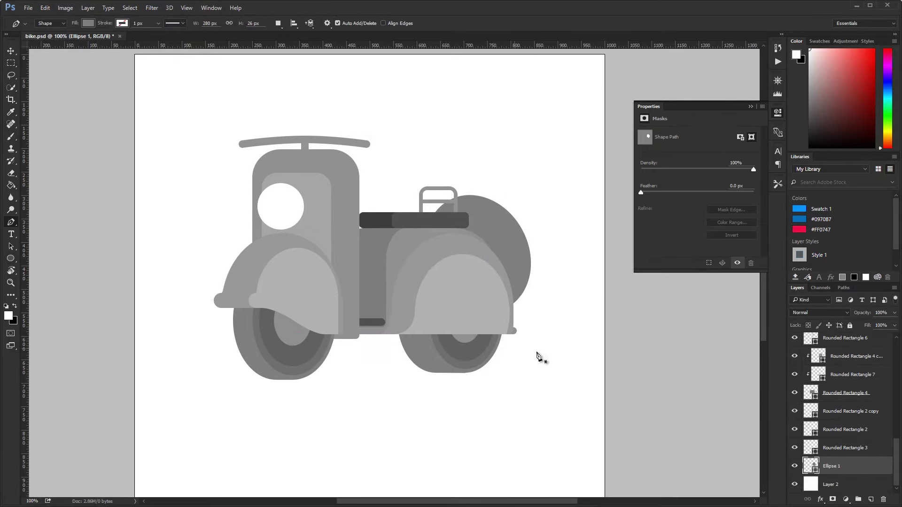
key(shift+Left)
key(shift+Left)
key(shift+Left)
key(shift+Down)
key(shift+Down)
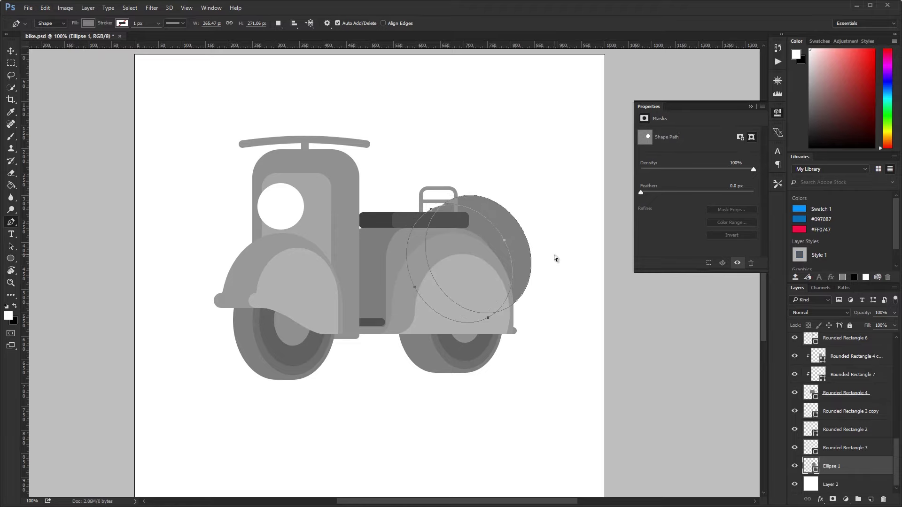
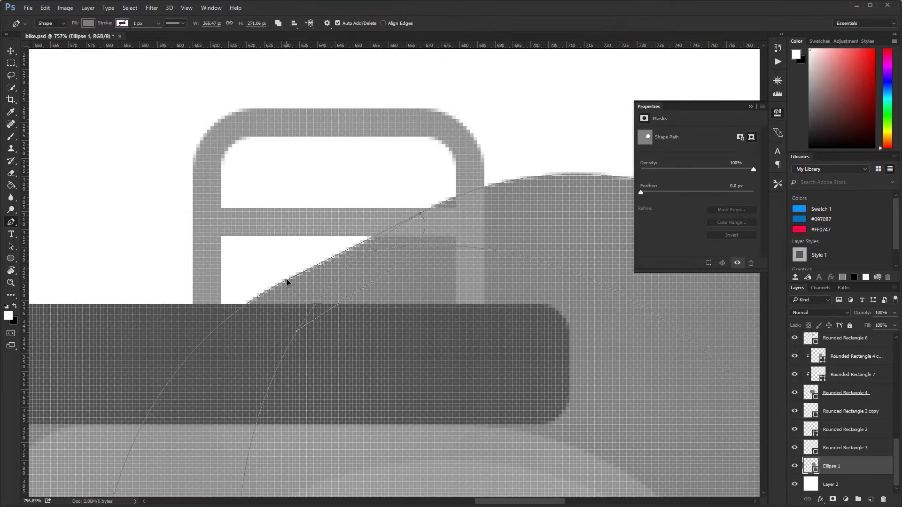
Step: Shift the spare wheel ellipse slightly right, behind the scooter's rear body
key(ctrl+1)
key(v)
drag(451, 284, 462, 284)
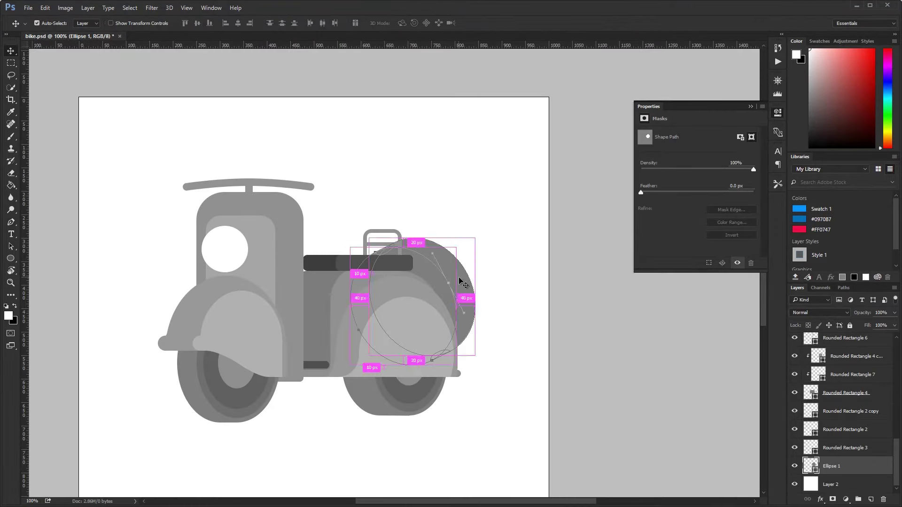
Step: Add a darker, slightly smaller copy of the ellipse clipped inside the spare wheel
key(ctrl+j)
key(ctrl+alt+g)
double_click(818, 466)
key(Return)
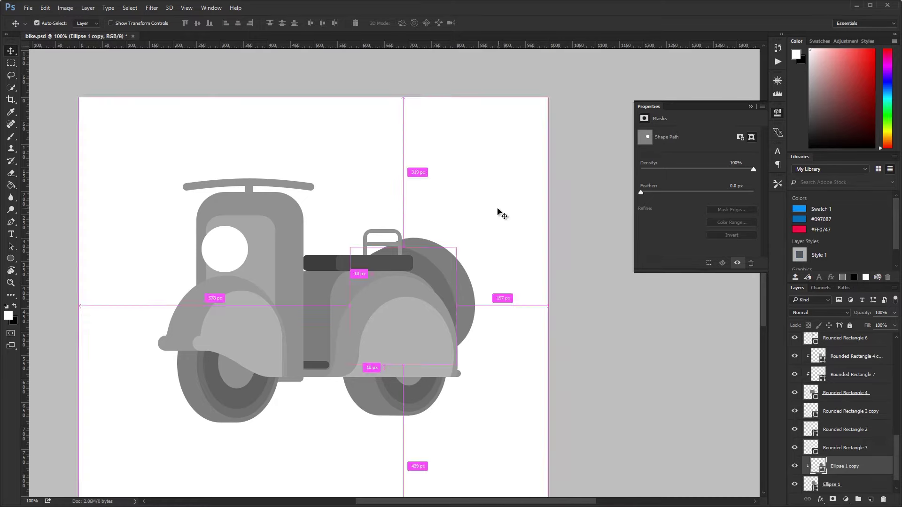
key(ctrl+t)
drag(135, 23, 123, 28)
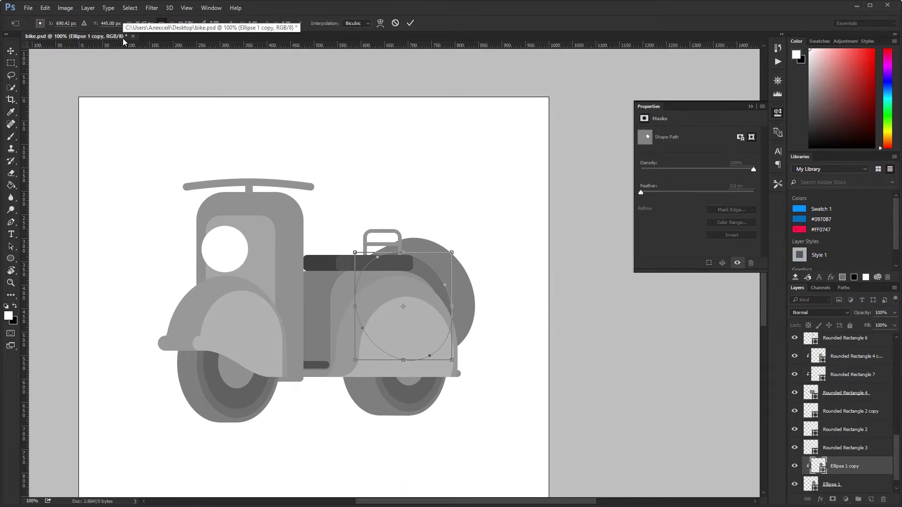
key(Return)
Step: Add a second, smaller and darker inner circle inside the spare wheel
key(ctrl+j)
double_click(818, 466)
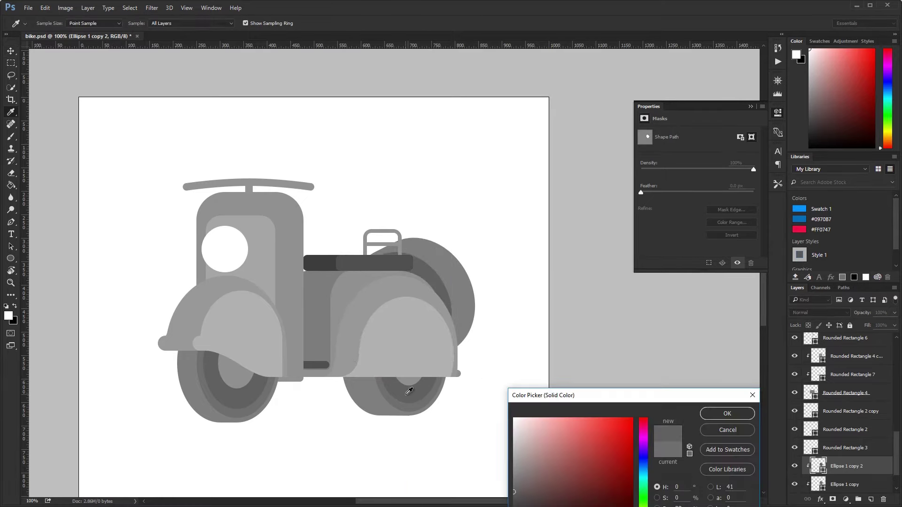
key(Return)
key(ctrl+t)
drag(135, 23, 123, 26)
key(Return)
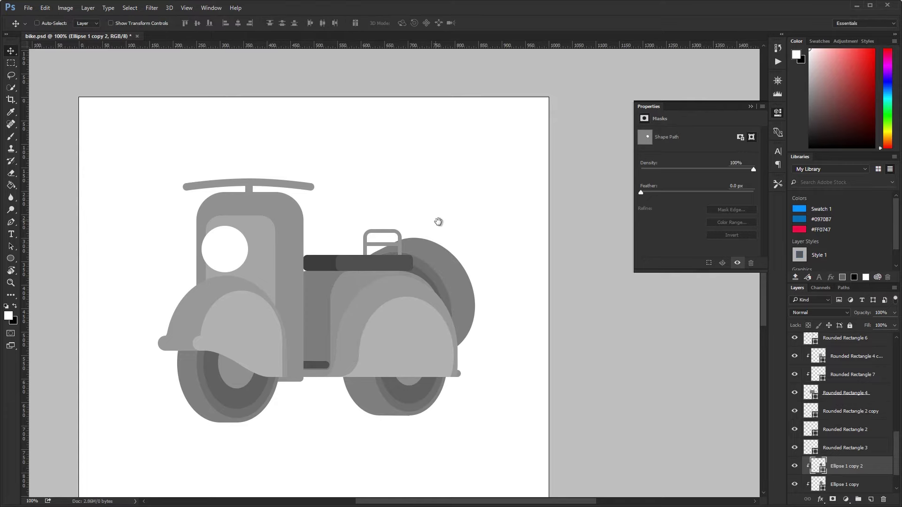
drag(438, 222, 544, 198)
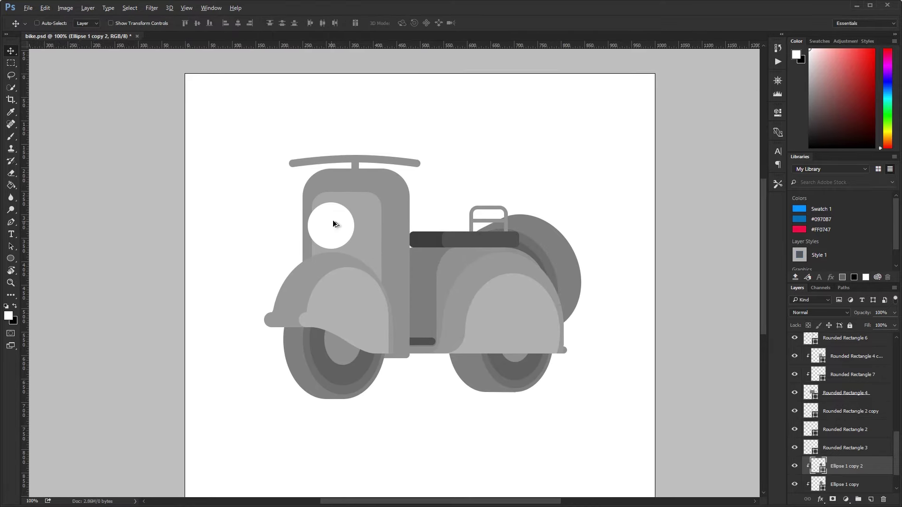
Step: Duplicate the headlight shape and resize the copy to 80 px
ctrl+click(376, 281)
double_click(376, 281)
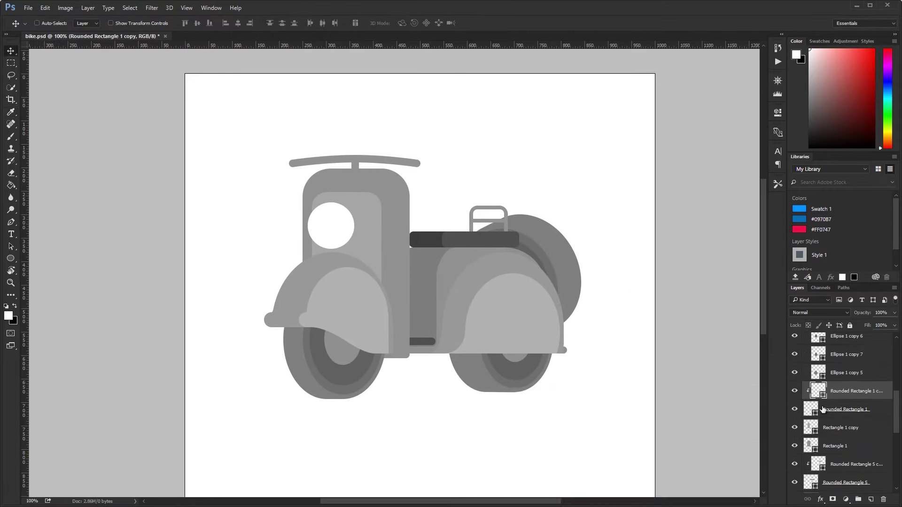
click(376, 281)
key(Return)
key(alt+bracketright)
key(ctrl+t)
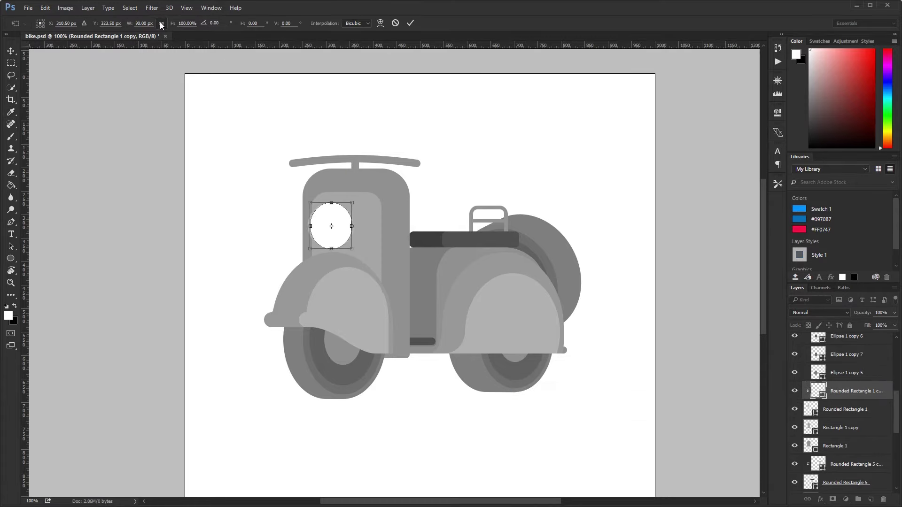
key(Return)
key(ctrl+t)
text(80)
key(Return)
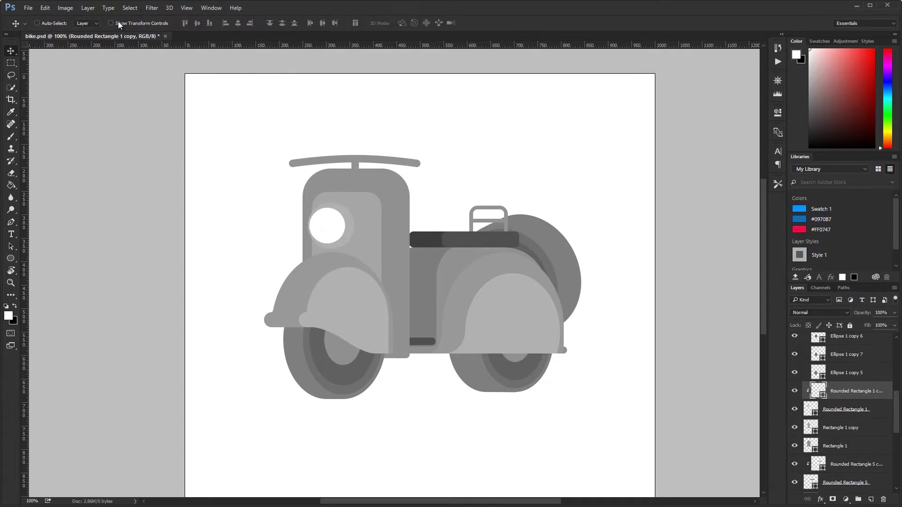
Step: Refine the outer headlight ring's path up close with the Pen tool
drag(343, 210, 363, 242)
key(p)
key(alt+bracketleft)
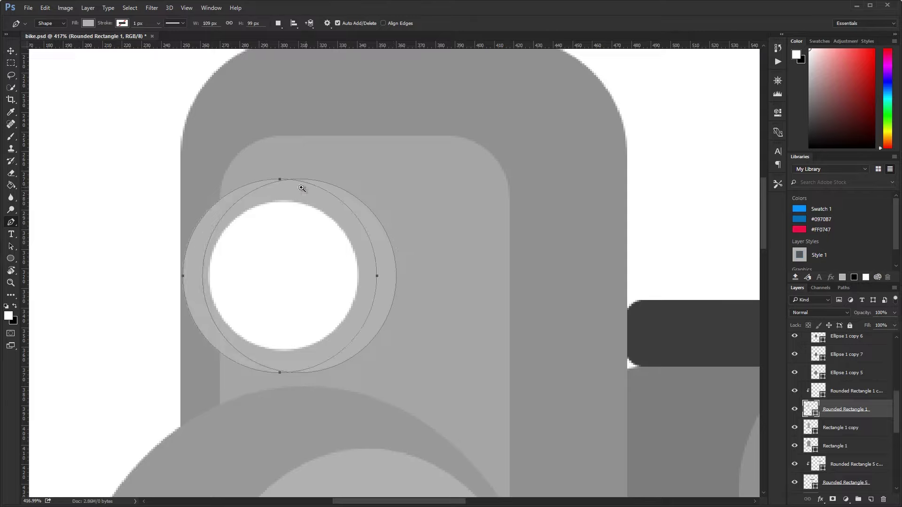
drag(301, 188, 347, 155)
drag(269, 174, 363, 200)
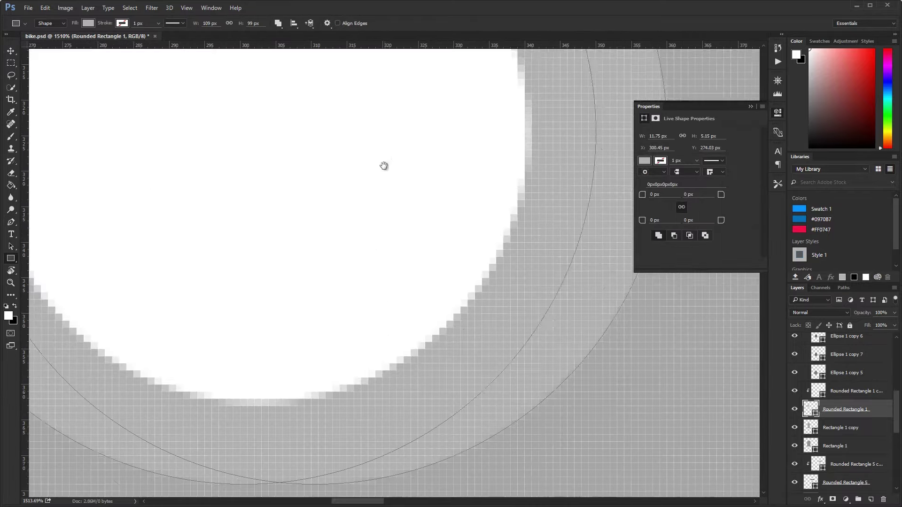
drag(237, 392, 311, 352)
key(ctrl+1)
Step: Duplicate the inner headlight circle and recolour it with the dark seat colour for shading
key(v)
key(alt+bracketright)
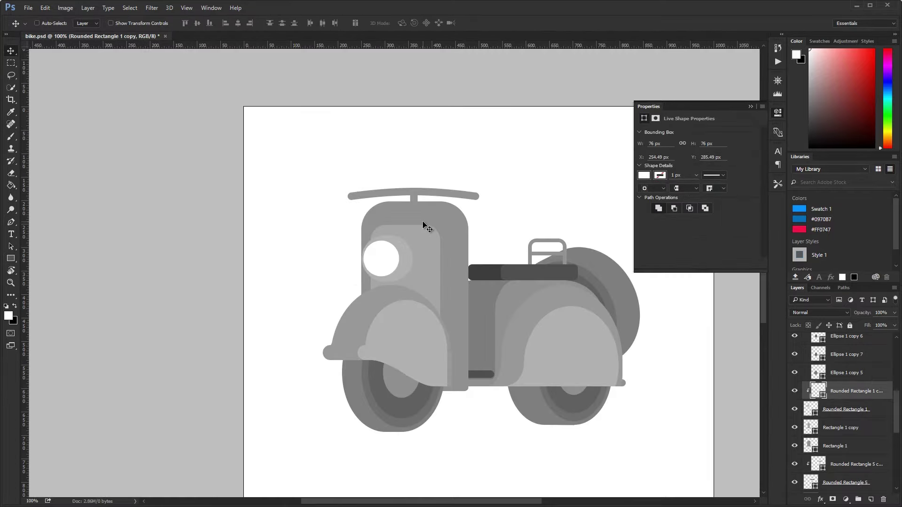
key(ctrl+j)
double_click(818, 410)
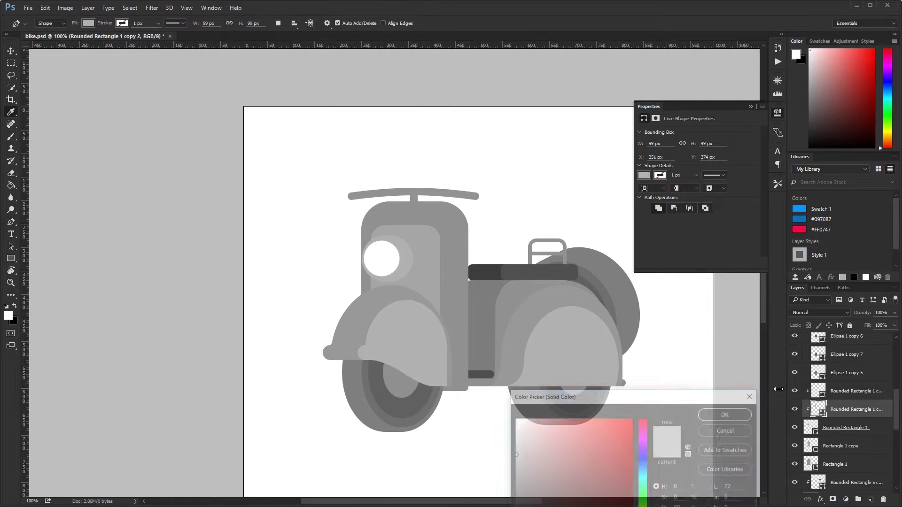
click(516, 270)
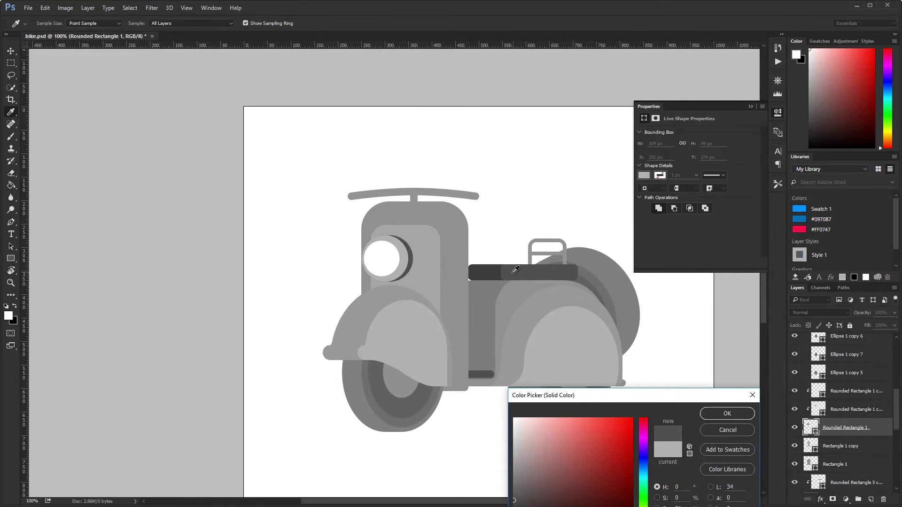
key(Escape)
click(726, 104)
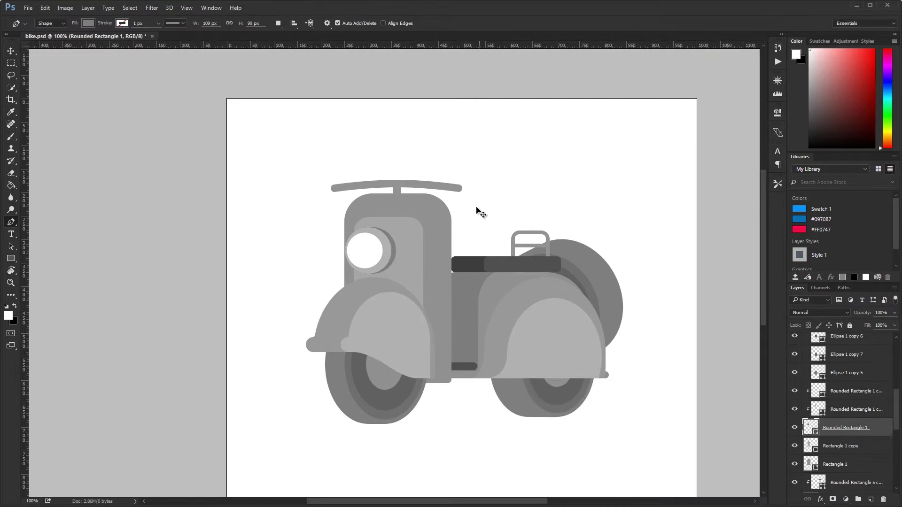
drag(505, 254, 477, 216)
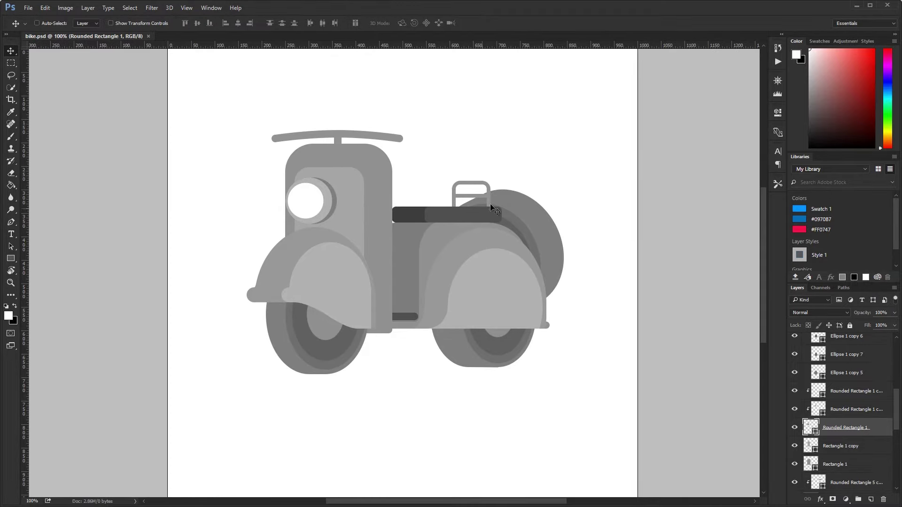
click(778, 81)
ctrl+click(426, 293)
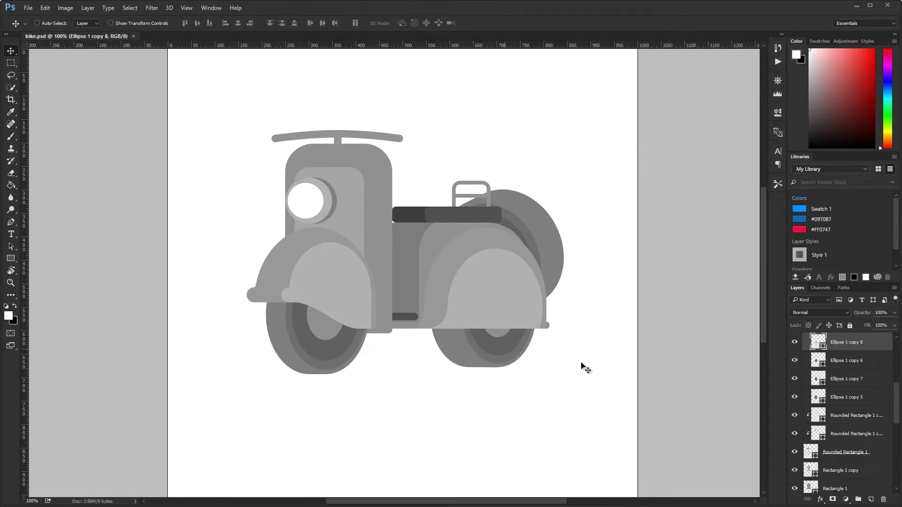
Step: Draw a tall narrow light-grey rectangle on a new layer over the front fender
click(873, 498)
key(u)
drag(213, 251, 225, 328)
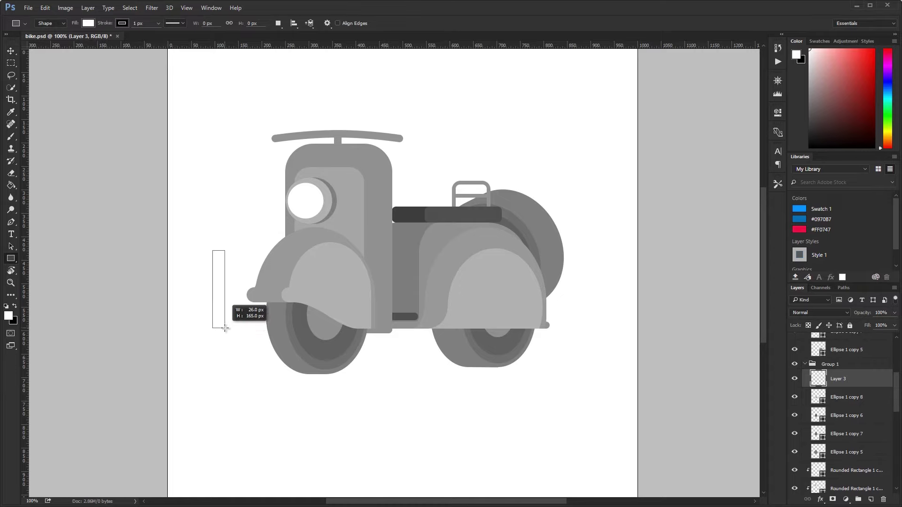
drag(219, 289, 303, 297)
click(122, 23)
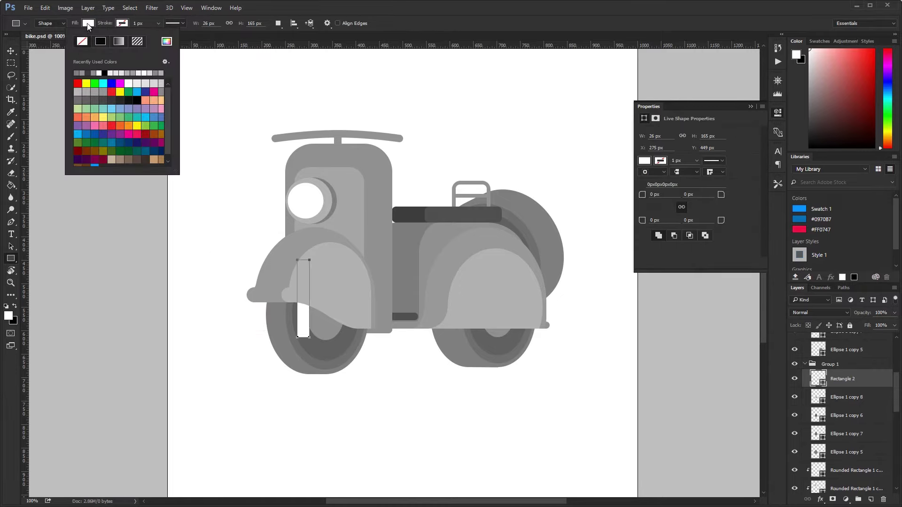
click(88, 23)
double_click(107, 71)
scroll(301, 337, up, 5)
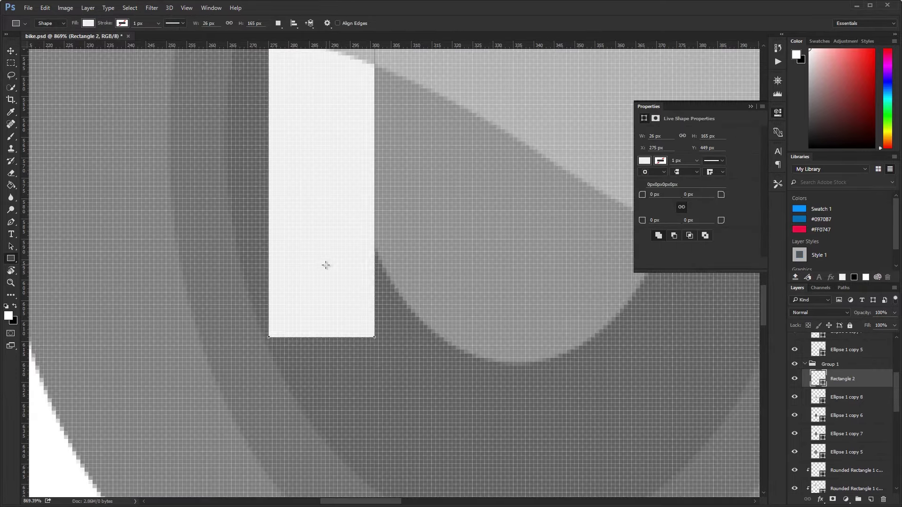
Step: Draw an ellipse across the rectangle and align it with the rectangle's bottom
mouse_move(269, 203)
mouse_down()
mouse_move(375, 285)
mouse_move(374, 257)
mouse_up()
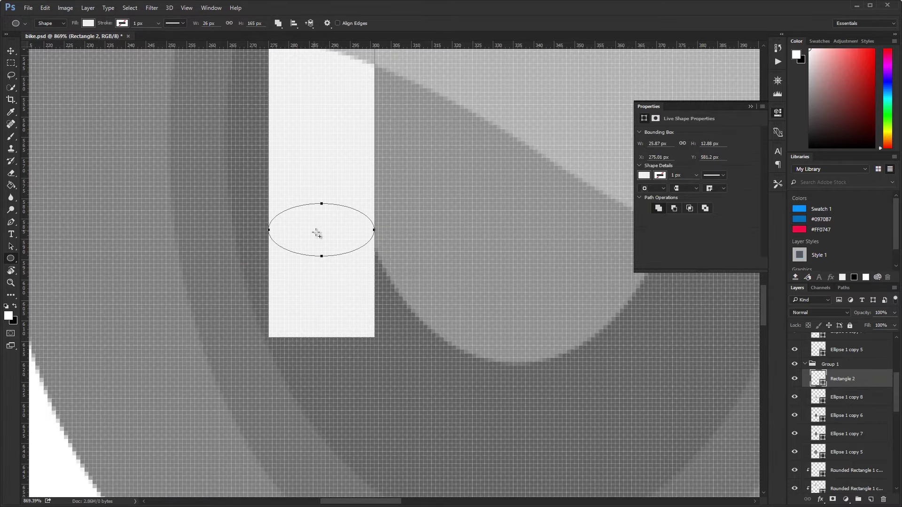
key(i)
key(ctrl+k)
key(Escape)
key(u)
key(shift+Down)
key(shift+Down)
key(Down)
key(Down)
key(Down)
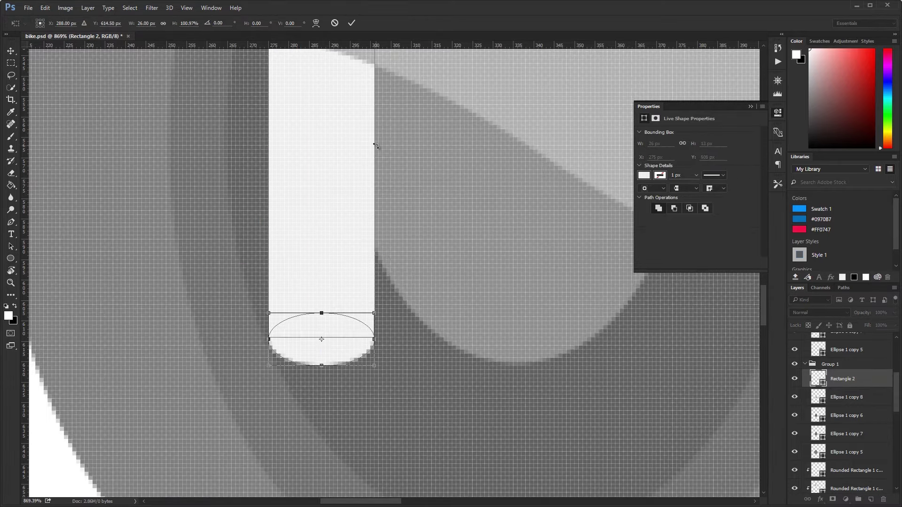
key(ctrl+1)
Step: Rotate the rectangle about 24° into place
key(ctrl+t)
mouse_move(396, 265)
mouse_down()
mouse_move(427, 244)
mouse_move(413, 250)
mouse_up()
key(Return)
key(p)
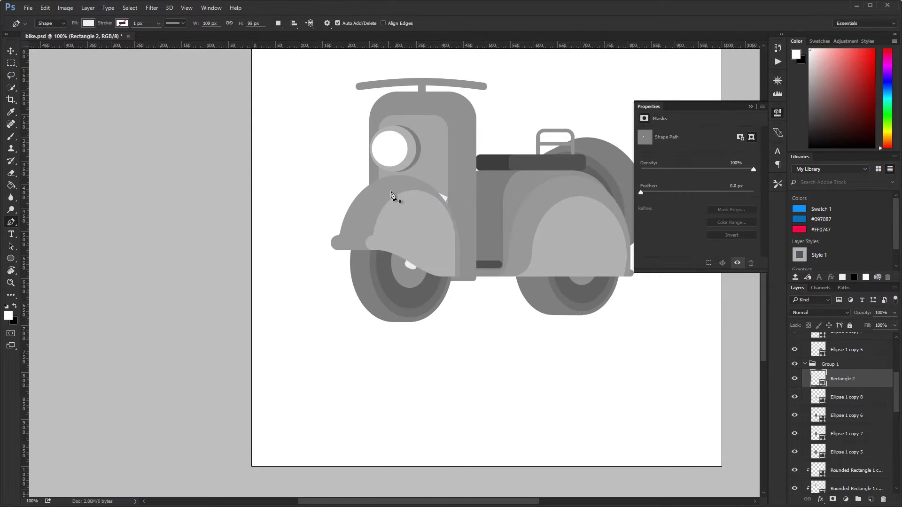
key(v)
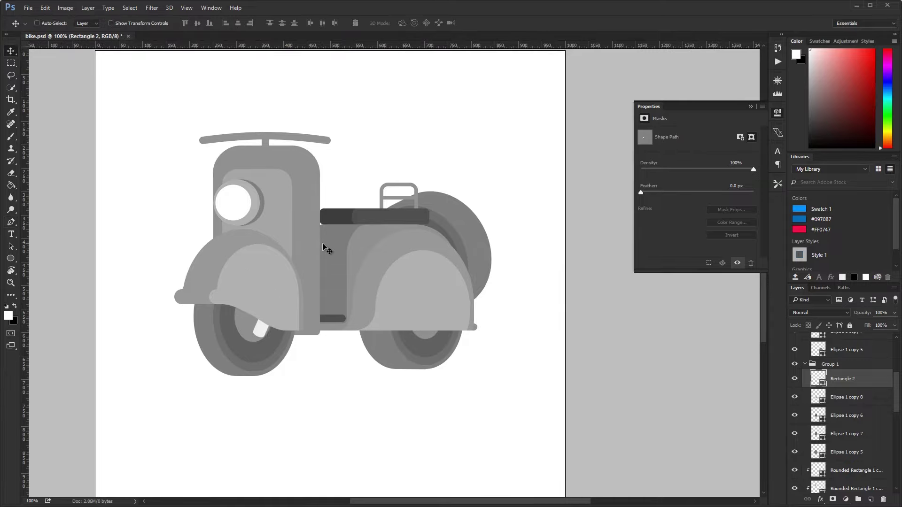
scroll(304, 308, up, 5)
key(ctrl+1)
scroll(503, 297, up, 8)
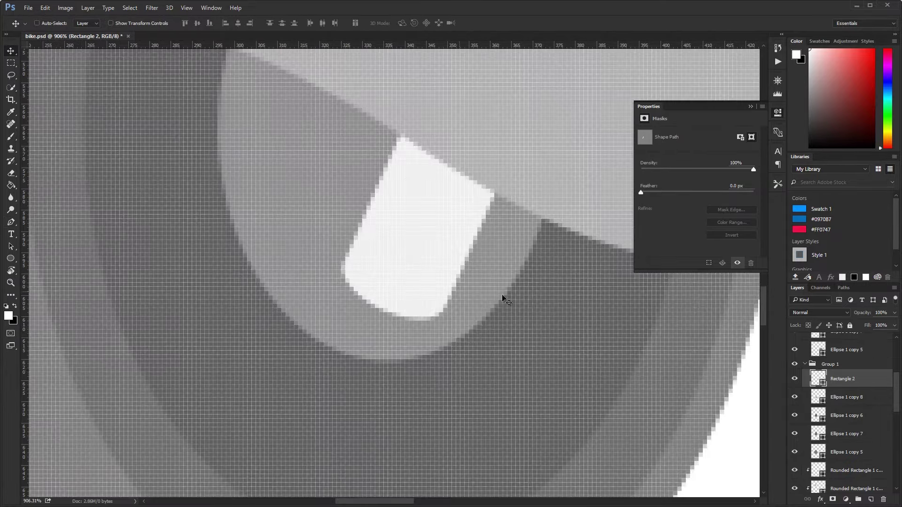
Step: Copy the rounded end into its own layer clipped inside the shape
key(p)
key(ctrl+k)
key(Escape)
key(ctrl+j)
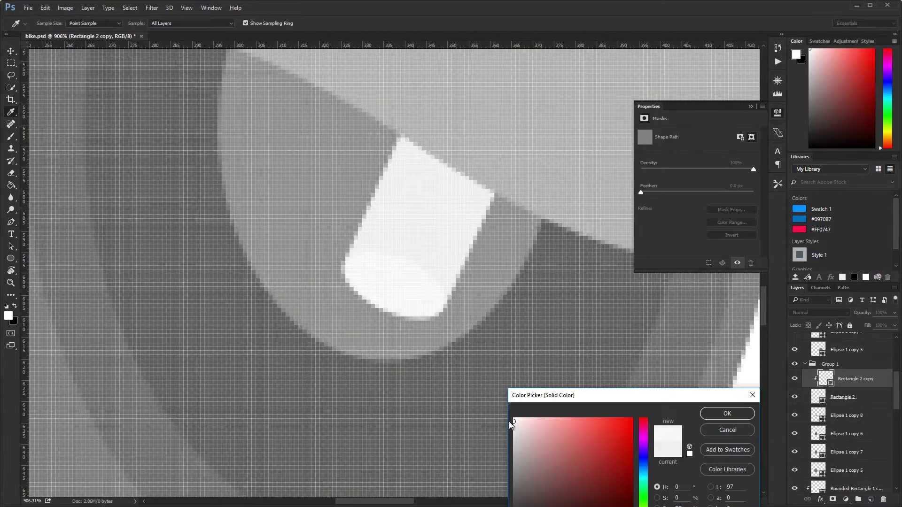
scroll(509, 413, down, 15)
Step: Duplicate an ellipse, resize it, and set its fill colour
key(ctrl+j)
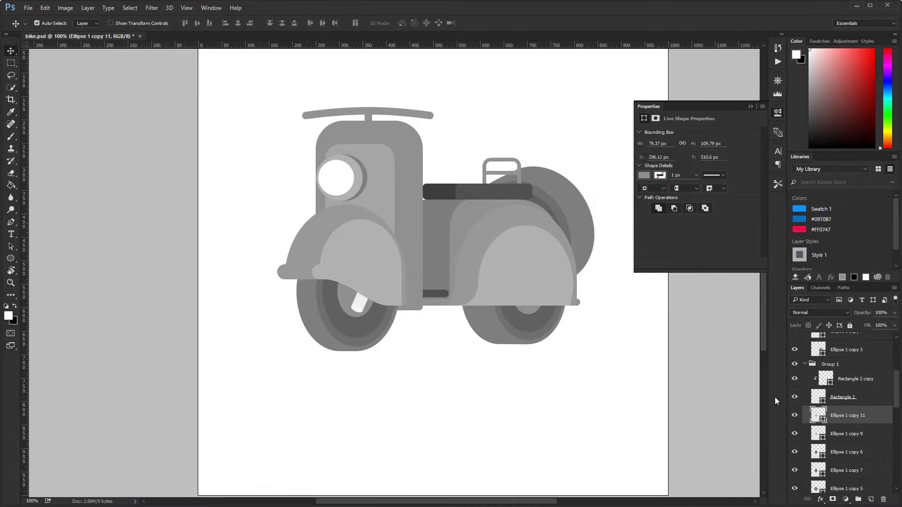
key(ctrl+t)
key(Return)
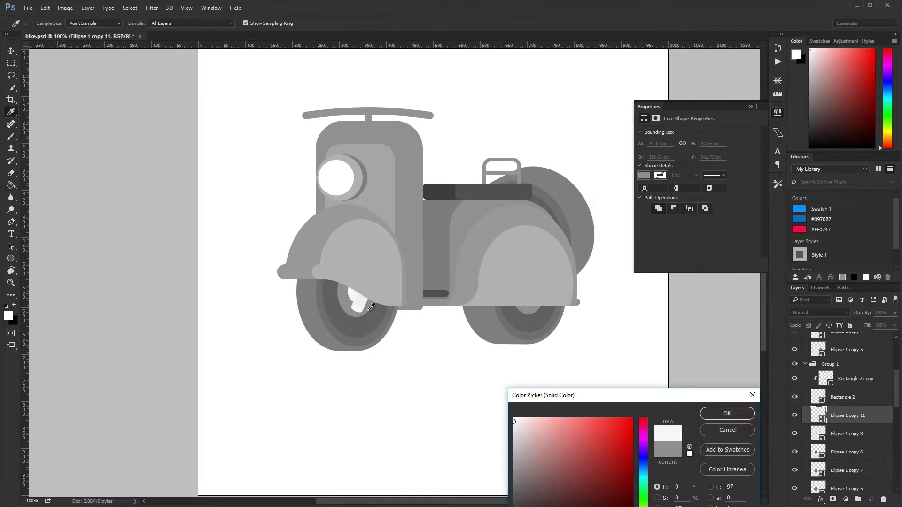
key(Return)
scroll(479, 268, right, 2)
Step: Recolour Rectangle 2 grey and select all the wheel layers in Group 1
double_click(818, 397)
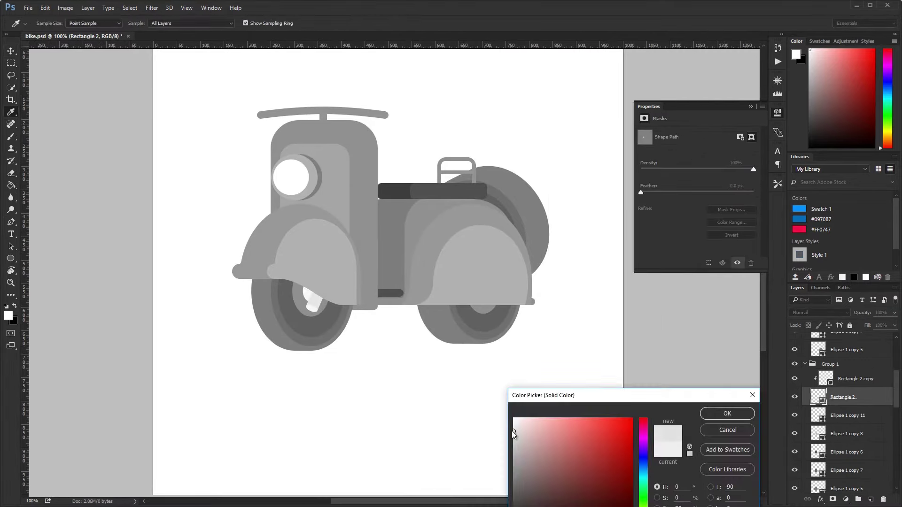
key(Return)
scroll(516, 329, right, 2)
shift+click(867, 379)
Step: Copy the wheel group to the rear, delete its strut layers, and nudge it under the fender
drag(897, 407, 898, 392)
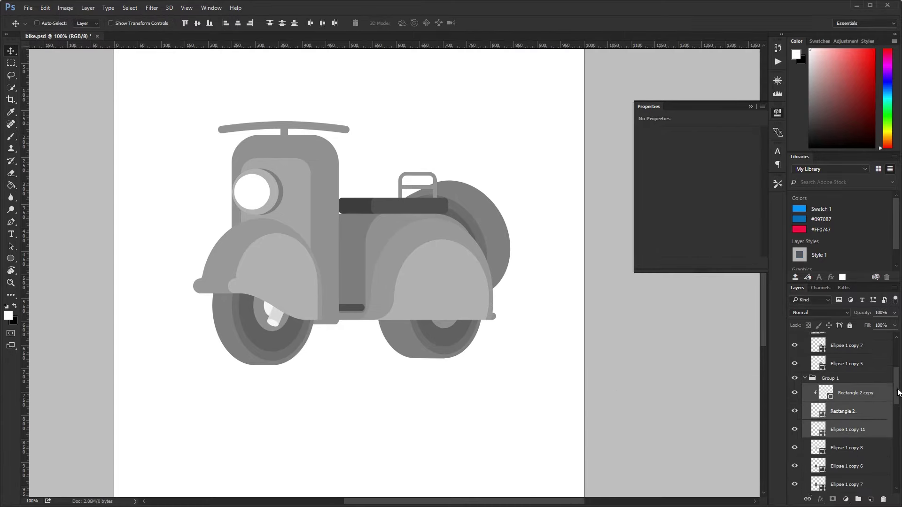
drag(362, 270, 543, 278)
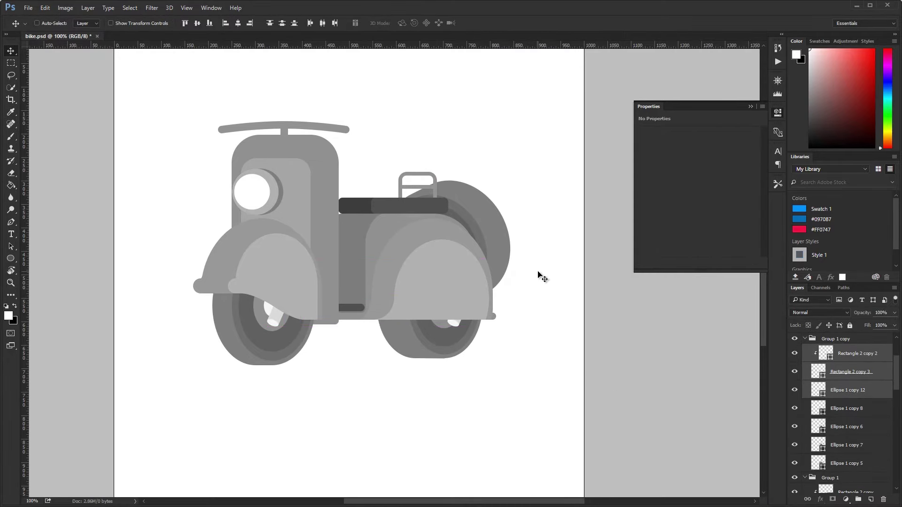
key(Delete)
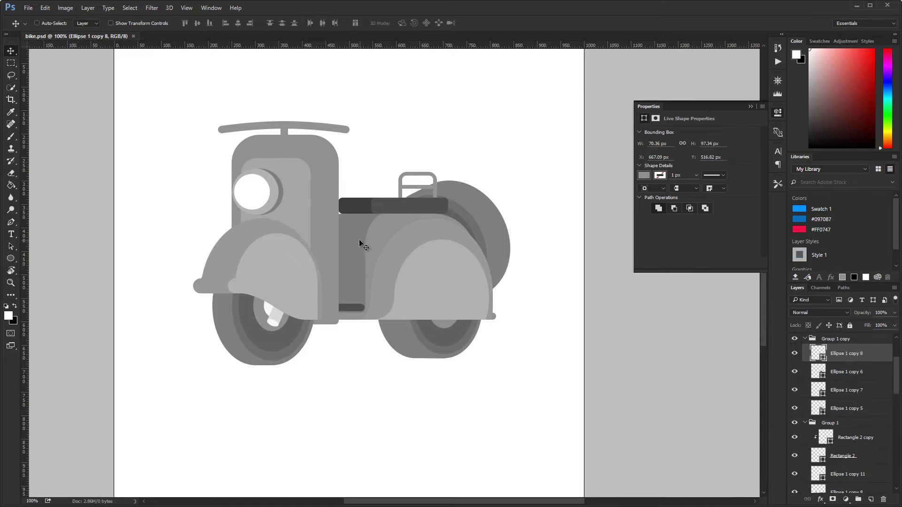
scroll(366, 310, left, 2)
scroll(367, 310, down, 1)
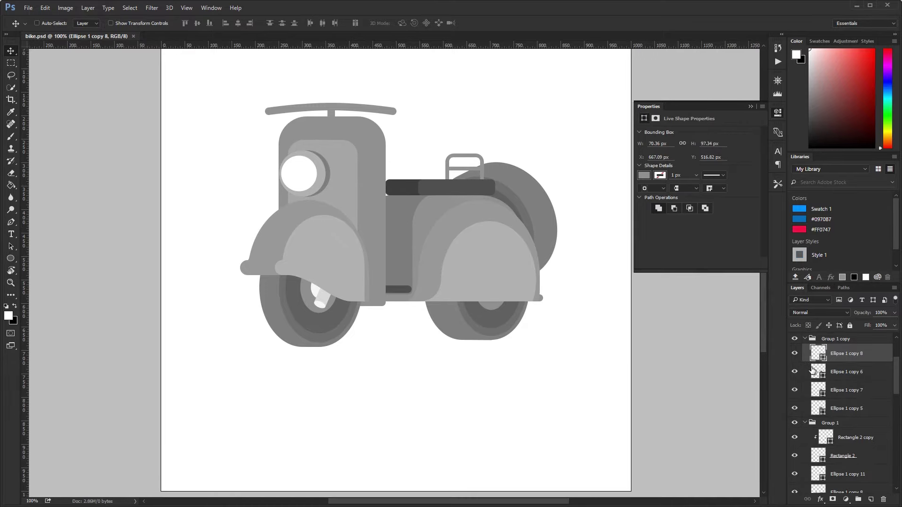
click(834, 338)
drag(510, 329, 350, 336)
key(ctrl+z)
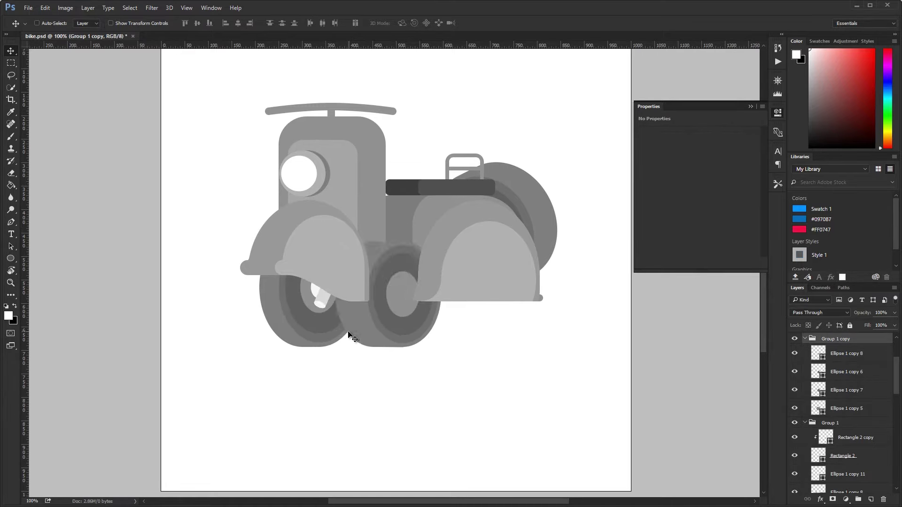
key(shift+Up)
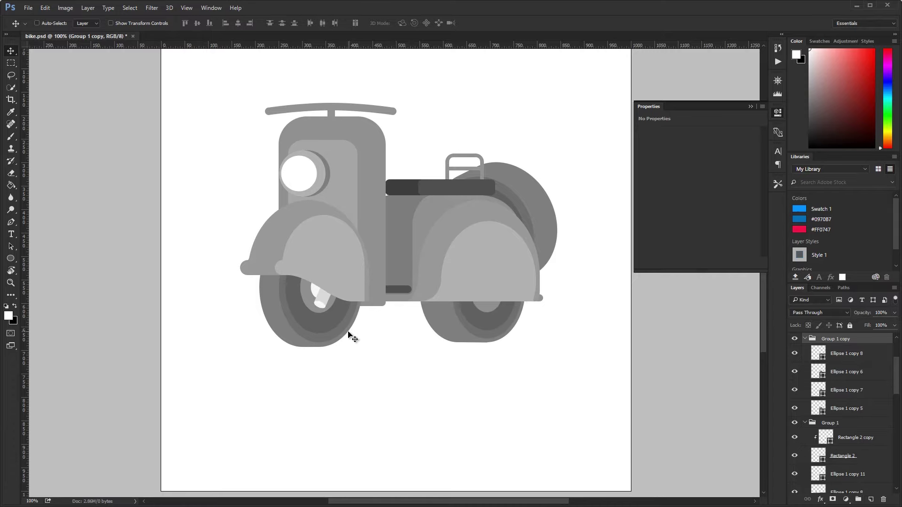
Step: Inspect the rear fender and seat backrest paths, then save the document
ctrl+click(443, 212)
key(p)
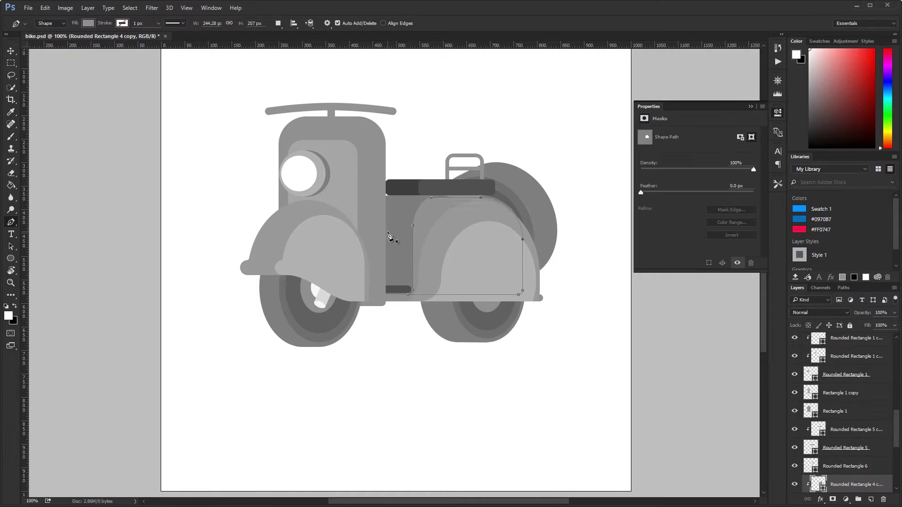
scroll(469, 189, up, 5)
ctrl+click(500, 222)
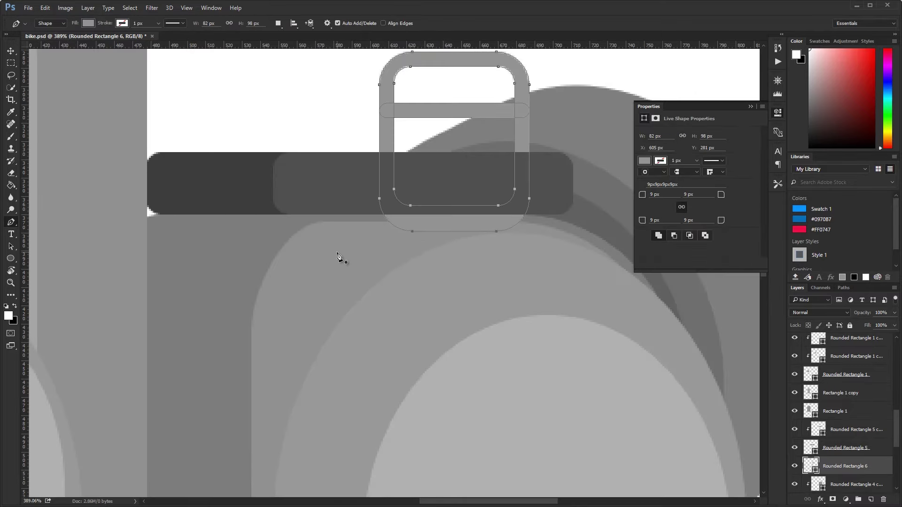
scroll(338, 257, down, 5)
ctrl+click(424, 242)
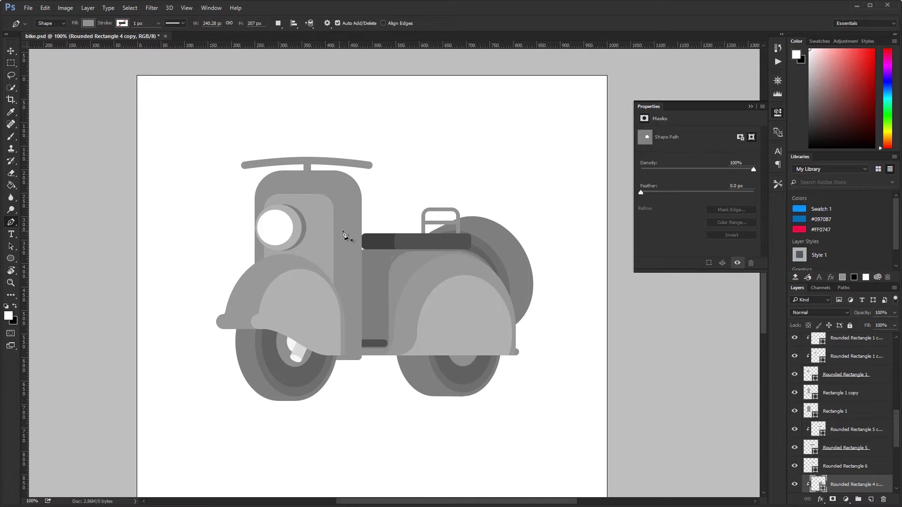
key(v)
key(ctrl+s)
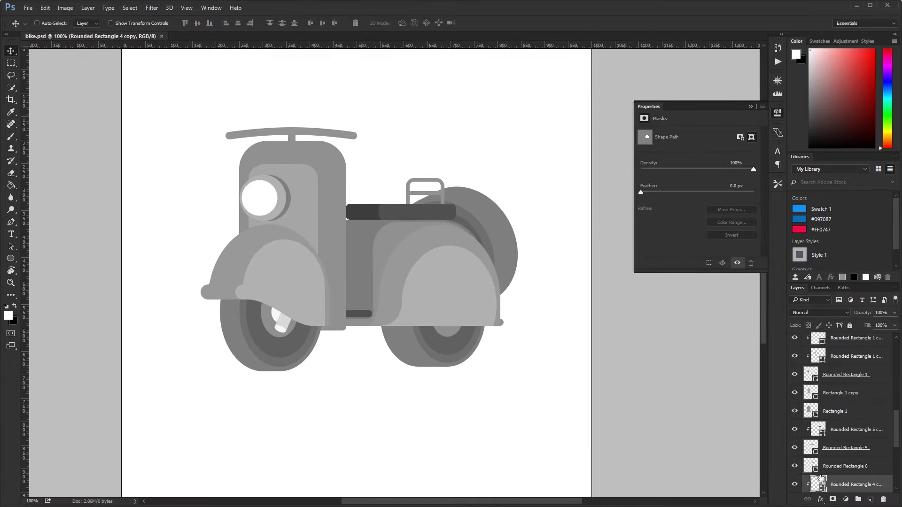
Step: Reshape the ellipse path inside the front fender
ctrl+click(304, 282)
key(p)
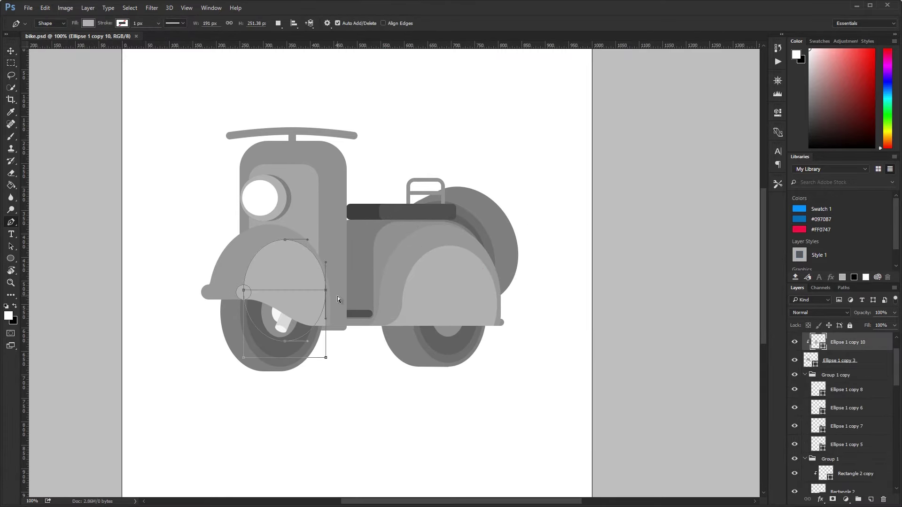
key(Return)
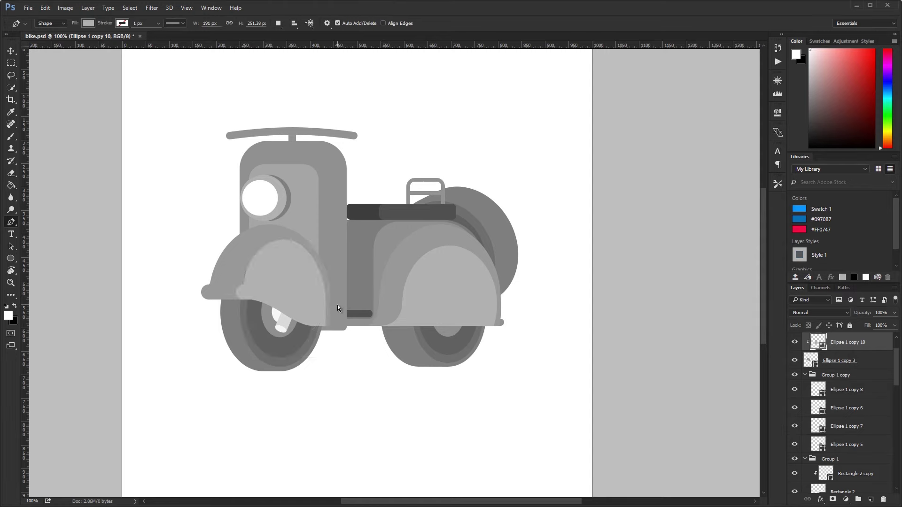
key(v)
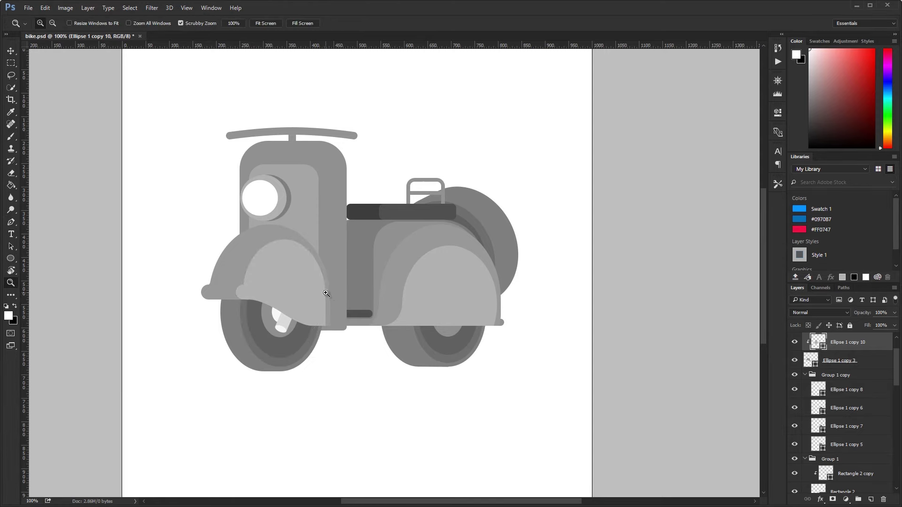
scroll(326, 294, up, 3)
ctrl+click(329, 193)
ctrl+click(188, 215)
scroll(866, 345, down, 1)
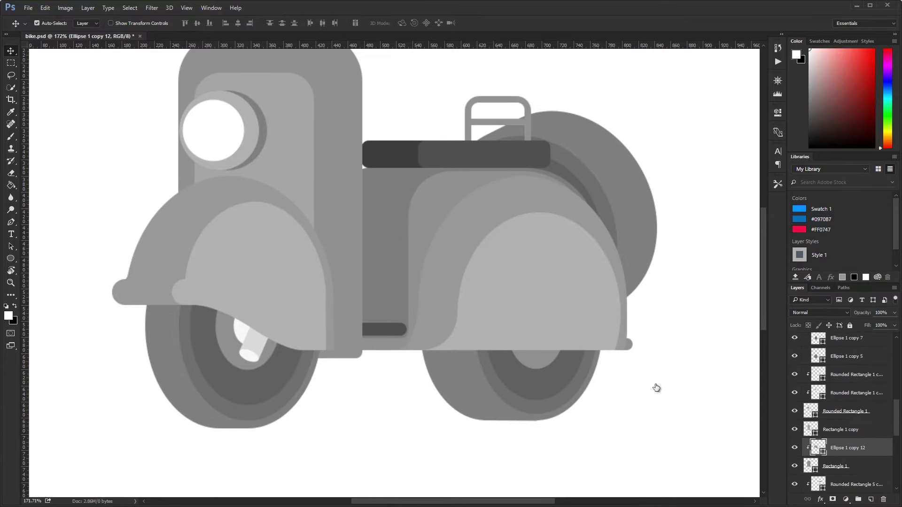
Step: Enlarge a darker front fender copy and subtract a rectangle to trim it into a rim
key(Return)
key(ctrl+t)
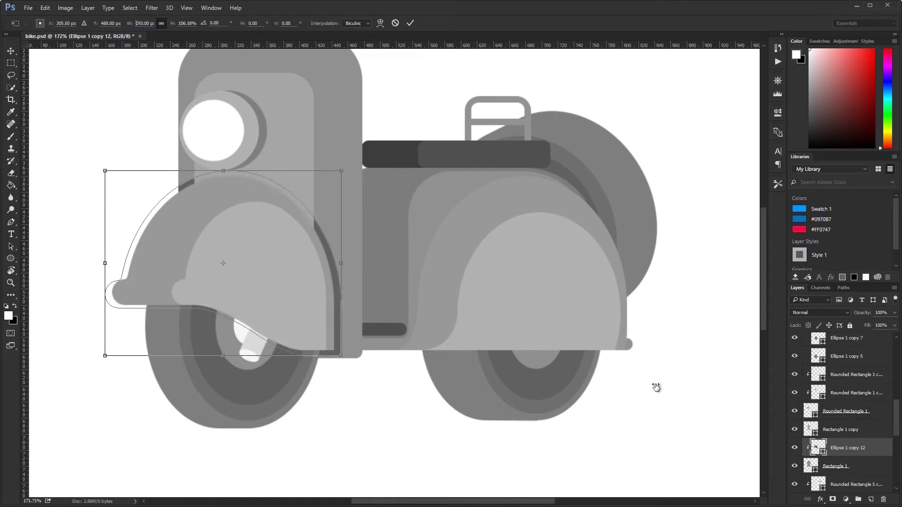
key(Return)
key(ctrl+minus)
key(ctrl+minus)
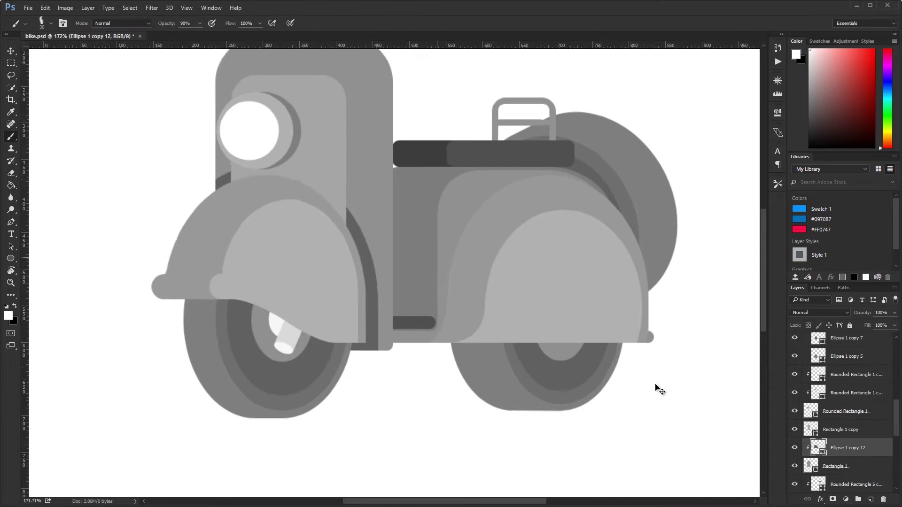
key(u)
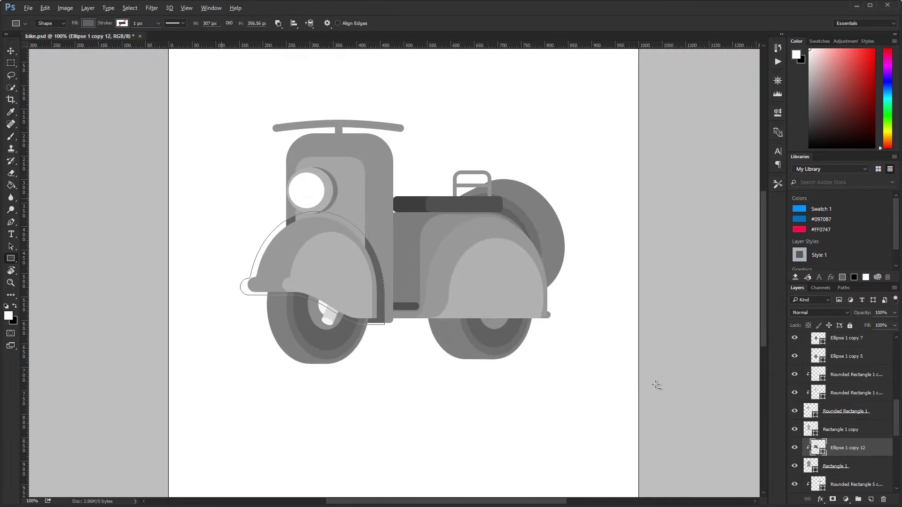
drag(217, 192, 353, 358)
click(278, 23)
click(301, 64)
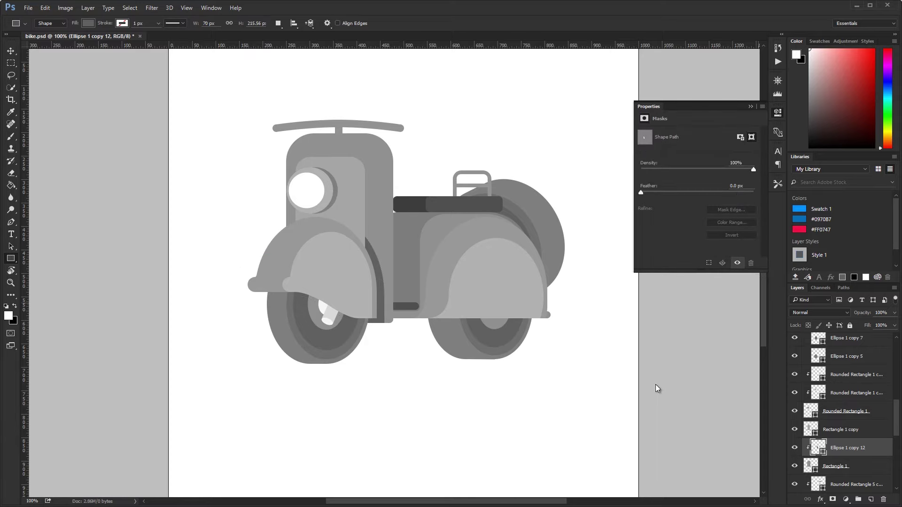
Step: Add a lighter front body copy with 60 px top and 8 px bottom corners
key(alt+bracketleft)
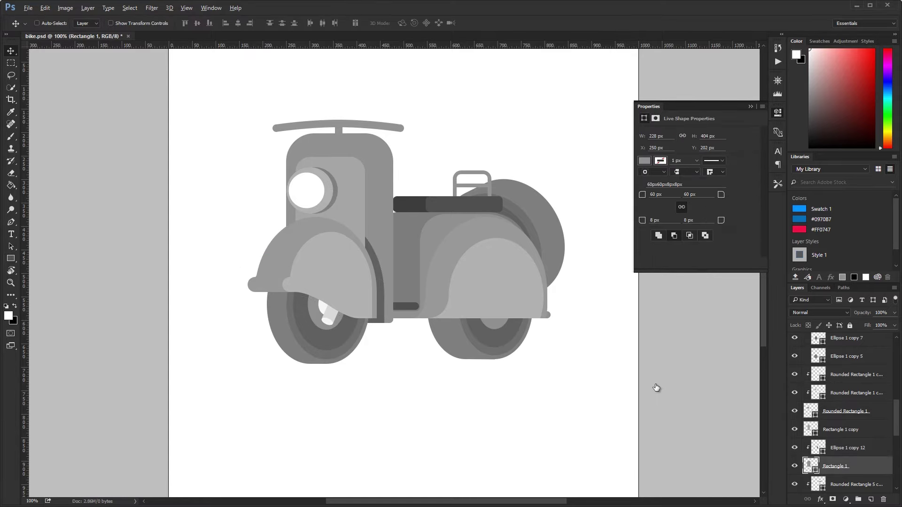
key(ctrl+j)
key(p)
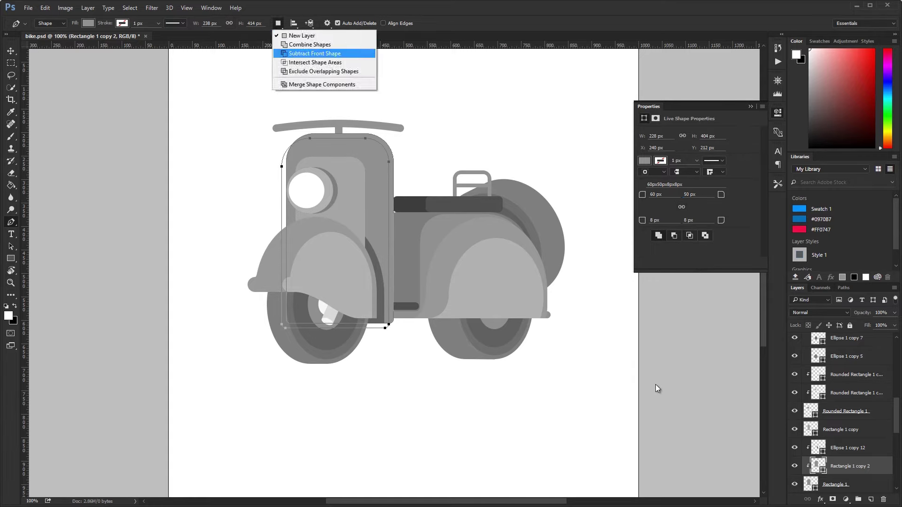
key(Return)
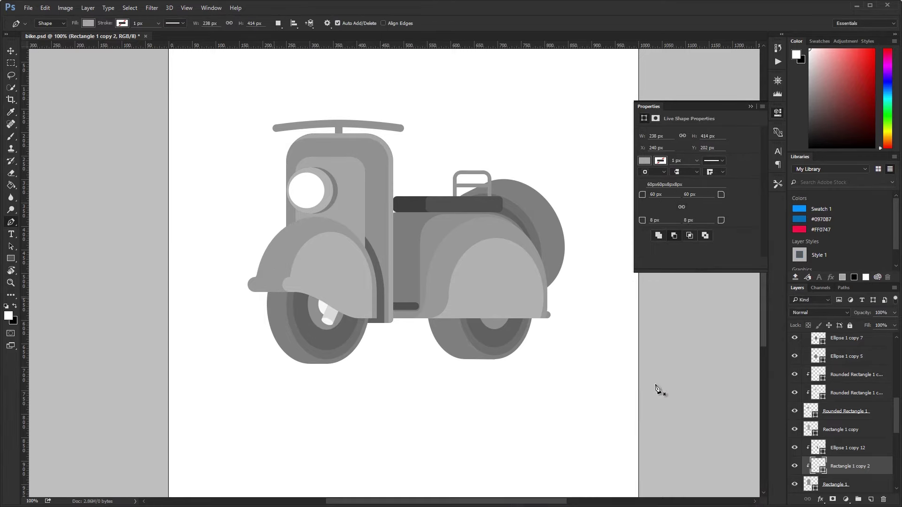
key(p)
key(ctrl+plus)
key(ctrl+plus)
key(ctrl+plus)
key(ctrl+minus)
key(ctrl+minus)
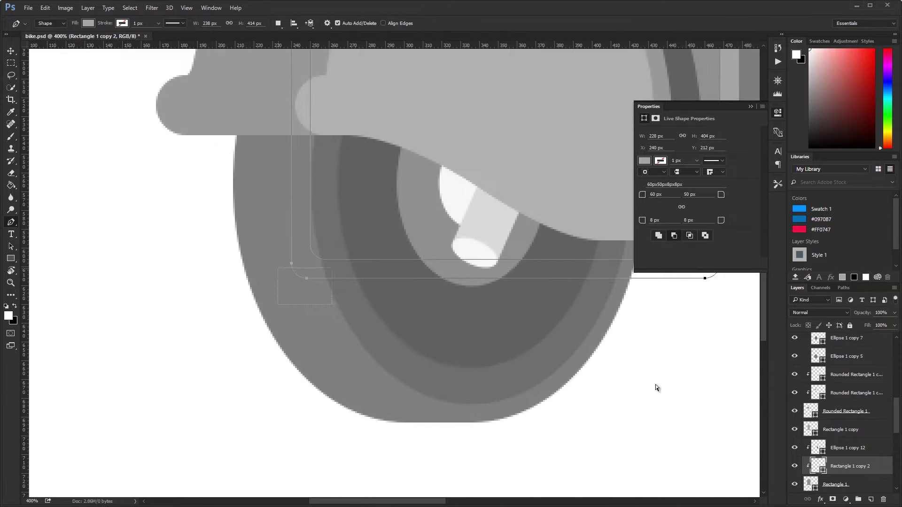
key(ctrl+minus)
key(ctrl+plus)
key(ctrl+plus)
key(ctrl+z)
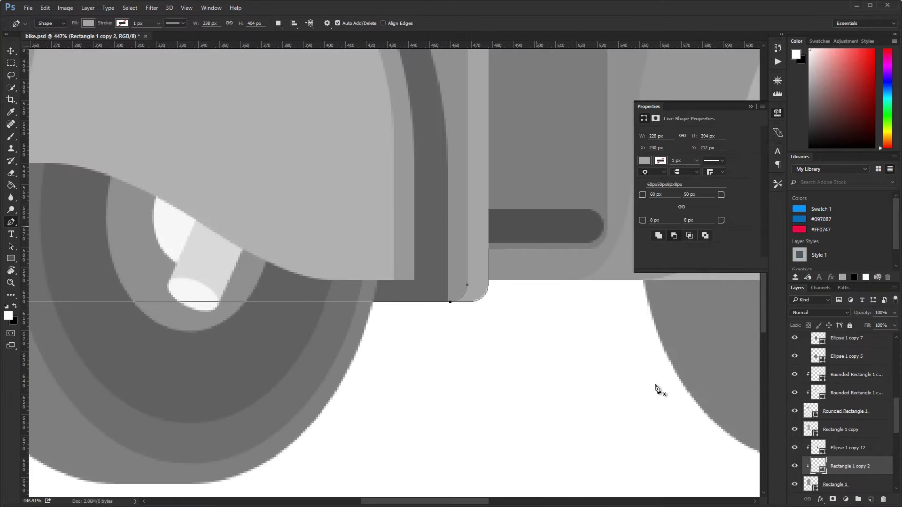
key(ctrl+1)
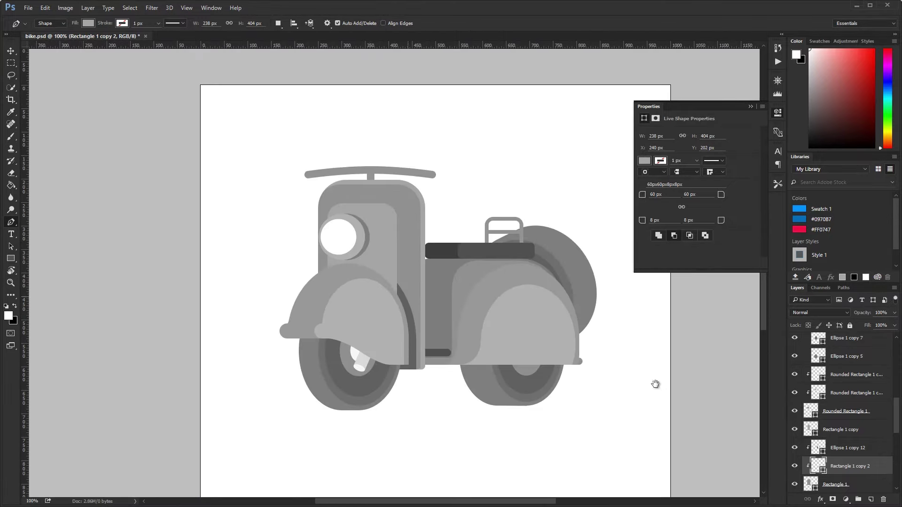
key(v)
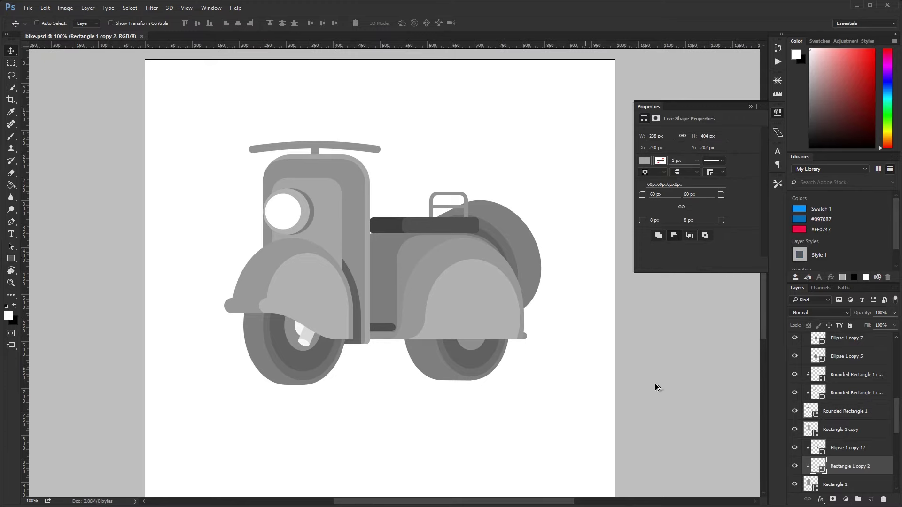
key(alt+comma)
Step: Add a clipped, resized copy of the wheel ellipse and set dark grey tyre and white rim colours
key(p)
key(ctrl+j)
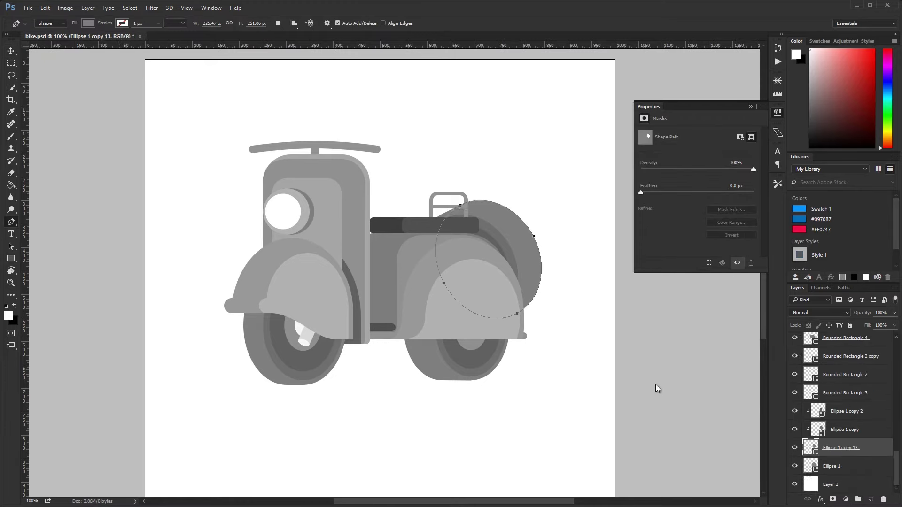
key(ctrl+alt+g)
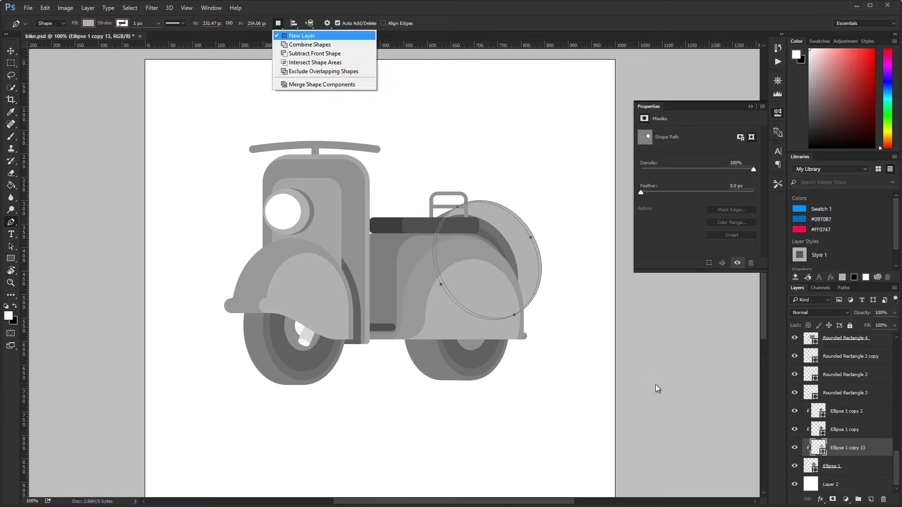
key(ctrl+t)
key(Return)
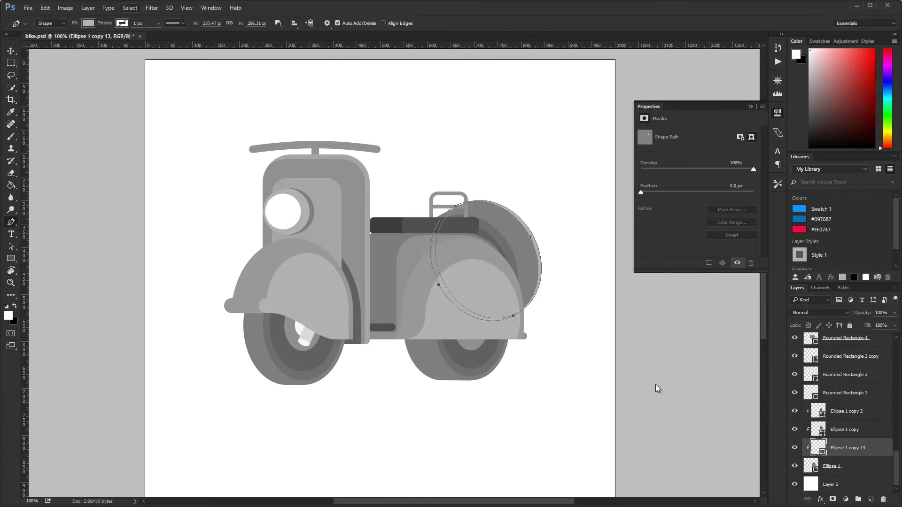
key(Return)
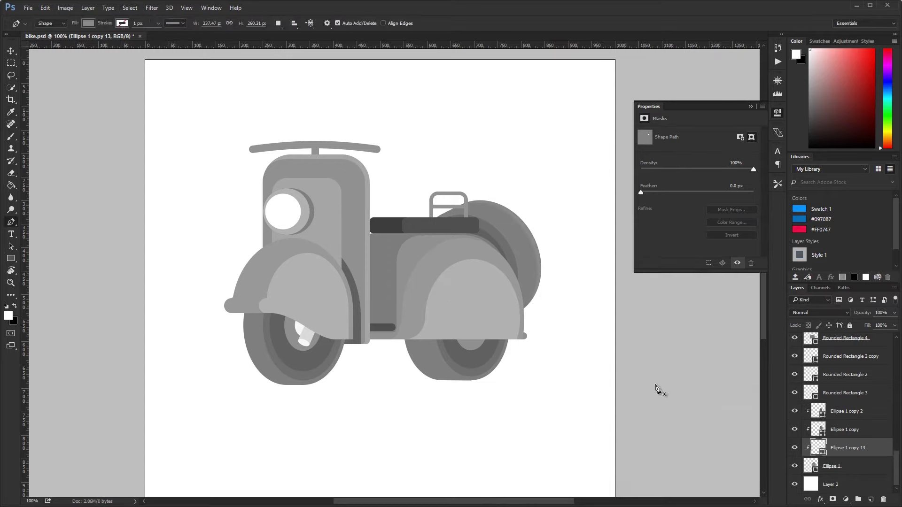
key(v)
scroll(655, 385, down, 1)
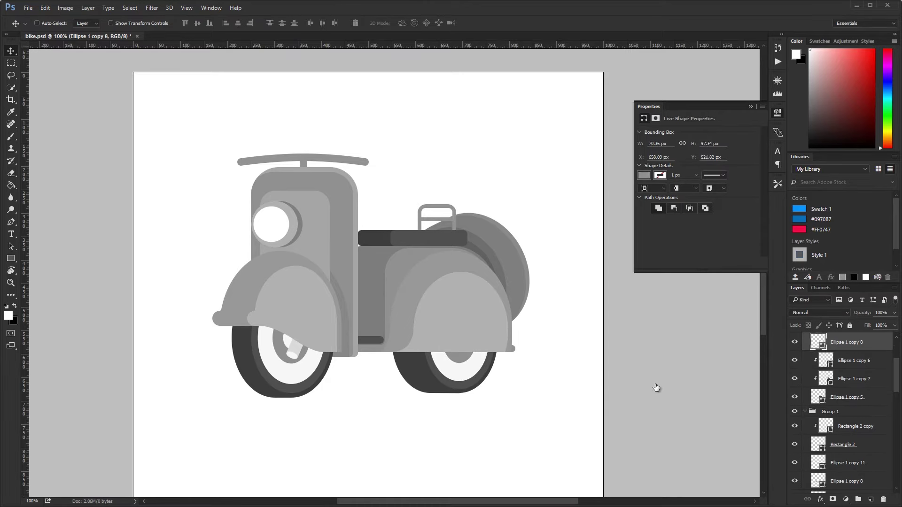
Step: Try black rectangle bands on a clipped layer across the rear wheel top, undoing them
key(ctrl+shift+alt+n)
drag(470, 369, 498, 369)
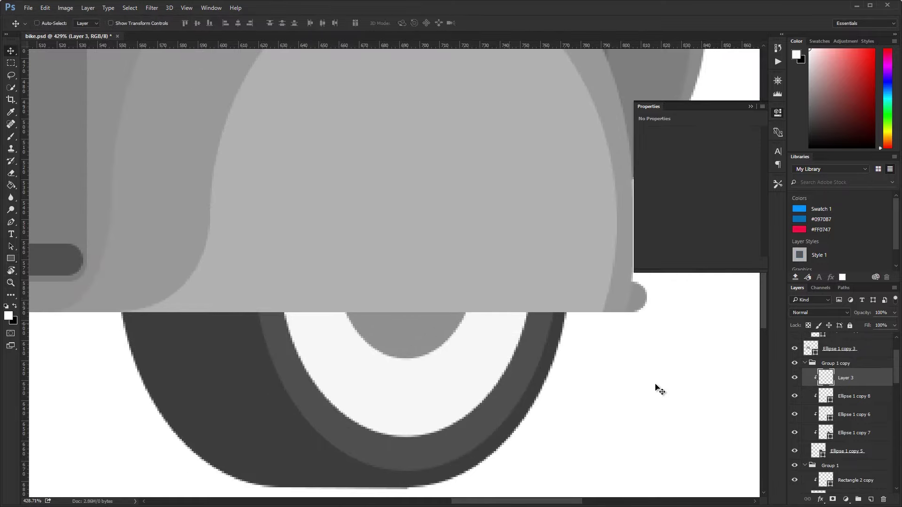
key(u)
drag(332, 301, 597, 323)
key(ctrl+alt+z)
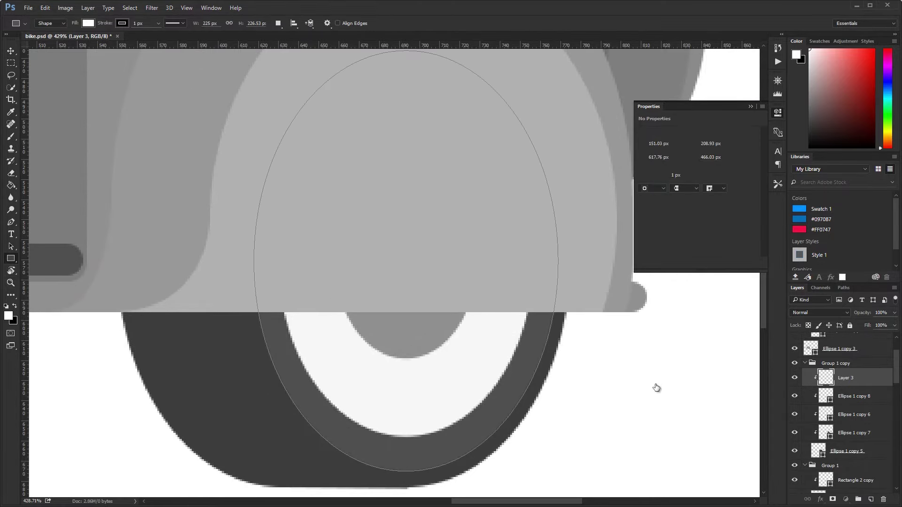
key(ctrl+alt+z)
key(ctrl+shift+alt+n)
key(ctrl+alt+g)
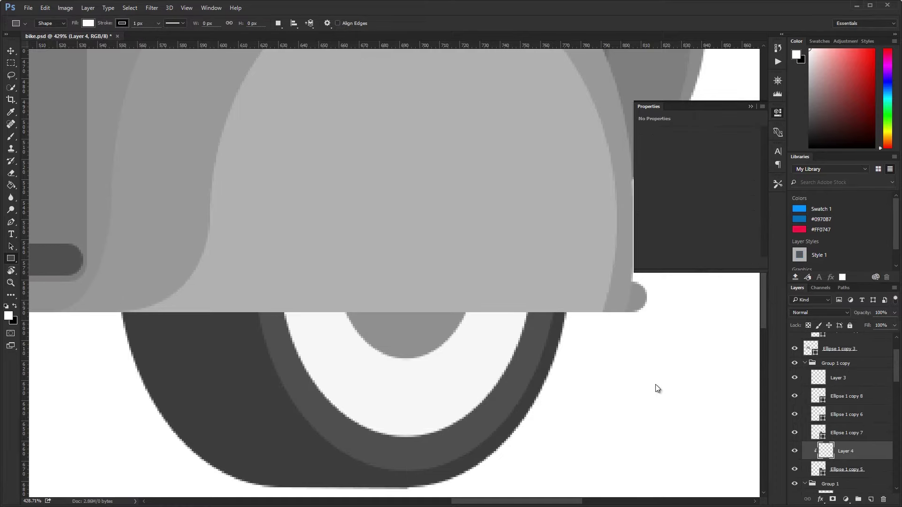
key(x)
drag(109, 295, 581, 320)
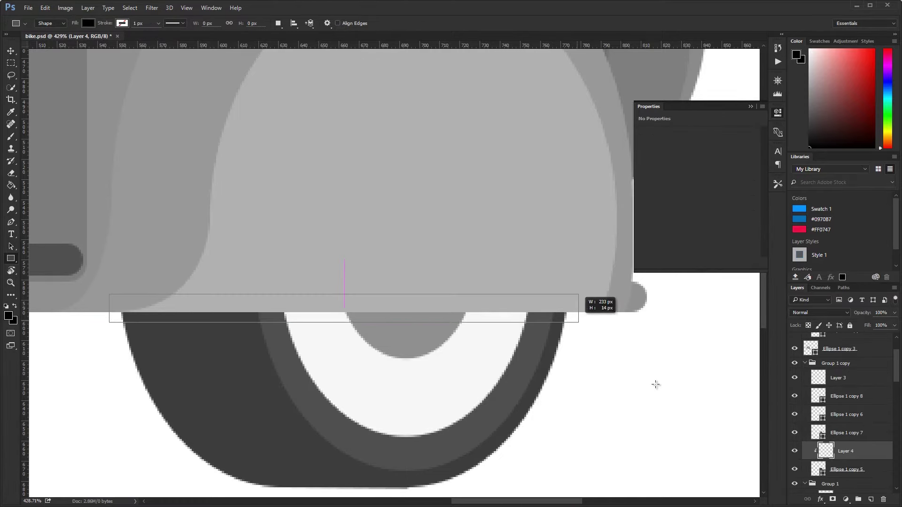
key(ctrl+alt+z)
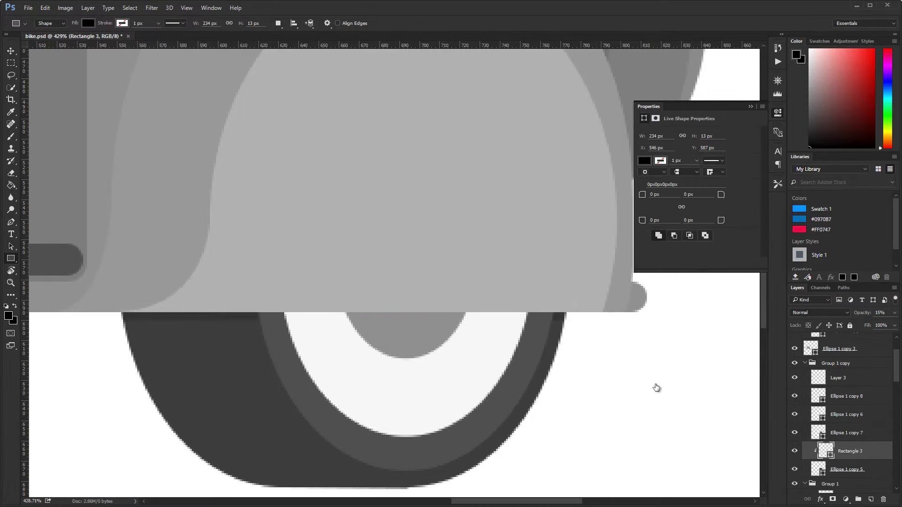
key(ctrl+alt+z)
Step: Draw a thin black band across the tire top at 15% opacity, nudged slightly down
drag(119, 291, 582, 321)
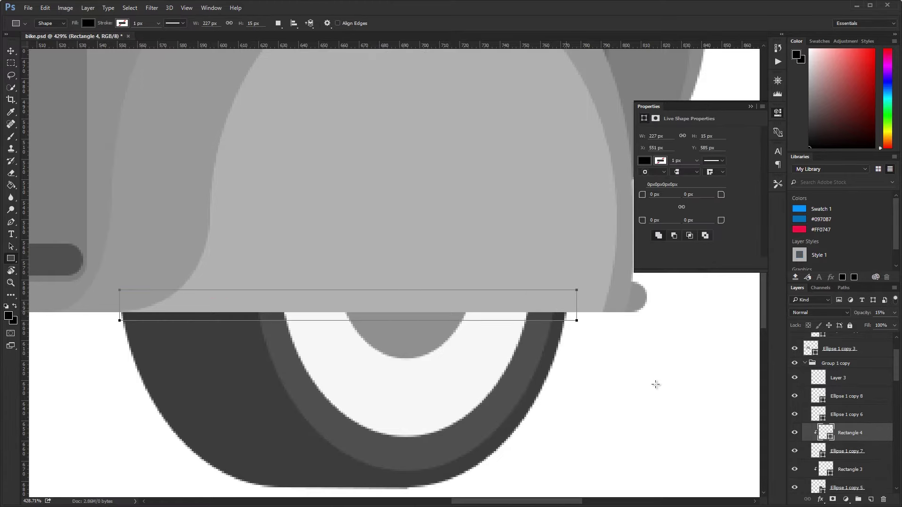
key(v)
key(1)
key(5)
key(Down)
key(Down)
key(Down)
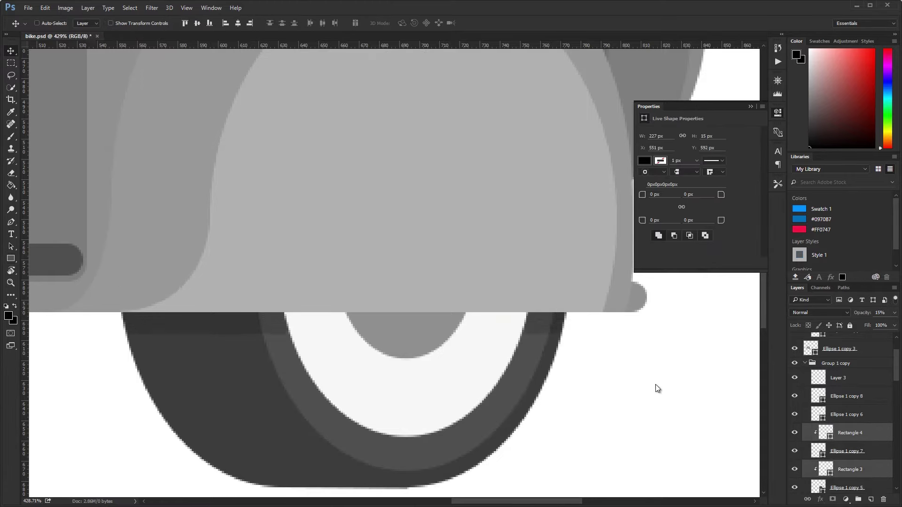
Step: Add a clipped 15% opacity shadow band across the top of the rim
key(ctrl+shift+alt+n)
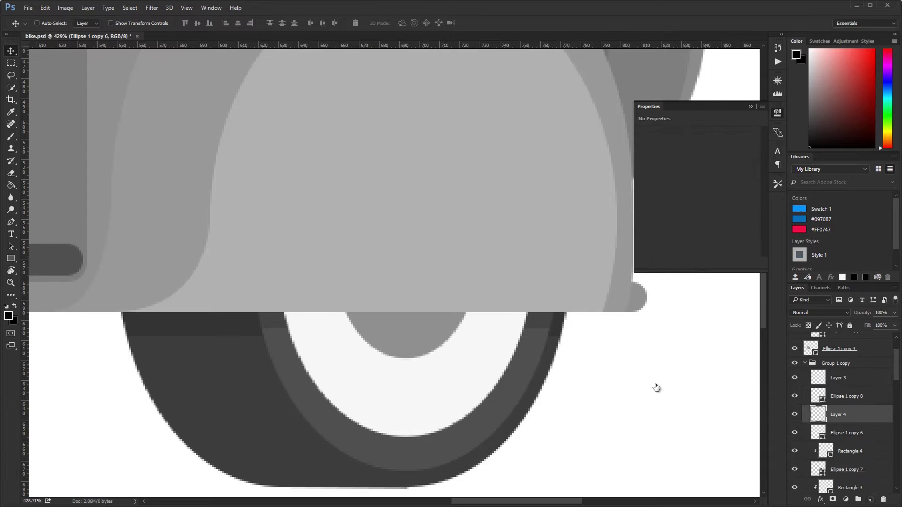
key(u)
mouse_move(256, 290)
mouse_down()
mouse_move(552, 310)
mouse_move(554, 324)
mouse_up()
key(1)
key(5)
Step: Add a clipped hub shadow band with a curved bottom edge at 15% opacity
key(alt+bracketright)
key(ctrl+shift+alt+n)
key(ctrl+alt+g)
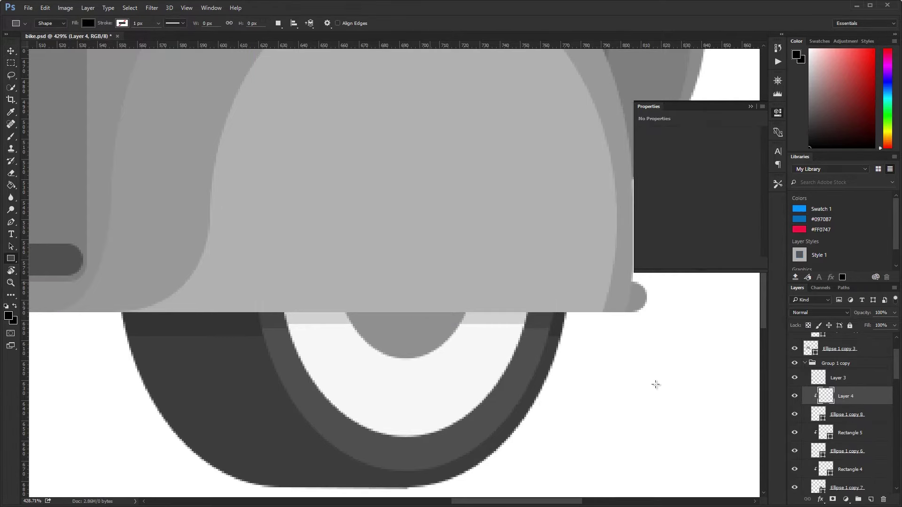
drag(346, 299, 472, 322)
key(p)
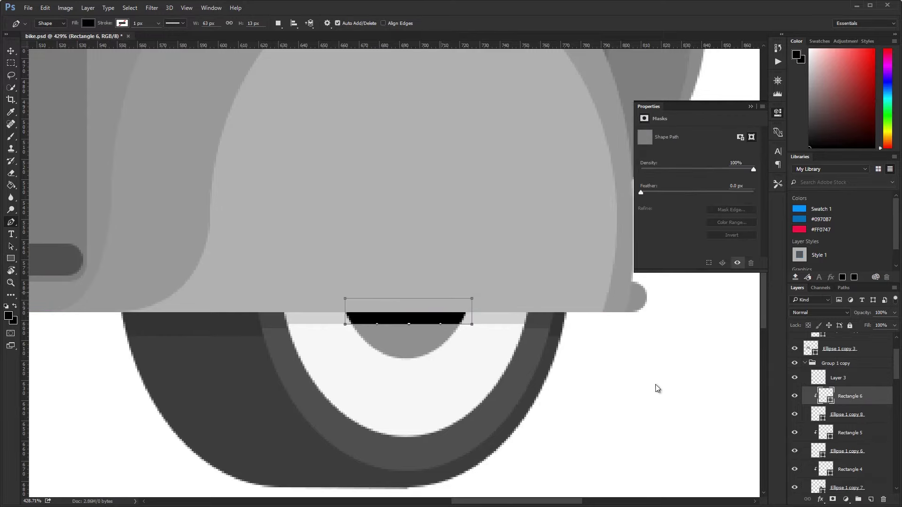
drag(409, 324, 409, 316)
key(1)
key(5)
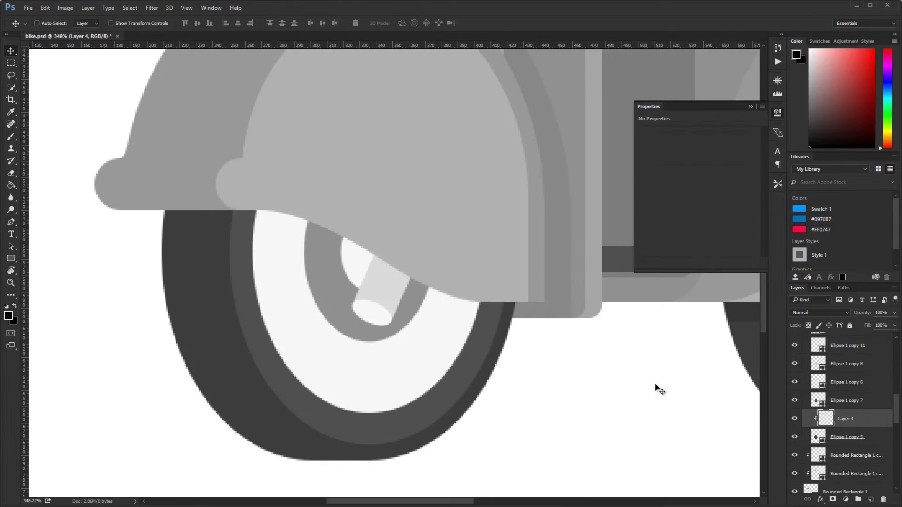
Step: Finish a curved shadow shape on the front tire at 15% opacity
key(p)
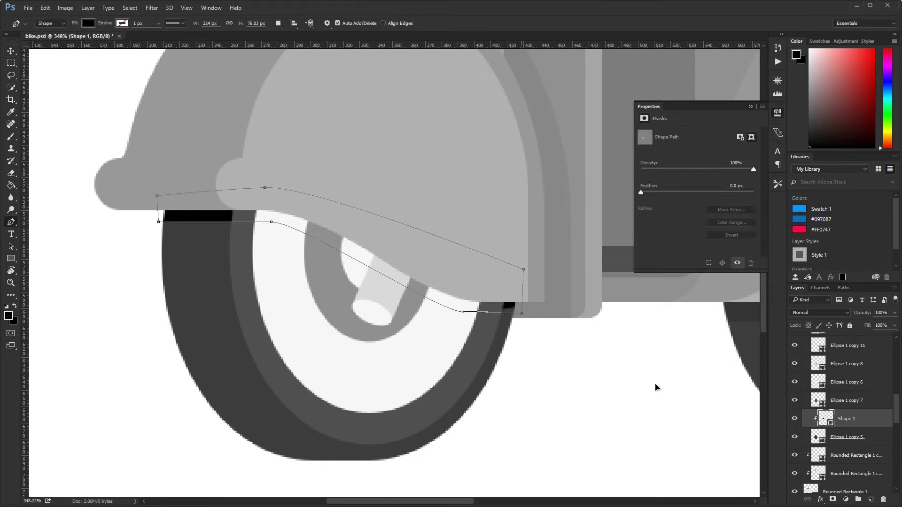
key(1)
key(5)
key(Return)
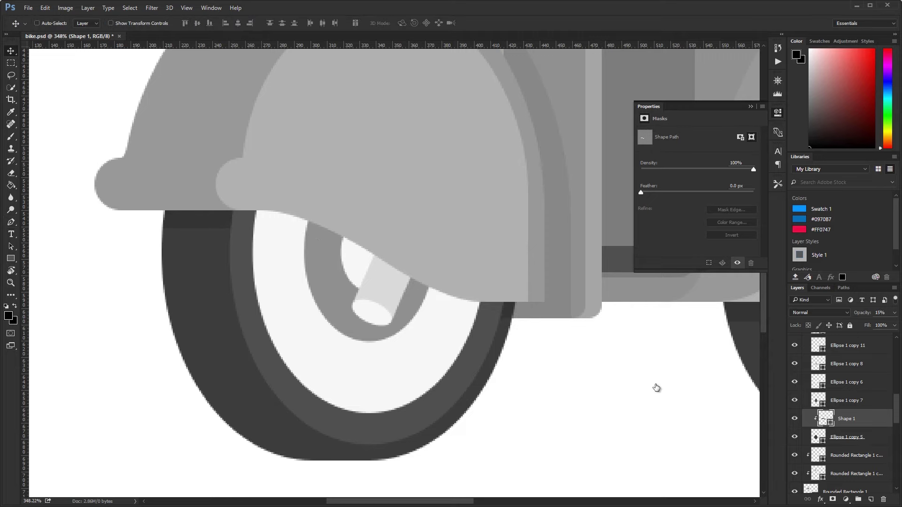
Step: Draw a black band at the fender edge on a layer clipped to the front rim
key(alt+bracketright)
key(ctrl+shift+alt+n)
key(ctrl+alt+g)
key(u)
drag(219, 201, 266, 222)
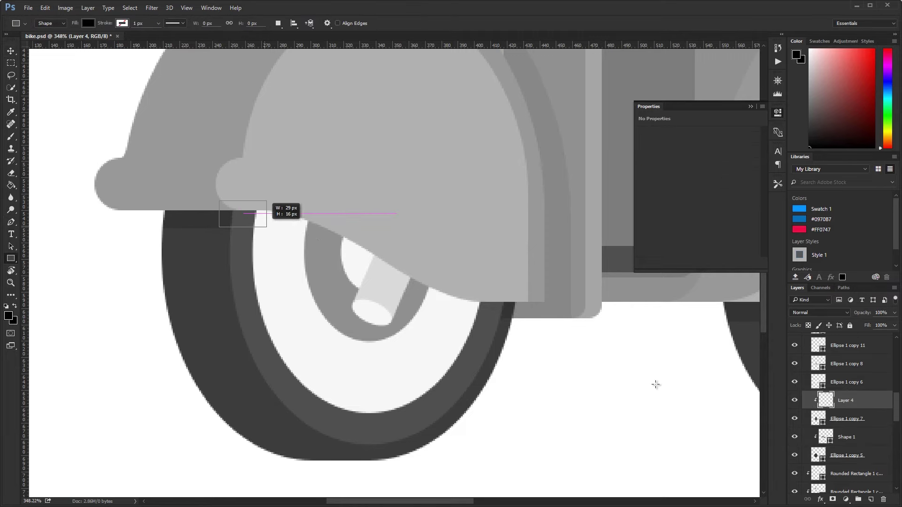
key(p)
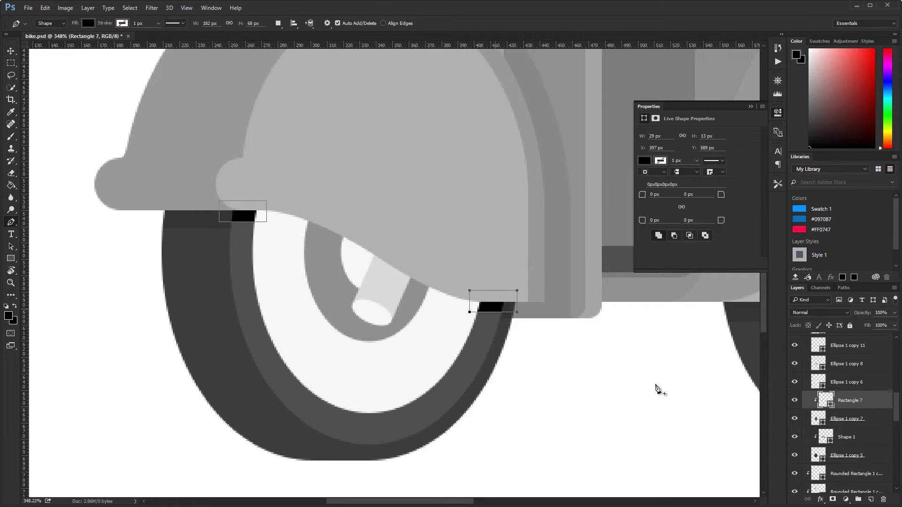
text(15)
key(alt+bracketright)
Step: Add a curved shadow path on a layer clipped to the front rim ring
key(ctrl+shift+alt+n)
key(ctrl+alt+g)
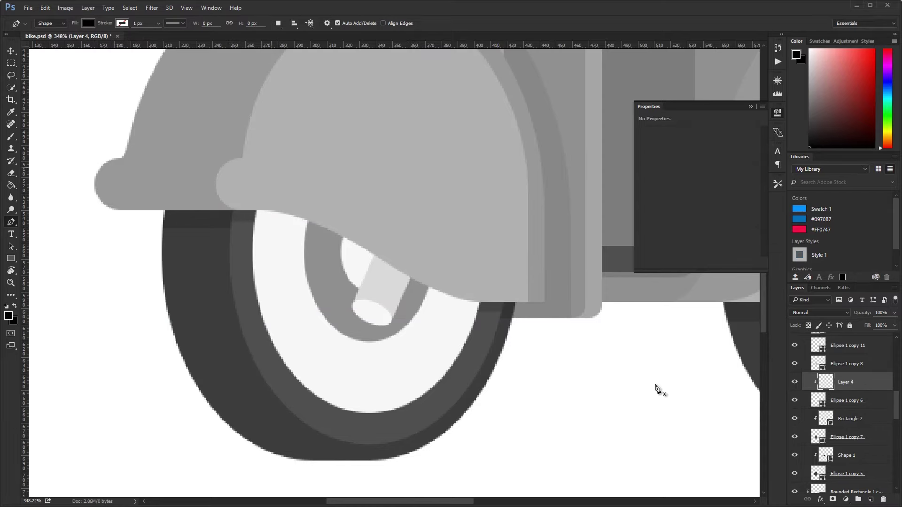
click(232, 222)
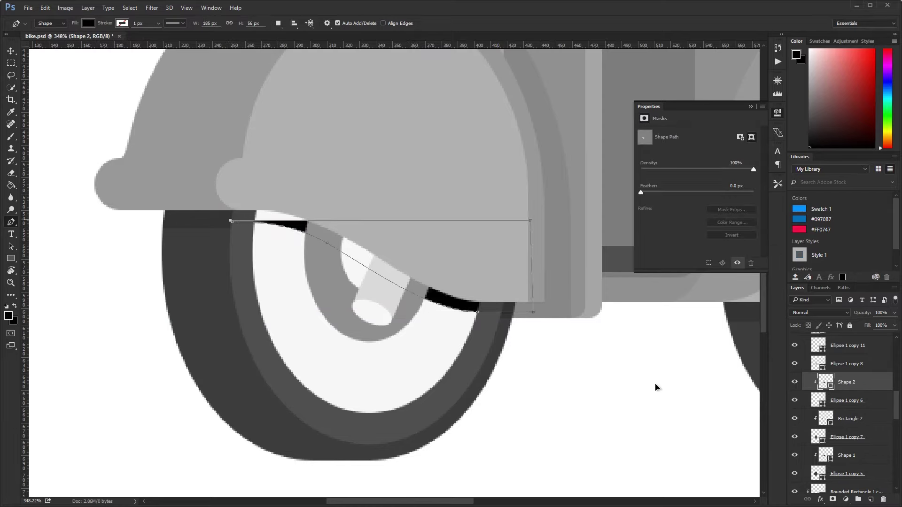
key(v)
key(alt+bracketright)
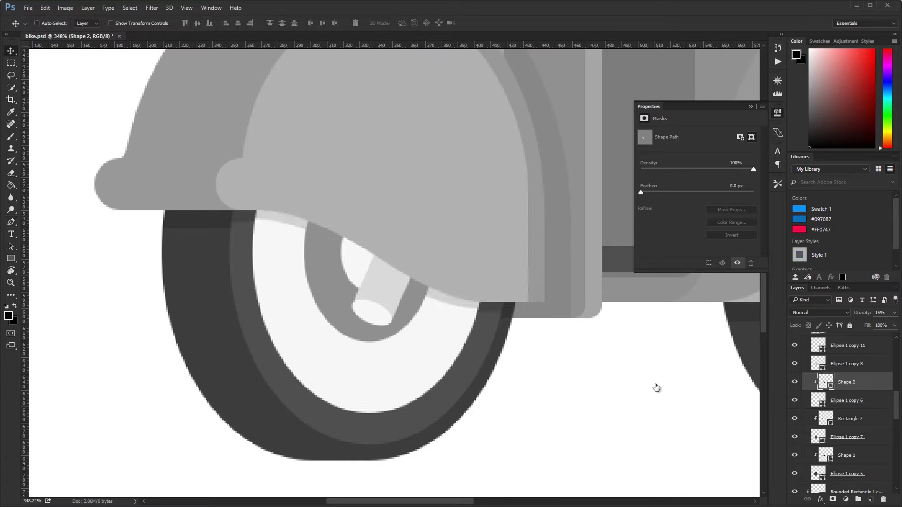
Step: Paste a curved shadow onto a clipped layer over the front hub at 15% opacity
key(ctrl+shift+alt+n)
key(ctrl+alt+g)
key(p)
key(ctrl+v)
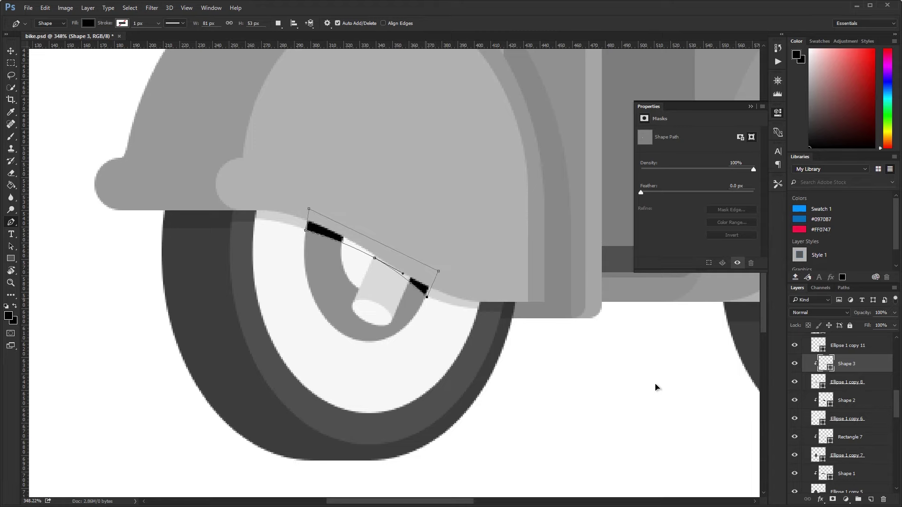
text(15)
key(Return)
key(ctrl+1)
key(v)
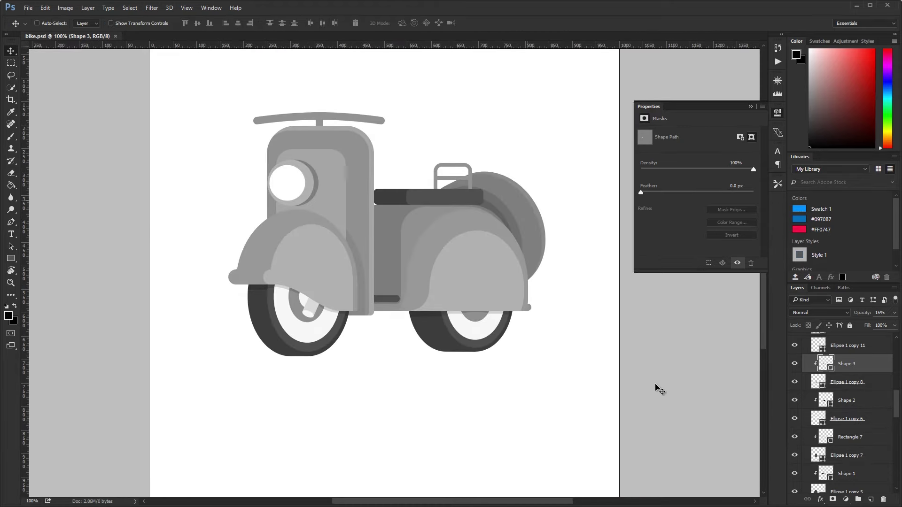
key(ctrl+plus)
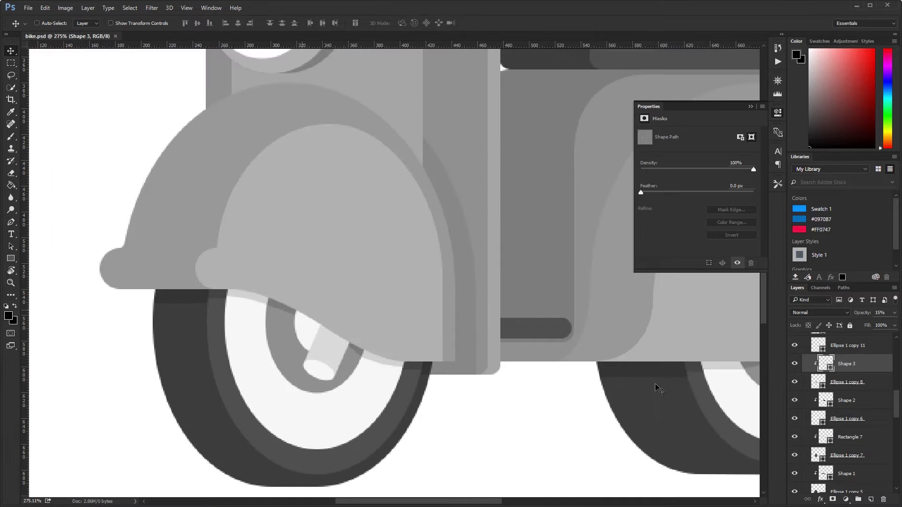
key(p)
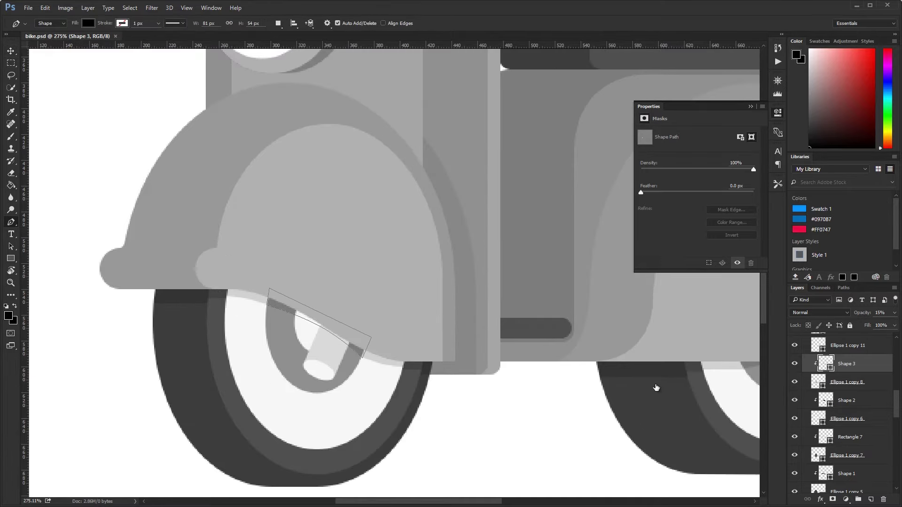
key(v)
Step: Add a small triangular shadow near the hub on a clipped layer
key(ctrl+shift+alt+n)
key(ctrl+alt+g)
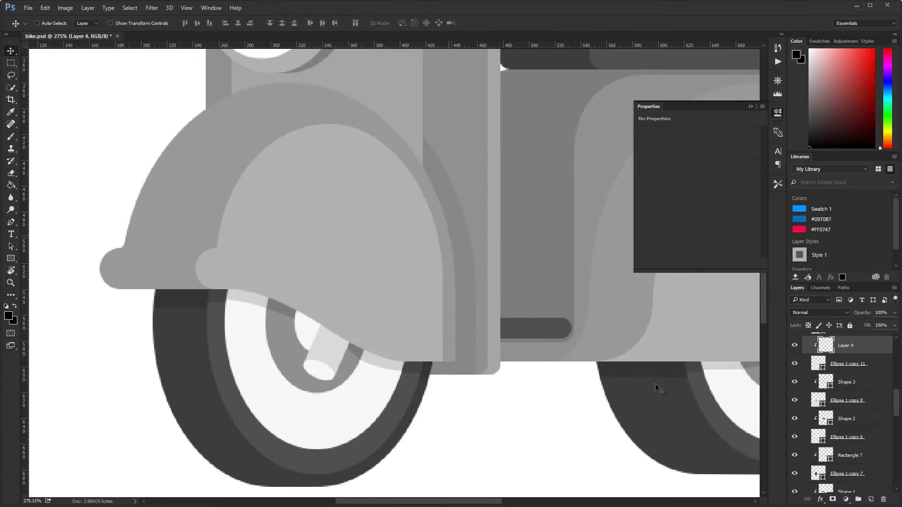
key(p)
key(ctrl+v)
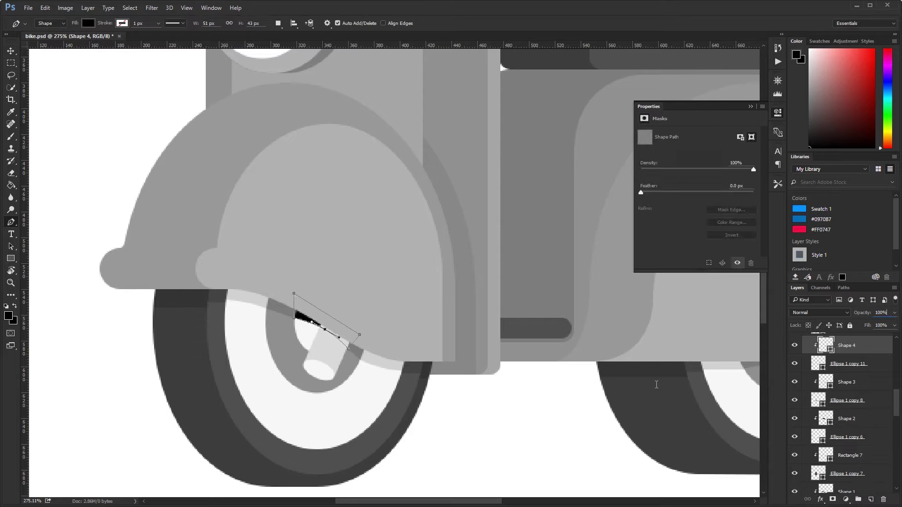
key(v)
key(alt+bracketleft)
key(alt+bracketleft)
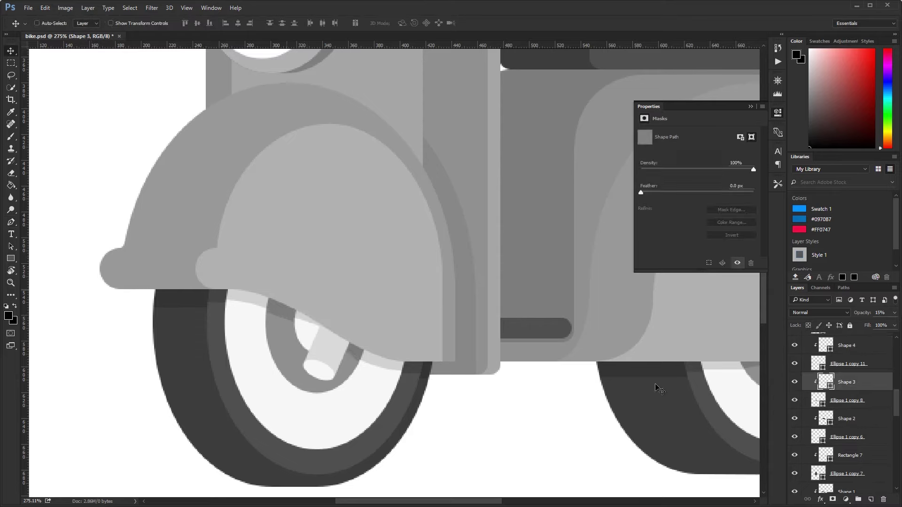
key(alt+bracketleft)
key(alt+bracketleft)
key(alt+bracketleft)
key(alt+bracketleft)
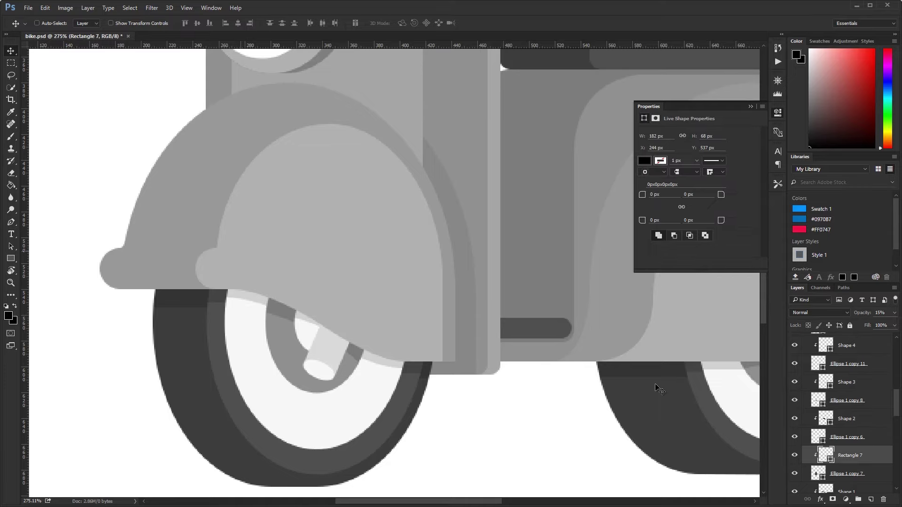
Step: Nudge the fender-edge band up one pixel and check the whole scooter
key(Up)
scroll(659, 390, right, 4)
scroll(659, 390, down, 1)
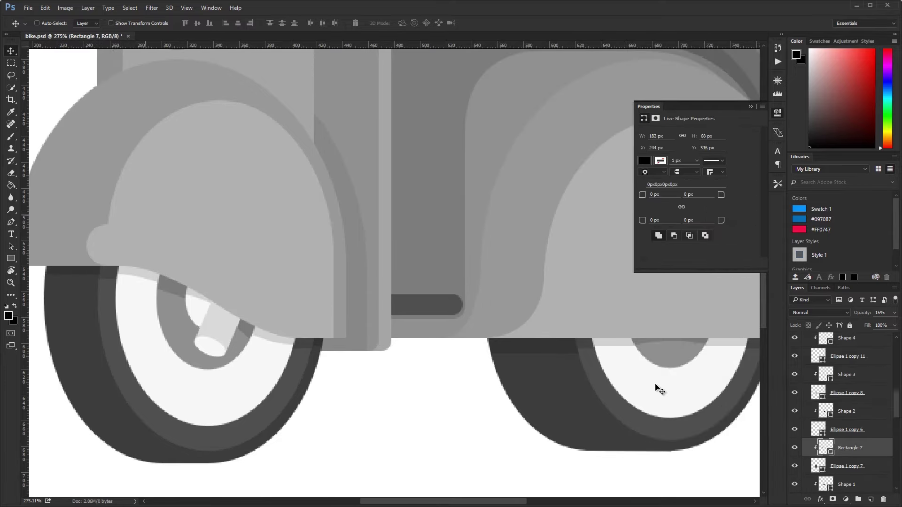
key(ctrl+0)
key(ctrl+plus)
key(alt+bracketright)
key(alt+bracketright)
key(alt+bracketright)
scroll(655, 384, left, 4)
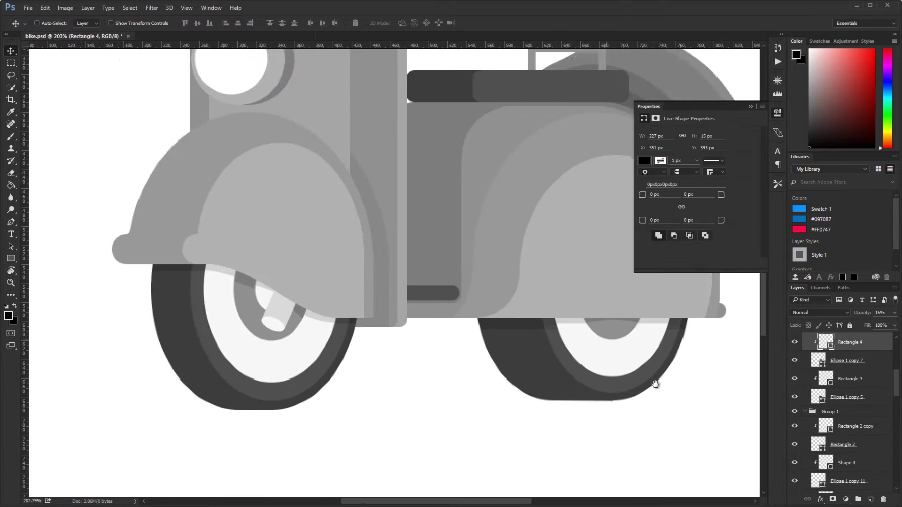
scroll(655, 383, left, 2)
Step: Select Rectangle 3 with the other shading layers, duplicate twice, and view at 100%
ctrl+shift+click(658, 387)
scroll(658, 389, right, 4)
key(ctrl+j)
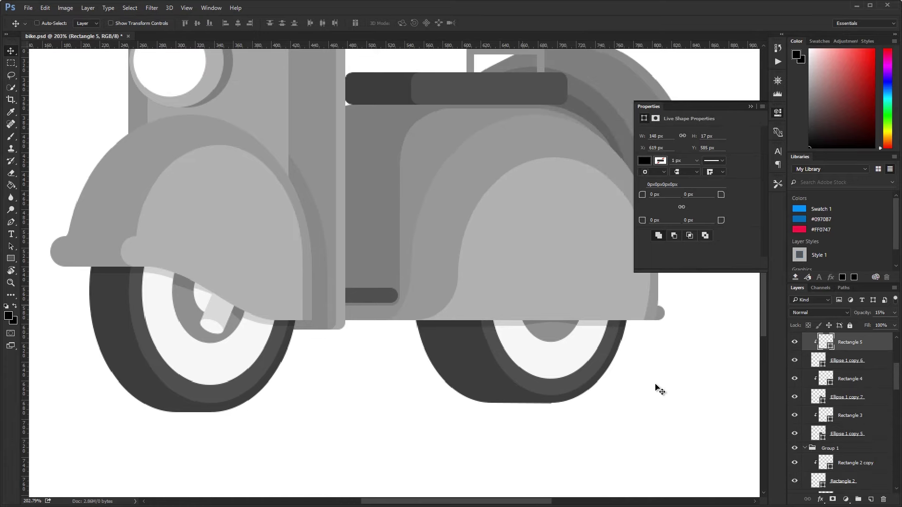
key(ctrl+j)
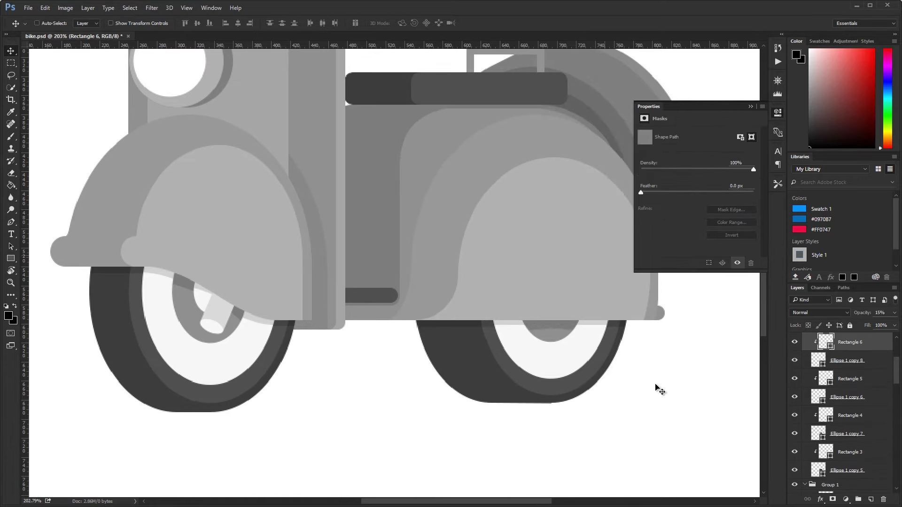
key(ctrl+1)
scroll(658, 389, left, 1)
scroll(658, 389, up, 1)
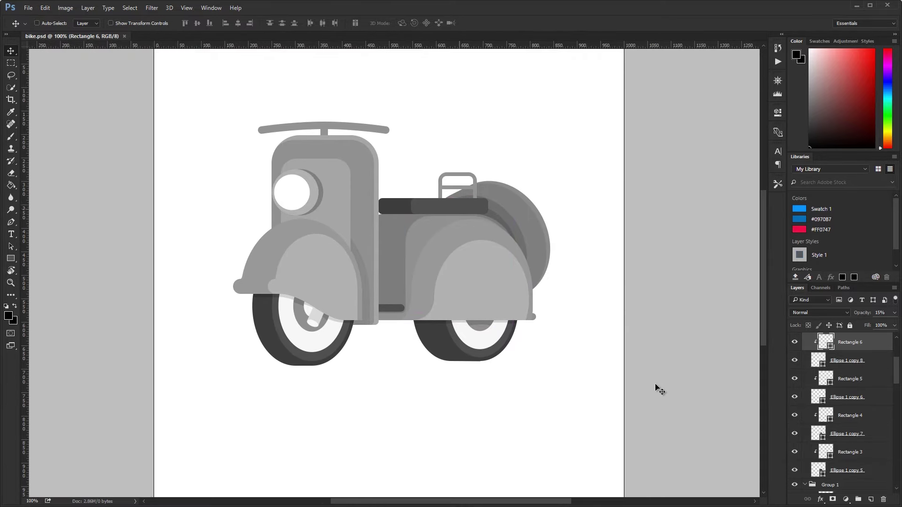
Step: Inspect the rear fender shape's path outline and save the document
key(p)
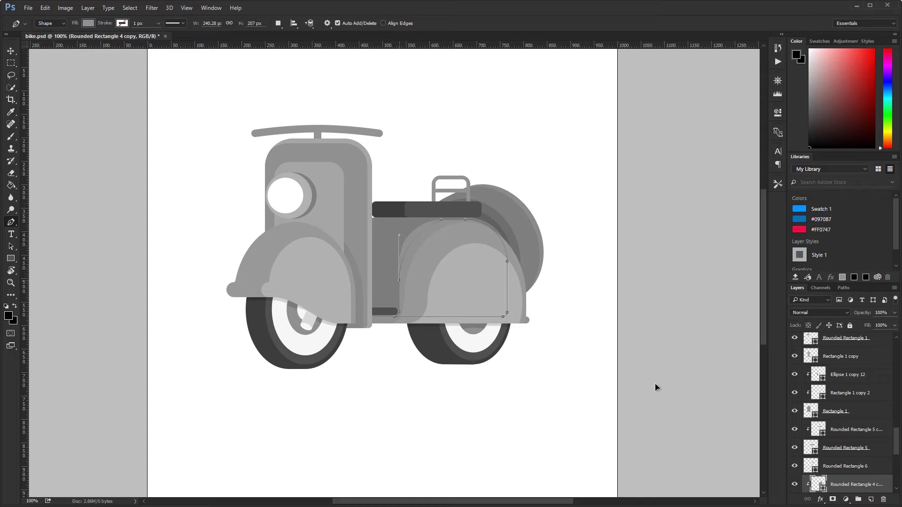
key(ctrl)
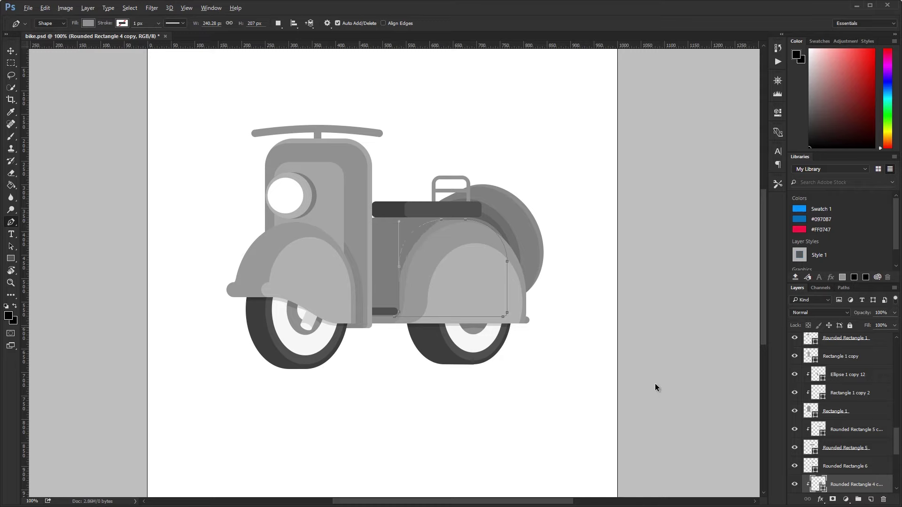
key(v)
key(ctrl+s)
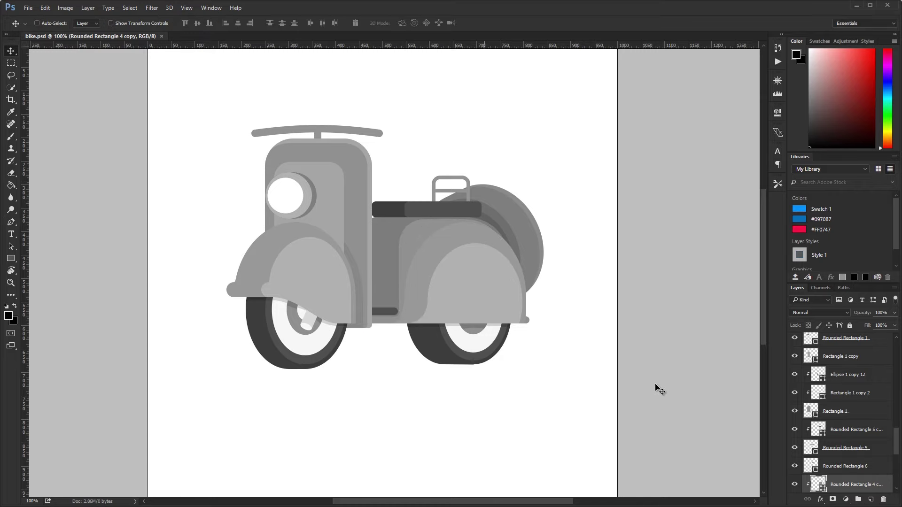
Step: Draw a small light grey bar on the rear fender on a new layer
key(ctrl+shift+alt+n)
key(u)
drag(495, 303, 517, 311)
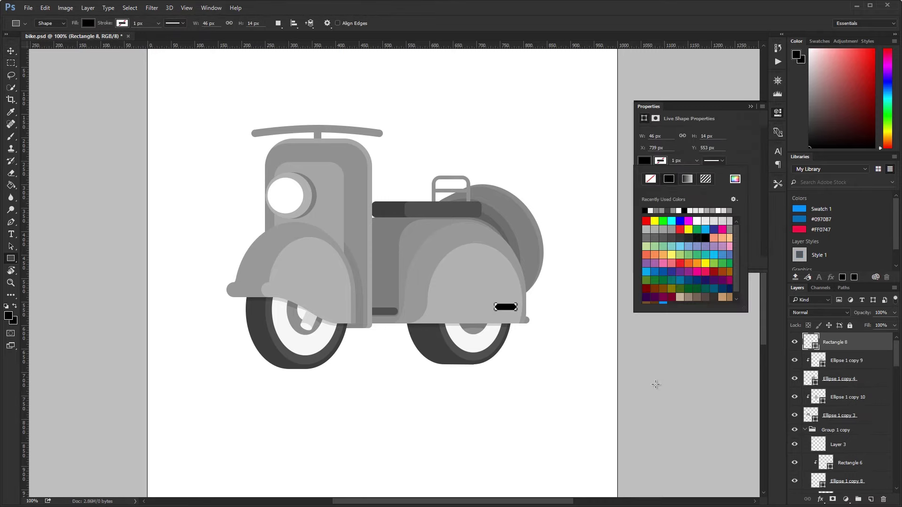
click(656, 385)
key(Return)
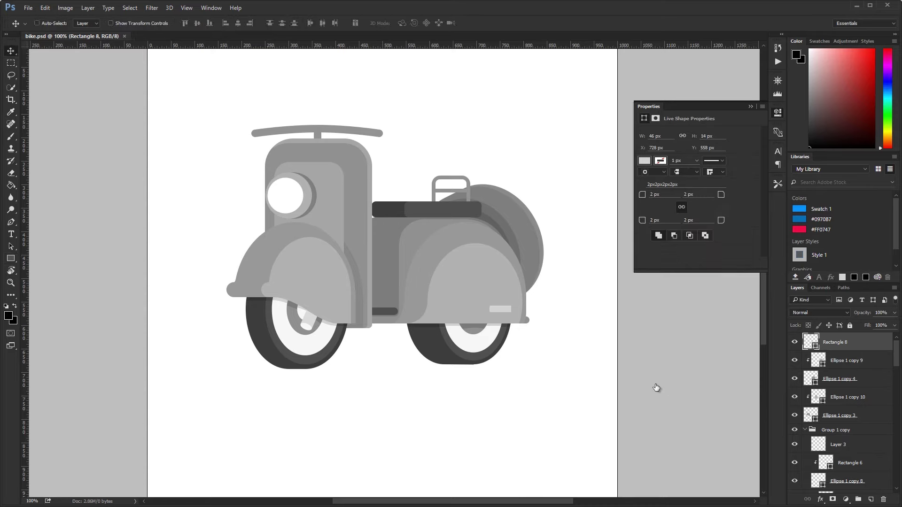
Step: Duplicate the grey bar and resize the copy to 63 px wide
key(ctrl+j)
key(ctrl+t)
text(63)
key(Return)
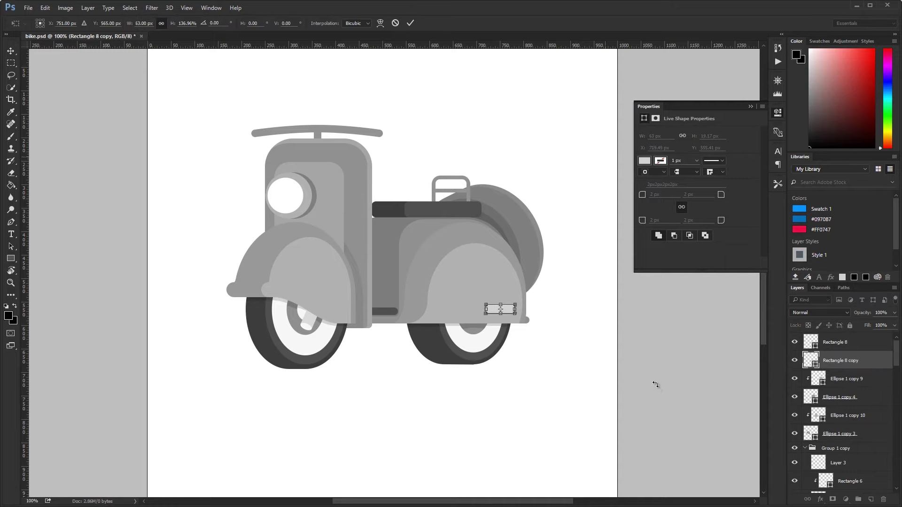
key(Return)
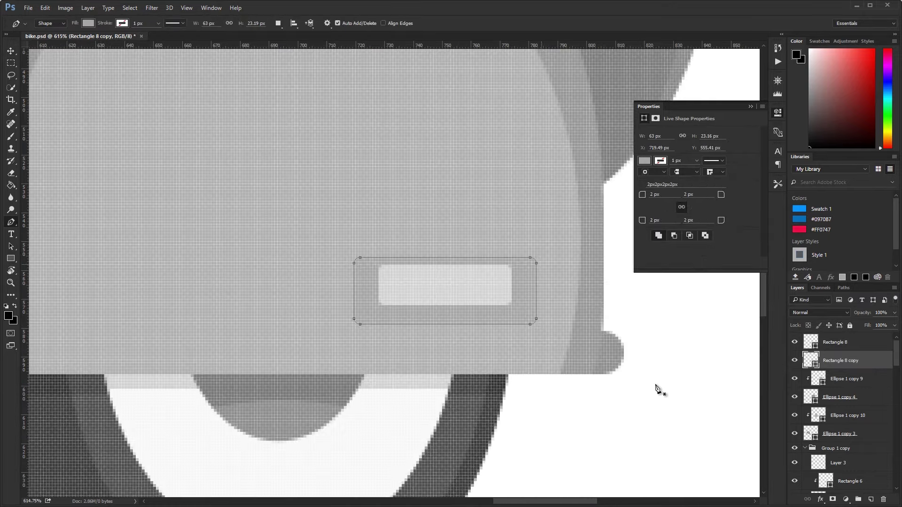
key(p)
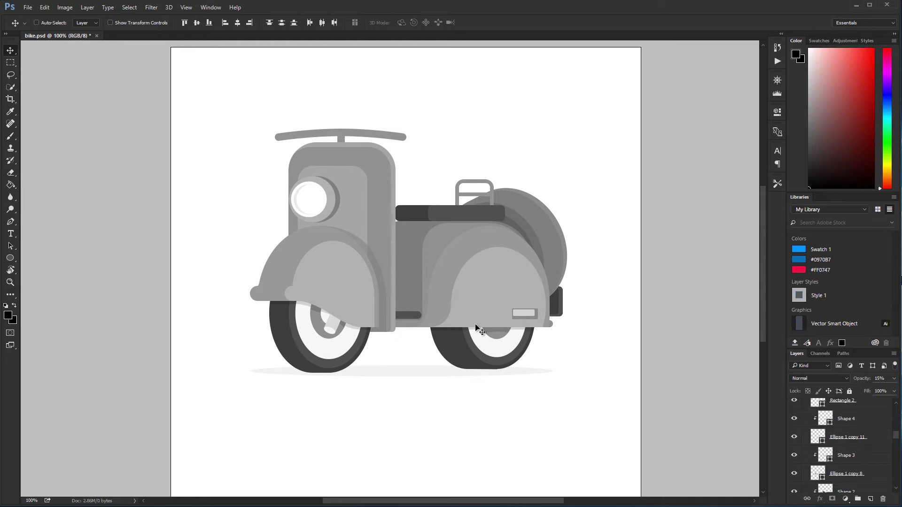
Step: Recolour the front fender blue 3d95c7 and duplicate it
ctrl+click(339, 292)
double_click(810, 407)
drag(597, 371, 596, 315)
click(567, 286)
click(550, 289)
click(681, 258)
key(ctrl+j)
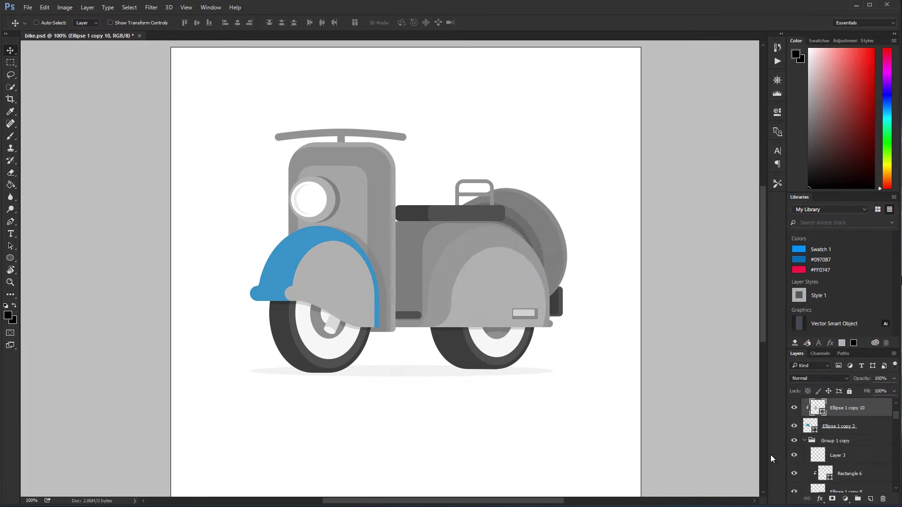
double_click(818, 407)
key(Escape)
key(v)
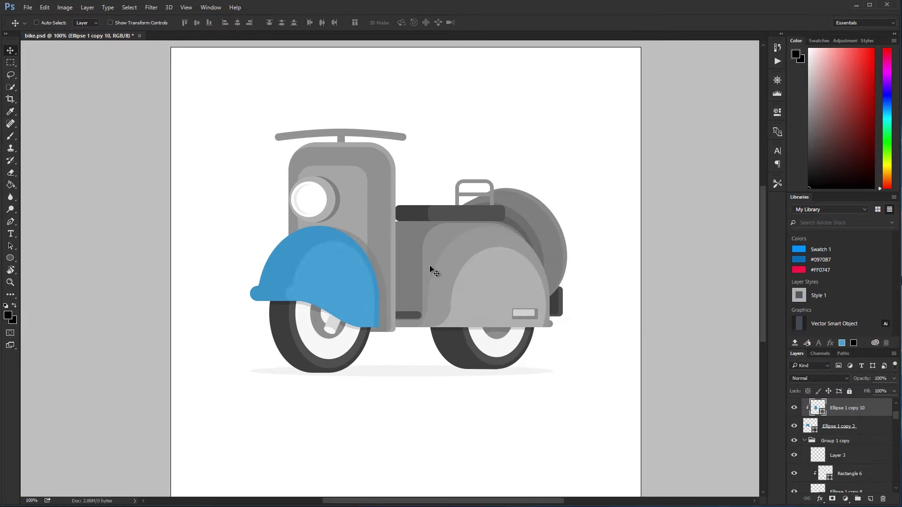
Step: Make the front cabin rectangle blue
ctrl+click(380, 226)
double_click(809, 483)
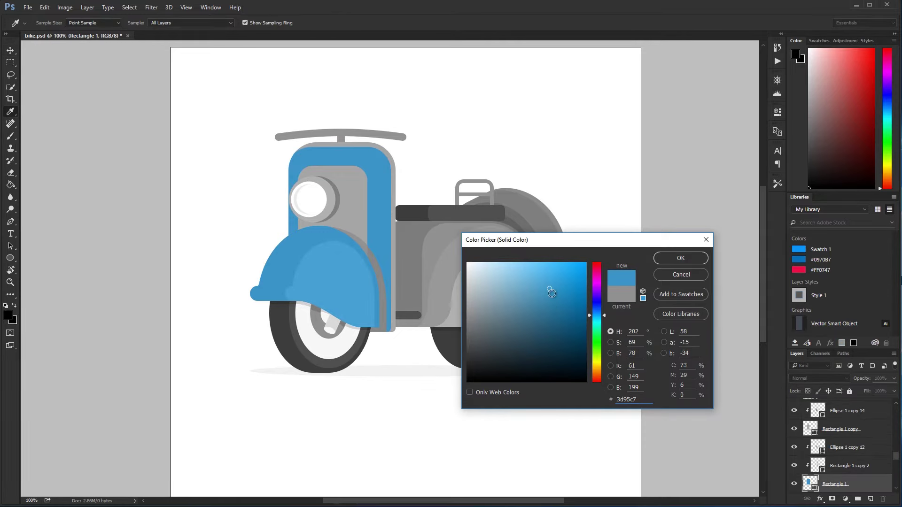
click(554, 293)
click(681, 258)
Step: Colour the strip blue 348bbd and set it to Linear Burn at 10% opacity
double_click(817, 448)
click(392, 257)
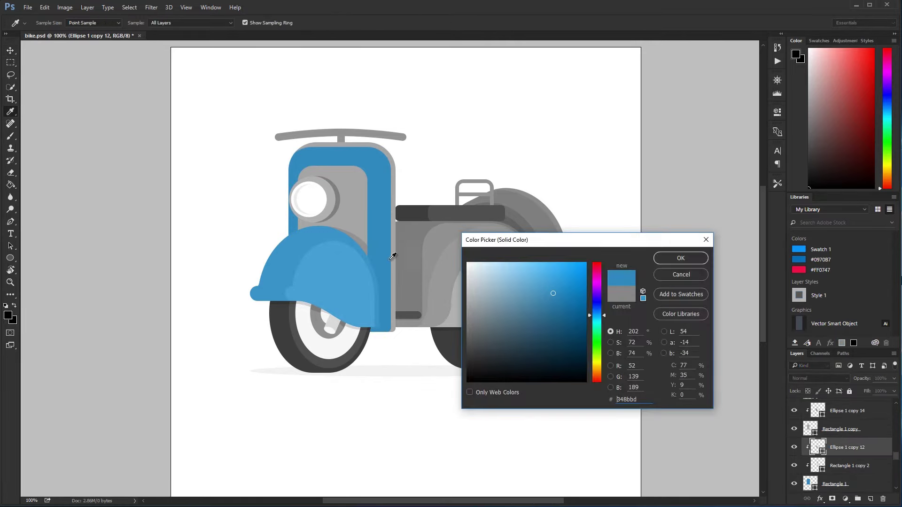
key(Return)
key(v)
click(819, 378)
click(816, 422)
text(0)
key(Return)
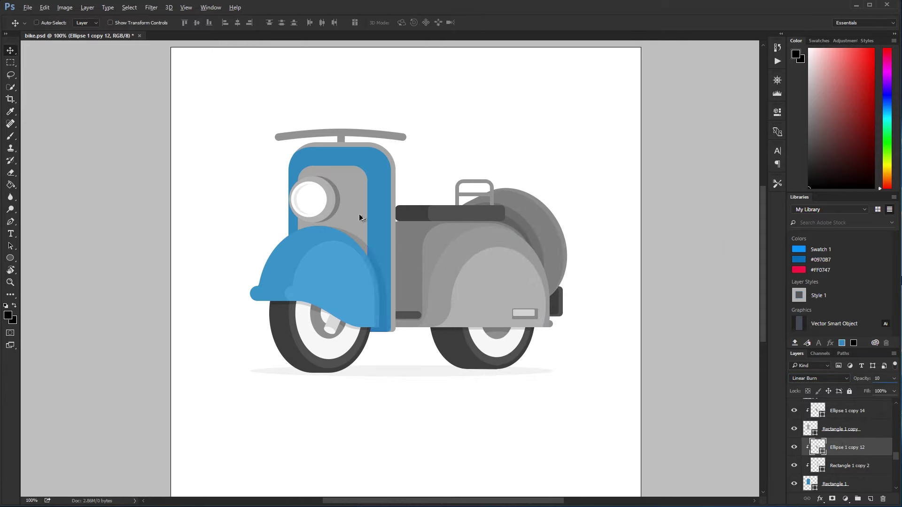
Step: Make the headlight panel mustard yellow and set its shading to Linear Burn
ctrl+click(362, 218)
double_click(809, 429)
click(550, 289)
click(599, 361)
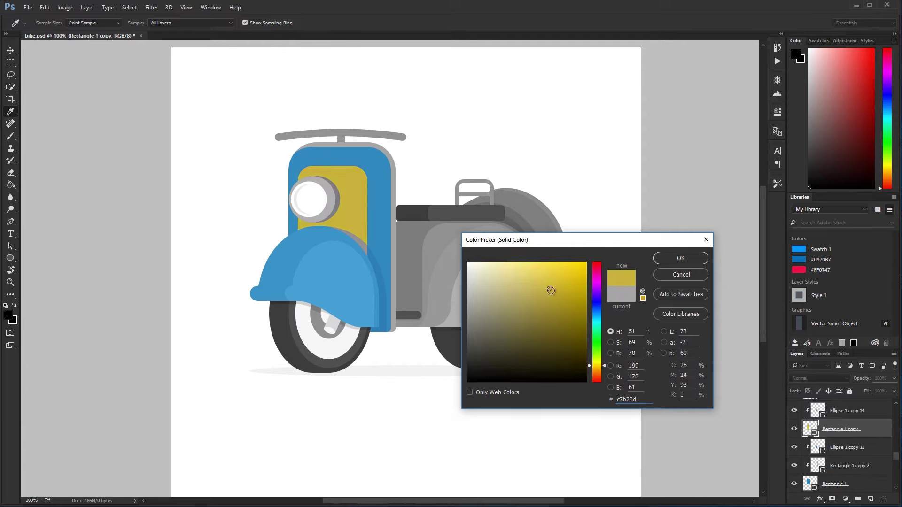
drag(568, 281, 567, 277)
mouse_move(596, 364)
mouse_down()
mouse_move(597, 328)
mouse_move(611, 349)
mouse_up()
key(Return)
key(Return)
key(v)
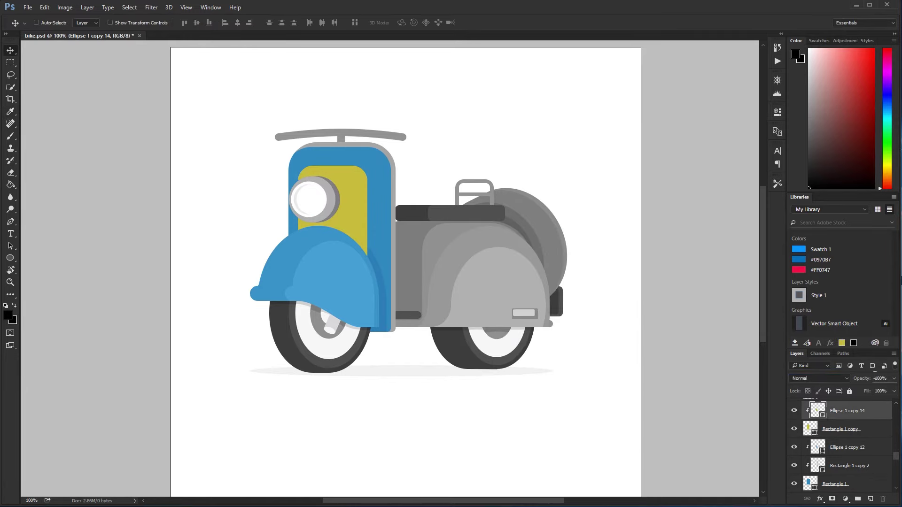
click(819, 379)
click(813, 437)
Step: Give Rectangle 1 copy 2 a slightly lighter version of blue 348bbd
double_click(818, 466)
click(381, 205)
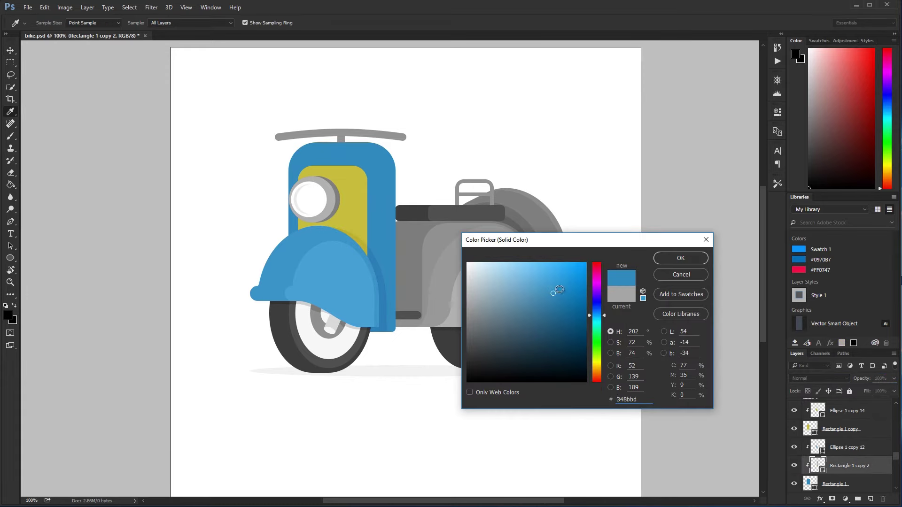
drag(549, 290, 448, 272)
key(Return)
key(v)
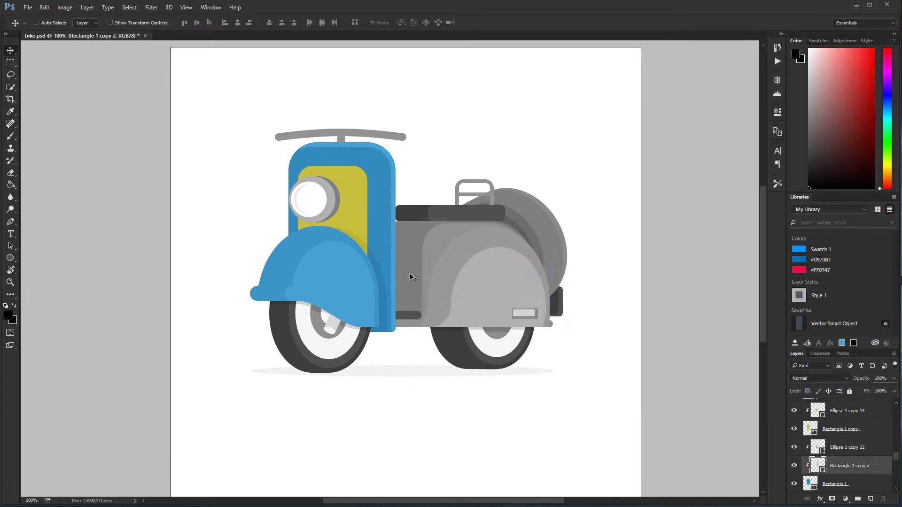
Step: Colour the middle body with blue sampled from the scooter
ctrl+click(409, 277)
double_click(810, 483)
click(387, 290)
key(Return)
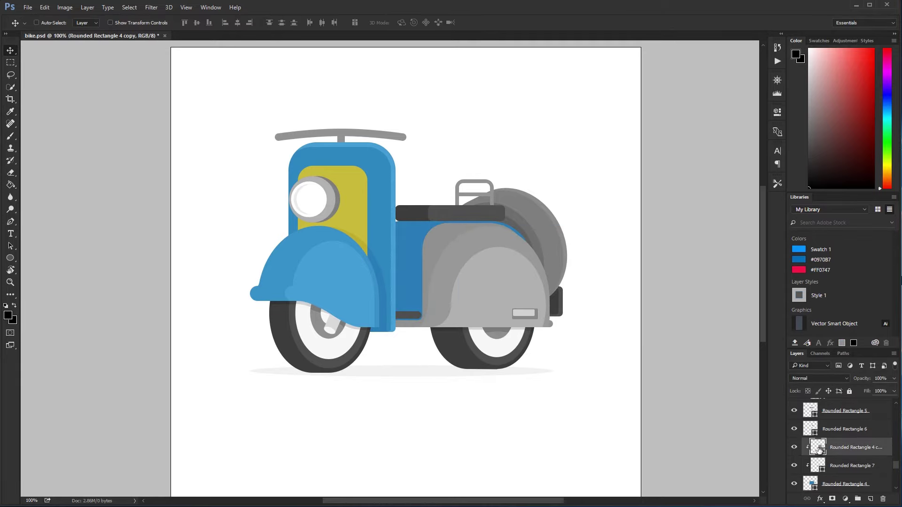
double_click(810, 447)
key(Return)
Step: Open the rear fender's Color Picker and move it off the scooter
ctrl+click(474, 262)
double_click(810, 408)
key(Escape)
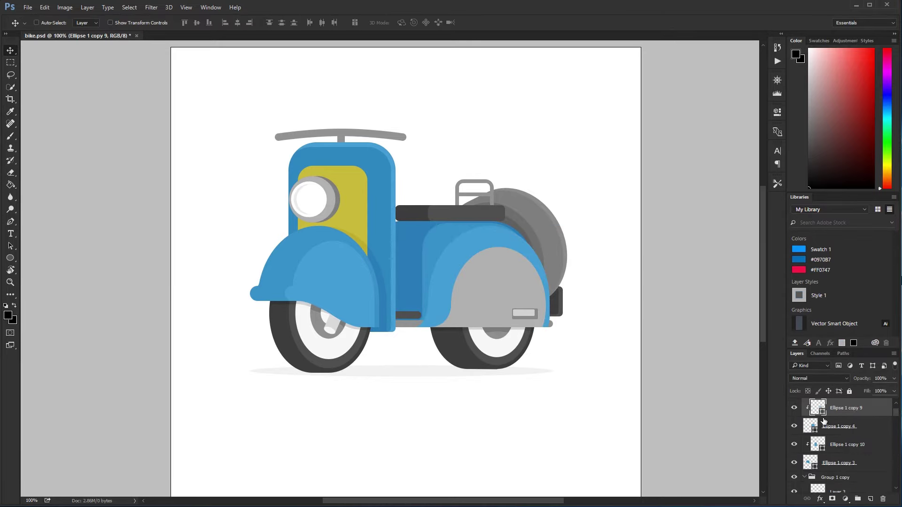
double_click(818, 408)
click(329, 212)
mouse_move(517, 247)
mouse_down()
mouse_move(639, 64)
mouse_move(631, 89)
mouse_up()
Step: Confirm the rear fender colour and make the seat dark brown 3e3833
key(Return)
ctrl+click(444, 215)
double_click(810, 429)
key(Escape)
double_click(810, 448)
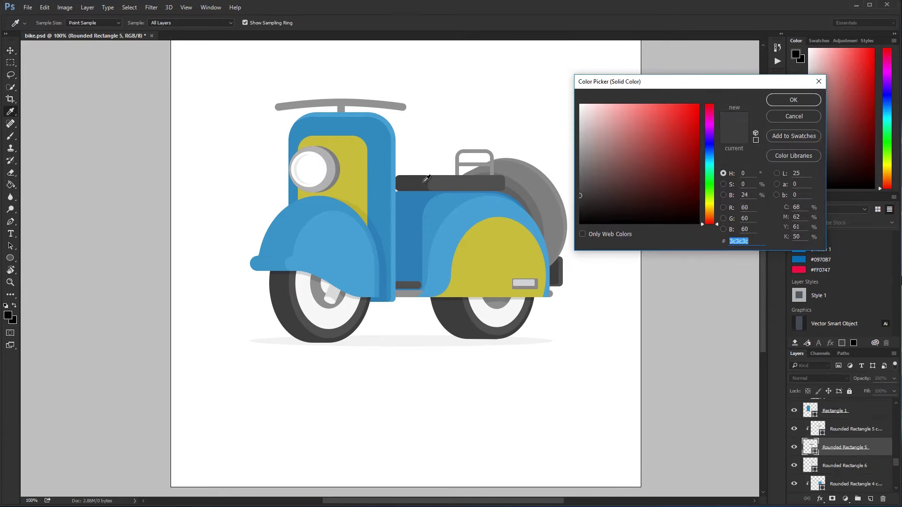
click(421, 178)
click(709, 216)
click(601, 195)
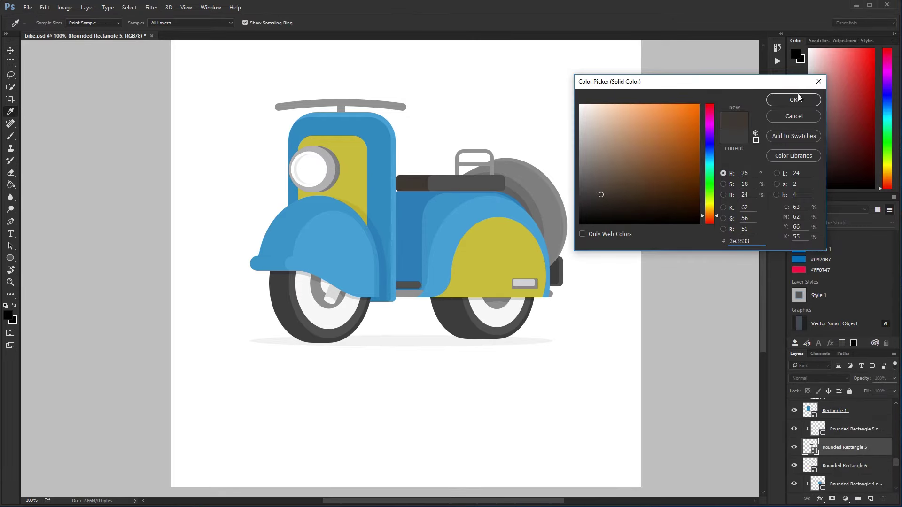
Step: Give the seat highlight a lighter brown
click(794, 100)
double_click(818, 429)
click(621, 189)
click(793, 100)
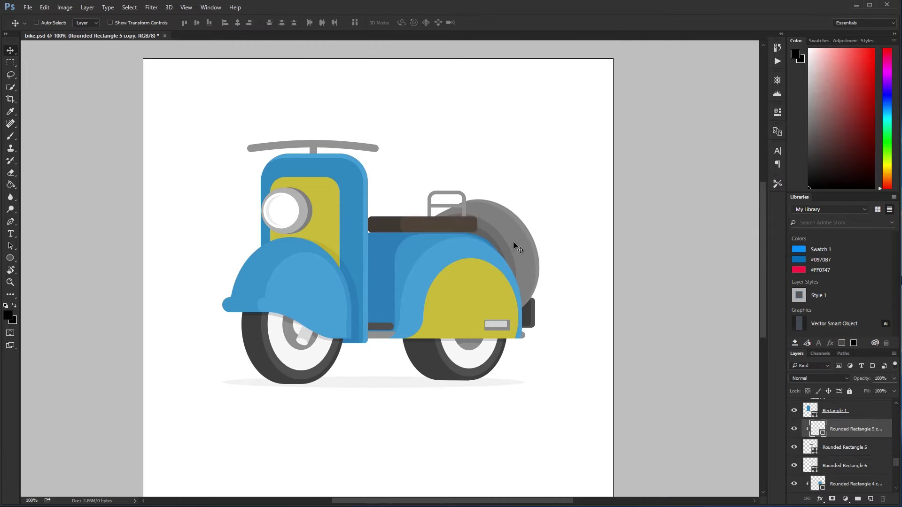
Step: Colour the spare tyre and its ring dark brown
ctrl+click(538, 275)
double_click(810, 484)
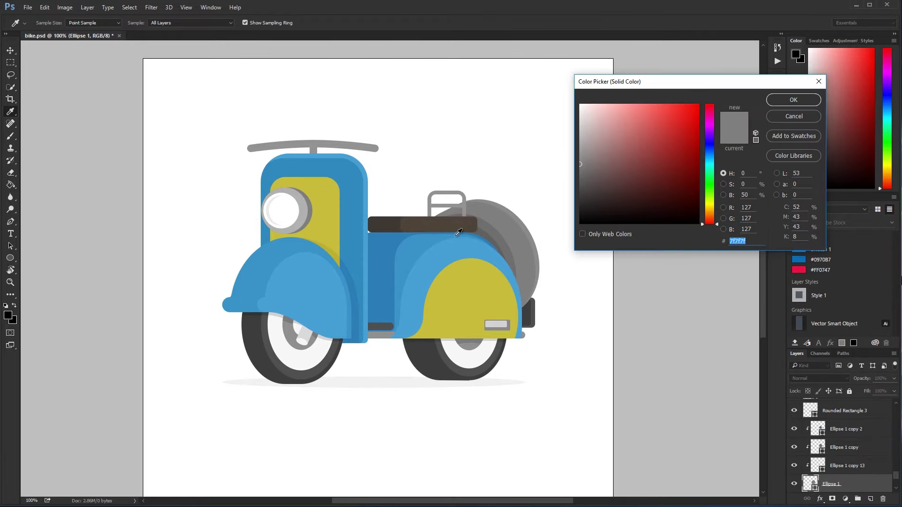
click(459, 233)
click(616, 194)
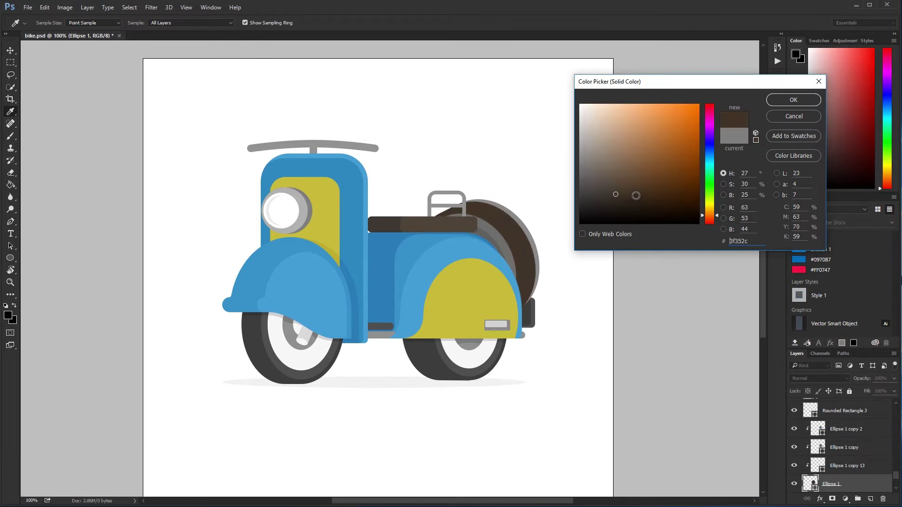
click(783, 102)
ctrl+click(486, 237)
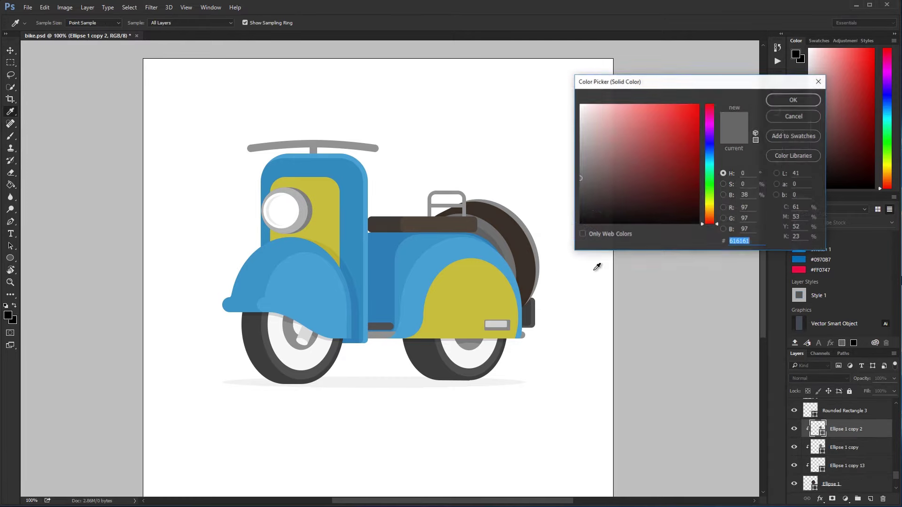
ctrl+click(552, 241)
click(612, 194)
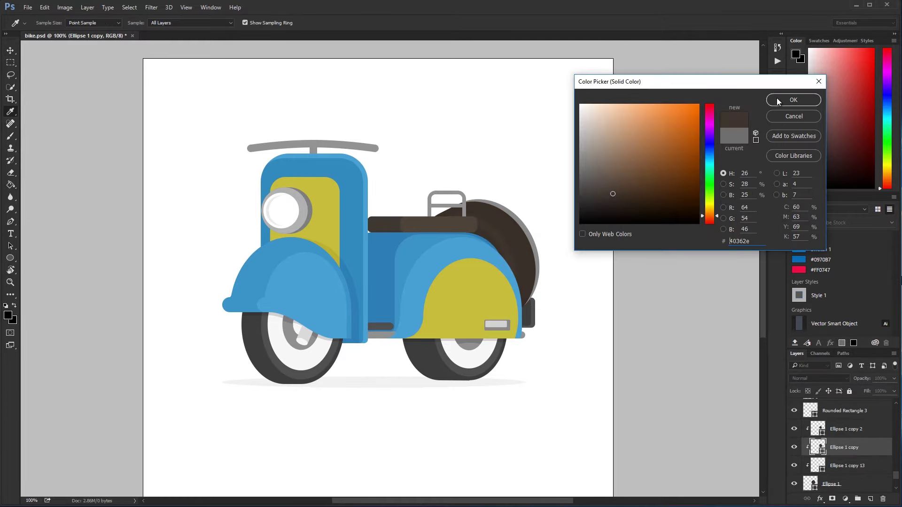
click(778, 102)
Step: Recolour Ellipse 1 and the Ellipse 1 copy 13 rim brown
ctrl+click(502, 230)
click(607, 184)
click(780, 100)
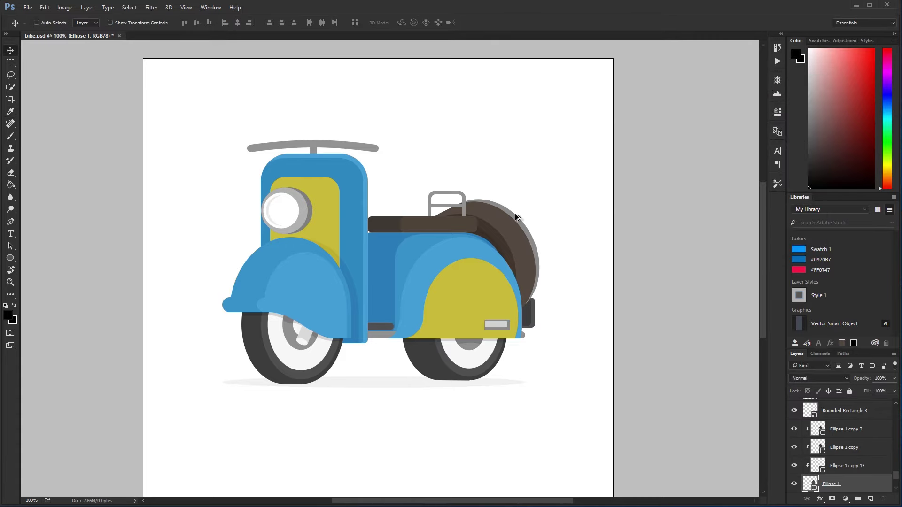
ctrl+click(516, 217)
click(606, 178)
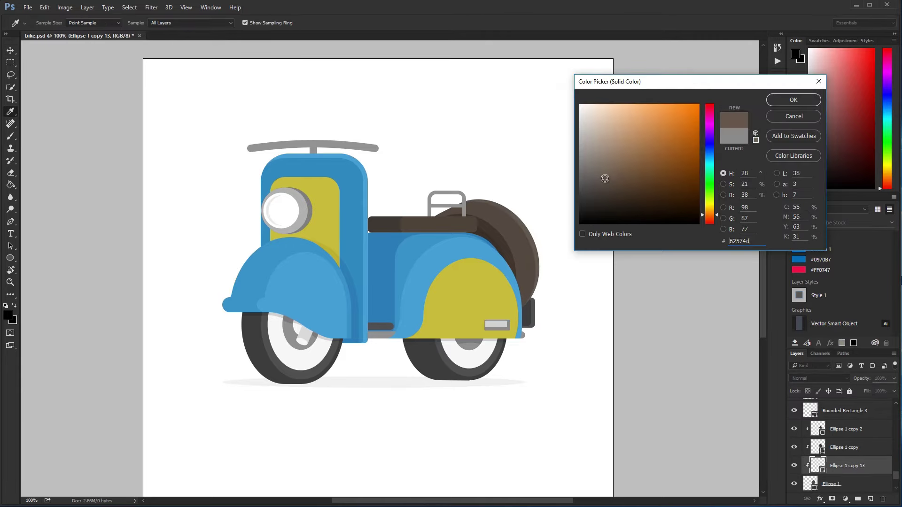
click(786, 100)
ctrl+click(510, 227)
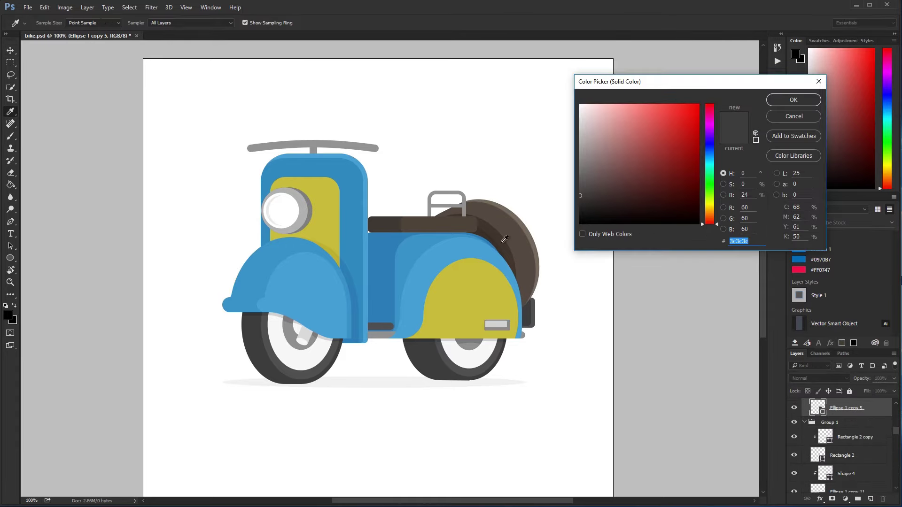
click(505, 239)
Step: Colour the rear and front tyres dark brown sampled from the canvas
click(793, 100)
ctrl+click(498, 362)
double_click(817, 407)
click(519, 242)
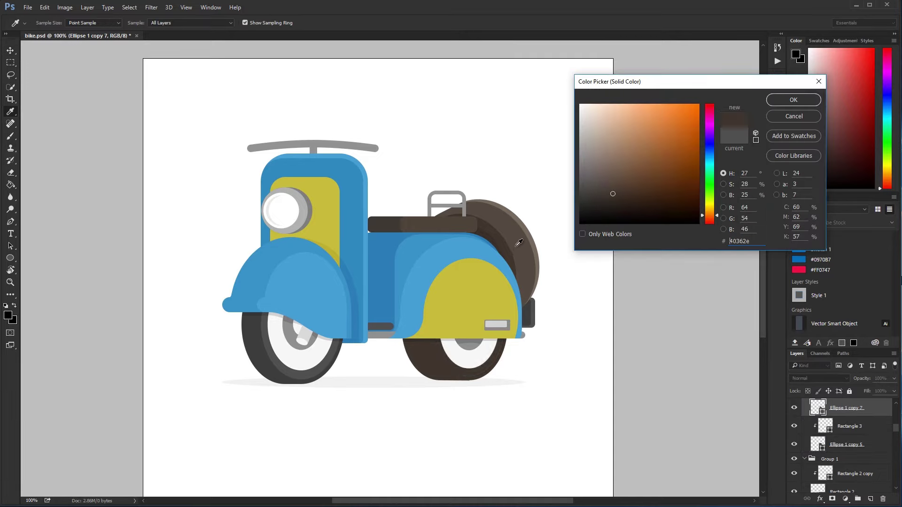
key(Return)
ctrl+click(265, 365)
double_click(818, 447)
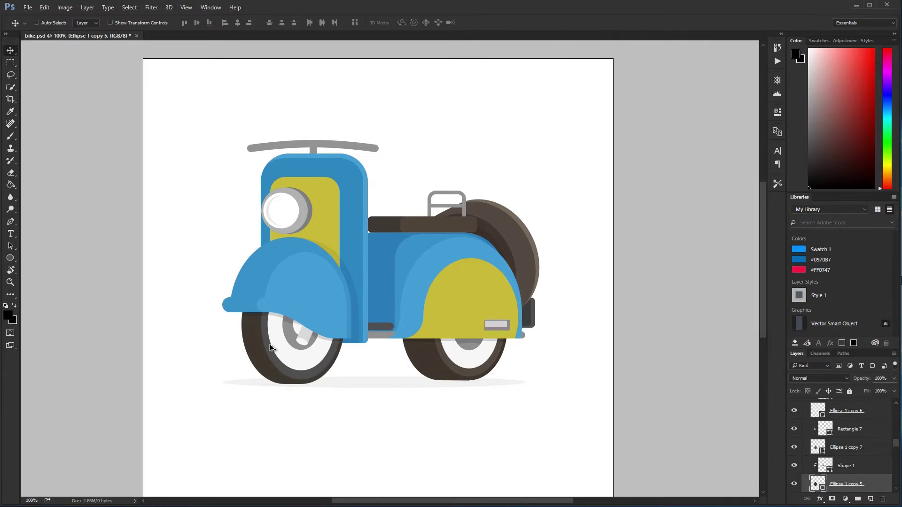
click(463, 354)
key(Return)
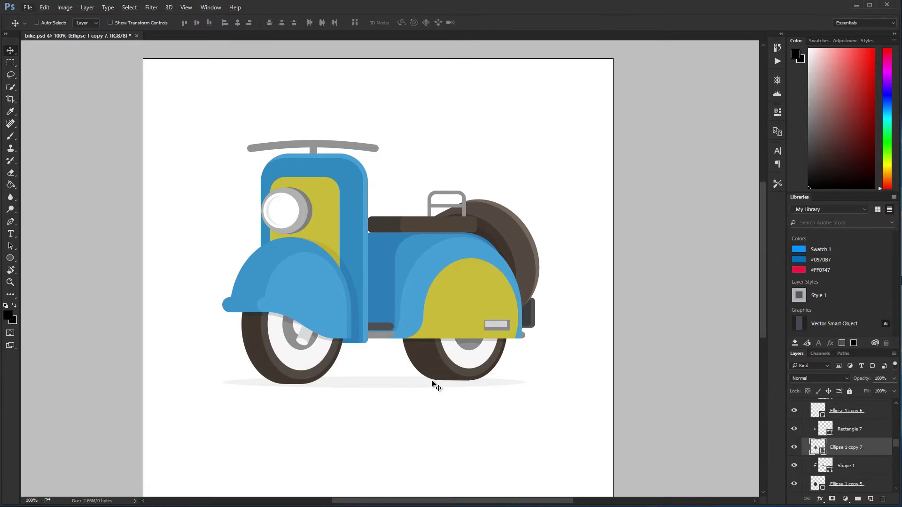
Step: Make the rear fender light blue and draw a thin strip on the rack's left post
double_click(820, 409)
click(347, 260)
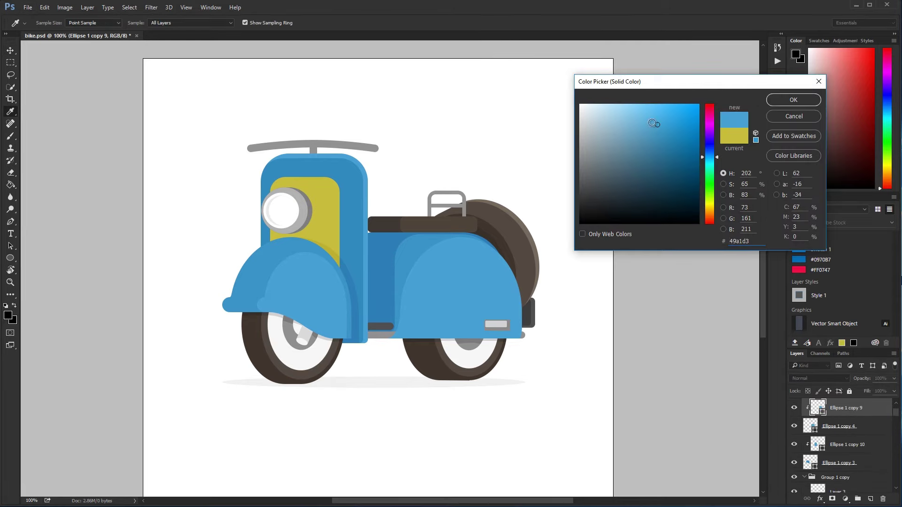
click(656, 119)
drag(660, 117, 658, 125)
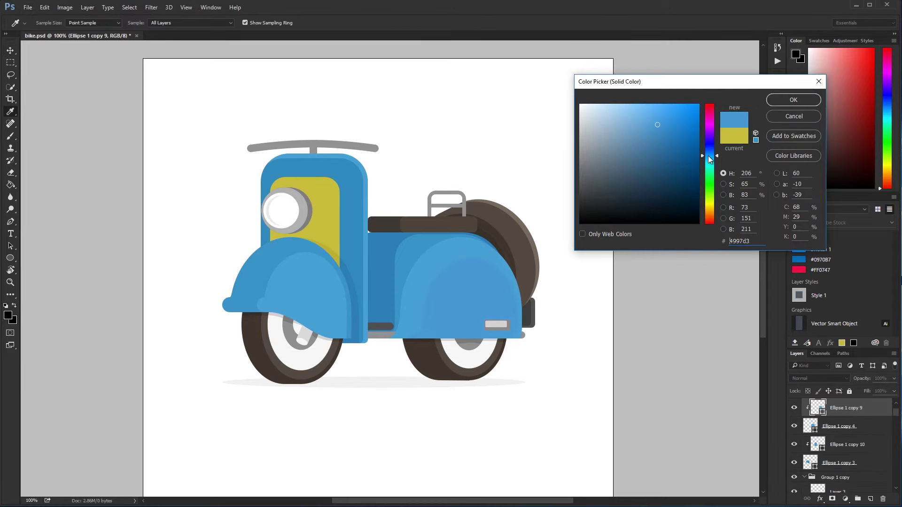
drag(708, 157, 710, 156)
click(654, 116)
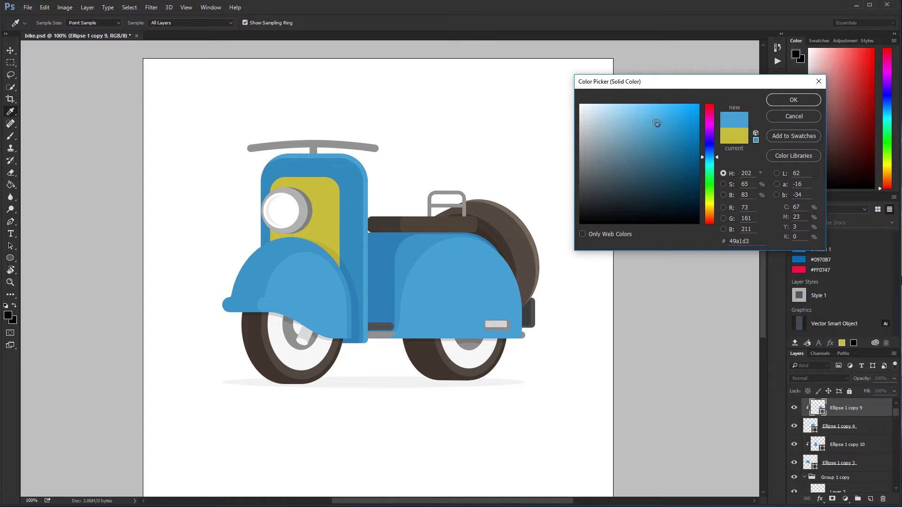
click(793, 100)
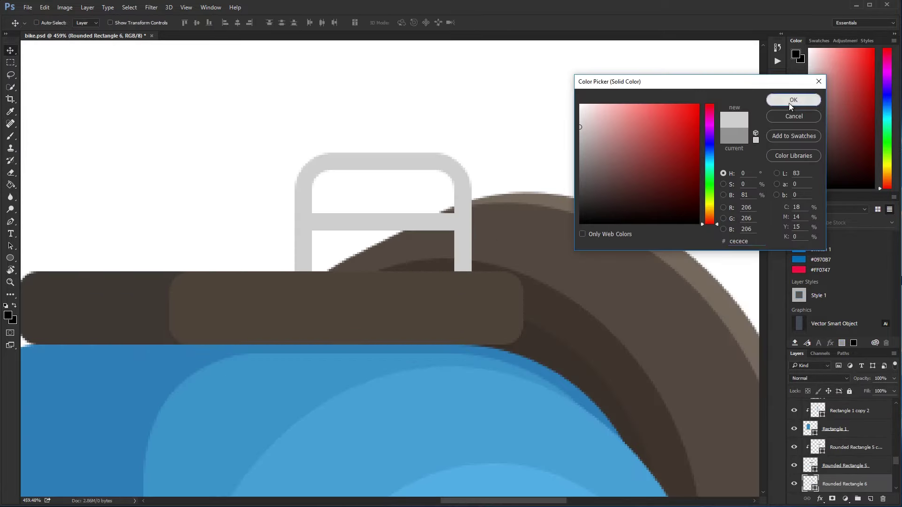
click(793, 100)
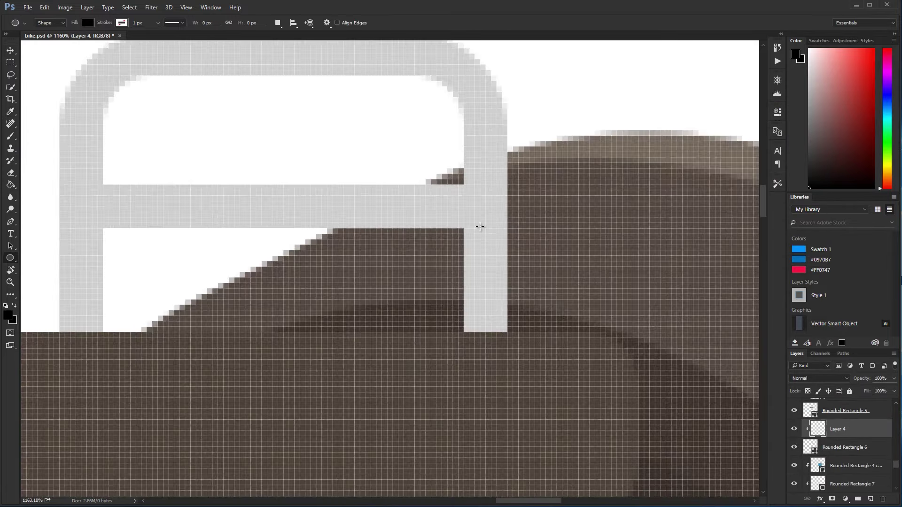
scroll(326, 200, up, 3)
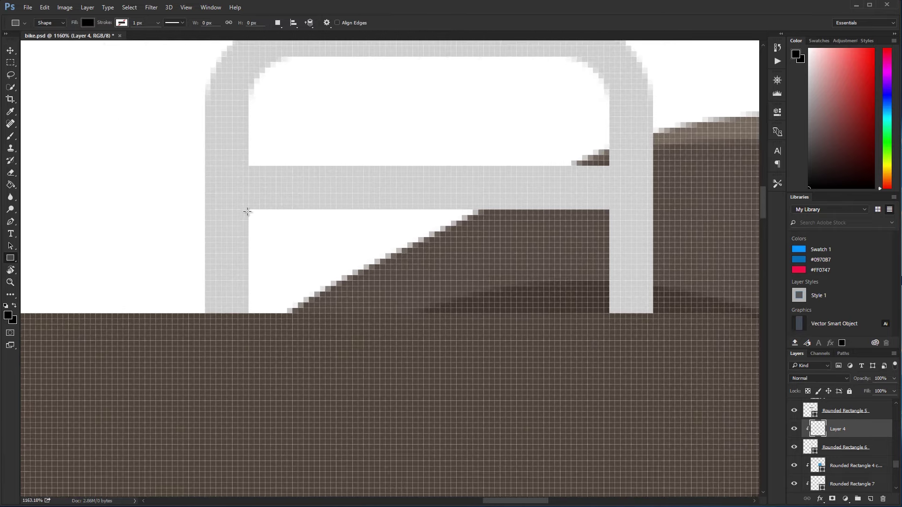
mouse_move(146, 306)
mouse_down()
mouse_move(150, 419)
mouse_move(138, 439)
mouse_up()
Step: Make the strip darker grey, copy it to the right post and curve its top
double_click(818, 429)
click(580, 137)
key(Return)
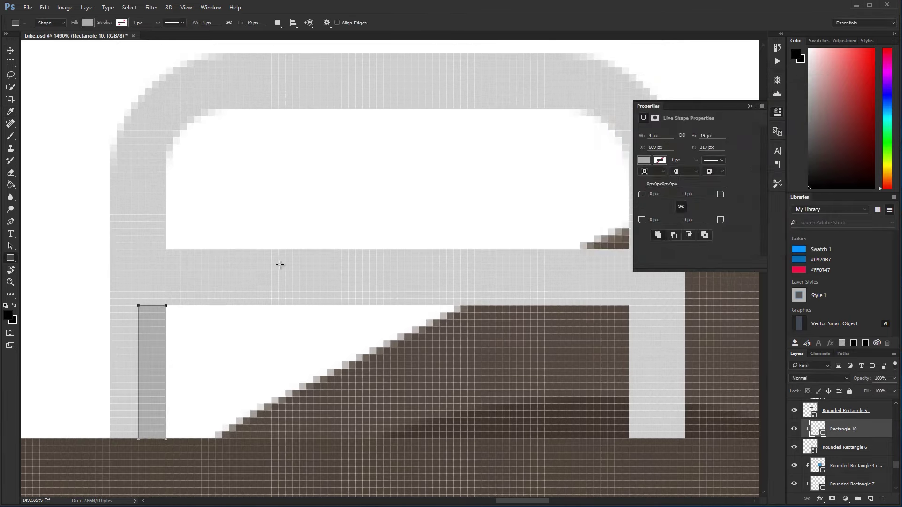
key(p)
mouse_move(31, 324)
mouse_down()
mouse_move(550, 326)
mouse_move(576, 80)
mouse_up()
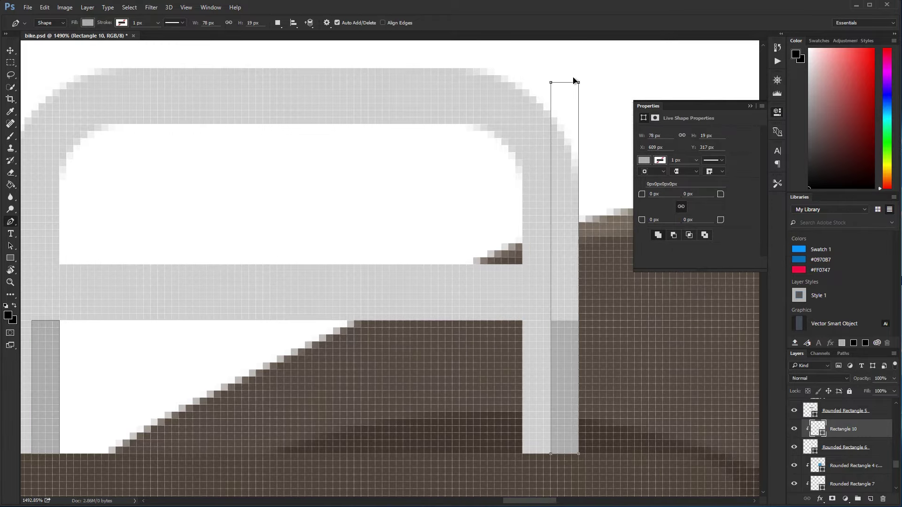
mouse_move(493, 121)
mouse_down()
mouse_move(520, 177)
mouse_move(535, 139)
mouse_move(485, 202)
mouse_up()
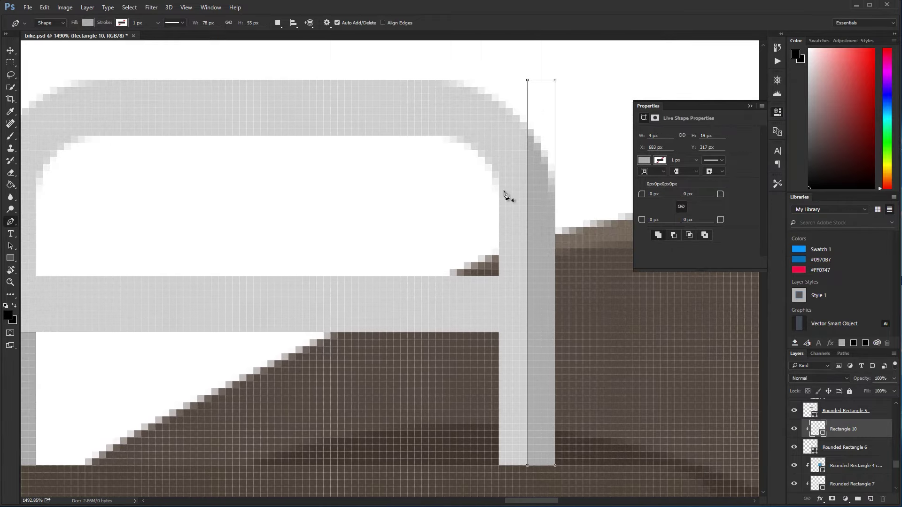
click(528, 164)
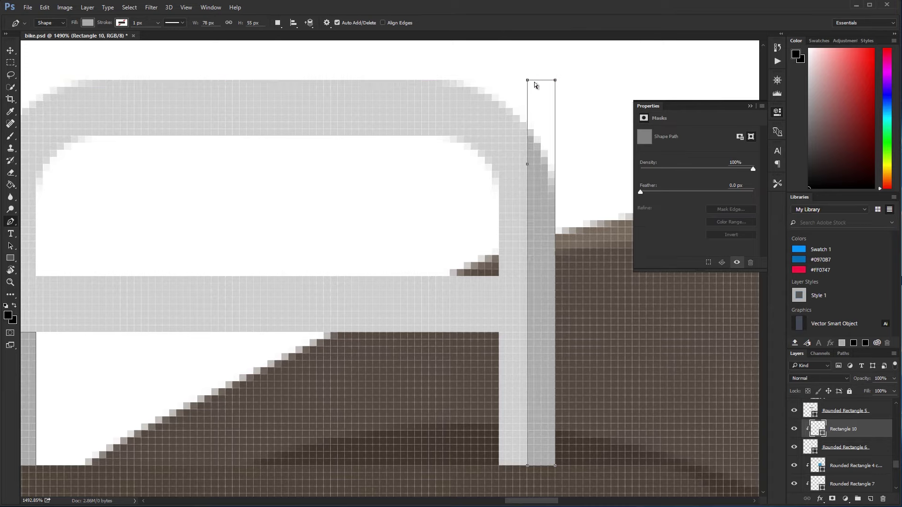
drag(527, 80, 443, 80)
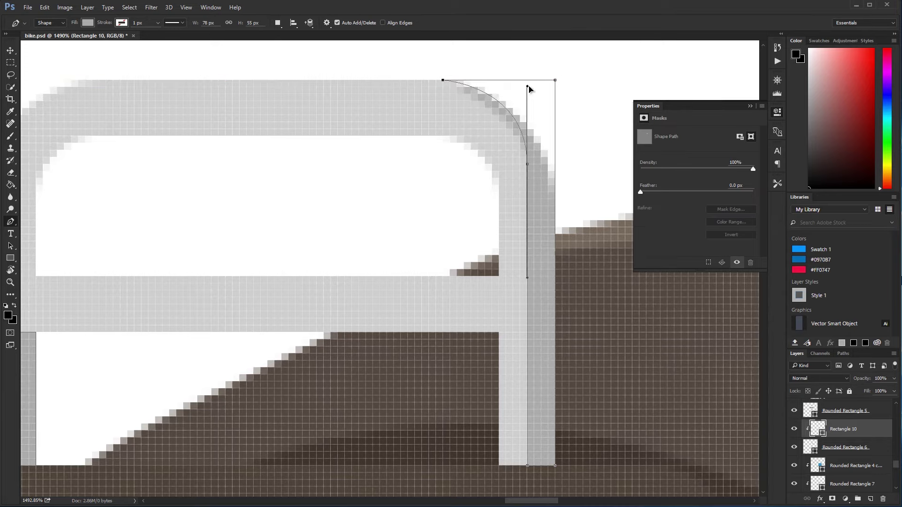
scroll(503, 185, down, 2)
mouse_move(65, 291)
mouse_down()
mouse_move(166, 263)
mouse_move(167, 237)
mouse_up()
Step: Add a straight-edged shading strip on the upper left post of the rack
drag(623, 128, 646, 191)
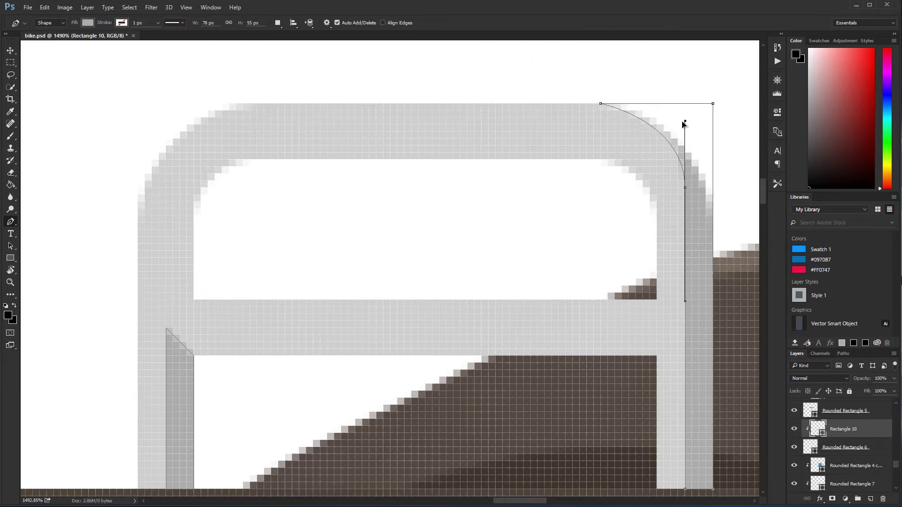
drag(413, 198, 456, 168)
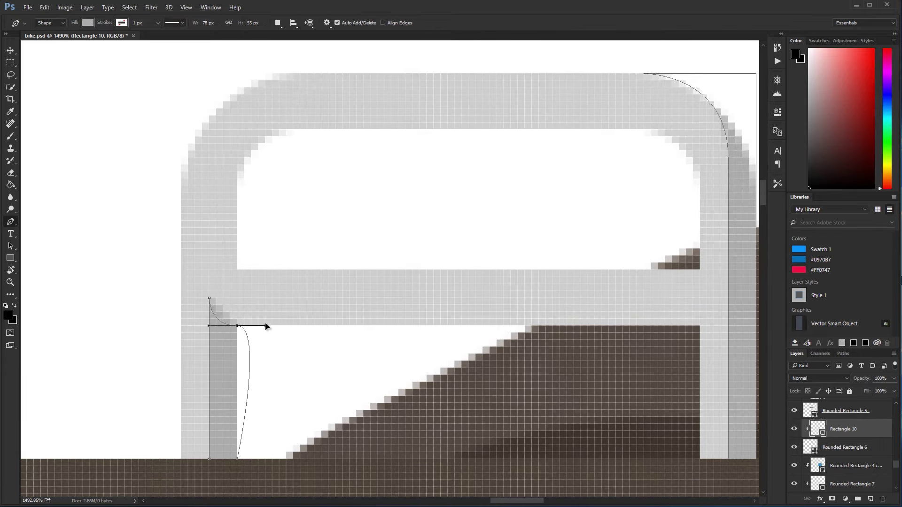
scroll(232, 316, up, 1)
scroll(232, 316, left, 1)
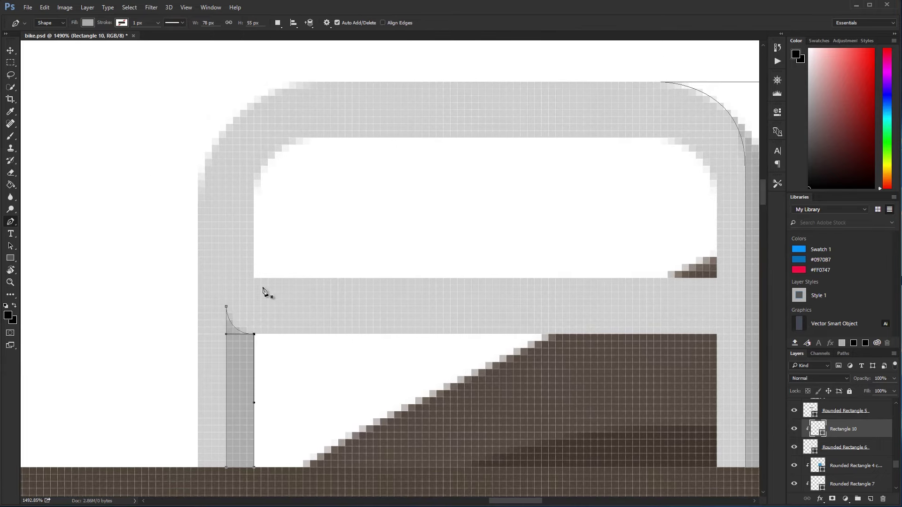
drag(254, 278, 226, 138)
key(p)
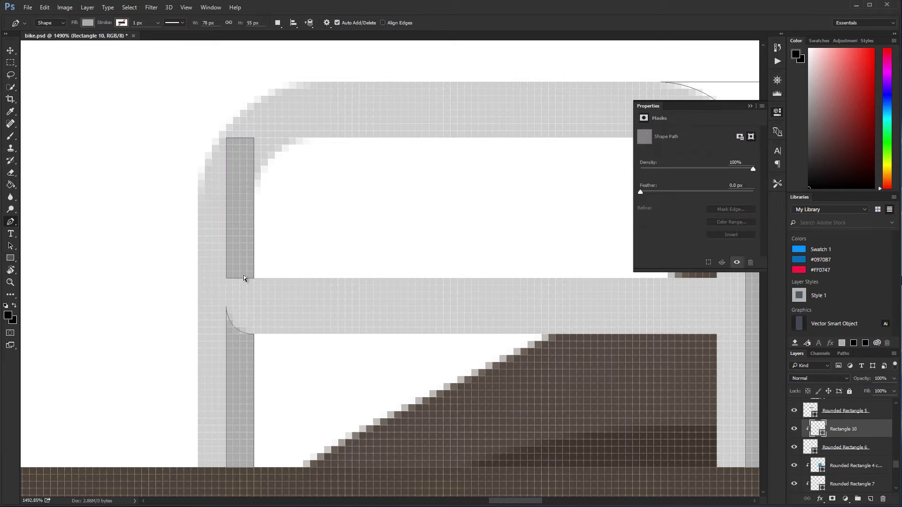
drag(226, 278, 226, 250)
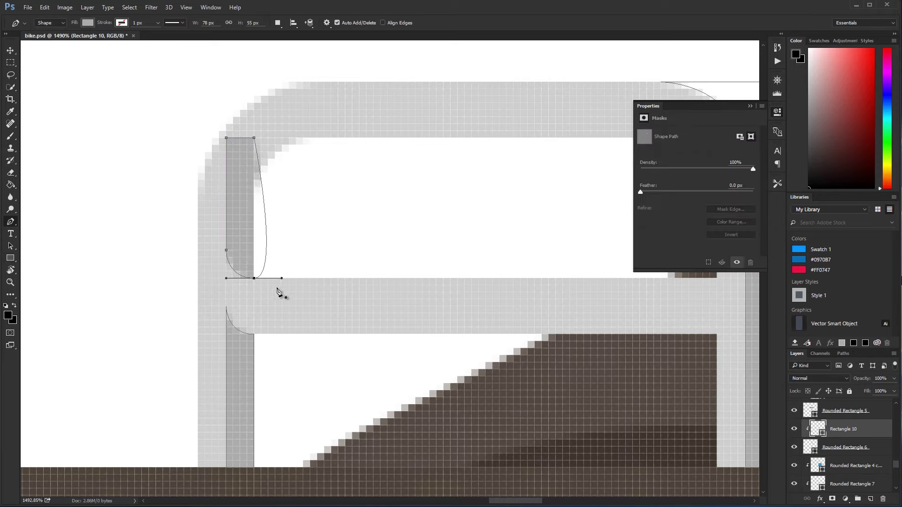
click(226, 306)
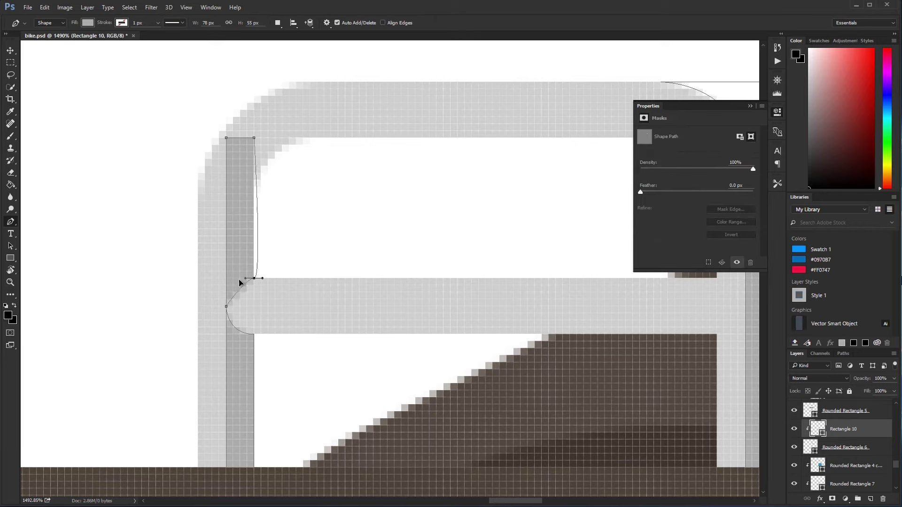
drag(282, 281, 254, 279)
Step: Stretch a shading strip along the rack crossbar
drag(267, 201, 246, 262)
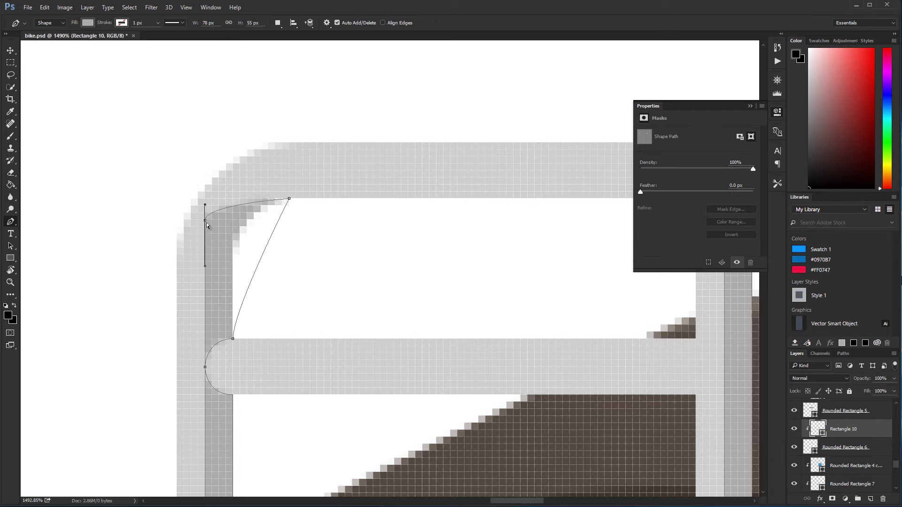
drag(362, 294, 292, 256)
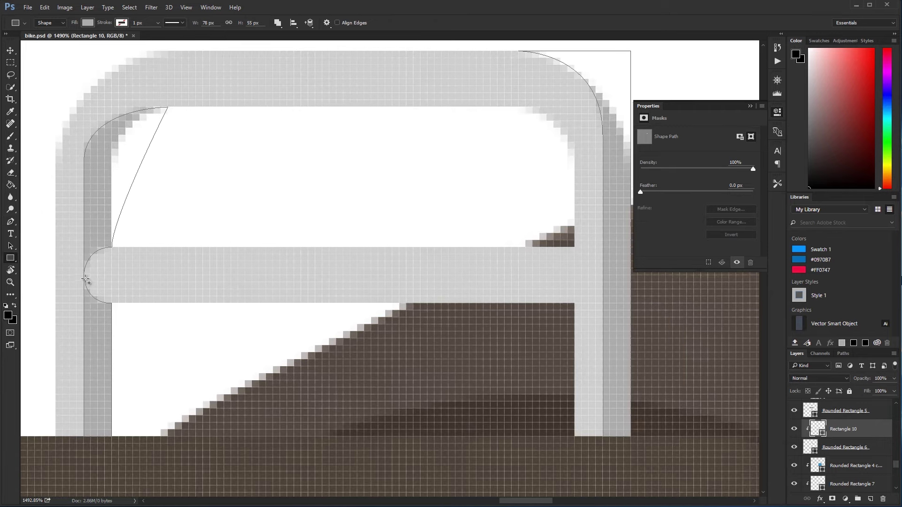
mouse_move(343, 307)
mouse_down()
mouse_move(575, 303)
mouse_move(541, 276)
mouse_up()
key(p)
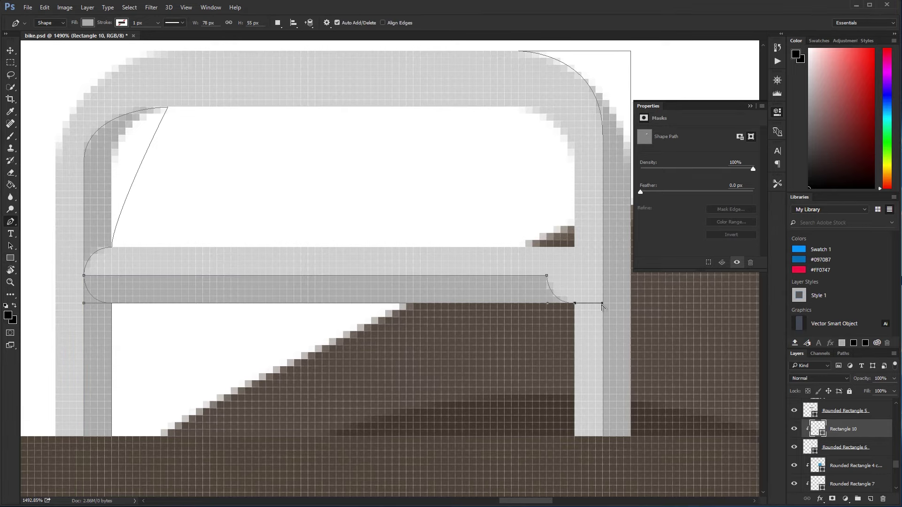
Step: Place a copy of the bar at the rack's top and view at 100%
key(Escape)
key(ctrl+0)
scroll(495, 323, up, 10)
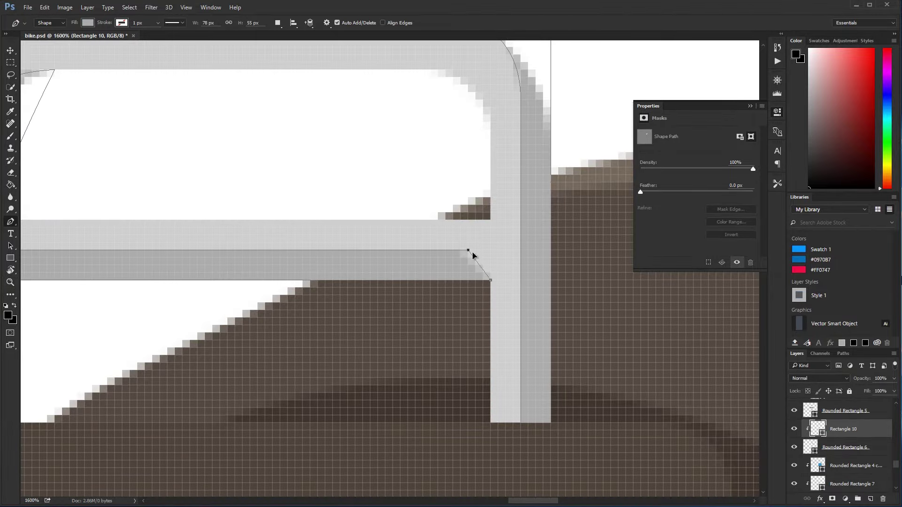
key(ctrl+0)
scroll(498, 269, up, 8)
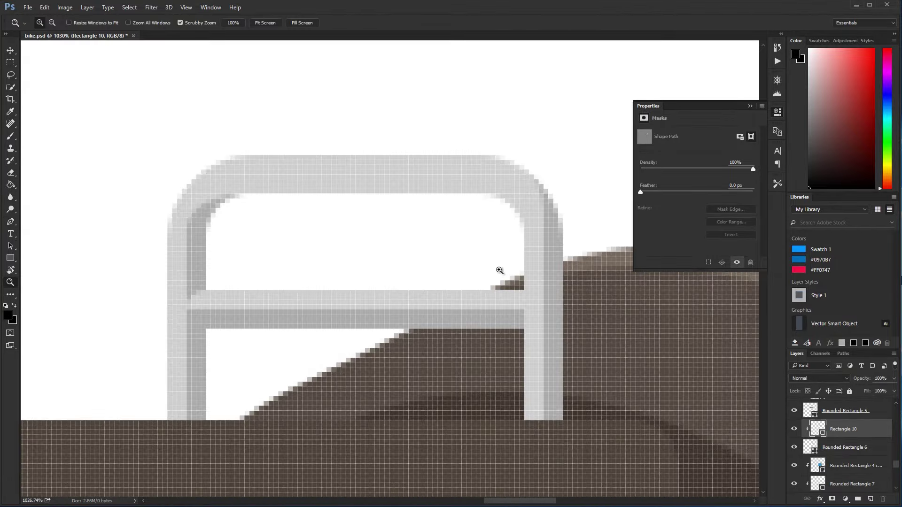
drag(438, 311, 438, 175)
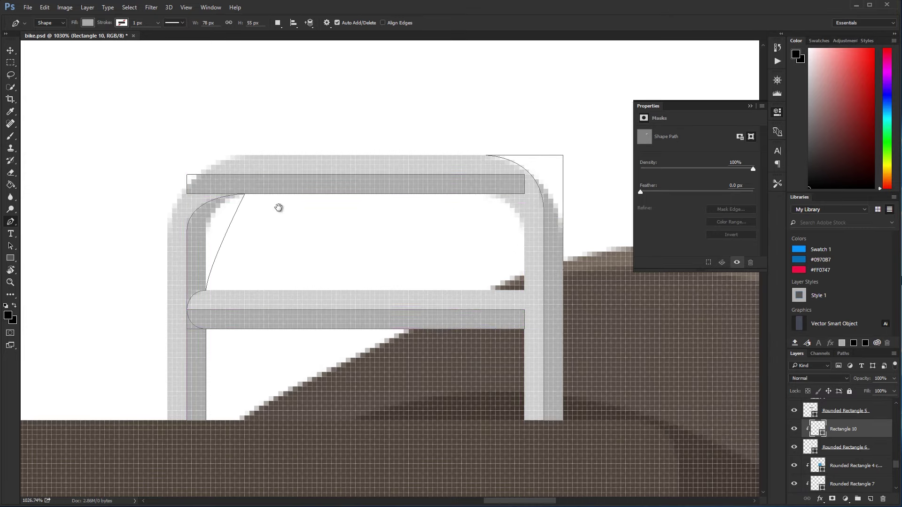
scroll(279, 207, up, 3)
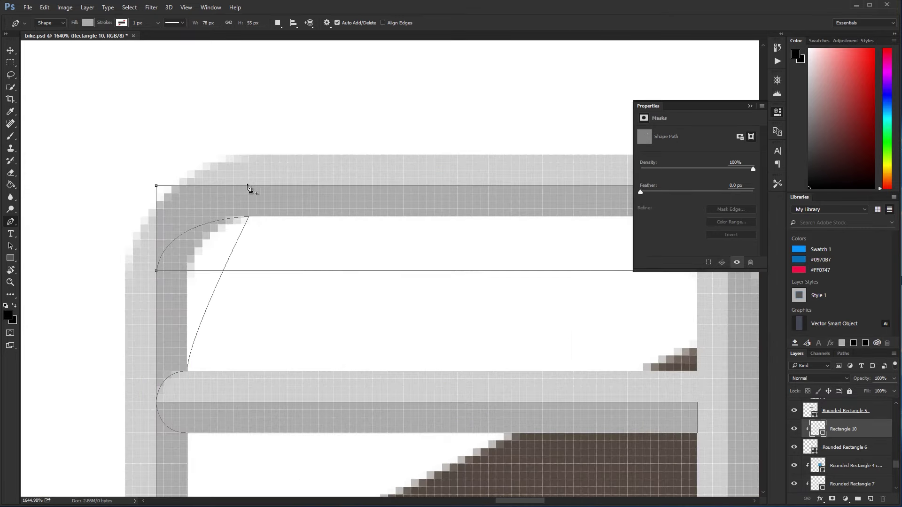
scroll(338, 216, right, 5)
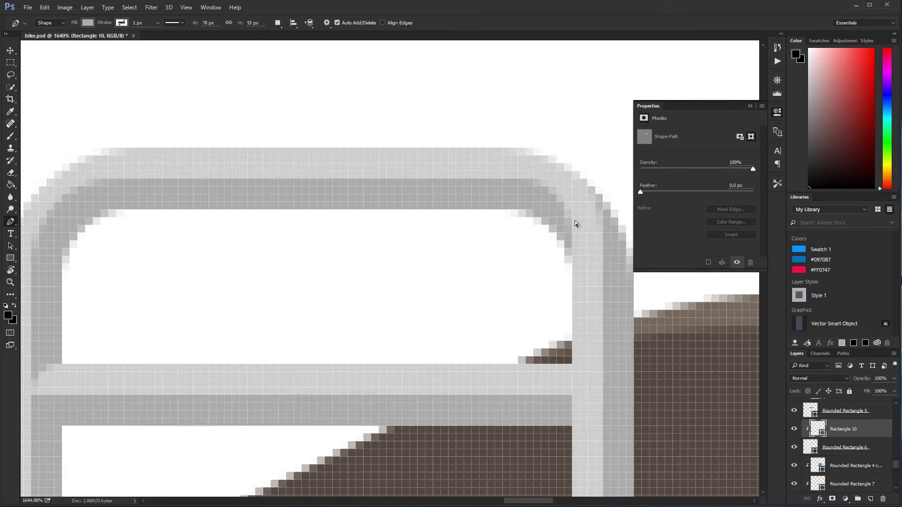
key(ctrl+1)
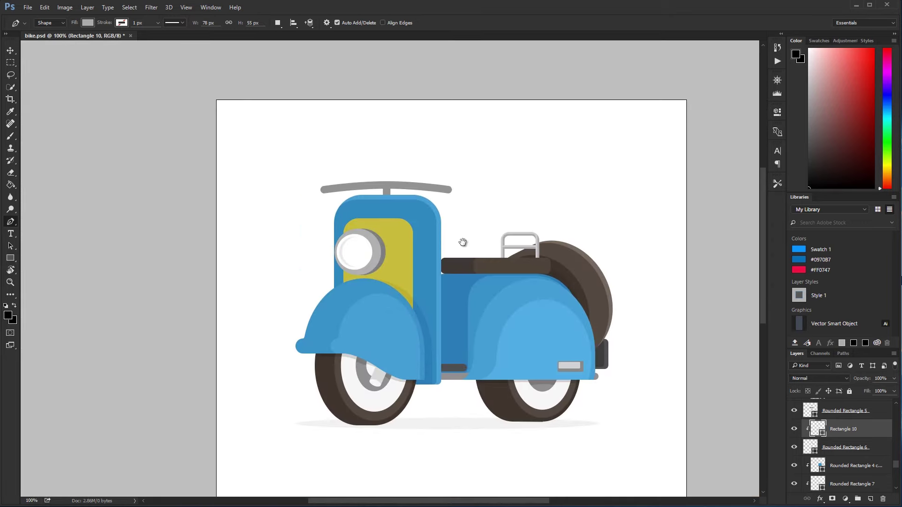
Step: Select the spare wheel's dark inner disc layer and draw a small 12 px circle on its edge
ctrl+click(463, 244)
scroll(479, 297, up, 5)
scroll(478, 297, down, 3)
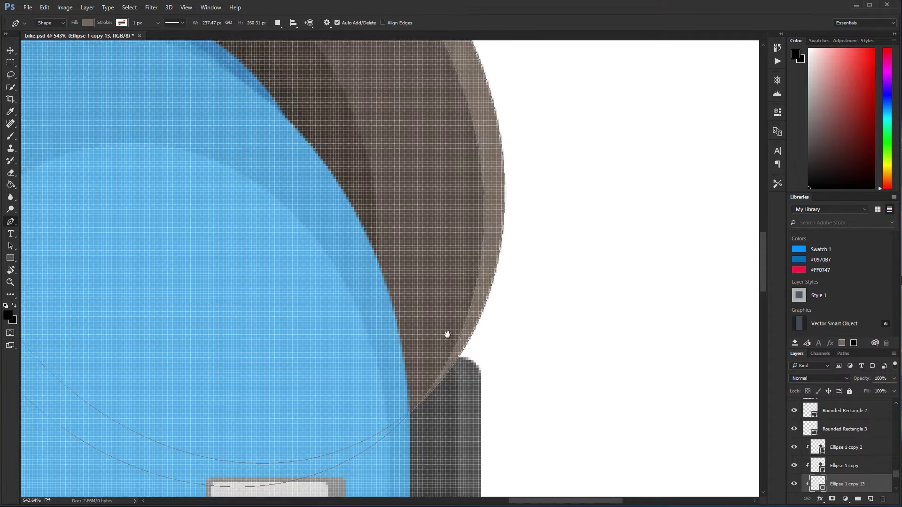
scroll(492, 312, up, 4)
scroll(491, 312, left, 3)
key(v)
ctrl+click(502, 291)
key(u)
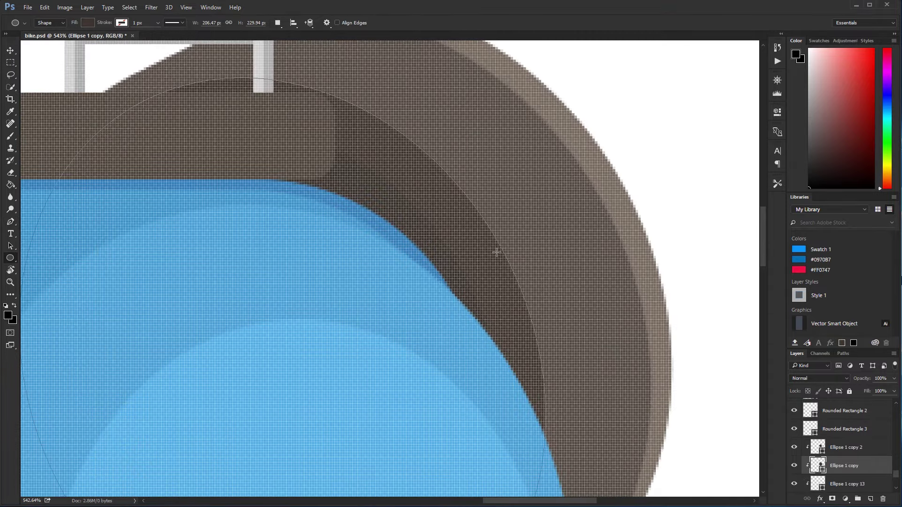
drag(524, 287, 525, 288)
scroll(435, 308, up, 3)
key(p)
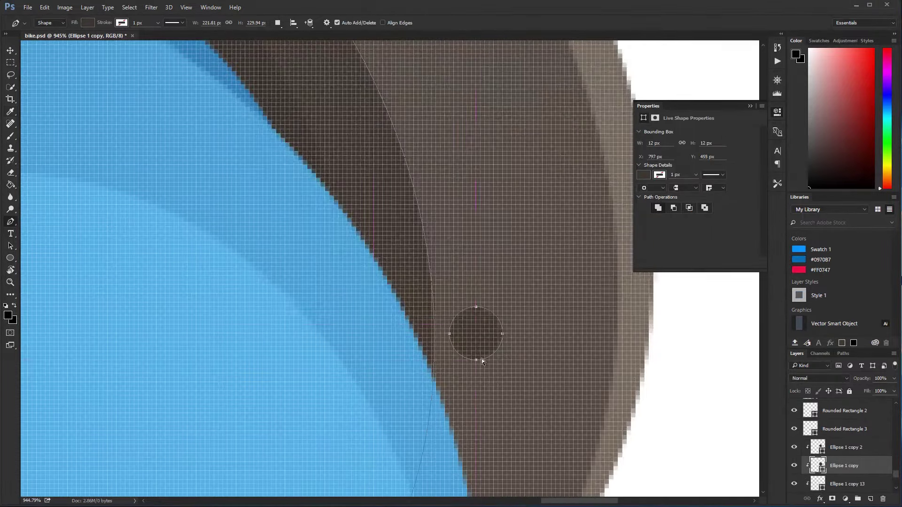
Step: Check the tool settings in the Preferences dialog
key(ctrl+k)
click(282, 107)
click(639, 80)
scroll(639, 81, down, 3)
Step: Zoom in closely on the small circle and place its first duplicate along the disc edge
key(z)
mouse_move(504, 216)
mouse_down()
mouse_move(458, 261)
mouse_move(433, 249)
mouse_up()
scroll(457, 262, up, 3)
key(ctrl+t)
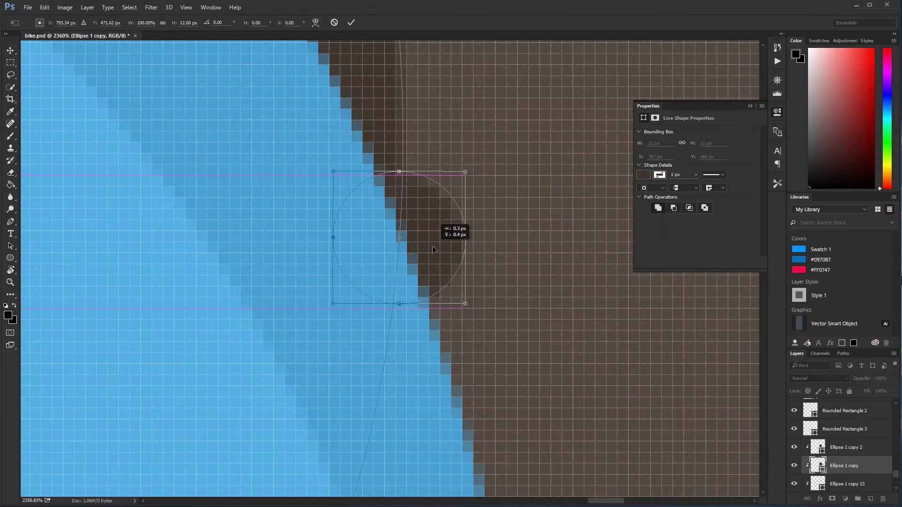
key(Return)
key(p)
scroll(433, 248, up, 2)
mouse_move(432, 318)
mouse_down()
mouse_move(459, 205)
mouse_move(439, 203)
mouse_move(433, 214)
mouse_up()
key(ctrl+t)
key(Return)
Step: Add more circle copies moving upward along the inner disc's curved edge, lined up with the others
scroll(433, 214, up, 3)
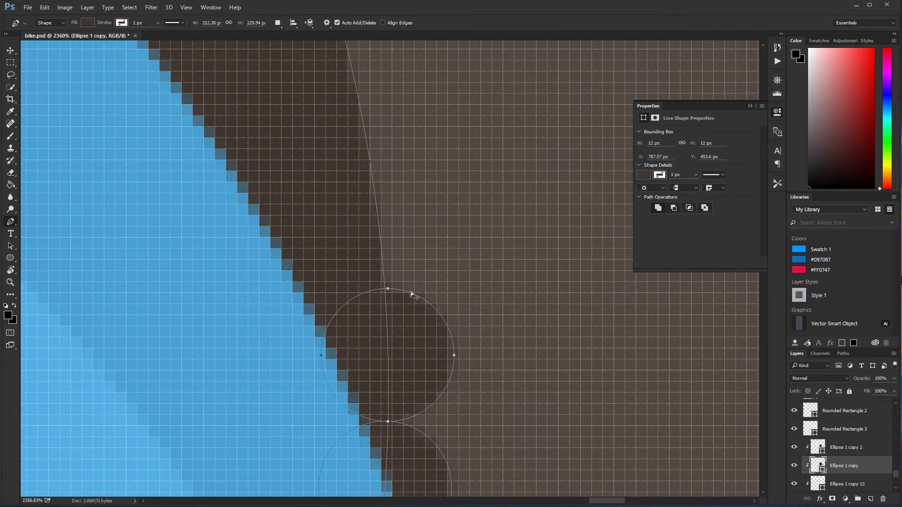
key(ctrl+t)
mouse_move(453, 353)
mouse_down()
mouse_move(484, 181)
mouse_move(413, 187)
mouse_move(407, 210)
mouse_up()
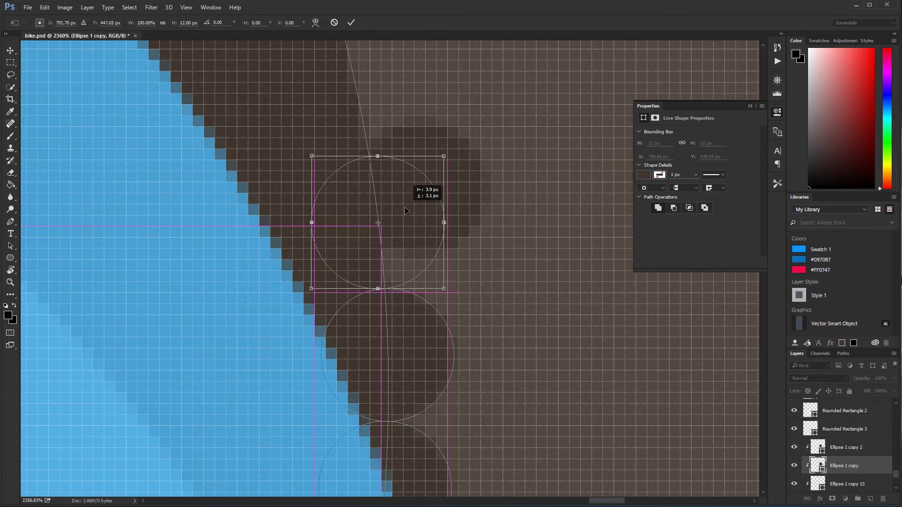
scroll(407, 210, up, 3)
mouse_move(499, 253)
mouse_down()
mouse_move(475, 242)
mouse_move(498, 237)
mouse_up()
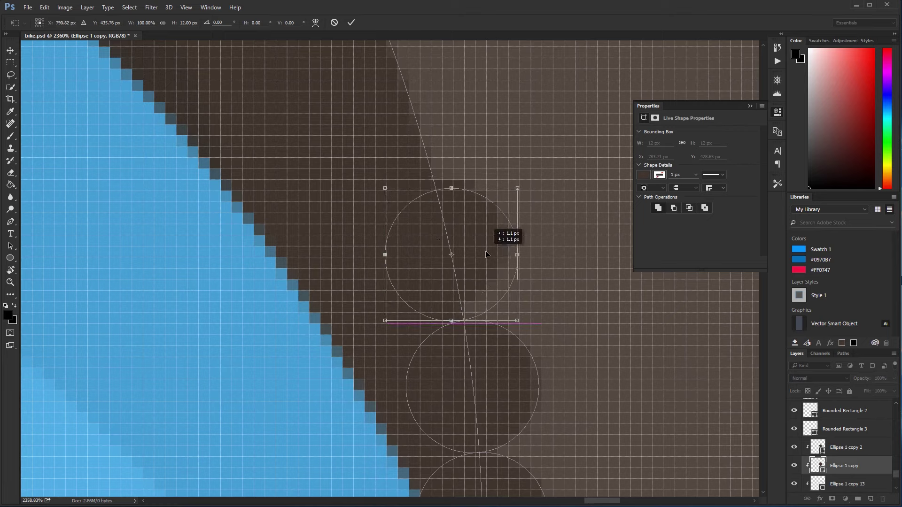
key(Return)
scroll(498, 238, right, 3)
key(p)
mouse_move(463, 183)
mouse_down()
mouse_move(461, 141)
mouse_move(461, 199)
mouse_move(503, 266)
mouse_move(460, 139)
mouse_move(528, 324)
mouse_up()
key(ctrl+t)
drag(469, 127, 482, 169)
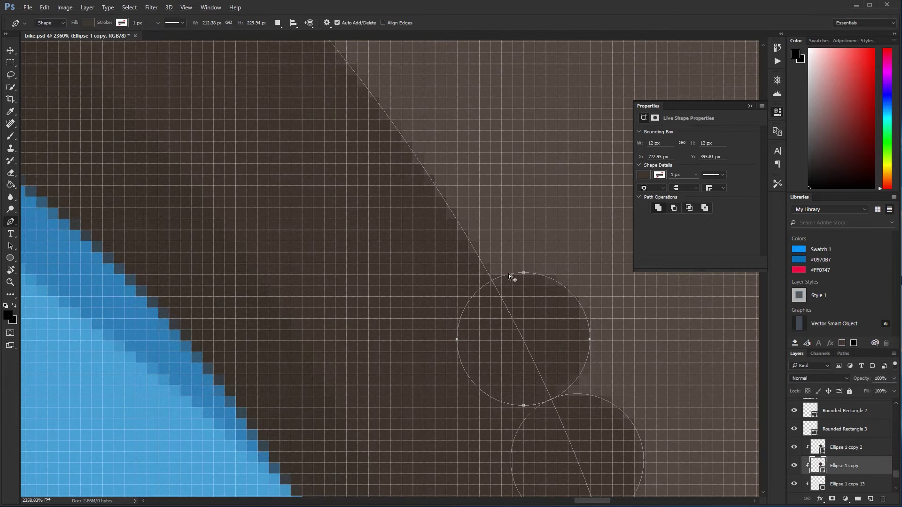
key(Return)
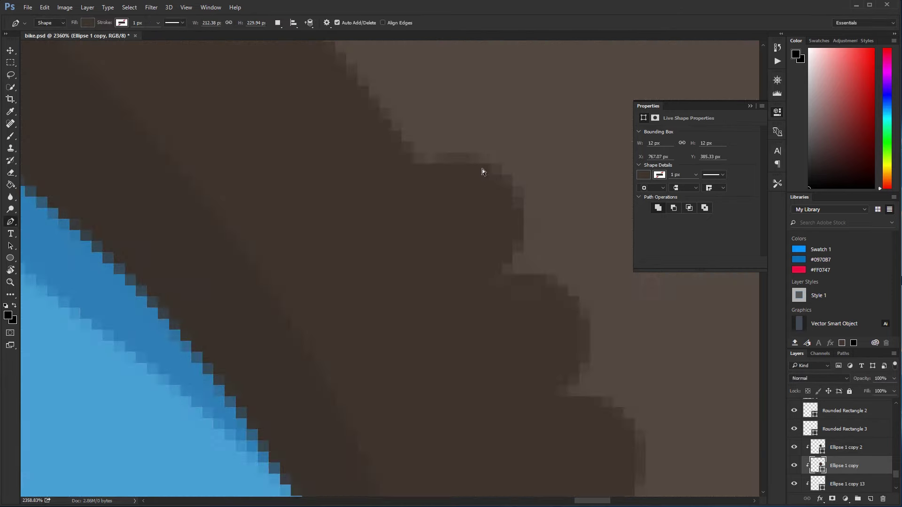
Step: Extend the circle chain up-left along the disc edge with further copies
scroll(447, 236, up, 2)
scroll(466, 276, up, 2)
key(p)
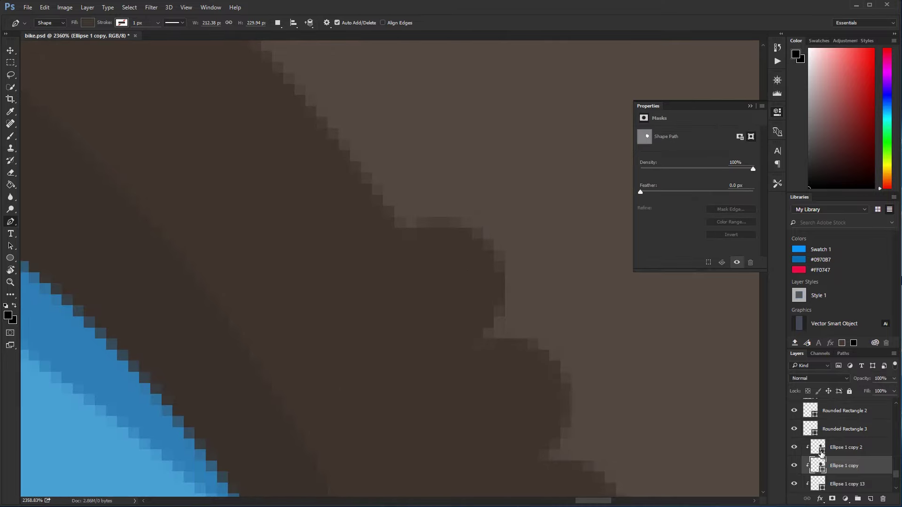
key(ctrl+h)
key(ctrl+t)
mouse_move(441, 249)
mouse_down()
mouse_move(410, 189)
mouse_move(434, 152)
mouse_move(553, 225)
mouse_up()
key(Return)
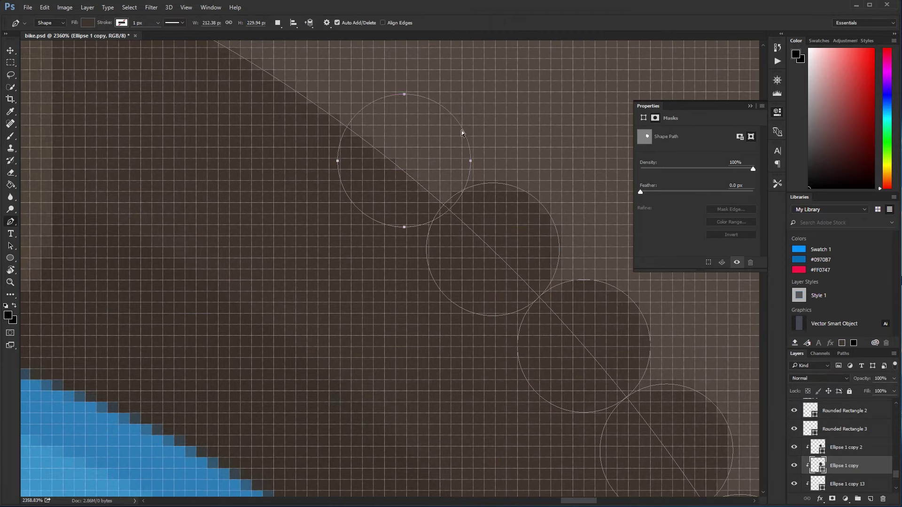
key(ctrl+t)
drag(462, 133, 442, 151)
Step: Place two more circle copies over the top of the spare wheel's disc, then zoom out to review
scroll(464, 278, down, 5)
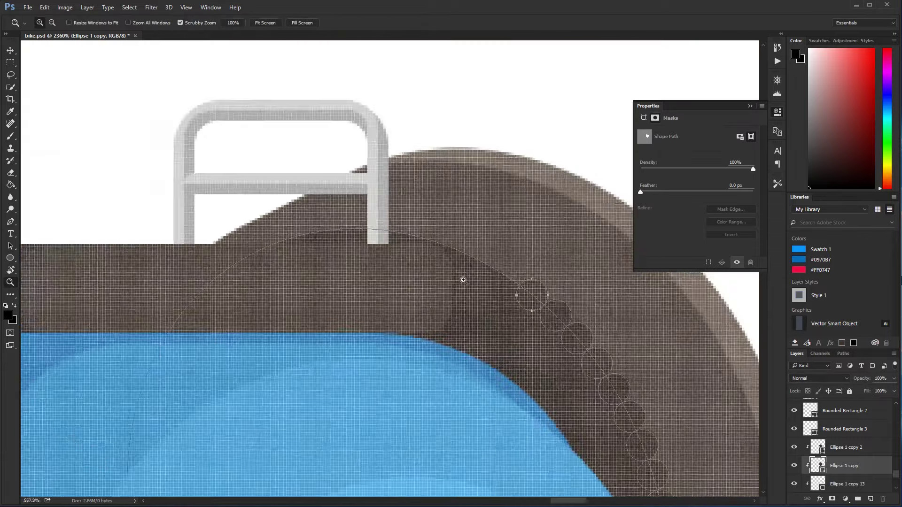
scroll(548, 296, up, 5)
mouse_move(449, 210)
mouse_down()
mouse_move(452, 220)
mouse_move(387, 182)
mouse_up()
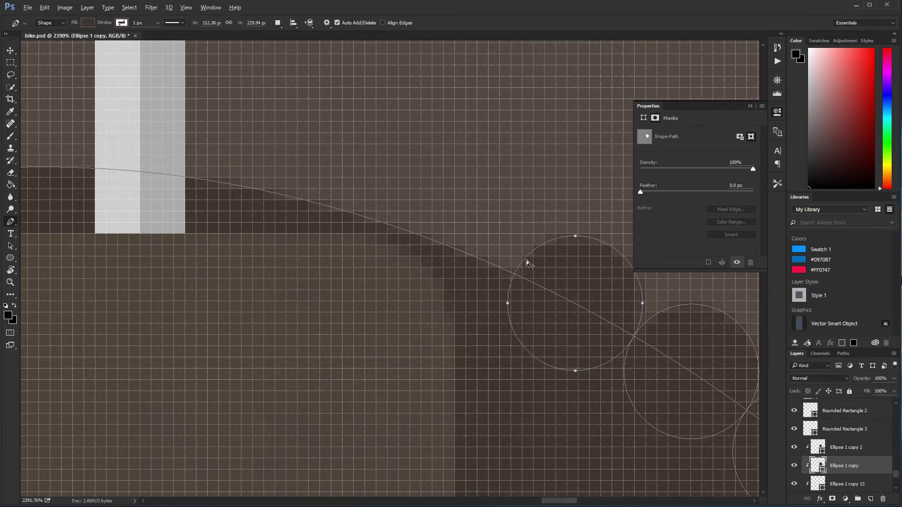
mouse_move(387, 182)
mouse_down()
mouse_move(436, 210)
mouse_move(327, 167)
mouse_move(403, 188)
mouse_up()
key(Return)
key(p)
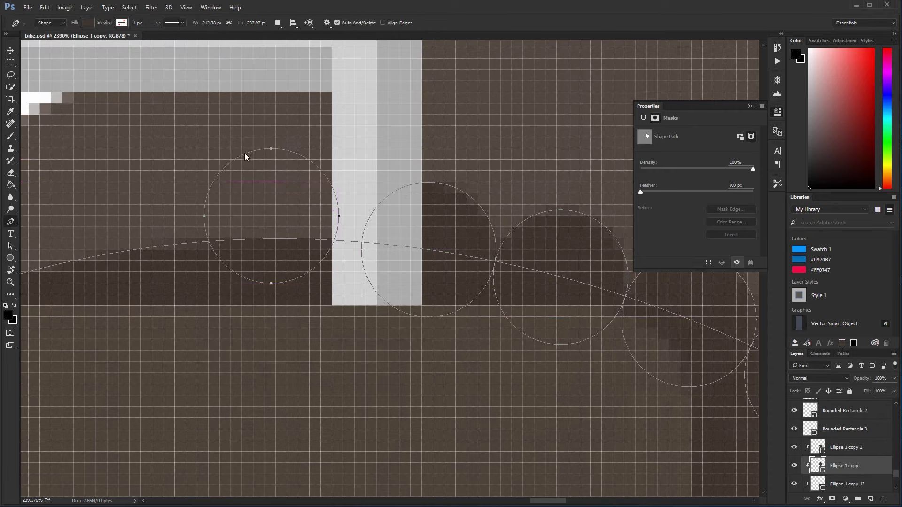
key(ctrl+t)
mouse_move(245, 157)
mouse_down()
mouse_move(267, 179)
mouse_move(413, 215)
mouse_move(336, 239)
mouse_move(466, 263)
mouse_up()
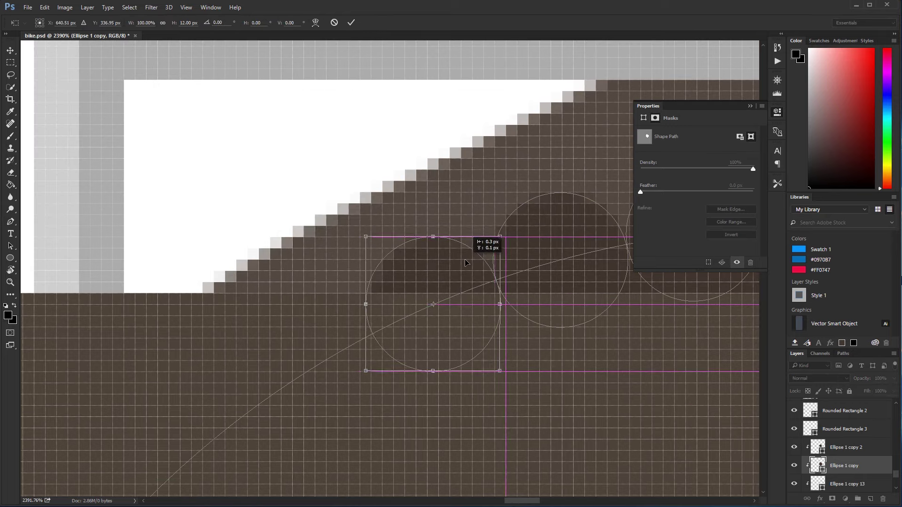
key(Return)
key(ctrl+minus)
key(ctrl+minus)
key(ctrl+minus)
key(ctrl+minus)
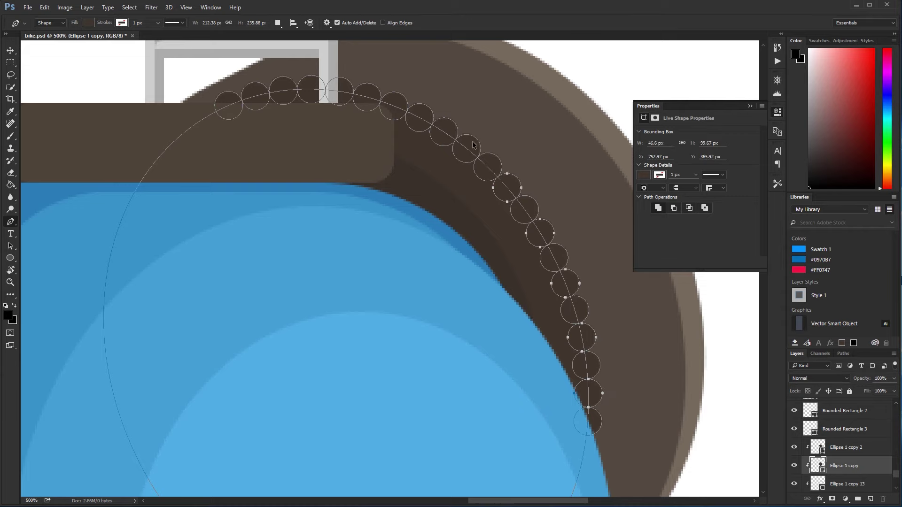
Step: View at 100%, zoom into the rear body panel, and place a small circle on its edge
key(ctrl+1)
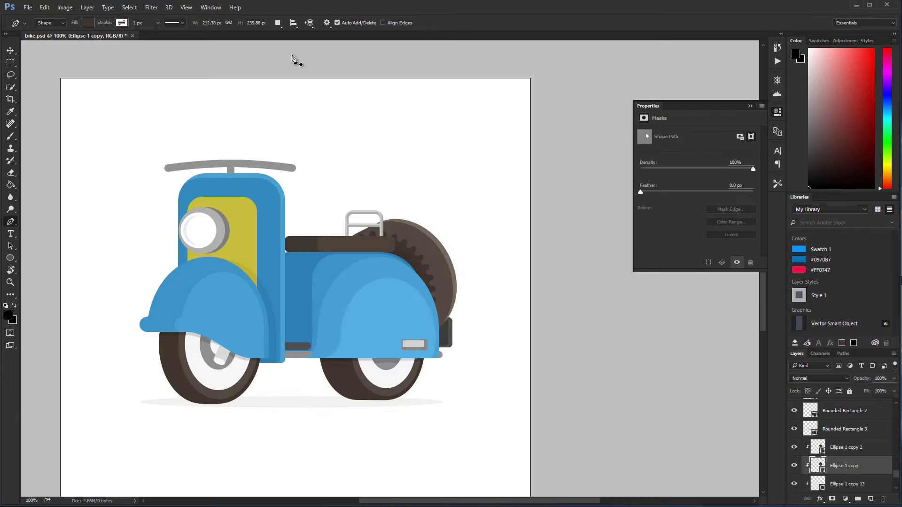
scroll(376, 137, down, 1)
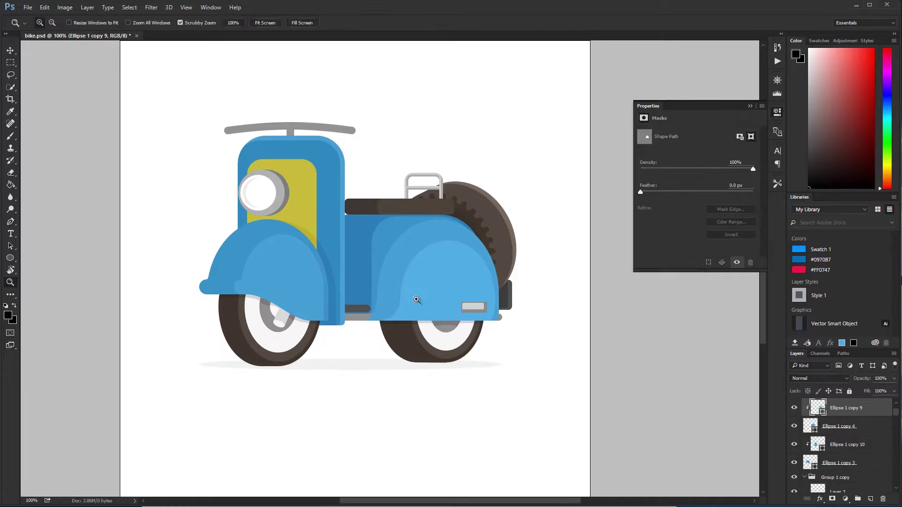
drag(418, 293, 451, 293)
key(u)
click(417, 323)
key(Return)
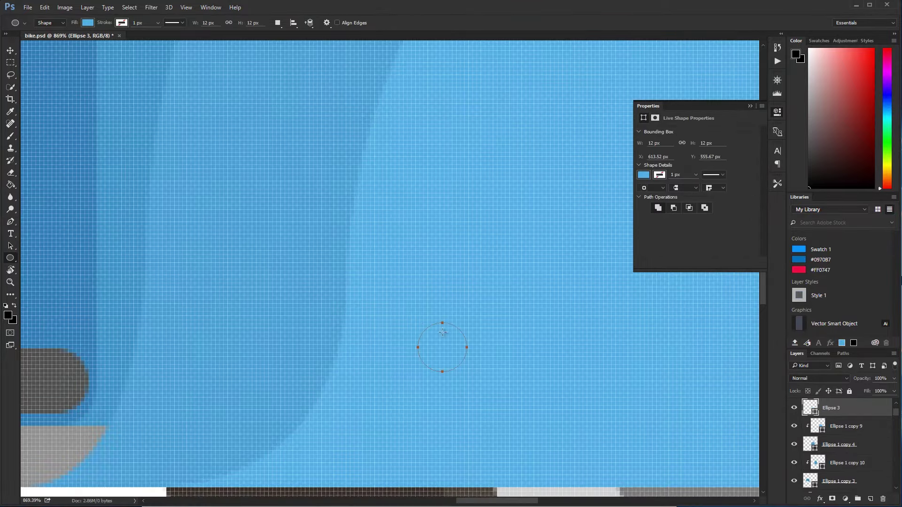
key(p)
mouse_move(355, 363)
mouse_down()
mouse_move(427, 297)
mouse_move(383, 258)
mouse_up()
scroll(383, 258, up, 5)
key(ctrl+t)
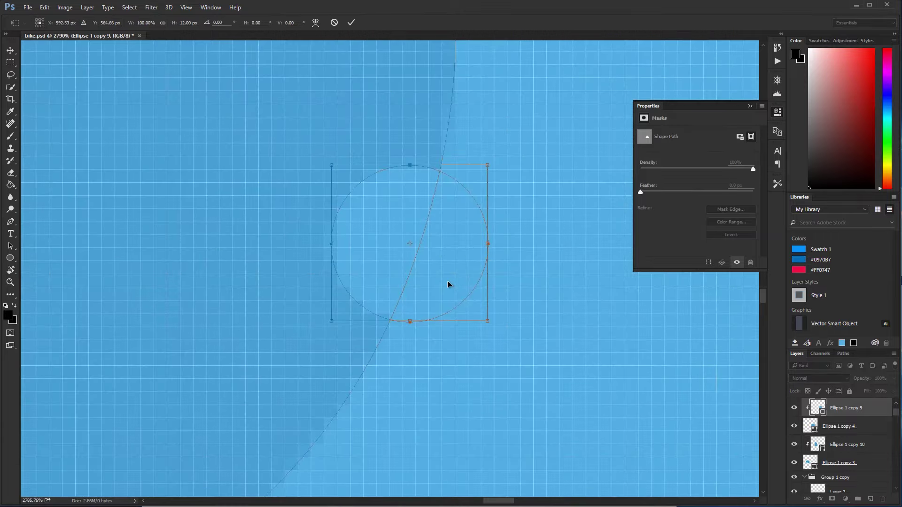
mouse_move(447, 284)
mouse_down()
mouse_move(453, 295)
mouse_move(533, 193)
mouse_move(317, 347)
mouse_up()
key(Return)
Step: Duplicate the circle with Ctrl+Alt+T, placing smaller copies lower and above the original
key(ctrl+alt+t)
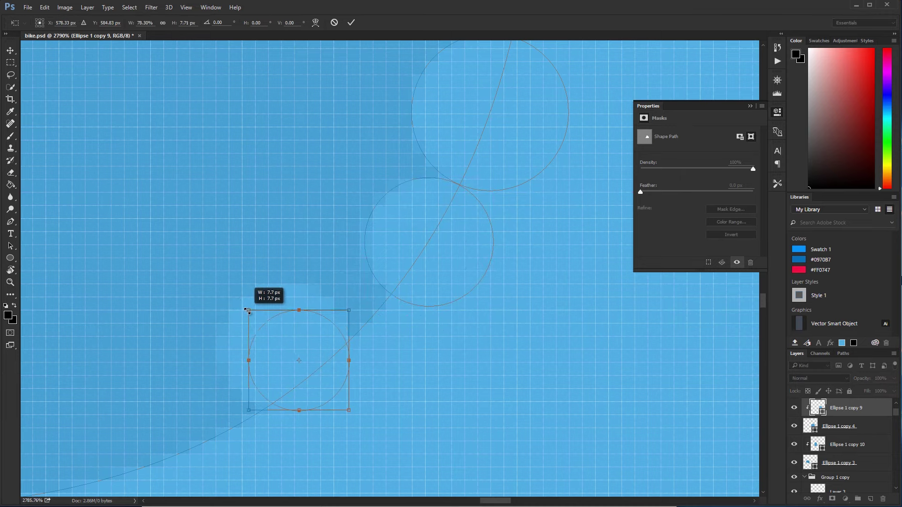
mouse_move(243, 307)
mouse_down()
mouse_move(365, 316)
mouse_move(431, 298)
mouse_move(321, 370)
mouse_up()
key(Return)
key(ctrl+alt+t)
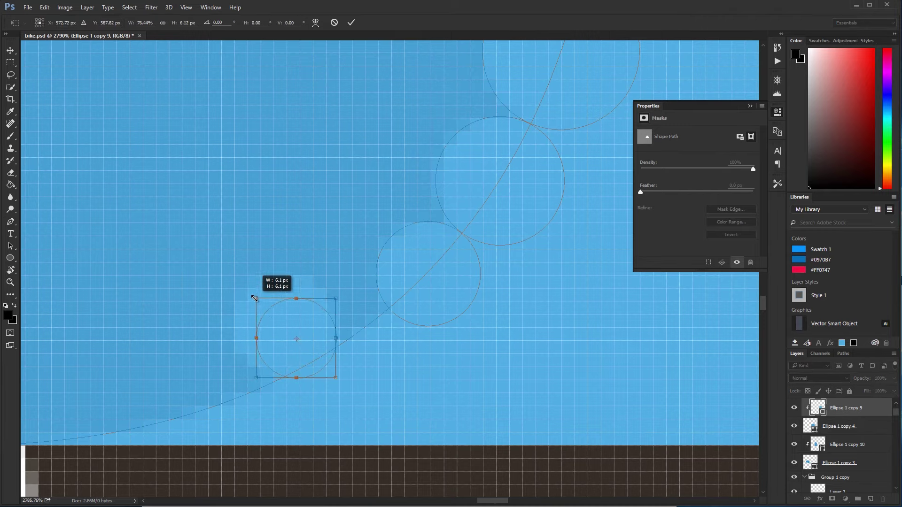
drag(316, 335, 365, 323)
key(Return)
mouse_move(628, 75)
mouse_down()
mouse_move(405, 297)
mouse_move(446, 207)
mouse_move(424, 304)
mouse_up()
key(ctrl+alt+t)
key(Return)
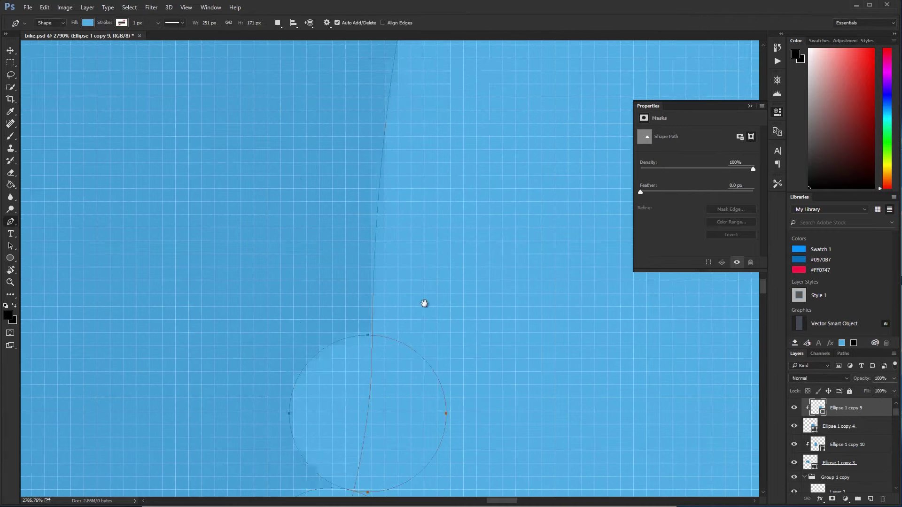
key(ctrl+alt+t)
mouse_move(423, 405)
mouse_down()
mouse_move(419, 195)
mouse_move(408, 328)
mouse_up()
key(Return)
Step: Add further circle copies moving up-left along the panel edge
key(ctrl+alt+t)
key(Return)
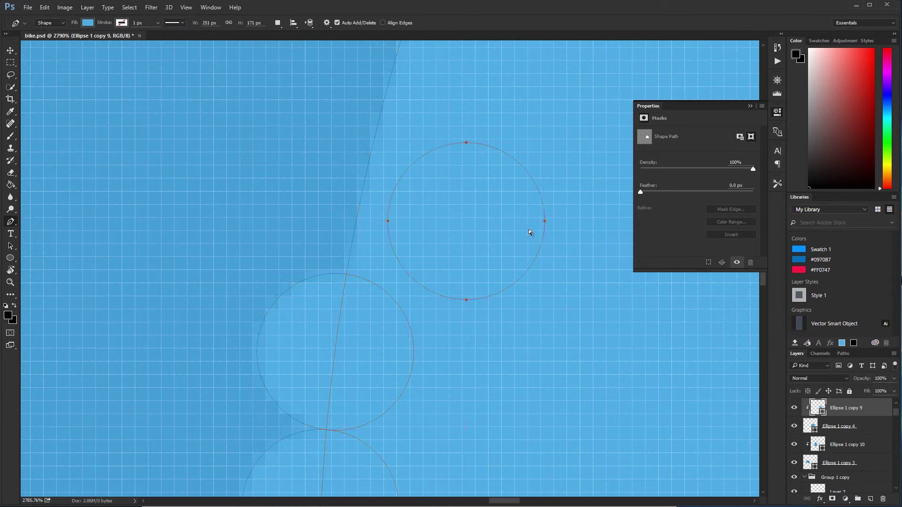
key(ctrl+alt+t)
mouse_move(528, 230)
mouse_down()
mouse_move(419, 211)
mouse_move(423, 343)
mouse_up()
key(Return)
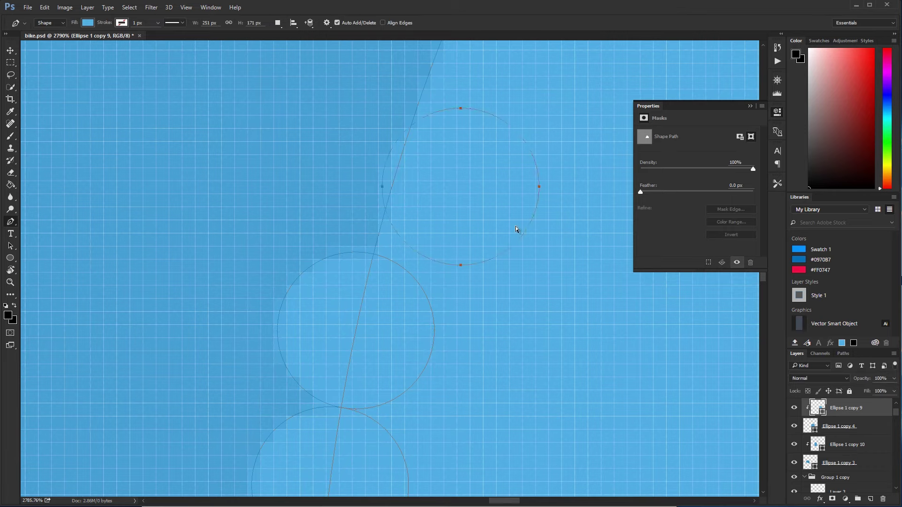
key(ctrl+alt+t)
mouse_move(515, 228)
mouse_down()
mouse_move(446, 218)
mouse_move(403, 369)
mouse_move(428, 216)
mouse_move(416, 214)
mouse_move(455, 216)
mouse_move(456, 259)
mouse_move(444, 269)
mouse_move(362, 240)
mouse_move(350, 218)
mouse_move(377, 283)
mouse_move(377, 255)
mouse_up()
key(Return)
key(ctrl+alt+t)
key(Return)
Step: Continue the touching circle copies along the rear fender's inner curve
key(Return)
key(ctrl+t)
key(Return)
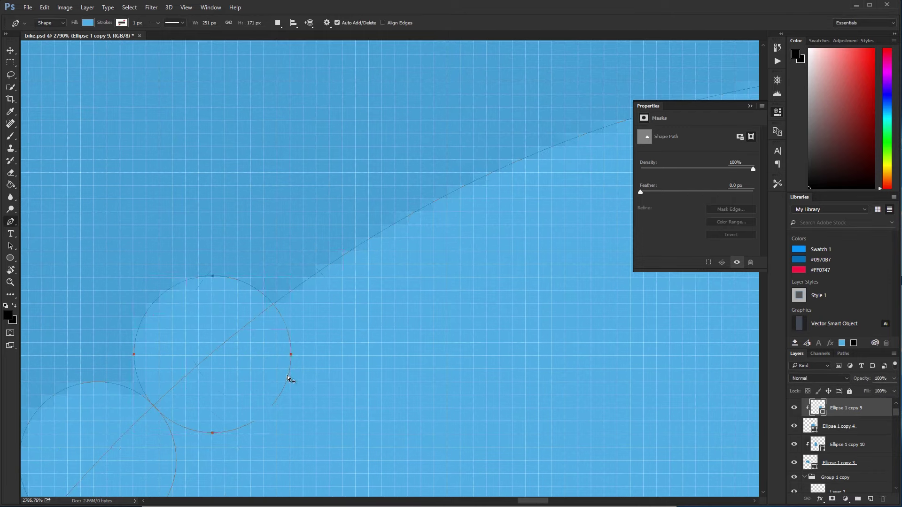
key(ctrl+t)
drag(288, 378, 385, 272)
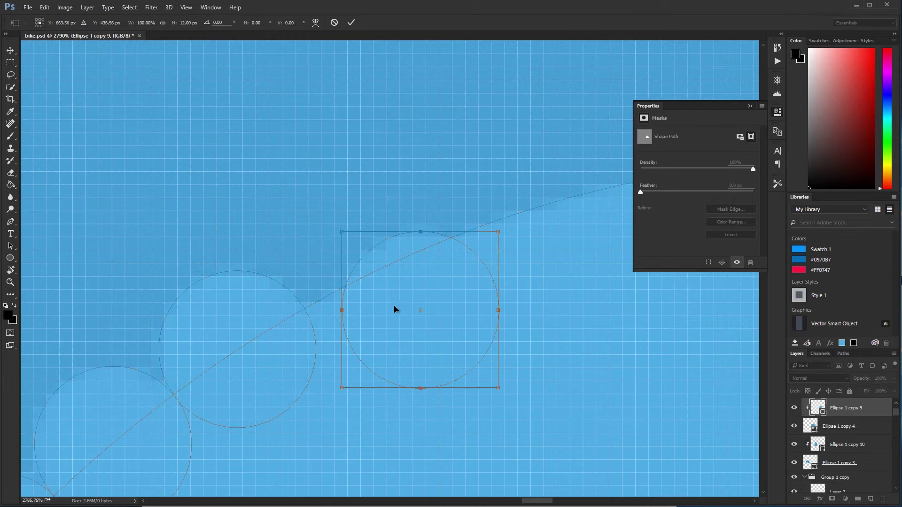
mouse_move(394, 309)
mouse_down()
mouse_move(376, 289)
mouse_move(576, 333)
mouse_move(552, 268)
mouse_move(312, 371)
mouse_move(460, 382)
mouse_move(421, 354)
mouse_up()
key(Return)
key(ctrl+alt+t)
key(Return)
key(p)
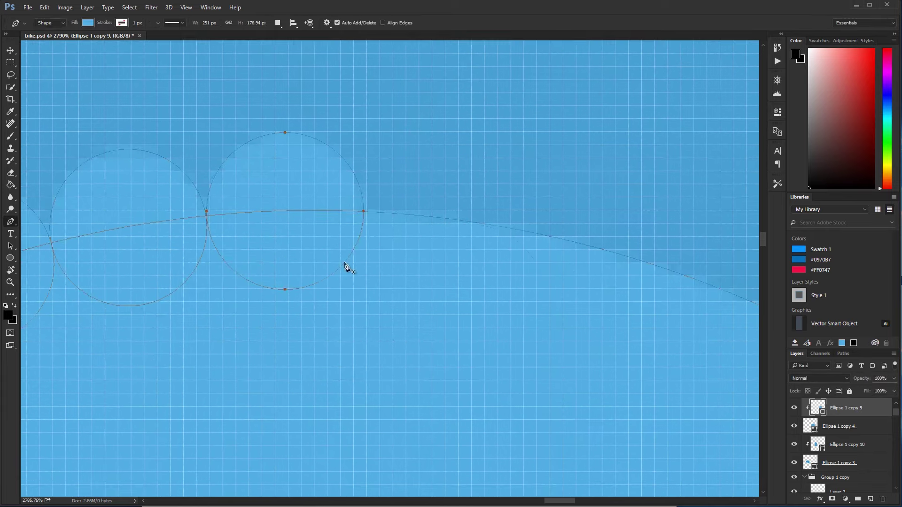
key(ctrl+alt+t)
mouse_move(347, 267)
mouse_down()
mouse_move(444, 258)
mouse_move(602, 390)
mouse_move(600, 272)
mouse_move(469, 247)
mouse_move(475, 240)
mouse_move(394, 274)
mouse_move(521, 410)
mouse_move(487, 342)
mouse_move(467, 358)
mouse_up()
key(Return)
Step: Add more fender-tooth circles on the next stretch of curve, each beside the previous one
key(ctrl+alt+t)
key(Return)
key(p)
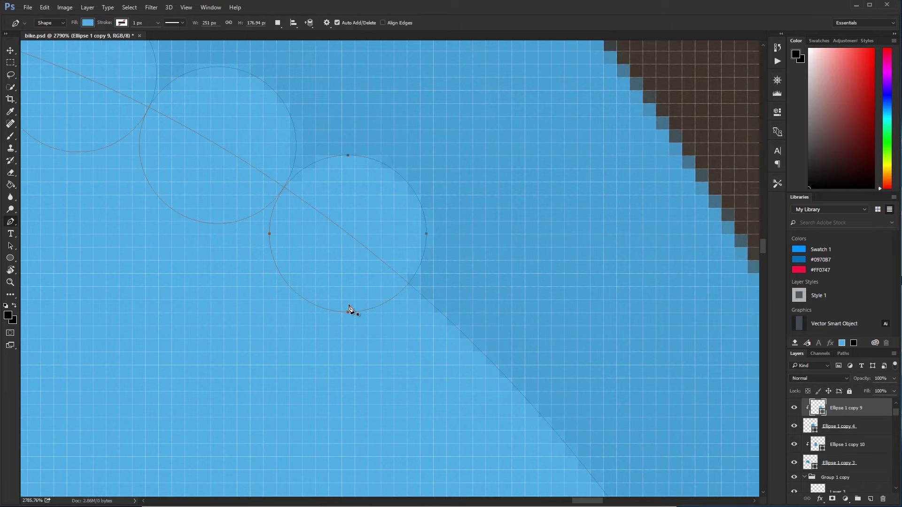
key(ctrl+t)
drag(410, 450, 450, 383)
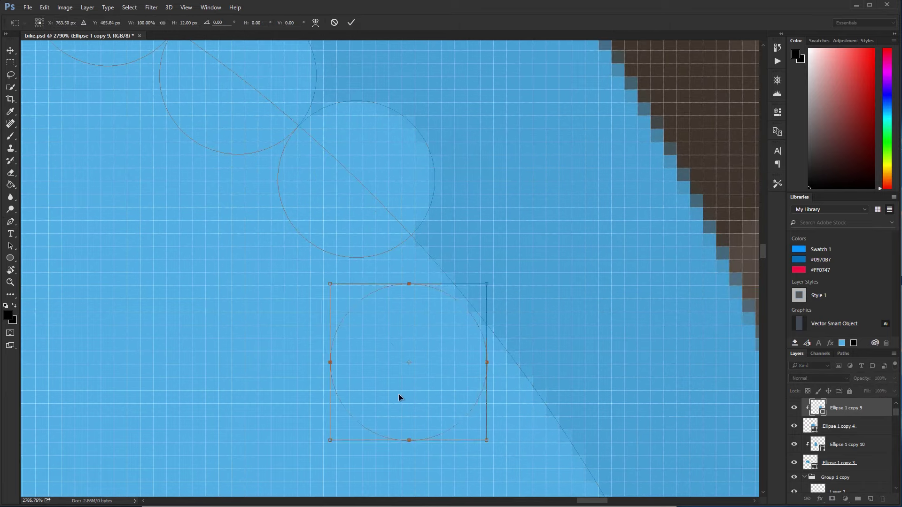
drag(399, 398, 457, 327)
key(Return)
mouse_move(429, 295)
mouse_down()
mouse_move(383, 351)
mouse_move(404, 342)
mouse_move(474, 261)
mouse_move(401, 189)
mouse_up()
Step: Fit the scooter on screen, zoom to the rear, and extend circles down the right-hand curve
key(ctrl+0)
key(z)
key(ctrl+t)
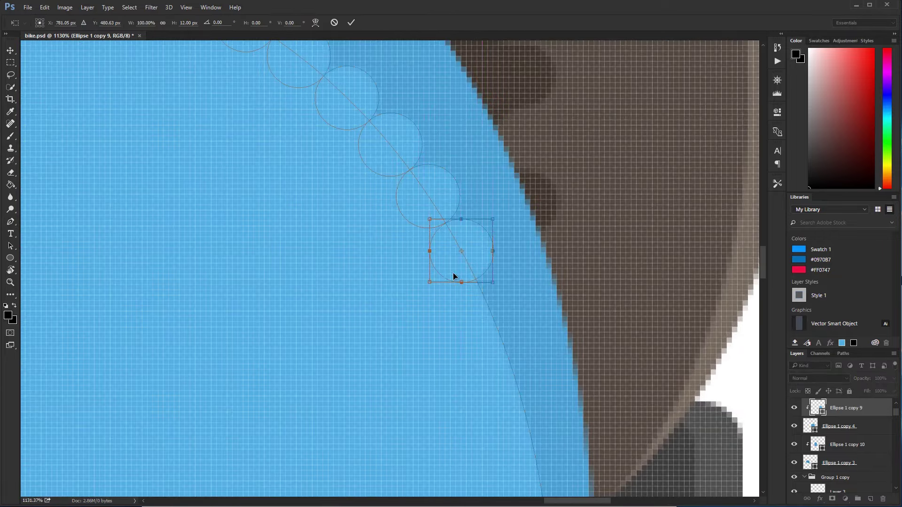
key(Return)
drag(453, 273, 506, 396)
key(ctrl+alt+t)
key(Return)
mouse_move(508, 427)
mouse_down()
mouse_move(420, 197)
mouse_move(437, 265)
mouse_move(430, 324)
mouse_up()
key(ctrl+alt+t)
key(Return)
key(ctrl+alt+t)
Step: Duplicate more circles with Ctrl+Alt+T, moving each copy down the rear fender curve
key(Return)
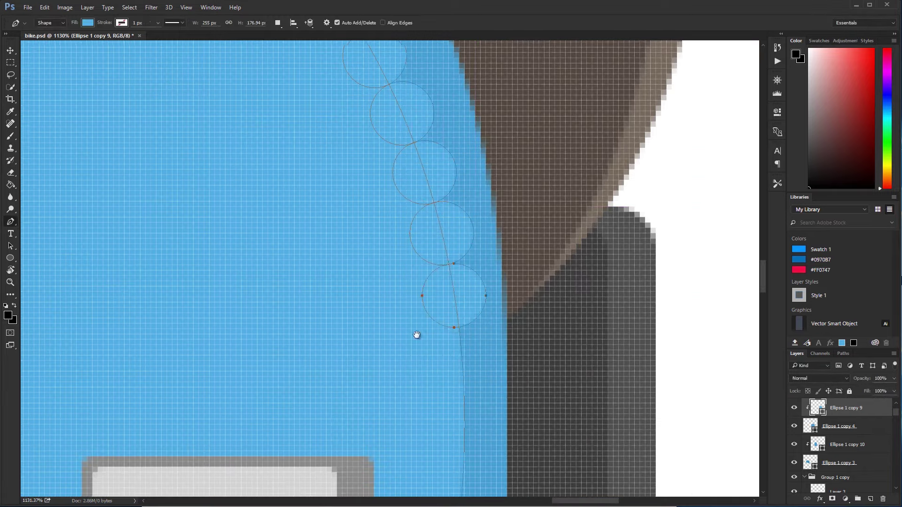
scroll(423, 282, down, 3)
key(ctrl+alt+t)
drag(435, 224, 437, 315)
key(Return)
key(ctrl+alt+t)
key(Return)
key(p)
mouse_move(419, 390)
mouse_down()
mouse_move(455, 254)
mouse_move(471, 226)
mouse_up()
key(ctrl+alt+t)
mouse_move(491, 152)
mouse_down()
mouse_move(489, 216)
mouse_move(462, 289)
mouse_move(483, 274)
mouse_up()
key(Return)
Step: Add an 8 px circle near the fender's lower edge and stack another copy below the chain
key(ctrl+t)
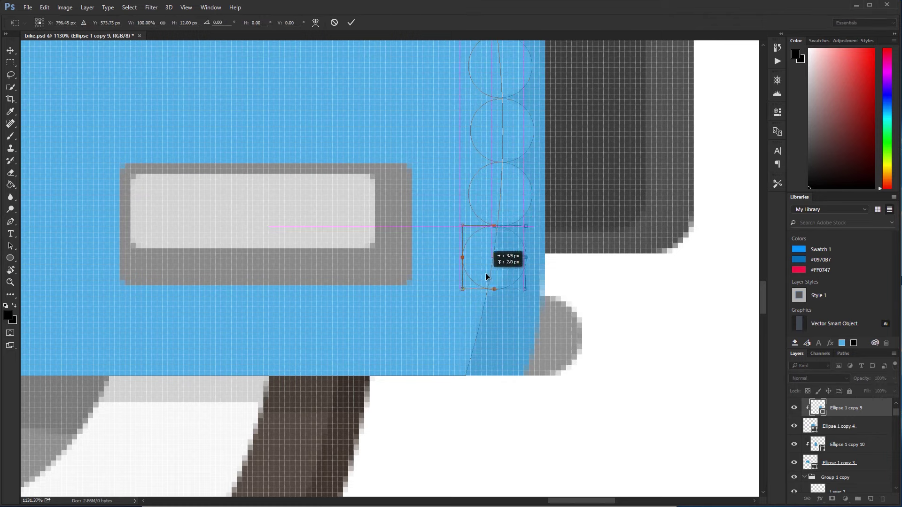
key(Return)
key(ctrl+alt+t)
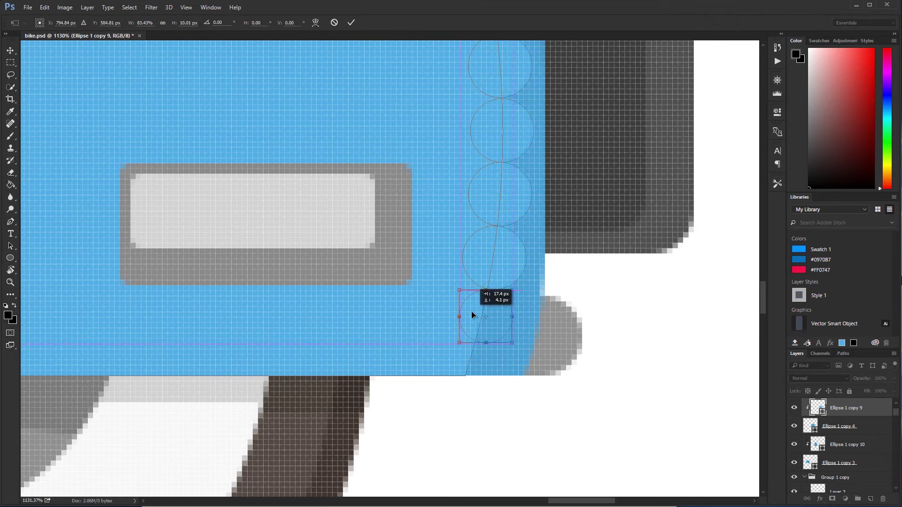
drag(472, 315, 409, 294)
key(Return)
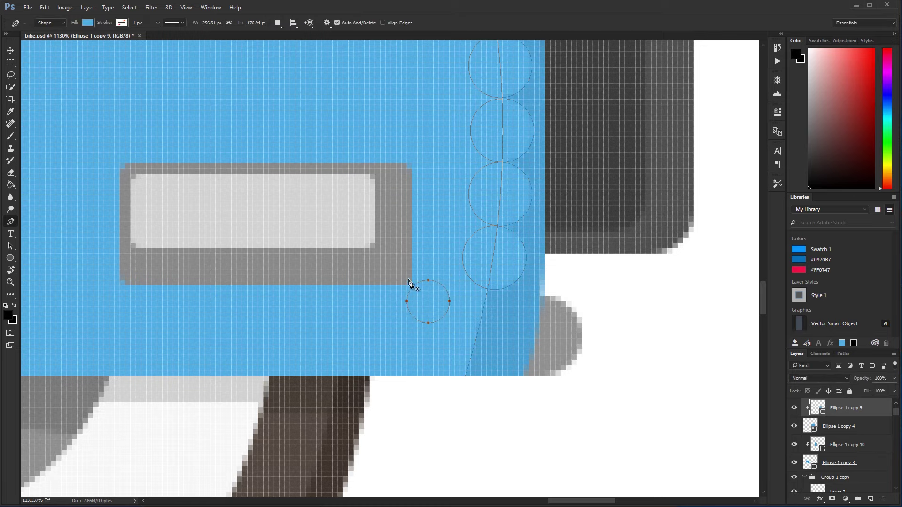
key(ctrl+alt+t)
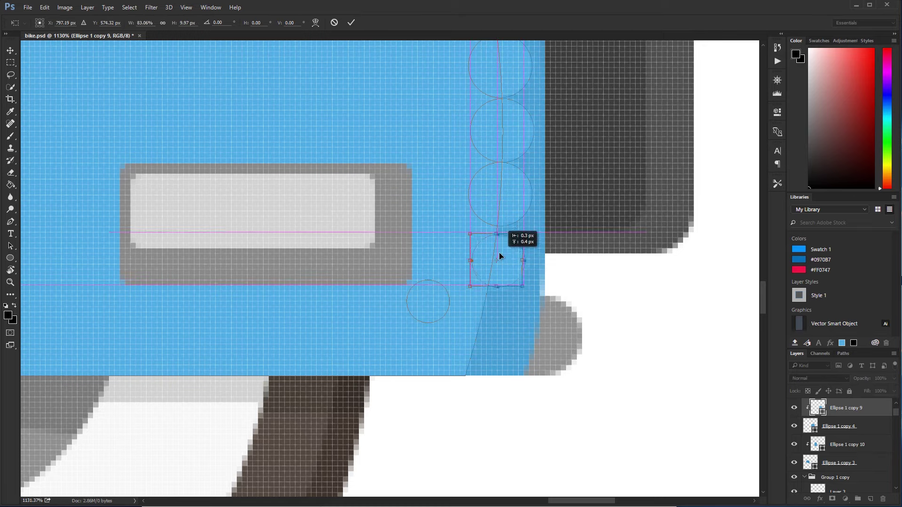
drag(499, 253, 498, 246)
key(Return)
Step: Shift the small circle onto the curve and add a 6 px copy to end the taper
click(449, 297)
key(ctrl+t)
mouse_move(444, 308)
mouse_down()
mouse_move(492, 313)
mouse_move(497, 417)
mouse_move(485, 344)
mouse_up()
key(Return)
key(ctrl+alt+t)
key(Return)
key(p)
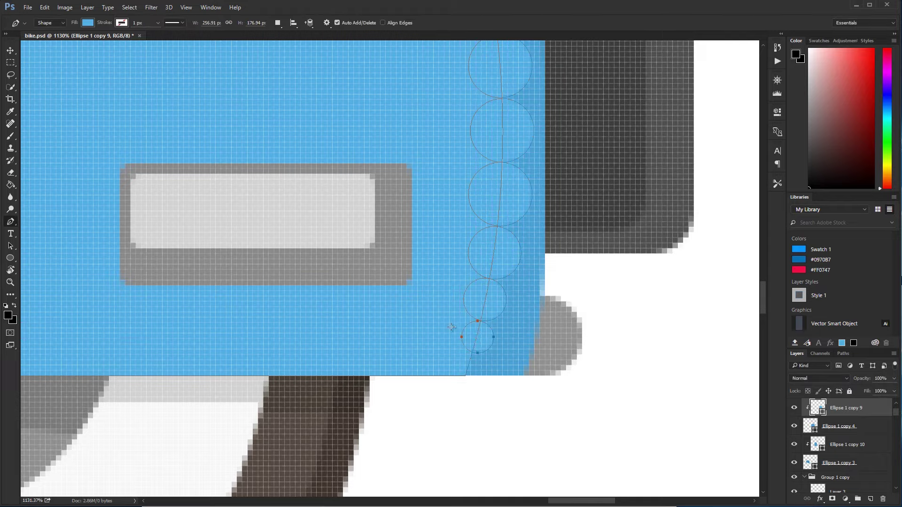
Step: Zoom out to the whole scooter and centre the view on the front fender
key(ctrl+minus)
drag(517, 355, 516, 355)
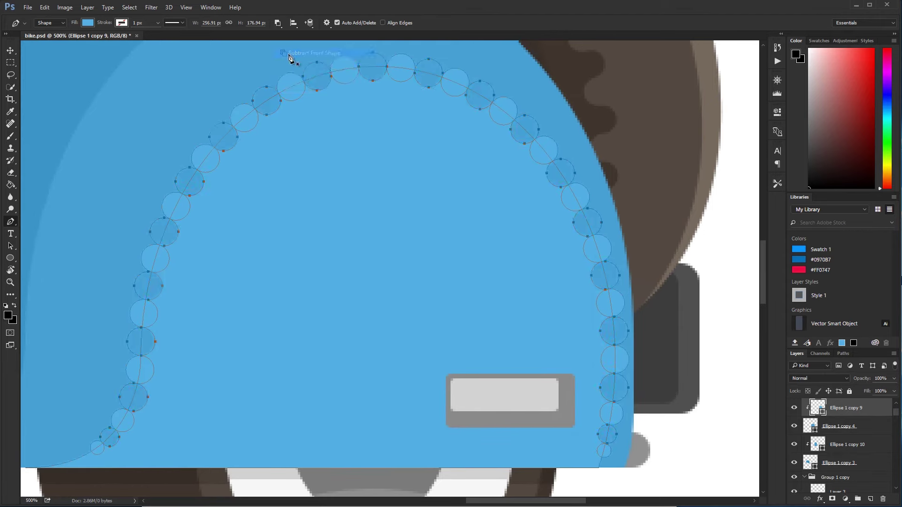
key(ctrl+1)
mouse_move(388, 243)
mouse_down()
mouse_move(470, 246)
mouse_move(480, 221)
mouse_up()
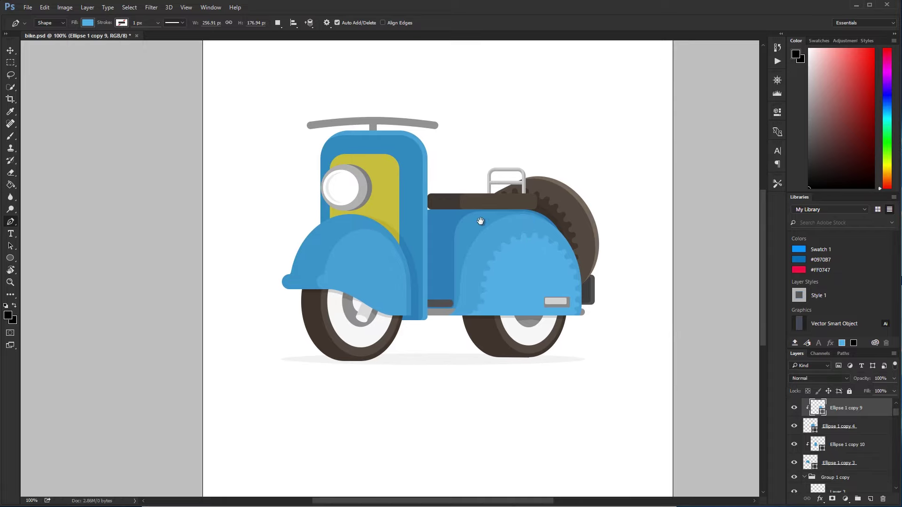
scroll(342, 271, up, 5)
scroll(389, 247, up, 1)
Step: Resize Ellipse 1 copy 10 to a 6 px circle at the start of the front fender curve
ctrl+click(381, 274)
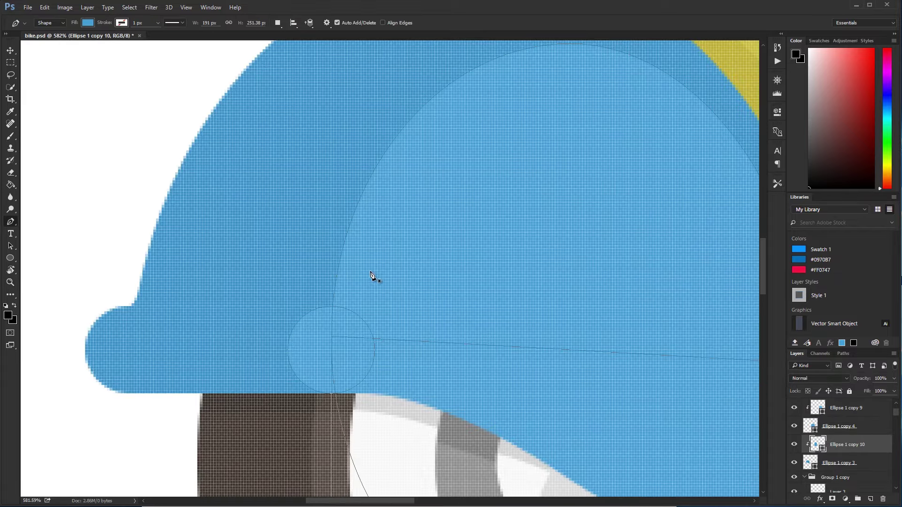
key(ctrl+t)
text(12)
key(Return)
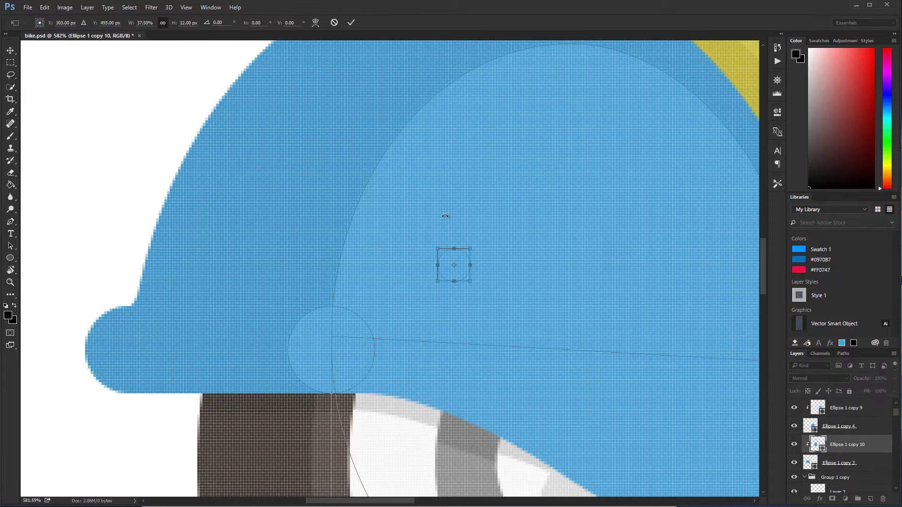
drag(454, 263, 407, 271)
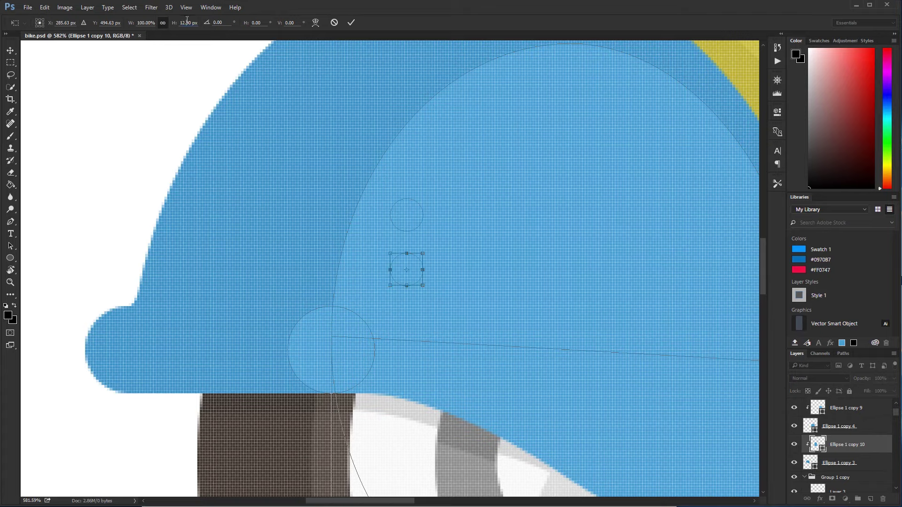
text(6)
key(Return)
drag(410, 271, 343, 298)
scroll(335, 301, up, 3)
key(Return)
key(p)
scroll(396, 284, up, 3)
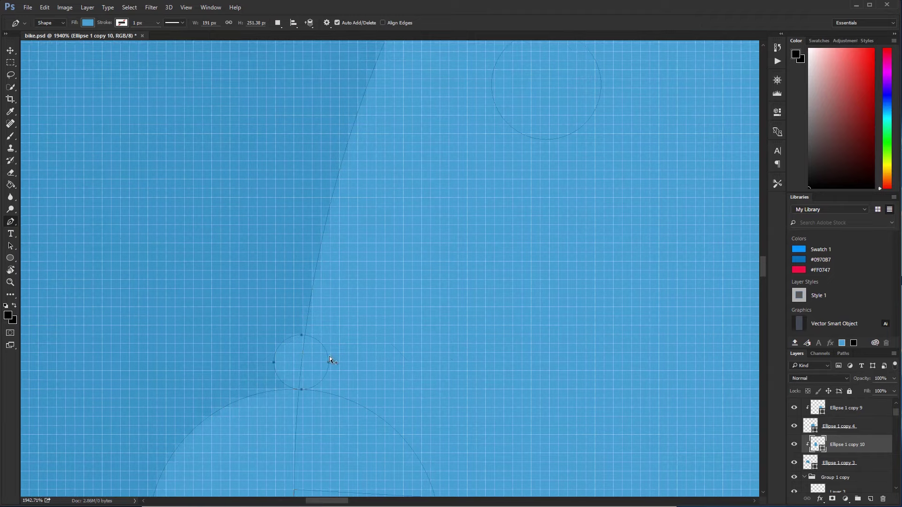
Step: Add 8 px and 10 px circle copies stepping up the front fender's inner curve
key(ctrl+alt+t)
mouse_move(293, 337)
mouse_down()
mouse_move(385, 283)
mouse_move(327, 296)
mouse_up()
text(8)
key(Return)
key(Return)
key(ctrl+alt+t)
key(shift+Up)
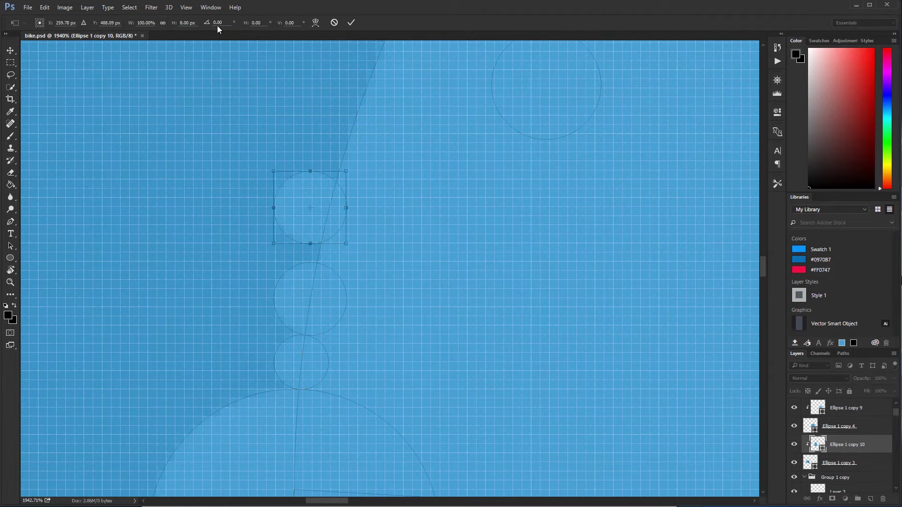
text(10)
key(Return)
drag(317, 193, 340, 200)
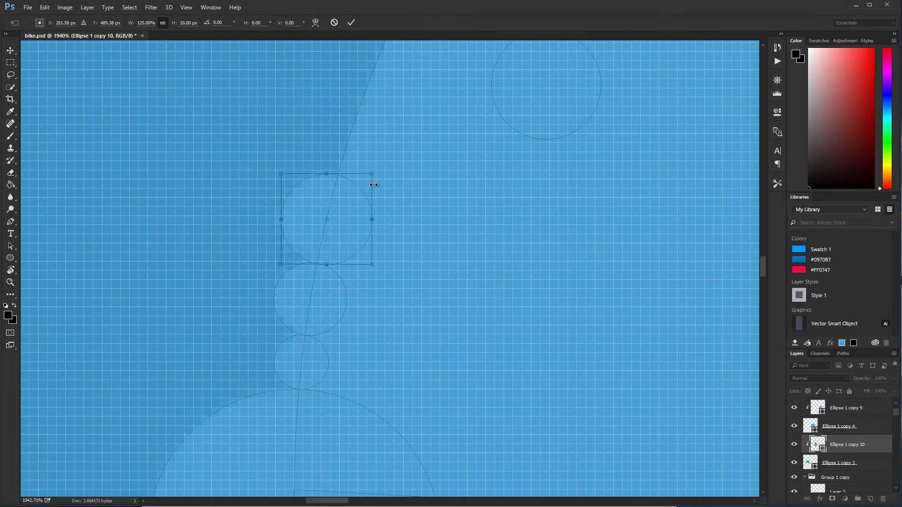
key(Return)
drag(458, 141, 441, 230)
drag(462, 261, 349, 242)
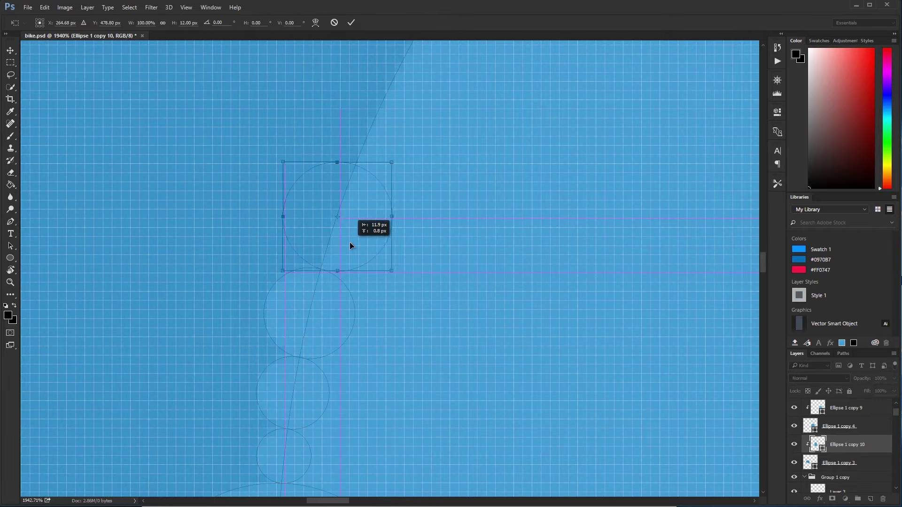
key(Return)
Step: Place two more circle copies higher along the fender curve
key(ctrl+alt+t)
mouse_move(404, 230)
mouse_down()
mouse_move(425, 244)
mouse_move(357, 248)
mouse_up()
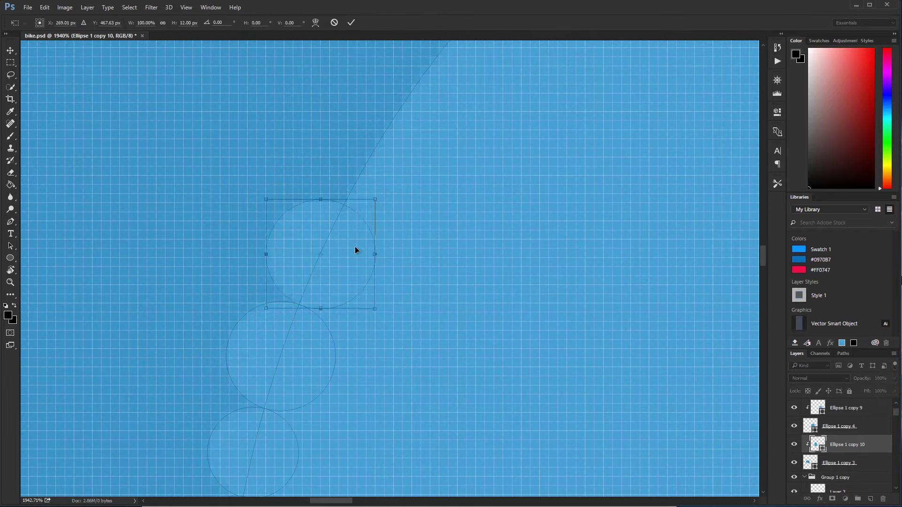
key(Return)
key(ctrl+alt+t)
drag(346, 283, 393, 186)
mouse_move(459, 190)
mouse_down()
mouse_move(472, 312)
mouse_move(395, 235)
mouse_move(397, 334)
mouse_move(382, 280)
mouse_move(551, 296)
mouse_move(464, 204)
mouse_move(343, 295)
mouse_move(418, 229)
mouse_move(274, 293)
mouse_move(324, 258)
mouse_move(422, 226)
mouse_move(424, 216)
mouse_move(531, 206)
mouse_move(360, 233)
mouse_up()
key(Return)
Step: Repeat the circle duplication five times, spacing the copies along the fender curve
key(ctrl+alt+t)
key(Return)
key(ctrl+alt+t)
key(Return)
key(ctrl+alt+t)
key(Return)
key(ctrl+alt+t)
key(Return)
key(ctrl+alt+t)
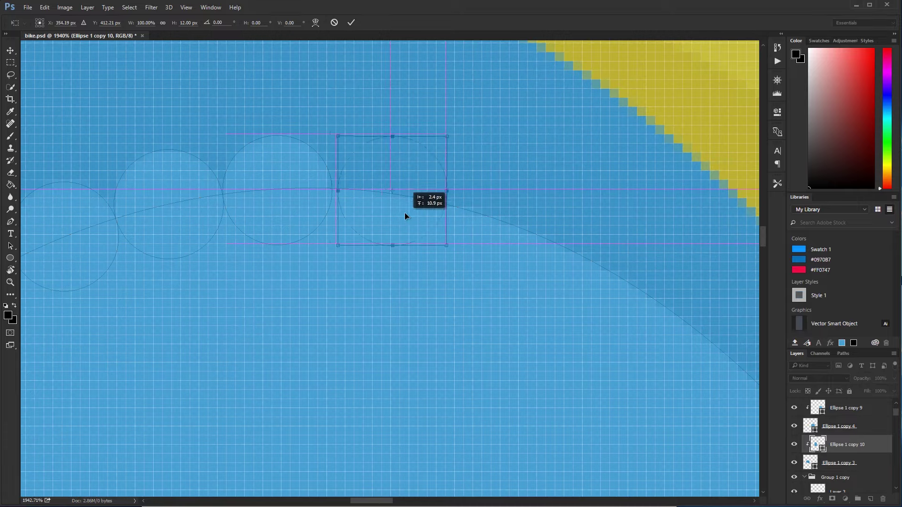
mouse_move(405, 212)
mouse_down()
mouse_move(497, 381)
mouse_move(504, 239)
mouse_move(381, 220)
mouse_up()
key(Return)
Step: Add three more circle copies, dragging each down along the curve
key(ctrl+alt+t)
mouse_move(389, 354)
mouse_down()
mouse_move(388, 245)
mouse_move(474, 300)
mouse_up()
key(Return)
key(ctrl+alt+t)
key(Return)
drag(536, 419, 376, 276)
key(ctrl+alt+t)
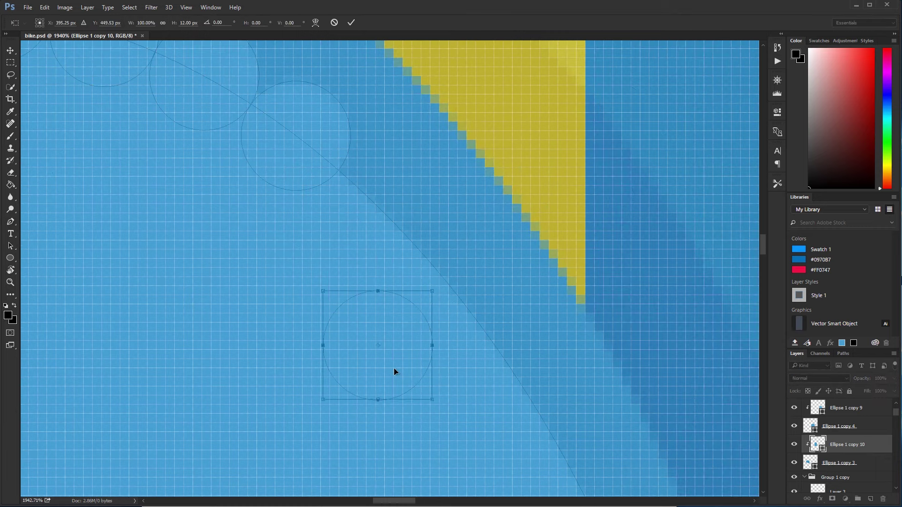
mouse_move(394, 370)
mouse_down()
mouse_move(399, 229)
mouse_move(475, 326)
mouse_move(395, 232)
mouse_move(381, 240)
mouse_move(402, 242)
mouse_move(462, 327)
mouse_up()
key(Return)
Step: Extend the chain with three more circle copies along the next stretch of curve
key(p)
key(ctrl+alt+t)
key(Return)
key(ctrl+alt+t)
key(Return)
key(ctrl+alt+t)
key(Return)
Step: Add four more circle copies continuing down the front fender edge
alt+scroll(395, 250, down, 5)
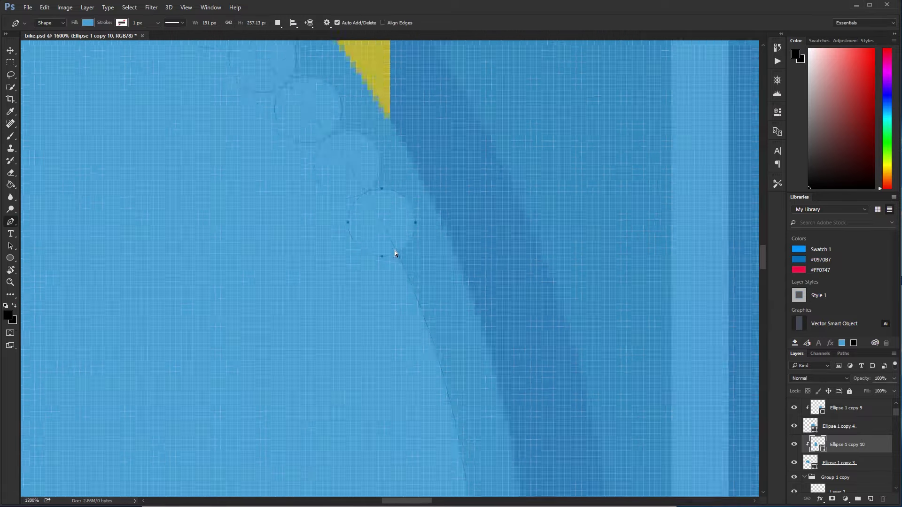
mouse_move(360, 150)
ctrl+alt+mouse_down()
mouse_move(371, 200)
mouse_move(396, 184)
mouse_move(400, 211)
mouse_move(409, 210)
mouse_move(410, 267)
mouse_move(419, 248)
mouse_move(429, 312)
ctrl+alt+mouse_up()
key(ctrl+alt+t)
key(Return)
key(ctrl+alt+t)
key(Return)
key(ctrl+alt+t)
key(Return)
key(ctrl+alt+t)
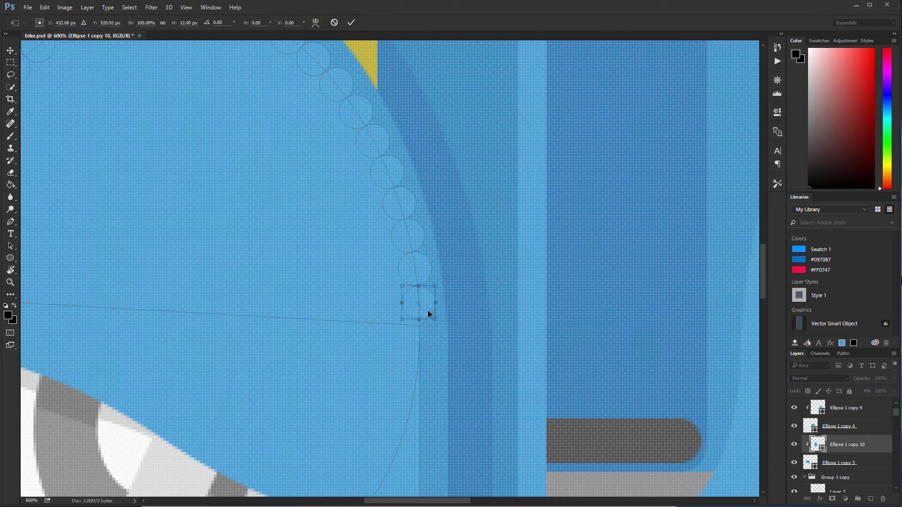
key(Return)
Step: Add a 10 px circle copy shifted down below the chain
scroll(428, 311, down, 2)
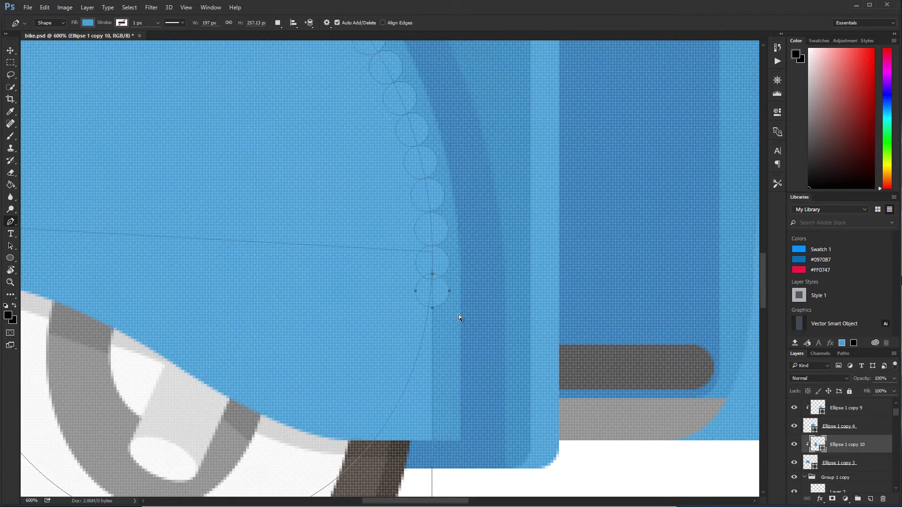
key(ctrl+alt+t)
key(shift+Down)
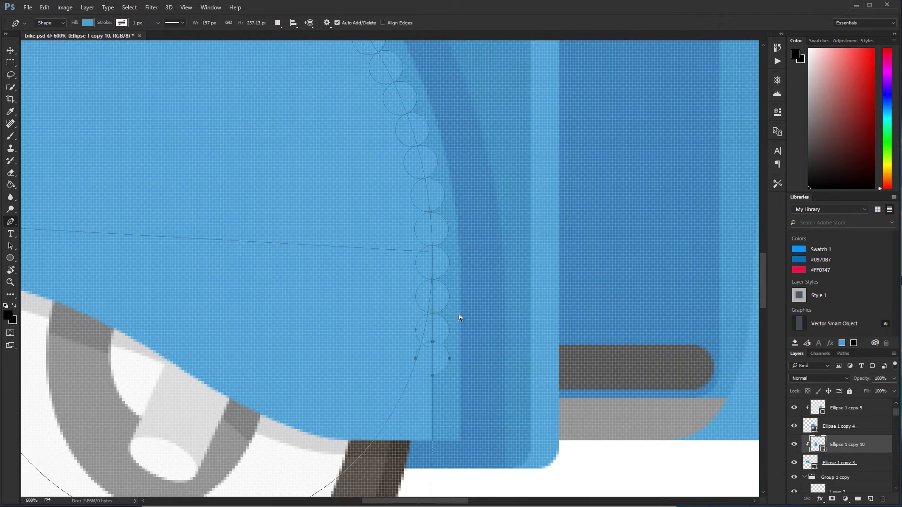
click(188, 22)
text(10)
key(Return)
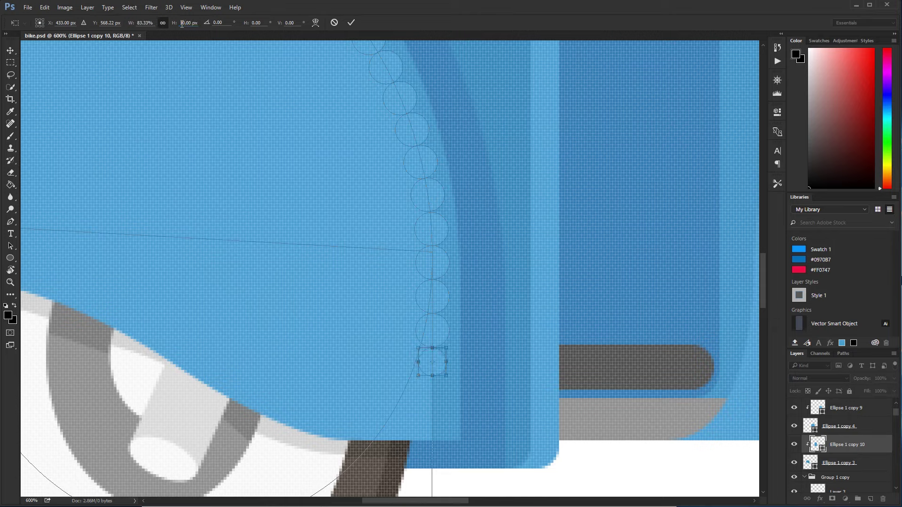
key(Return)
Step: Add 8 px circle copies further down to finish the taper
key(ctrl+alt+t)
key(shift+Down)
click(190, 22)
text(88)
key(Return)
key(Return)
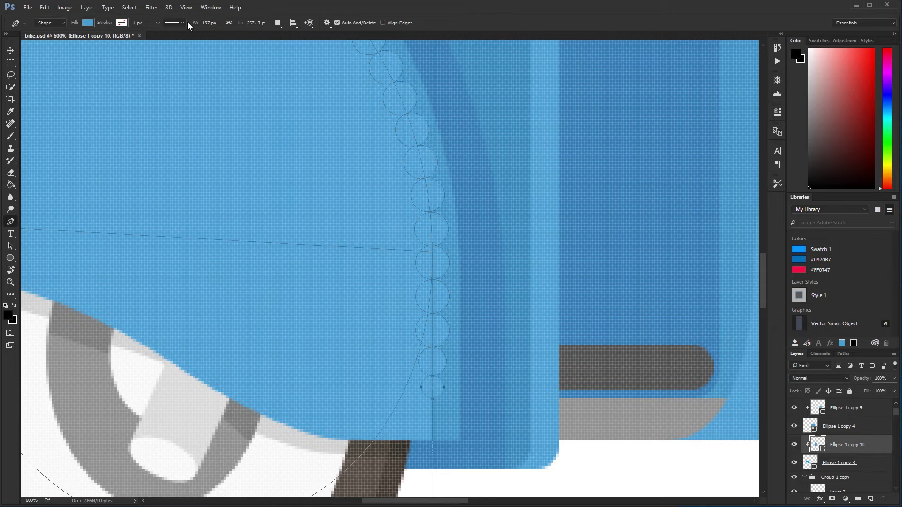
key(ctrl+alt+t)
key(shift+Down)
key(Return)
key(Return)
Step: Nudge the small end circles down into place, then zoom out to the whole scooter
mouse_move(423, 372)
mouse_down()
mouse_move(499, 316)
mouse_move(502, 343)
mouse_up()
drag(516, 296, 520, 339)
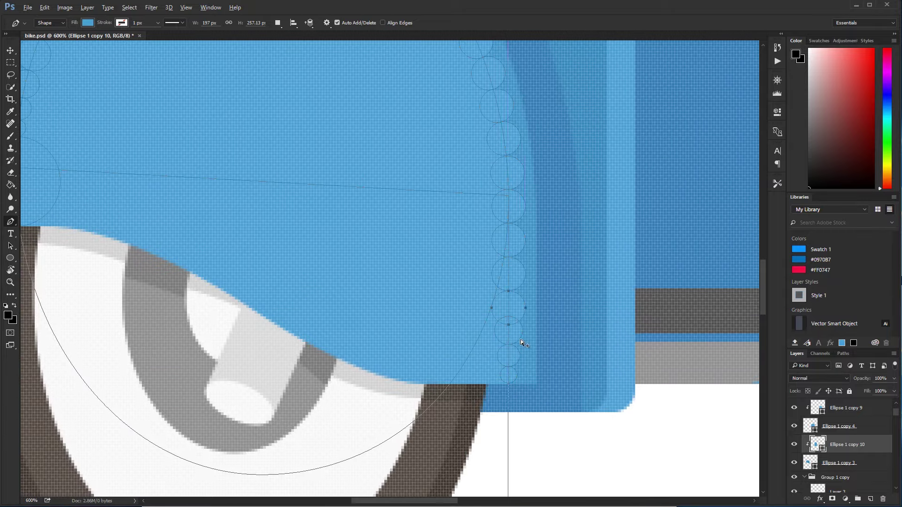
key(Down)
key(Down)
key(Down)
drag(494, 127, 599, 239)
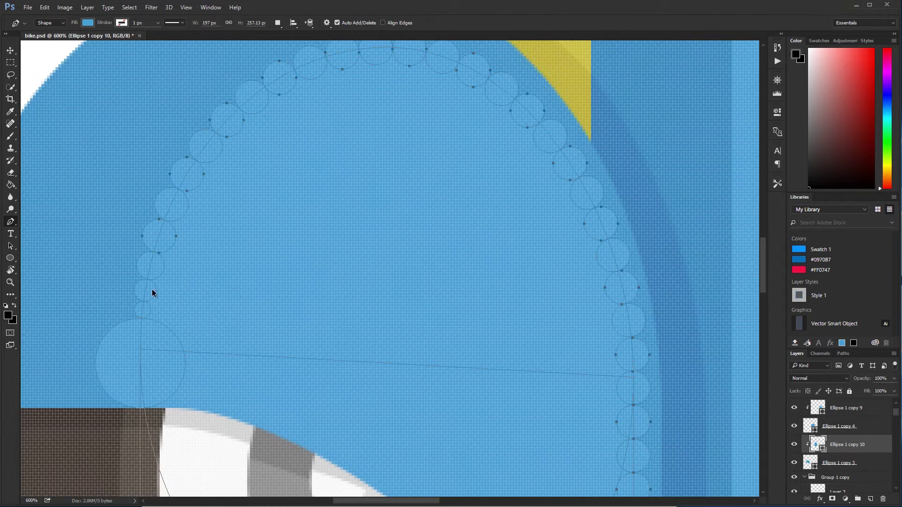
drag(400, 277, 358, 141)
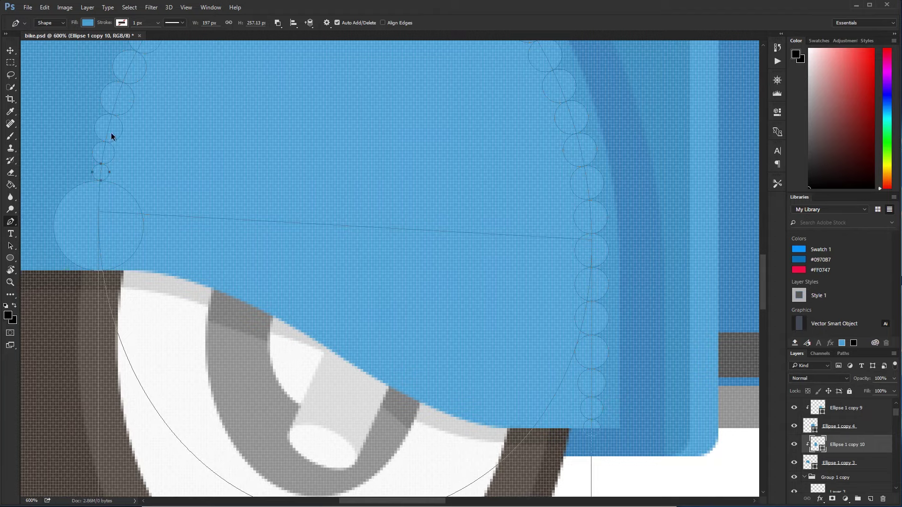
scroll(141, 108, up, 3)
scroll(198, 87, up, 3)
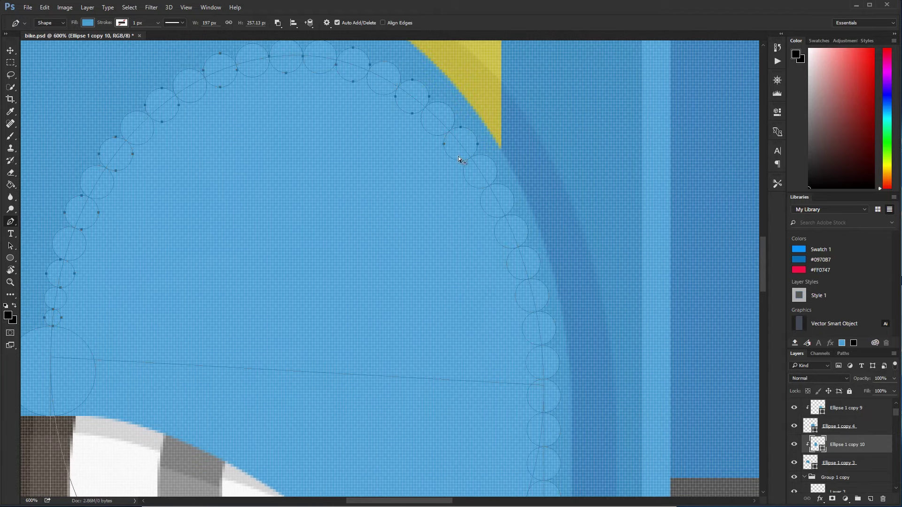
drag(528, 329, 487, 236)
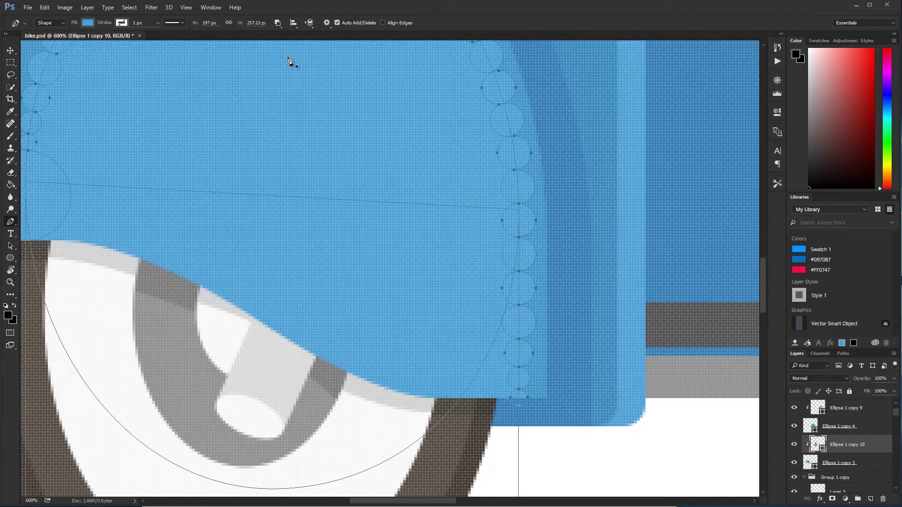
key(ctrl+1)
Step: Add a new empty layer and place a 12×12 px black circle on it
key(v)
key(ctrl+s)
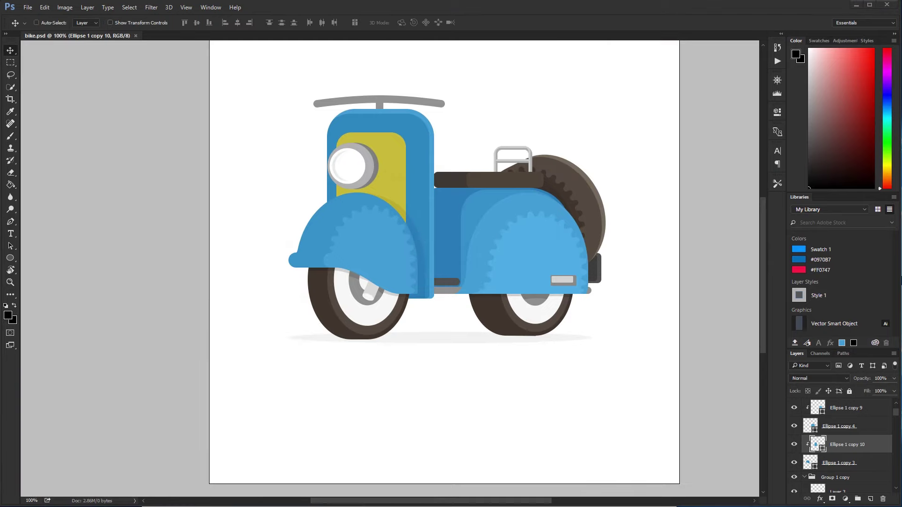
key(ctrl+shift+alt+n)
key(ctrl+k)
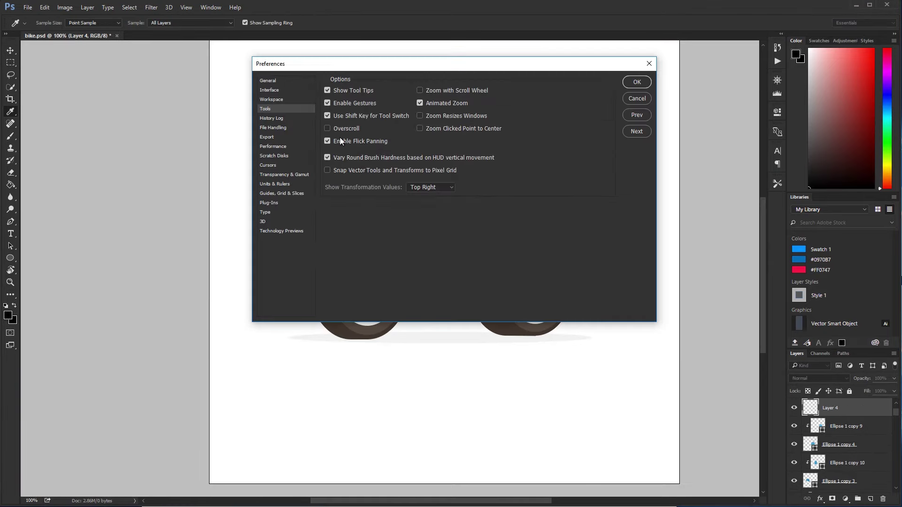
key(Escape)
key(u)
click(249, 165)
key(Return)
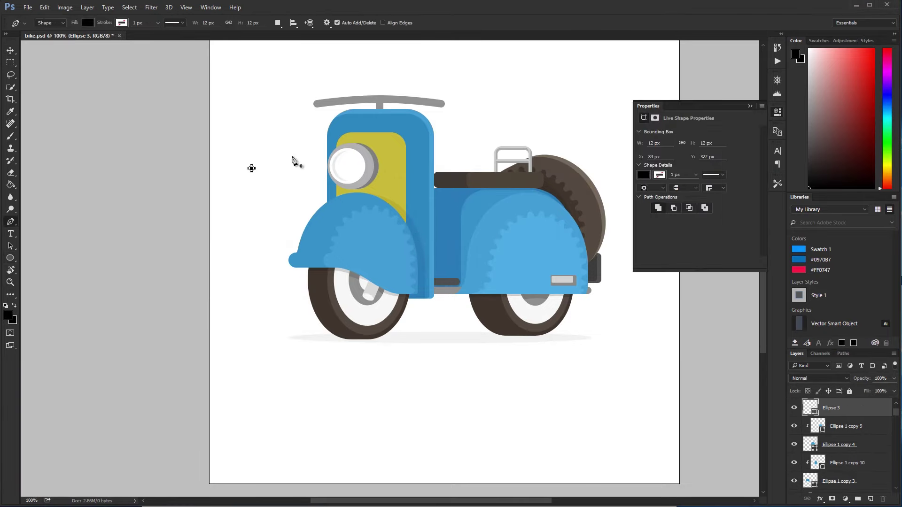
key(z)
drag(251, 166, 322, 167)
Step: Draw a tall rectangle bar below the circle, aligned to form a rounded-top bar
key(shift+u)
mouse_move(235, 186)
mouse_down()
mouse_move(262, 270)
mouse_move(275, 491)
mouse_up()
key(Right)
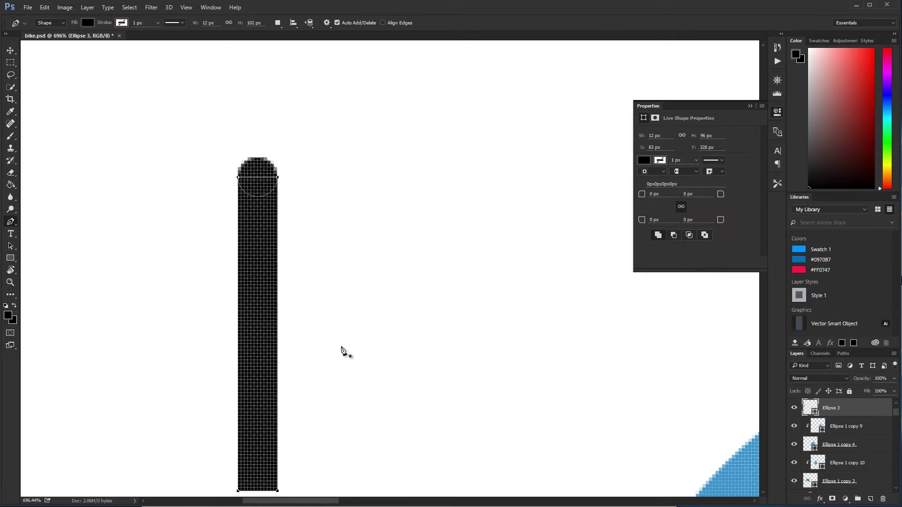
key(p)
key(ctrl+minus)
key(ctrl+minus)
key(ctrl+minus)
Step: Paste a copy shifted 12 px right, subtract it, and merge the shape components
key(ctrl+c)
key(ctrl+v)
key(shift+Right)
key(Right)
key(Right)
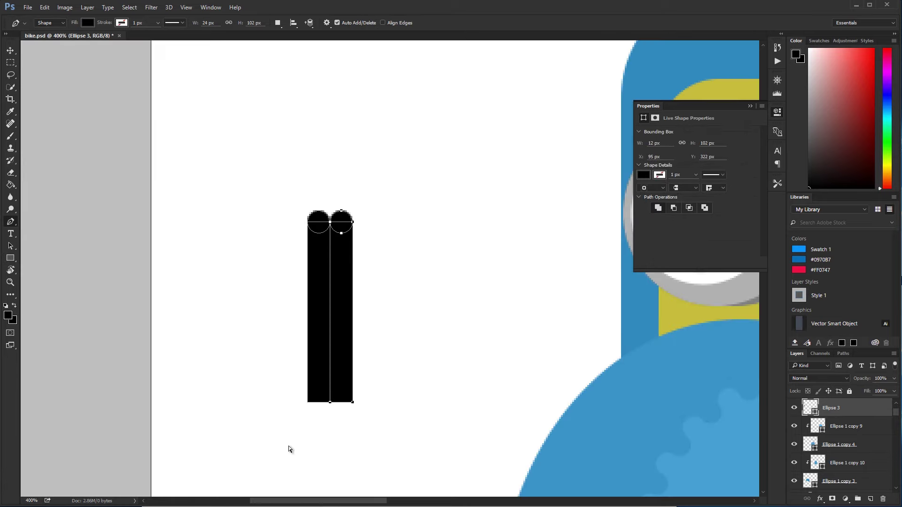
key(minus)
click(278, 23)
click(291, 90)
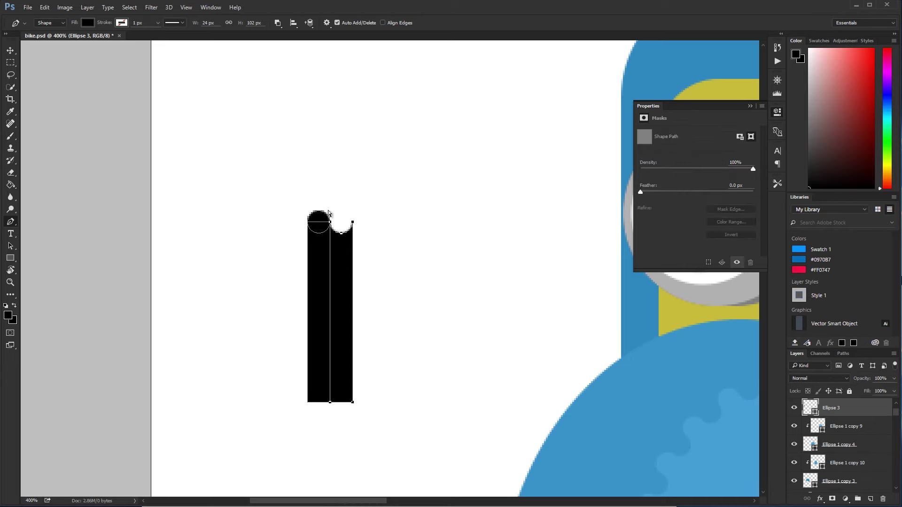
click(278, 23)
click(291, 89)
Step: Paste eight more dome-and-bite copies, each shifted right, forming a scalloped strip
key(ctrl+c)
key(ctrl+v)
key(shift+Right)
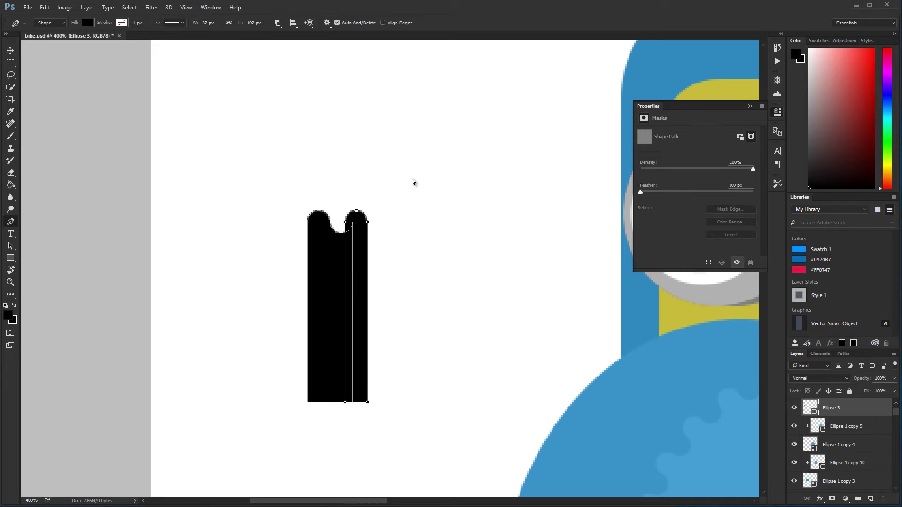
key(Right)
key(Right)
key(ctrl+v)
key(shift+Right)
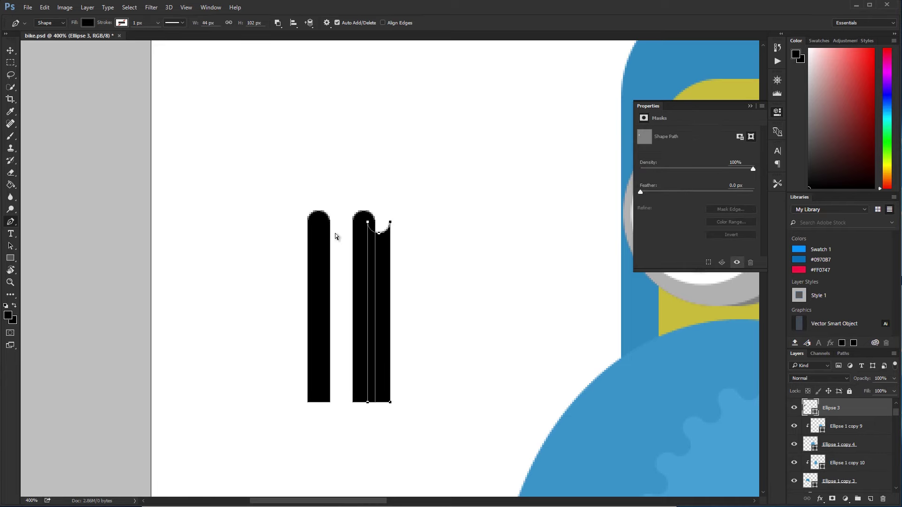
key(ctrl+v)
key(shift+Right)
key(ctrl+v)
key(shift+Right)
key(ctrl+v)
key(shift+Right)
key(ctrl+v)
key(shift+Right)
key(ctrl+v)
key(shift+Right)
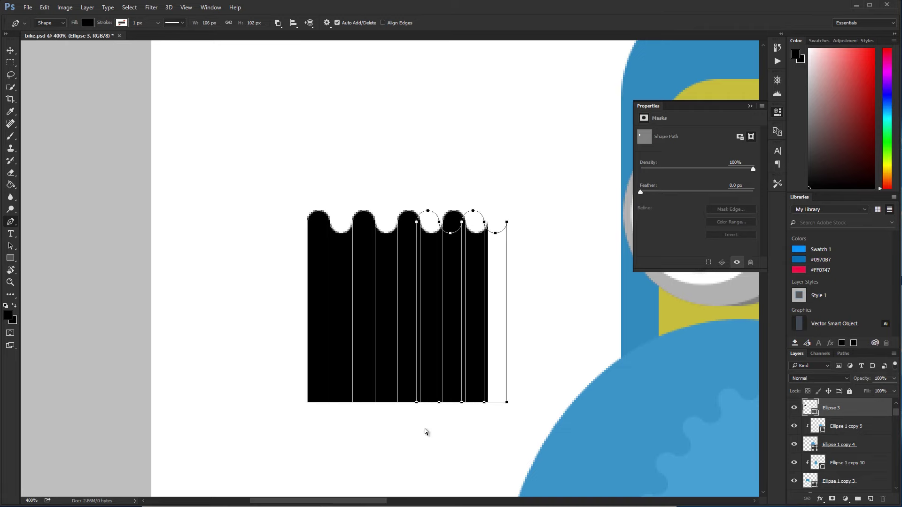
key(ctrl+v)
key(shift+Right)
key(ctrl+v)
key(shift+Right)
key(ctrl+v)
key(shift+Right)
key(ctrl+v)
key(shift+Right)
Step: Select the whole scalloped strip and paste another copy shifted to the right
drag(426, 431, 285, 345)
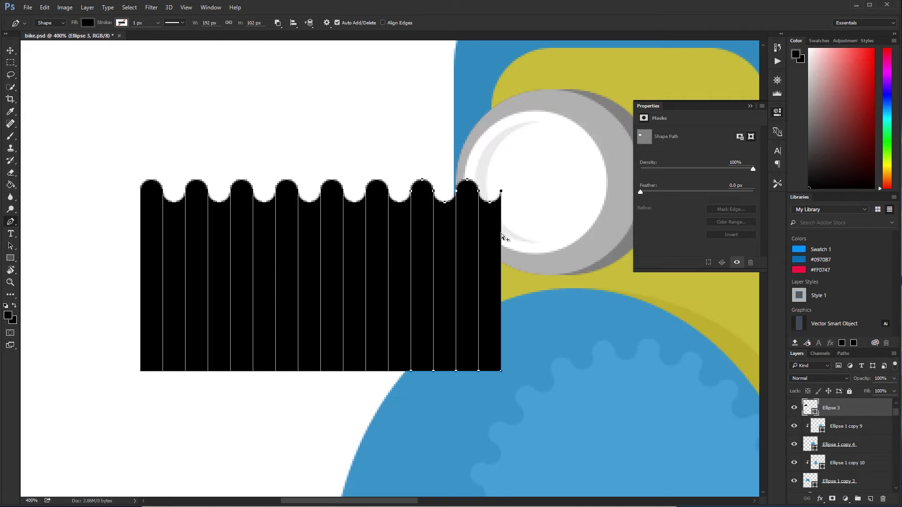
key(ctrl+minus)
drag(449, 197, 260, 350)
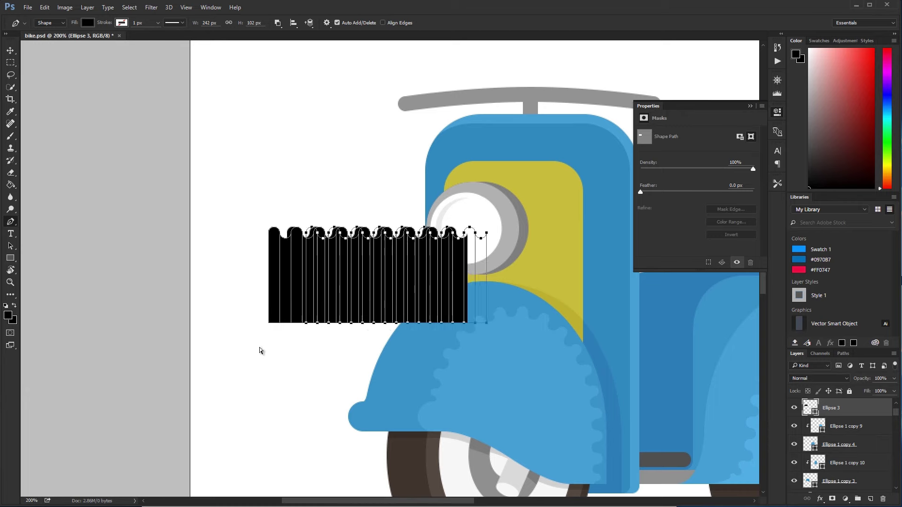
key(ctrl+v)
key(shift+Right)
key(ctrl+v)
key(shift+Right)
key(ctrl+v)
key(shift+Right)
key(ctrl+v)
key(shift+Right)
Step: Lengthen the drip strips downward, dropping several lower than the rest
drag(389, 328, 345, 309)
key(shift+Down)
key(shift+Down)
key(shift+Down)
key(shift+Down)
key(shift+Down)
key(shift+Down)
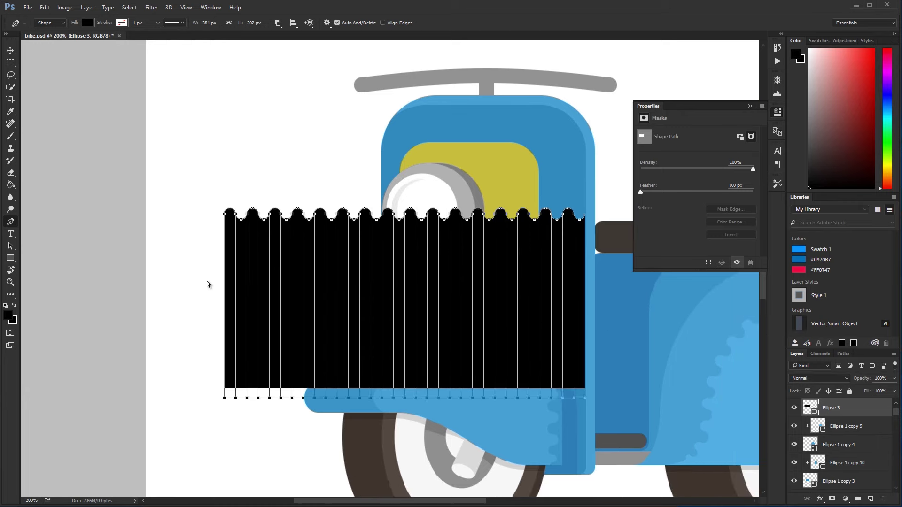
key(shift+Down)
key(shift+Down)
key(shift+Down)
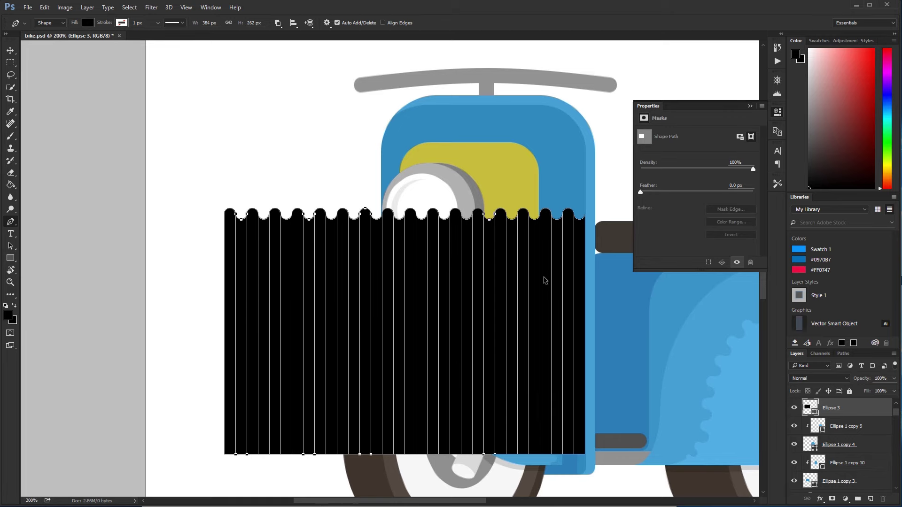
key(shift+Down)
key(shift+Down)
key(shift+Down)
key(shift+Down)
key(shift+Down)
key(shift+Down)
key(shift+Down)
key(shift+Down)
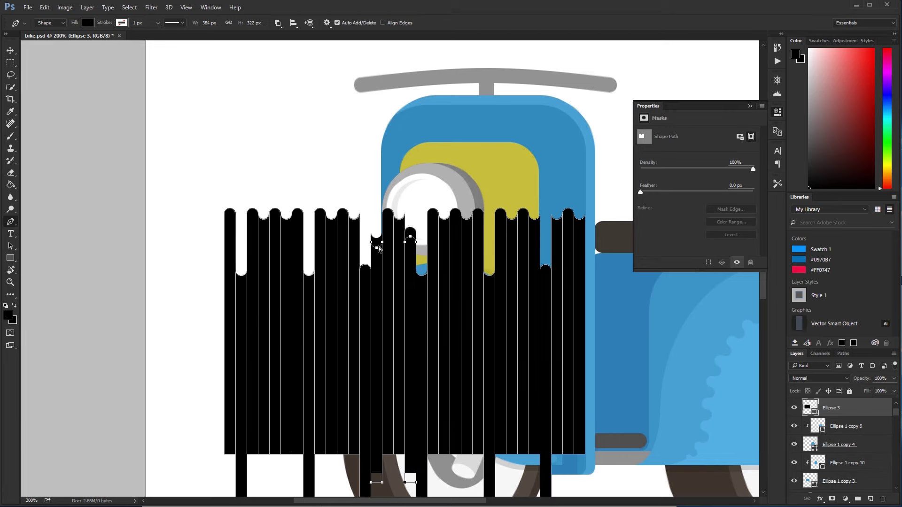
key(shift+Down)
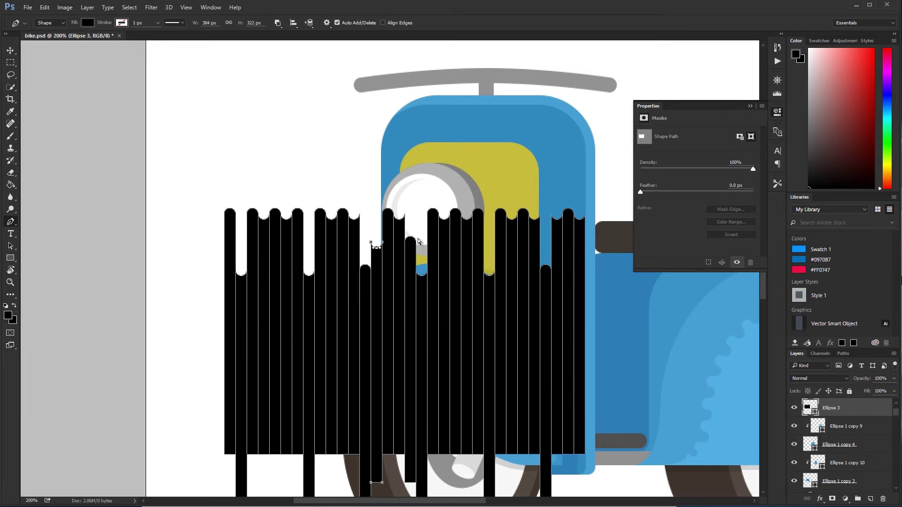
key(shift+Down)
key(shift+Down)
key(shift+Down)
Step: Lower individual strips on the left and middle by varying amounts
key(shift+Down)
key(shift+Down)
key(shift+Down)
ctrl+click(322, 238)
key(shift+Down)
key(shift+Down)
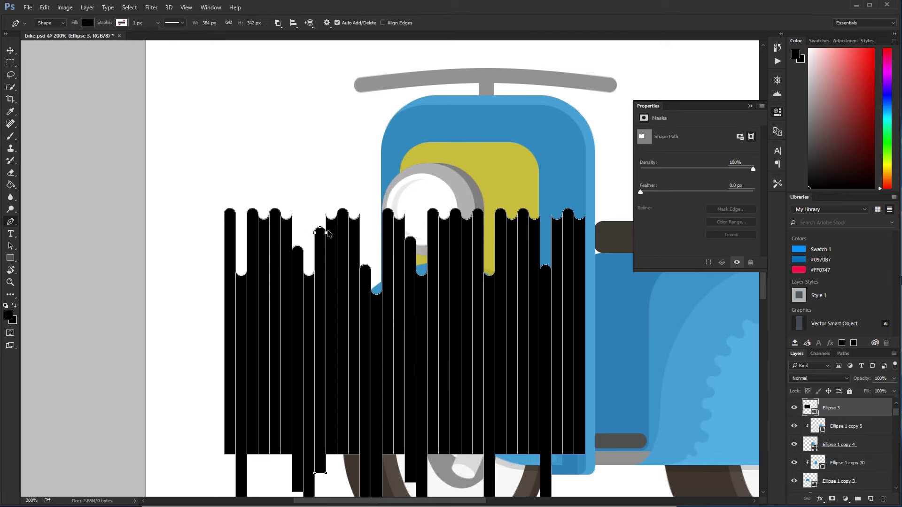
ctrl+click(329, 235)
key(shift+Down)
key(shift+Down)
key(shift+Down)
key(shift+Down)
key(shift+Down)
key(shift+Down)
key(shift+Down)
key(shift+Down)
key(shift+Down)
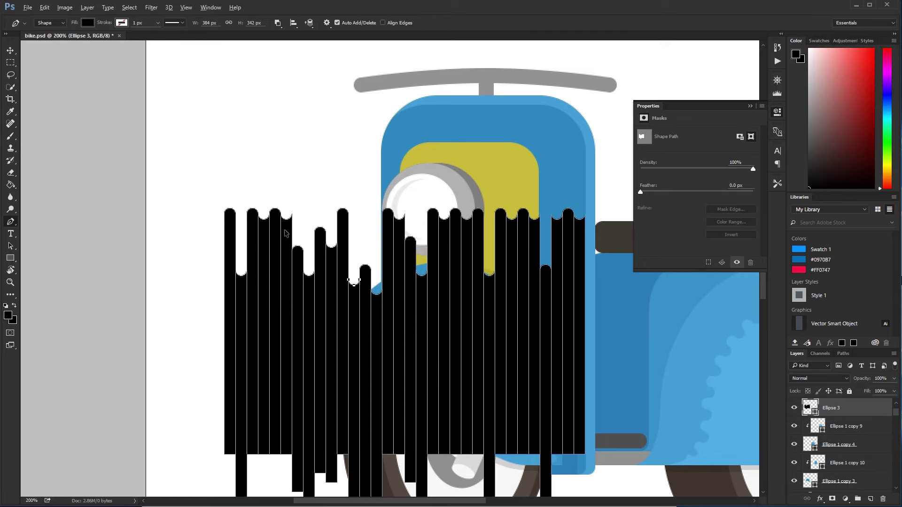
ctrl+click(285, 234)
key(shift+Down)
key(shift+Down)
key(shift+Down)
ctrl+click(263, 244)
key(shift+Down)
key(shift+Down)
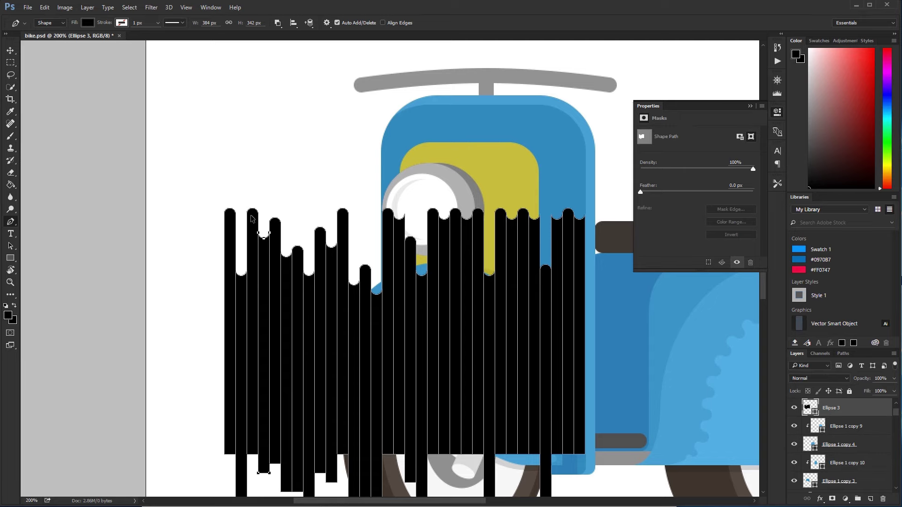
key(shift+Down)
key(shift+Down)
key(shift+Down)
key(shift+Down)
key(shift+Down)
key(shift+Down)
key(shift+Down)
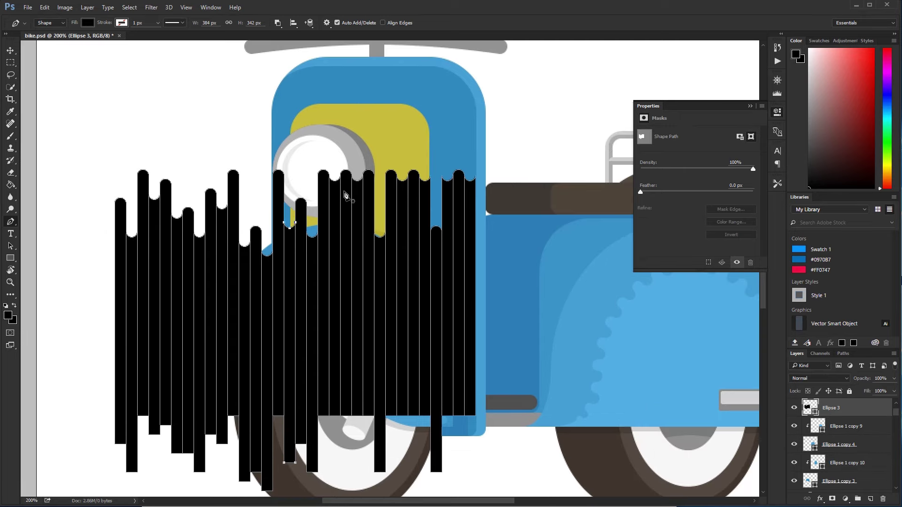
ctrl+click(327, 195)
key(shift+Down)
key(shift+Down)
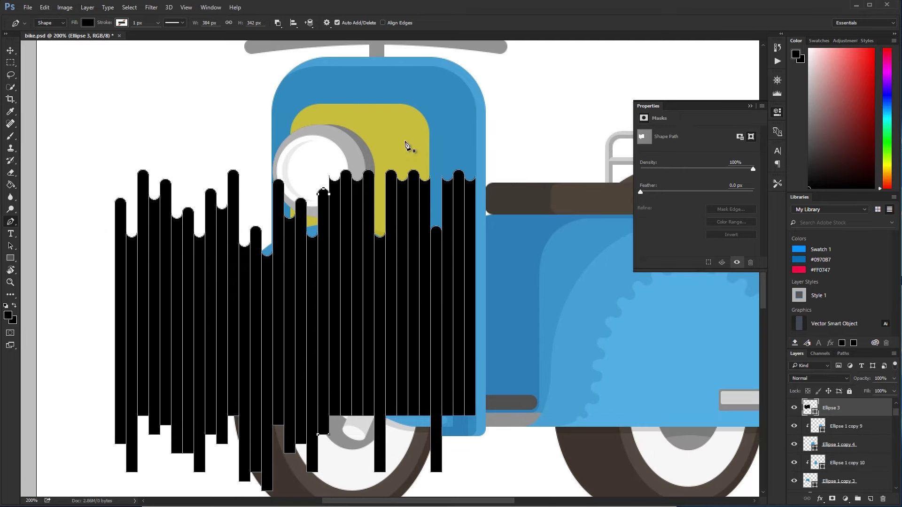
Step: Raise or lower the remaining right-hand strips for uneven drip lengths
key(shift+Down)
key(shift+Down)
key(shift+Down)
key(shift+Down)
key(shift+Down)
key(shift+Down)
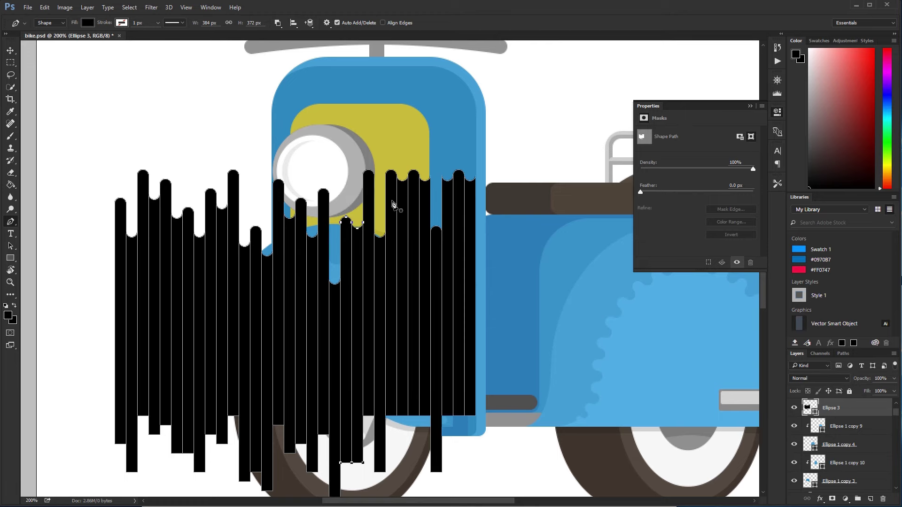
ctrl+click(363, 229)
key(shift+Down)
key(shift+Down)
ctrl+click(369, 198)
key(shift+Down)
key(shift+Down)
key(shift+Down)
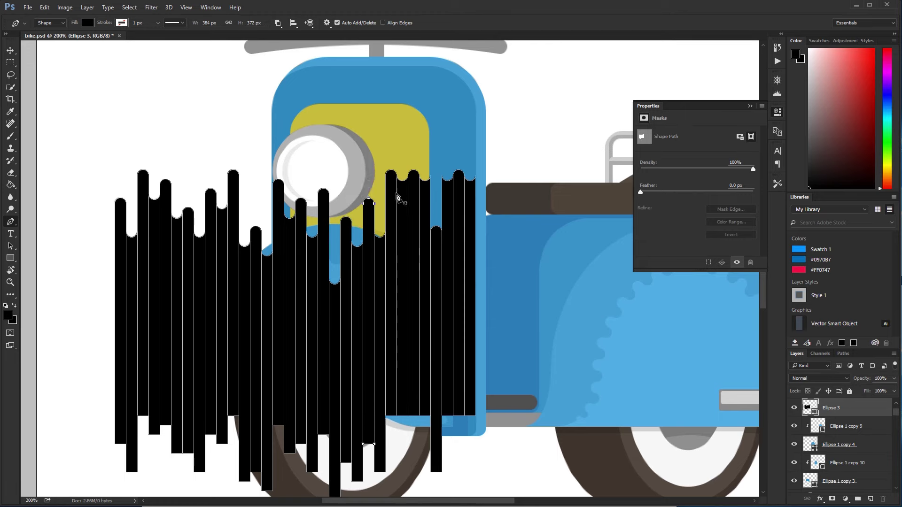
ctrl+click(380, 244)
key(shift+Up)
key(shift+Up)
key(shift+Up)
ctrl+click(401, 193)
key(shift+Down)
key(shift+Down)
key(shift+Down)
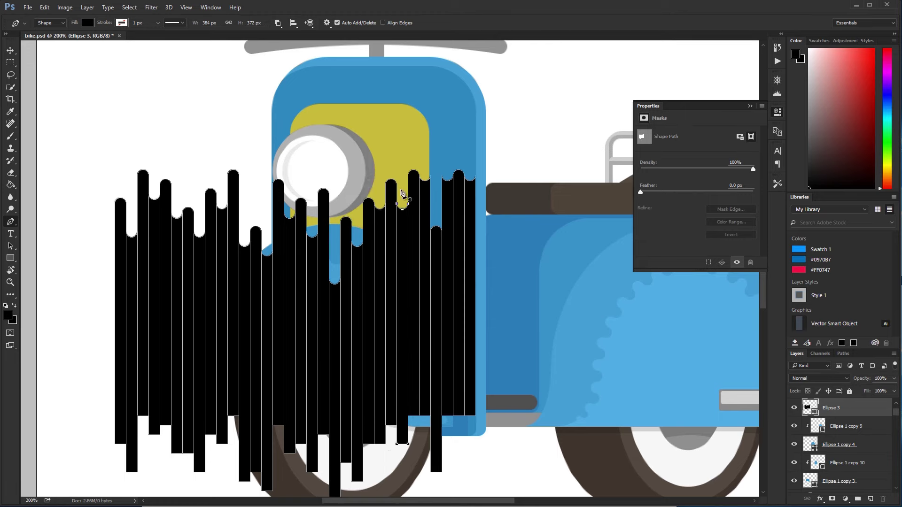
key(shift+Down)
key(shift+Down)
key(shift+Down)
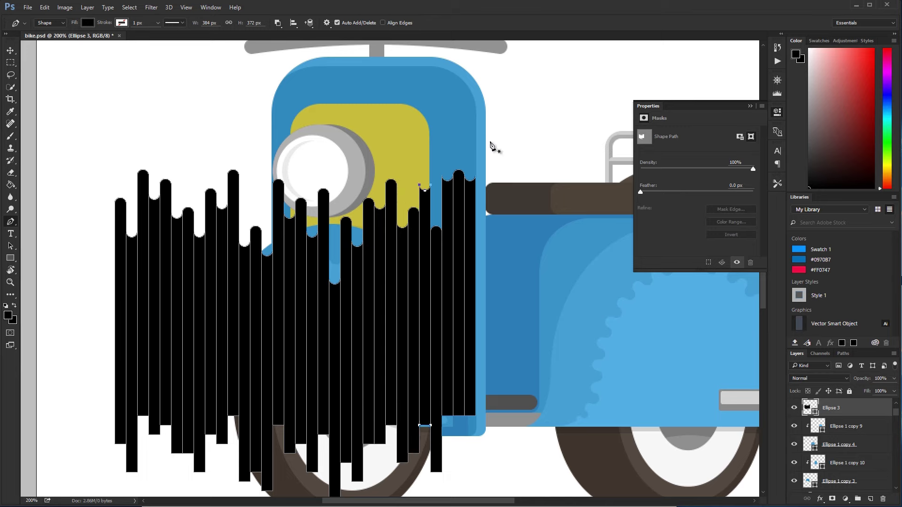
key(shift+Down)
key(shift+Down)
key(shift+Down)
ctrl+click(437, 244)
key(shift+Up)
key(shift+Up)
key(shift+Up)
key(shift+Down)
key(shift+Down)
key(shift+Down)
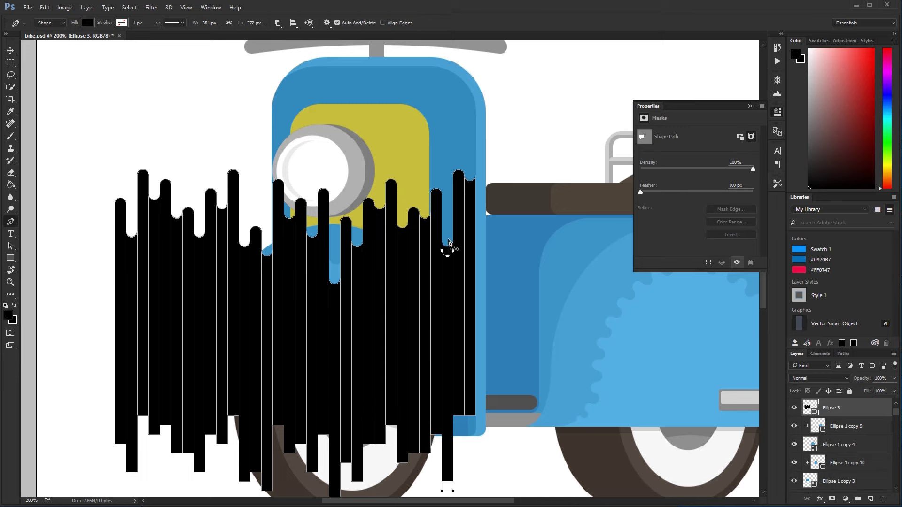
key(shift+Down)
key(shift+Down)
ctrl+click(459, 233)
key(shift+Down)
key(shift+Down)
key(shift+Down)
key(shift+Down)
key(shift+Down)
key(shift+Down)
key(shift+Down)
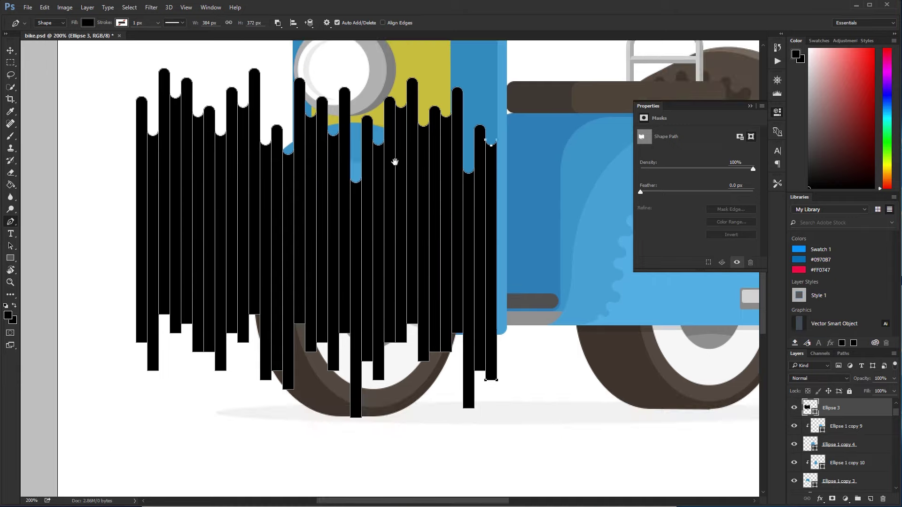
Step: Squash the drip strips' bottom points into one flat base line
mouse_move(545, 406)
ctrl+mouse_down()
mouse_move(132, 282)
mouse_move(555, 455)
ctrl+mouse_up()
key(ctrl+t)
key(Return)
key(ctrl+t)
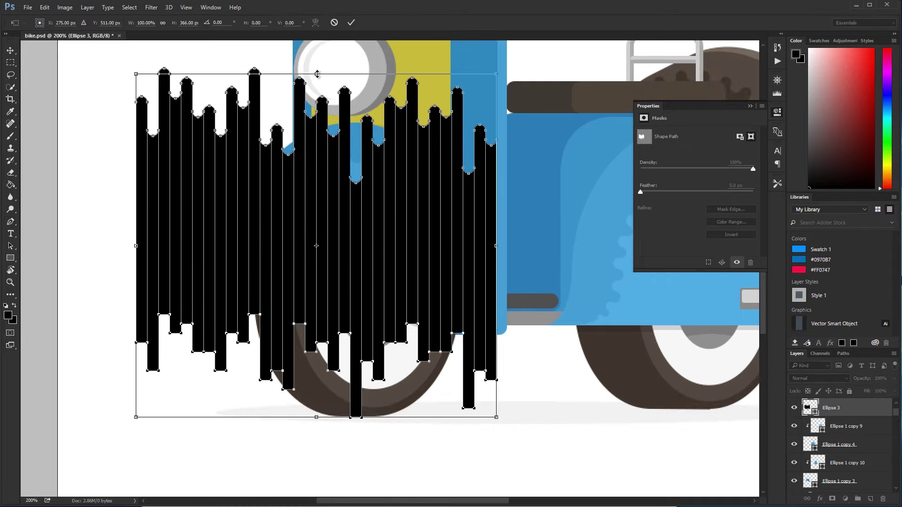
mouse_move(316, 413)
mouse_down()
mouse_move(366, 80)
mouse_move(381, 299)
mouse_up()
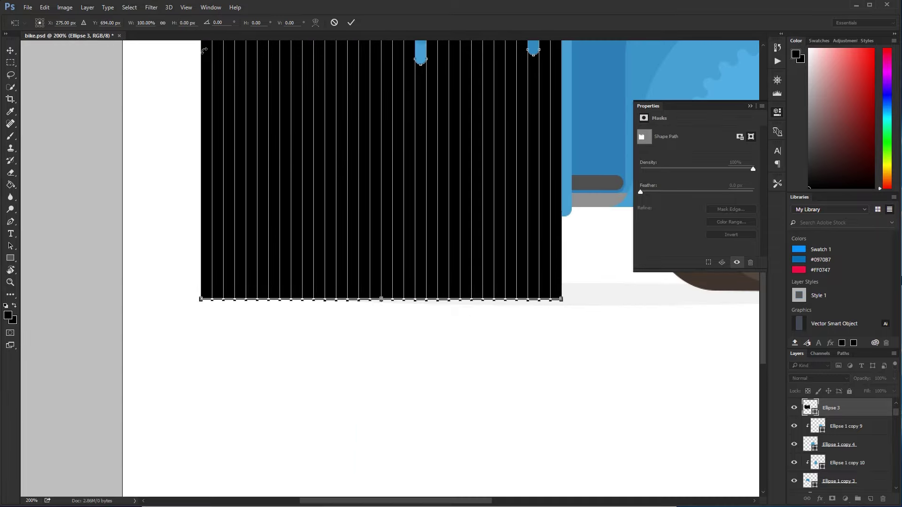
key(Return)
key(v)
scroll(367, 400, down, 2)
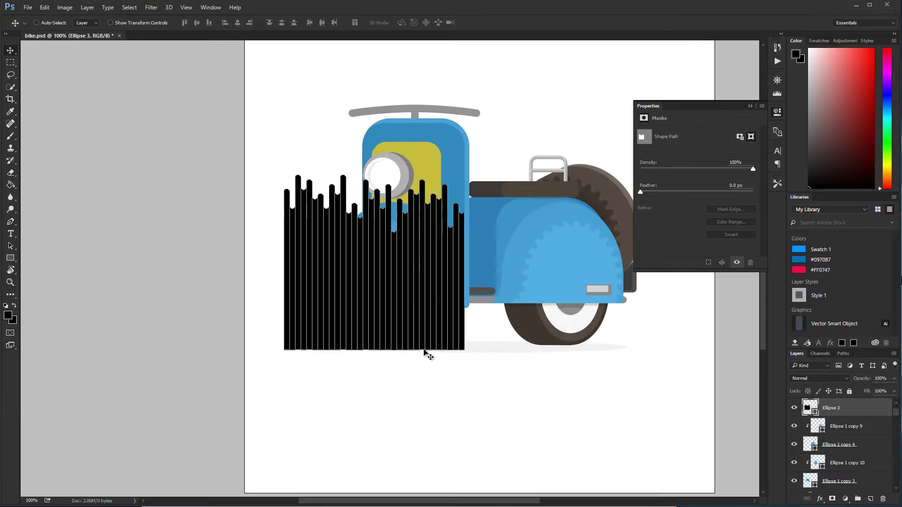
Step: Duplicate the drip layer as a hidden backup and check the flat bottom edge
key(ctrl+j)
key(p)
key(ctrl+comma)
key(alt+bracketleft)
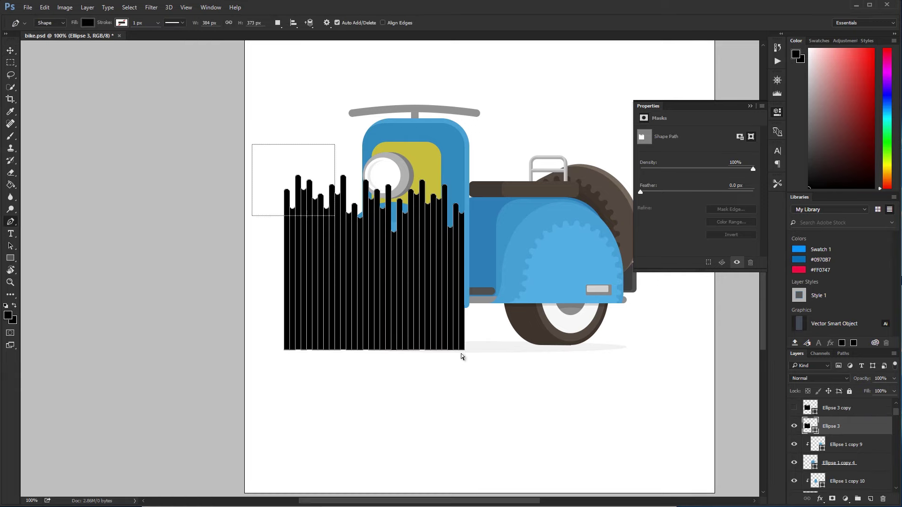
drag(396, 371, 639, 293)
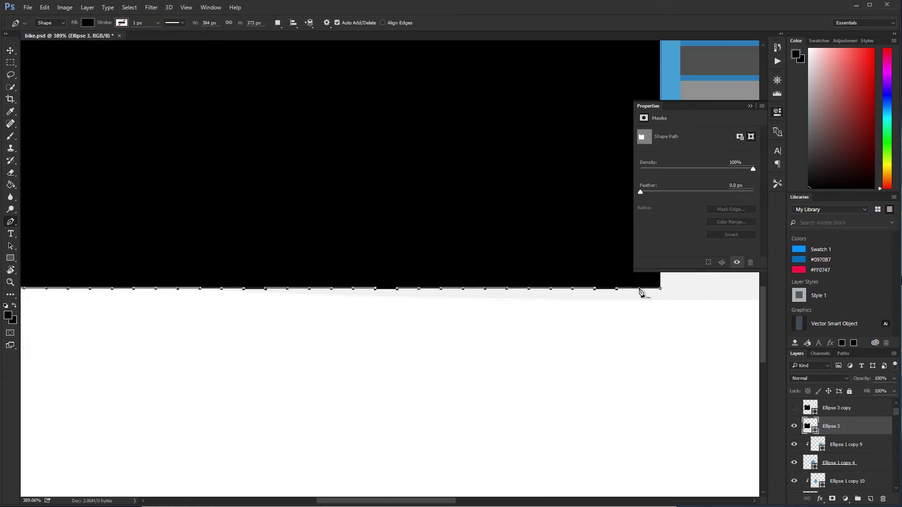
key(ctrl+1)
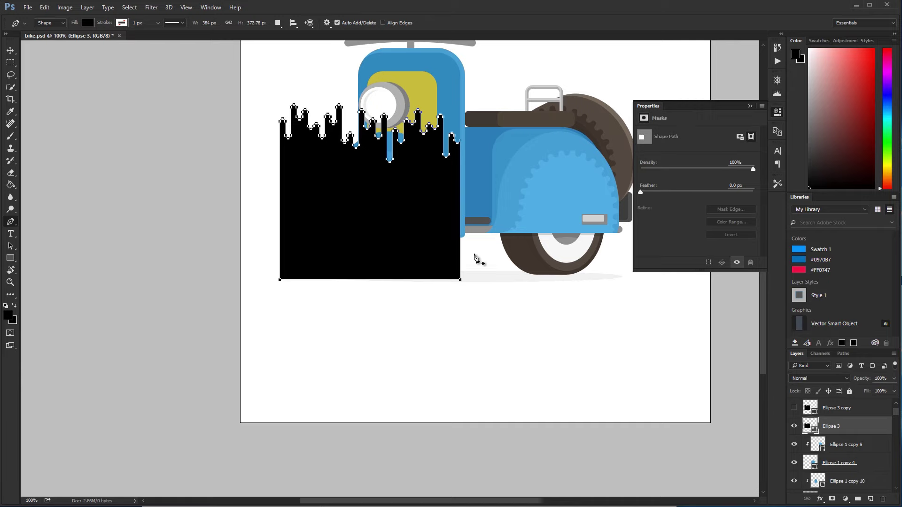
Step: Move the drip shape up over the scooter's cabin
key(v)
drag(475, 258, 423, 329)
scroll(412, 226, up, 5)
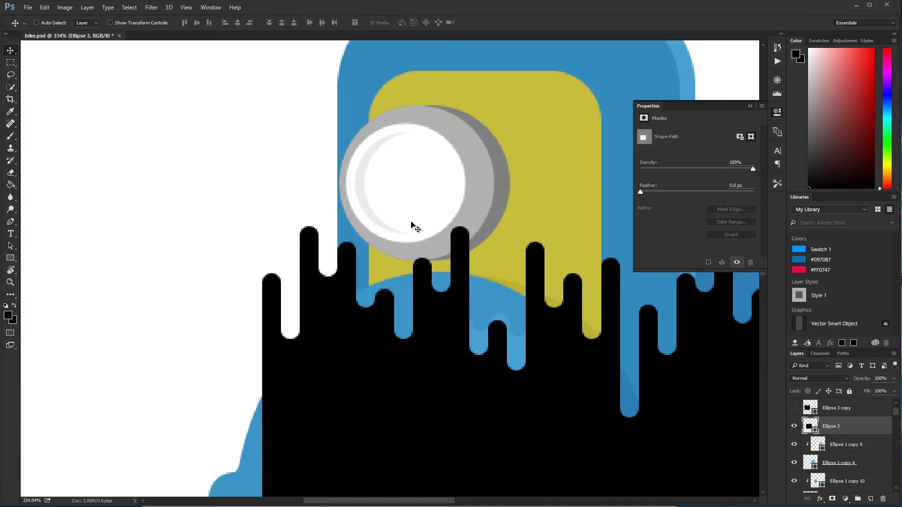
drag(412, 226, 414, 153)
key(ctrl+1)
Step: Clip the drip layer to the cabin layer Rectangle 1 by placing it directly above
ctrl+click(472, 219)
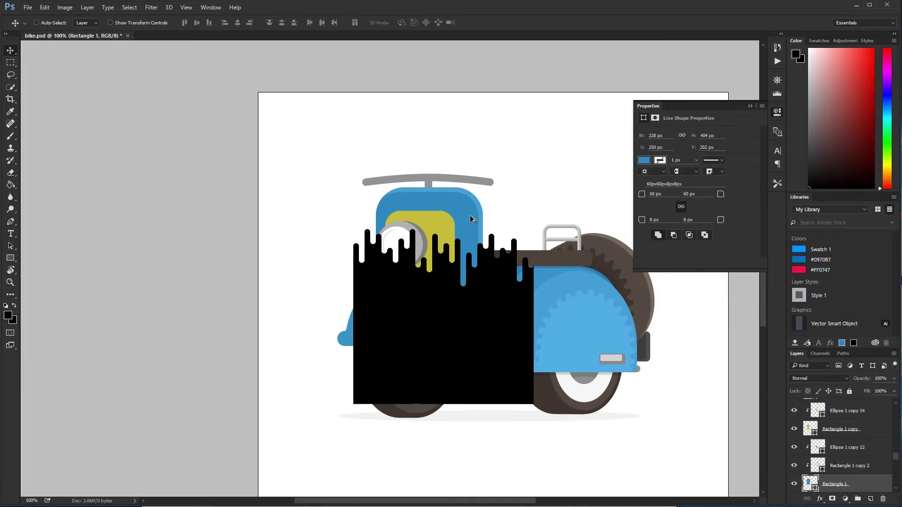
scroll(839, 468, down, 2)
scroll(839, 467, down, 2)
drag(865, 350, 849, 167)
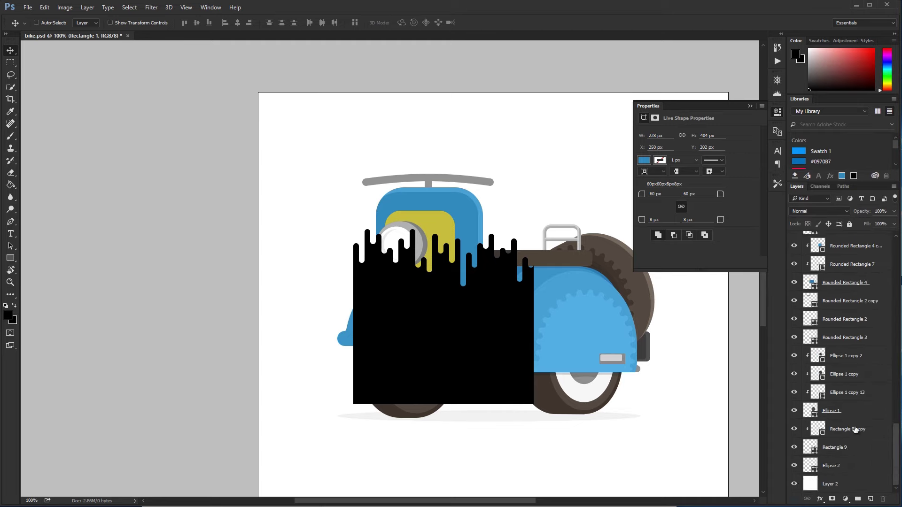
scroll(855, 429, up, 2)
scroll(841, 413, up, 2)
scroll(827, 399, up, 2)
scroll(807, 384, up, 3)
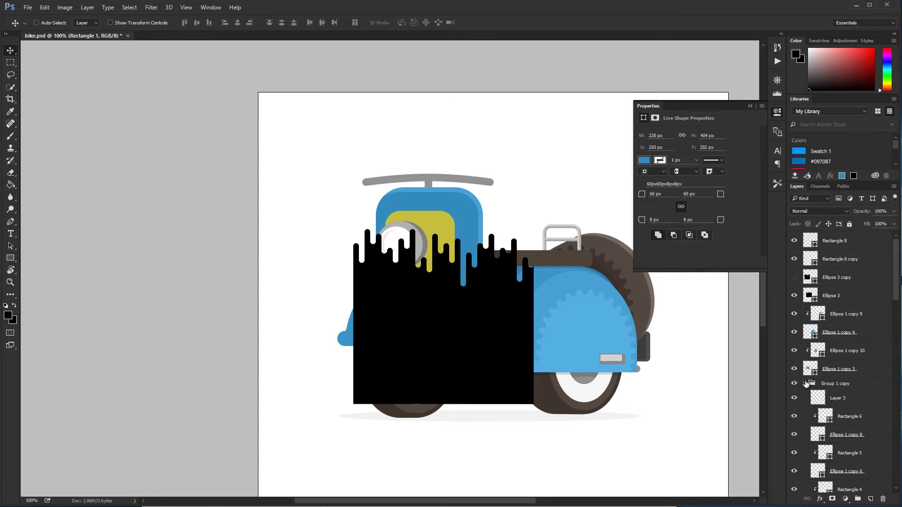
click(804, 383)
drag(842, 426, 844, 441)
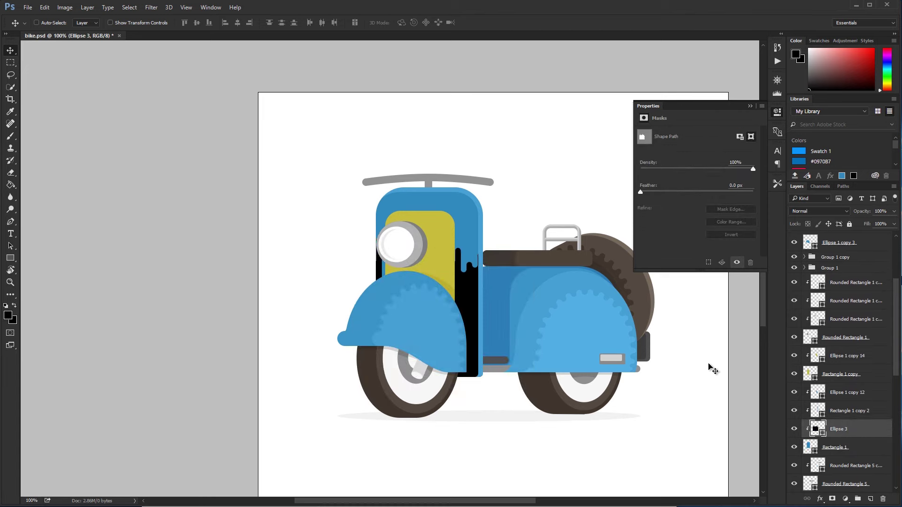
Step: Recolour the drips a subtly different blue and duplicate the layer
double_click(818, 429)
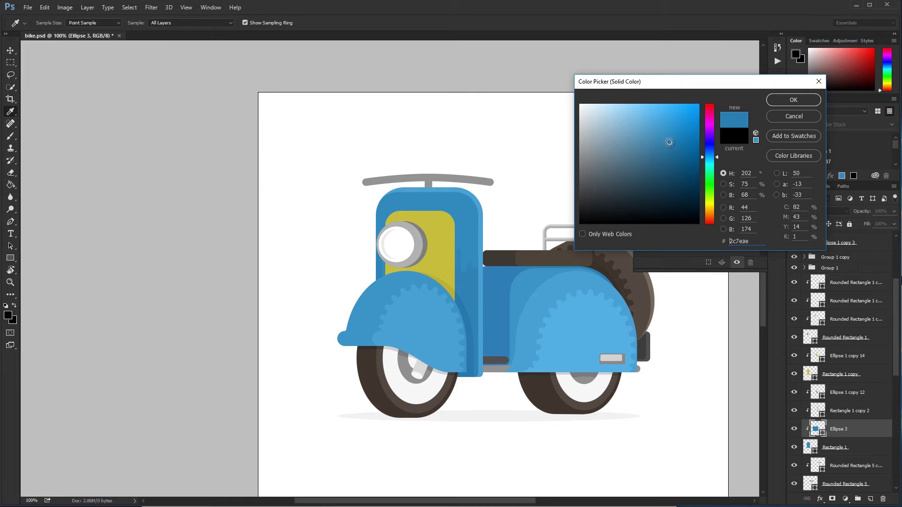
drag(669, 142, 665, 135)
key(Return)
key(ctrl+j)
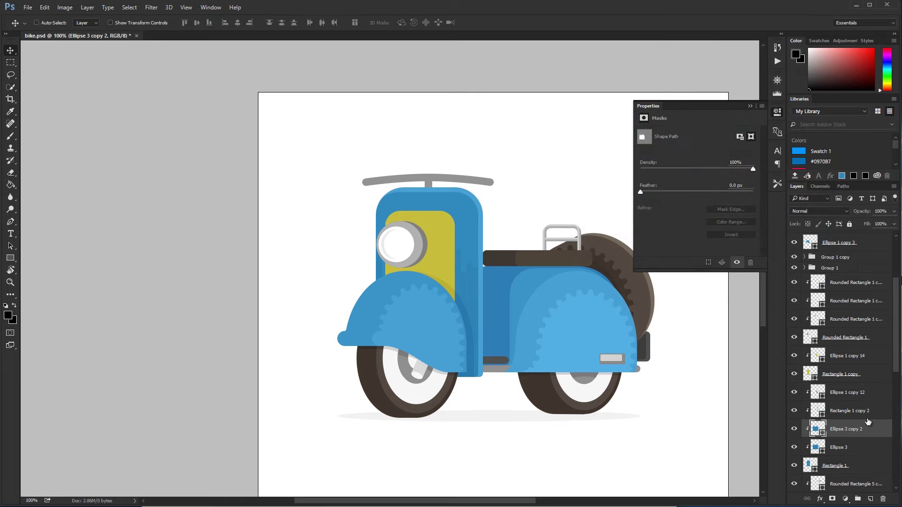
double_click(821, 430)
key(Return)
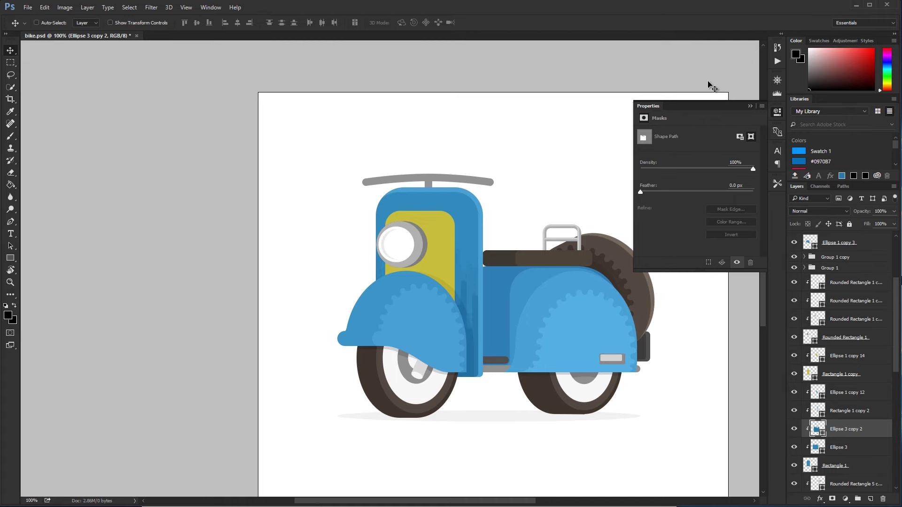
scroll(447, 258, right, 5)
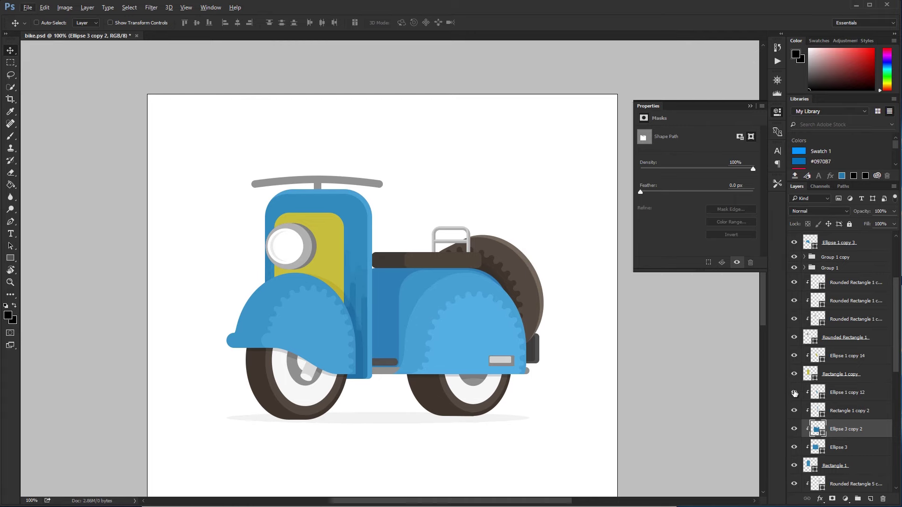
Step: Add a drip copy filled lighter blue #49a1d3, nudged up to the cabin top
drag(847, 418, 844, 423)
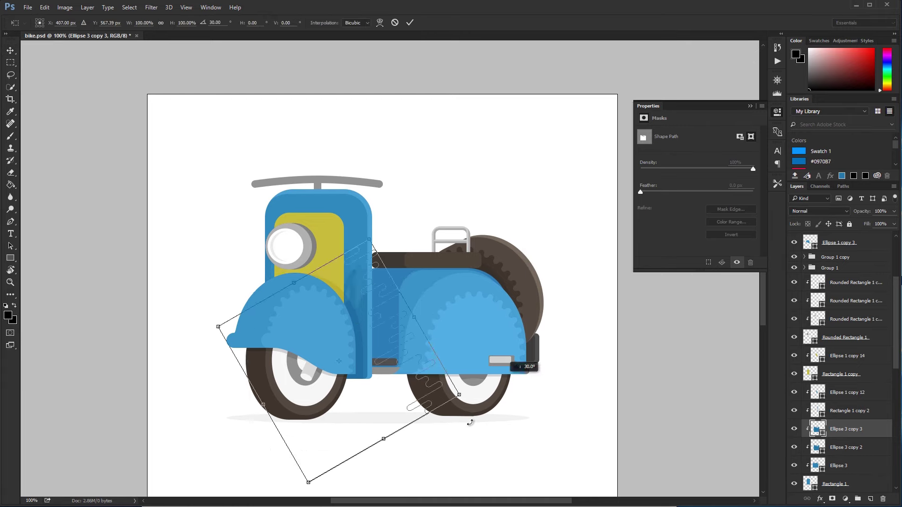
double_click(818, 429)
click(675, 131)
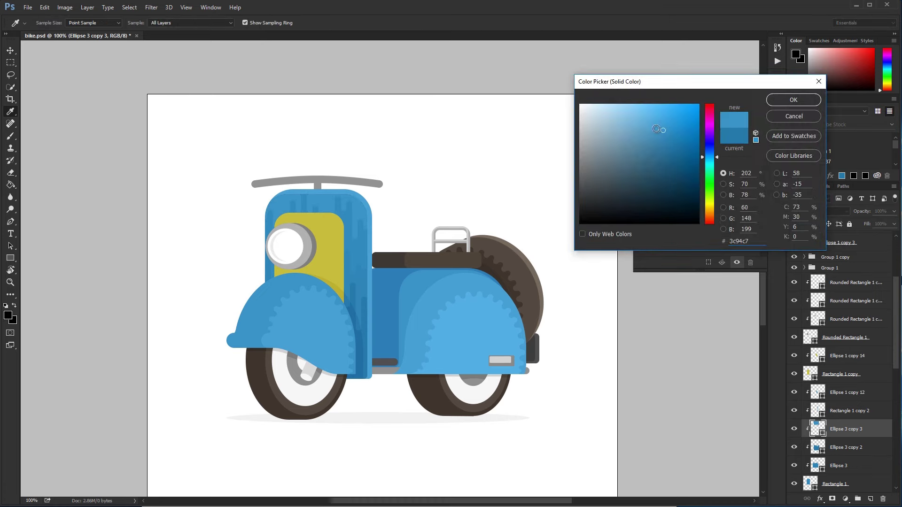
click(318, 310)
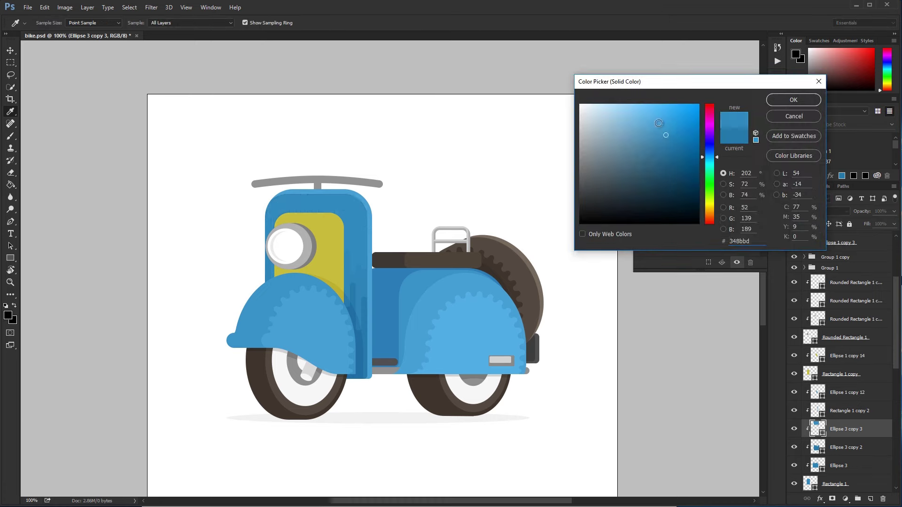
key(Return)
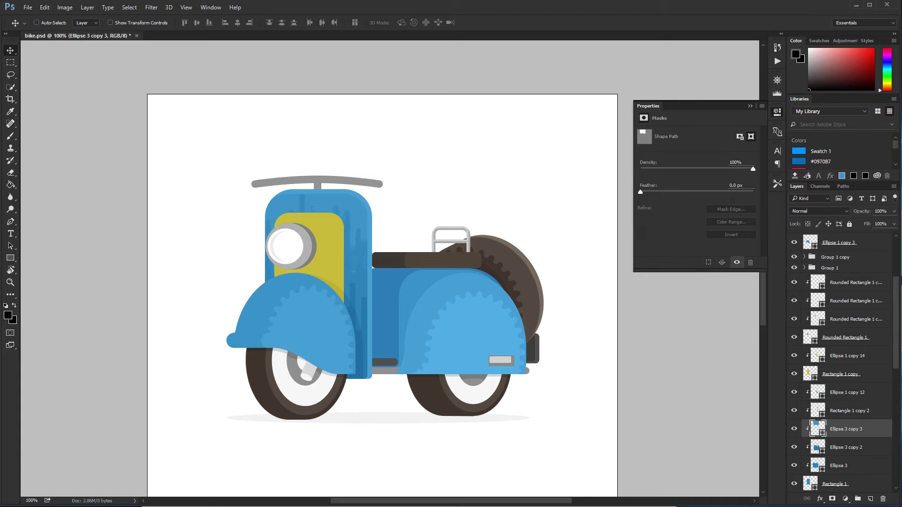
key(Up)
double_click(817, 428)
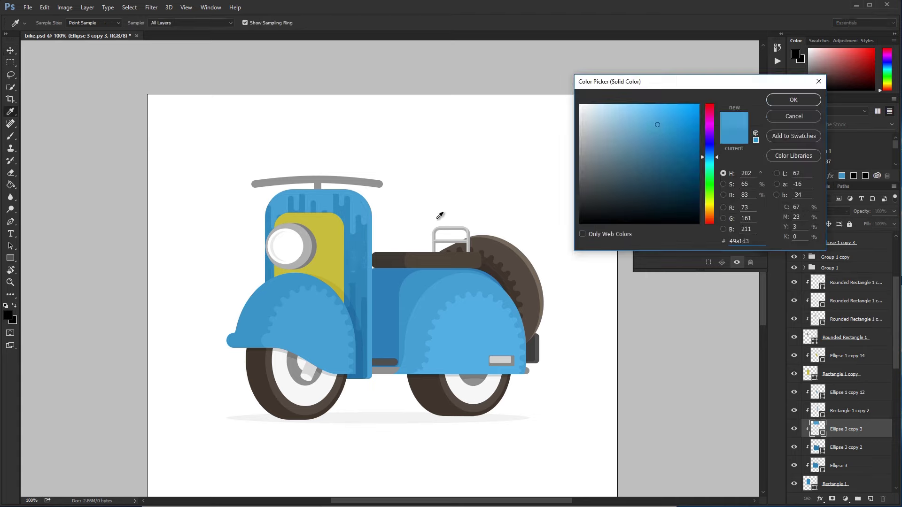
key(Escape)
Step: Move another drip copy under the body panel and fill it with sampled darker blue
scroll(442, 183, down, 3)
scroll(524, 205, right, 2)
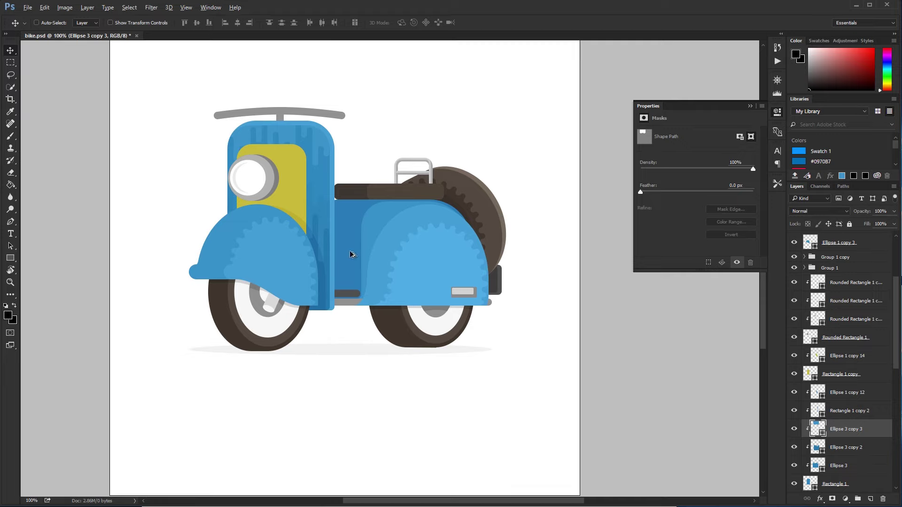
scroll(842, 423, down, 5)
drag(841, 484, 834, 475)
key(i)
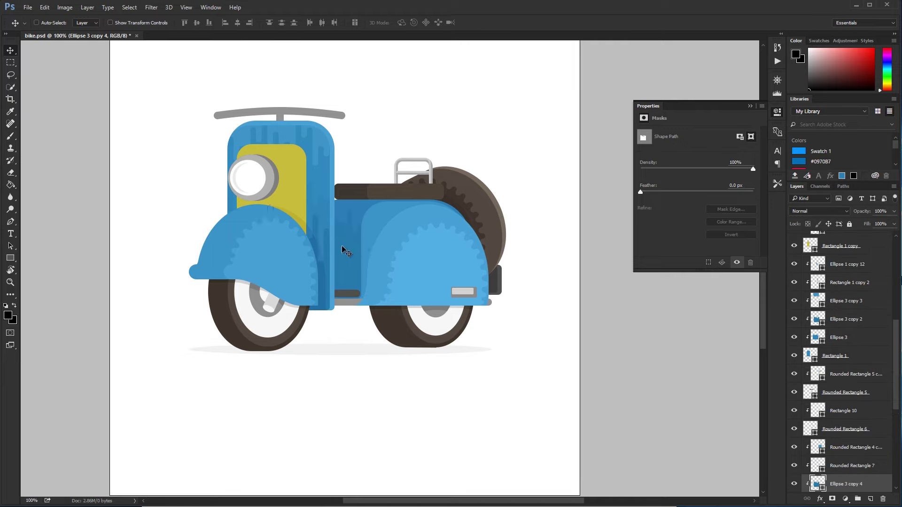
scroll(342, 251, up, 5)
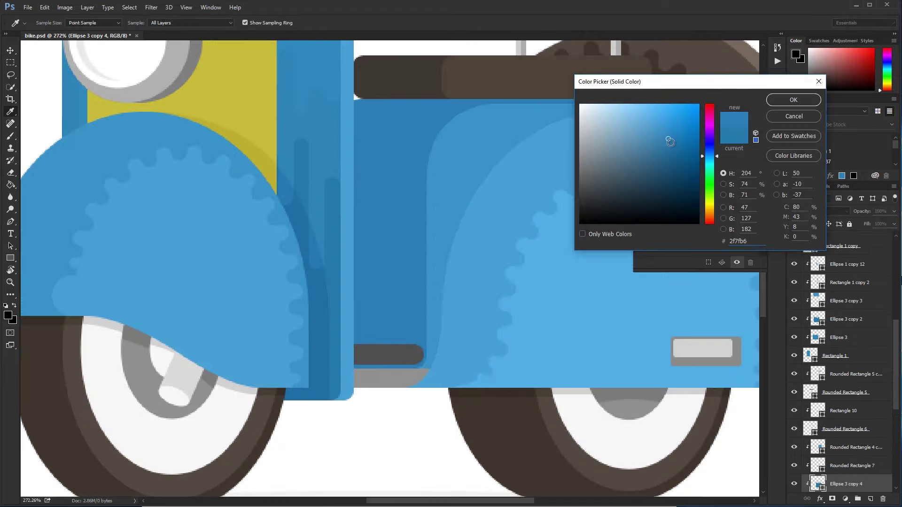
click(421, 221)
key(Return)
key(ctrl+1)
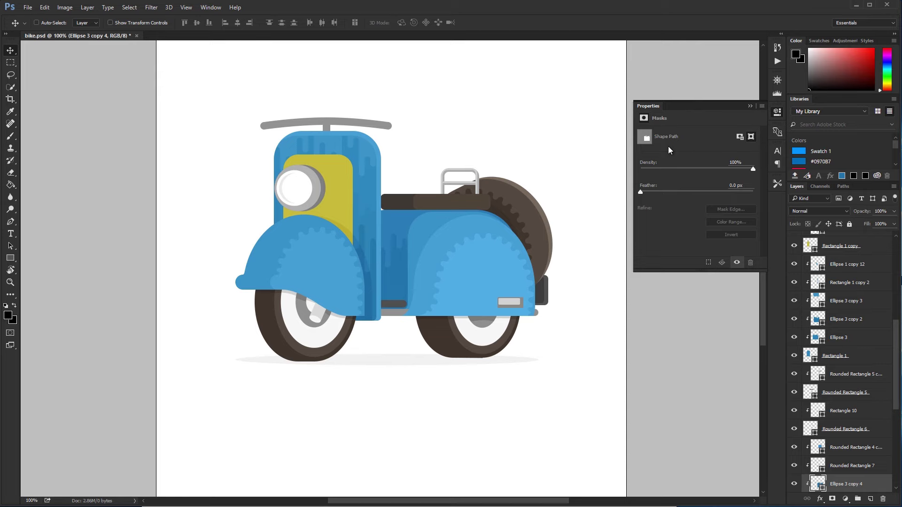
Step: Duplicate the drip streak and recolour the copy a darker blue
key(ctrl+j)
double_click(818, 374)
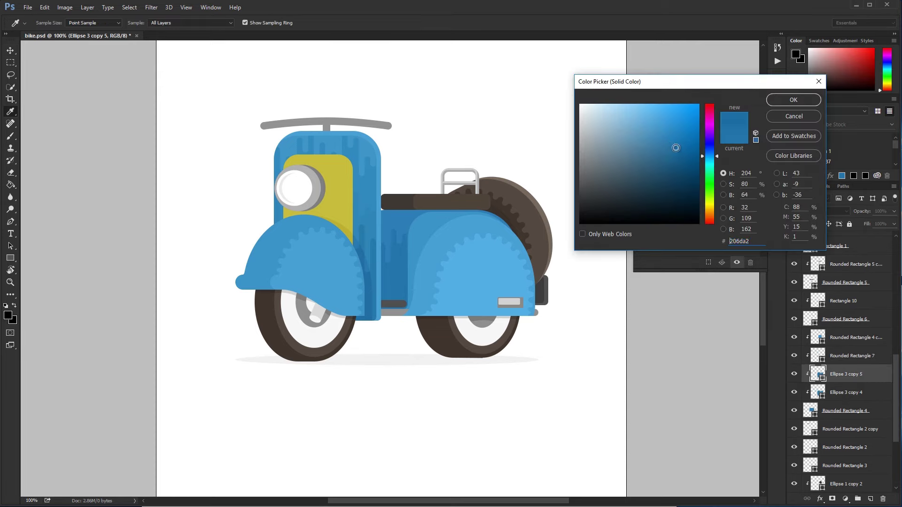
key(Return)
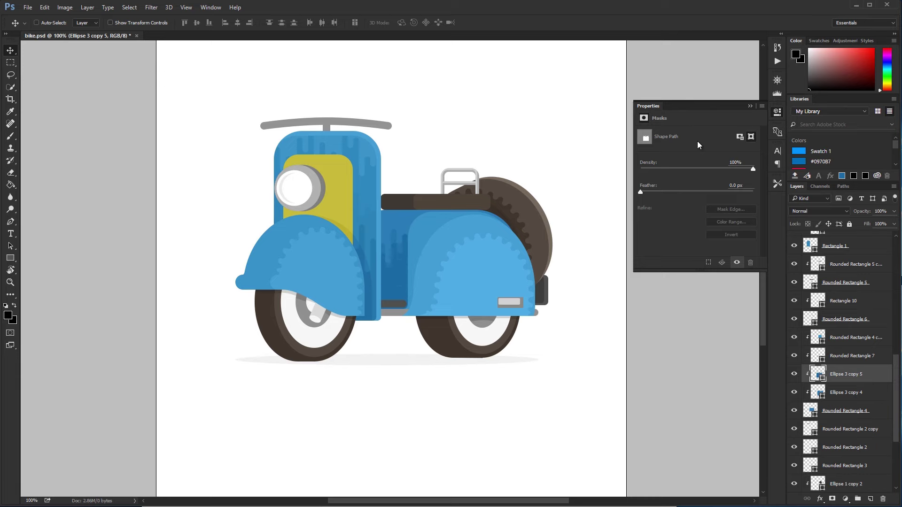
Step: Fill Rounded Rectangle 3 with the blue sampled from the scooter body
scroll(427, 167, right, 3)
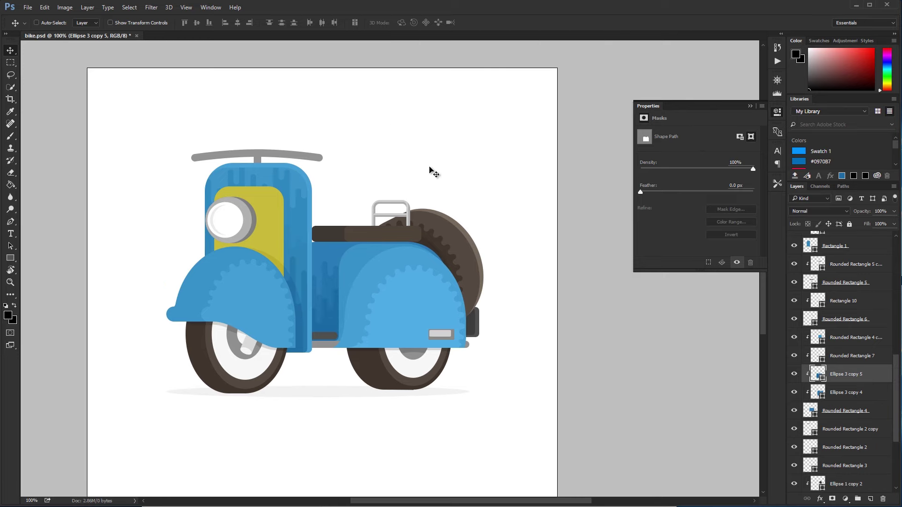
double_click(810, 465)
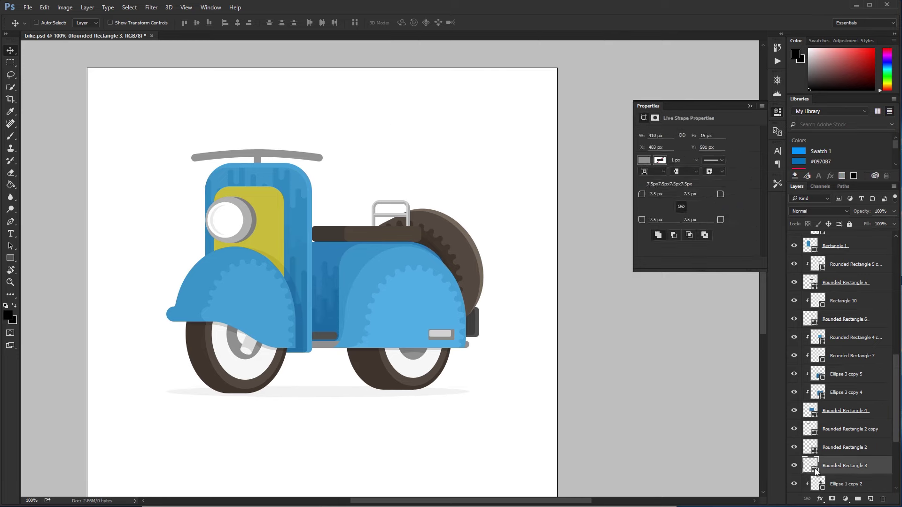
click(349, 281)
click(794, 100)
Step: Zoom into the grey bar and draw a black circle at its right end
key(z)
drag(324, 340, 556, 300)
drag(460, 272, 485, 260)
key(u)
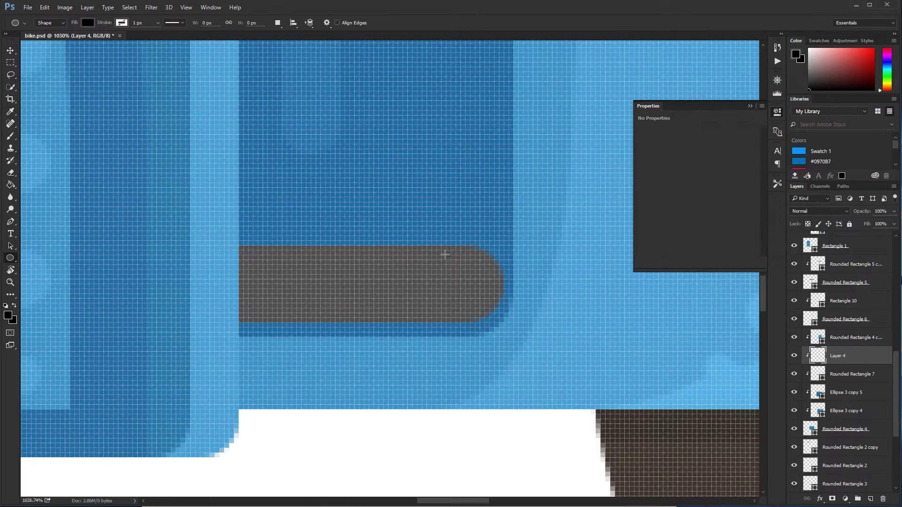
key(i)
key(u)
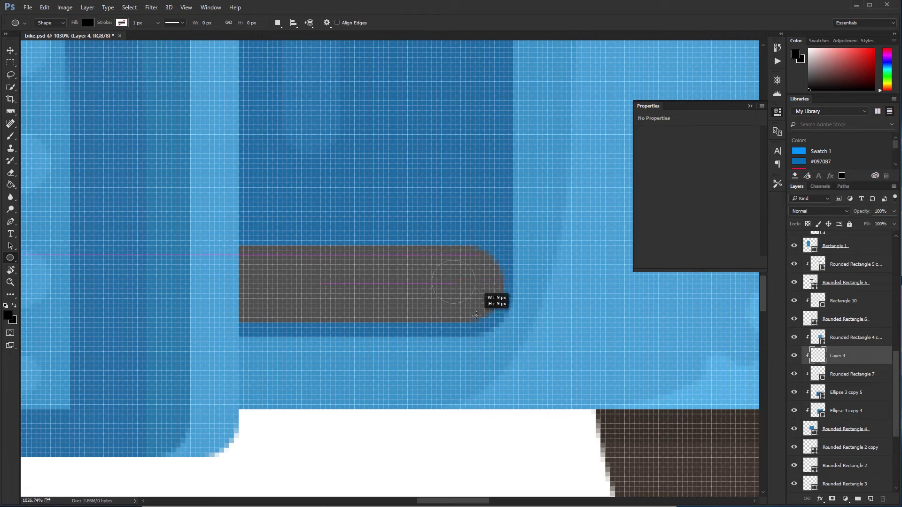
drag(441, 260, 490, 309)
Step: Copy the circle left and merge two circles into a black capsule slot
key(v)
key(p)
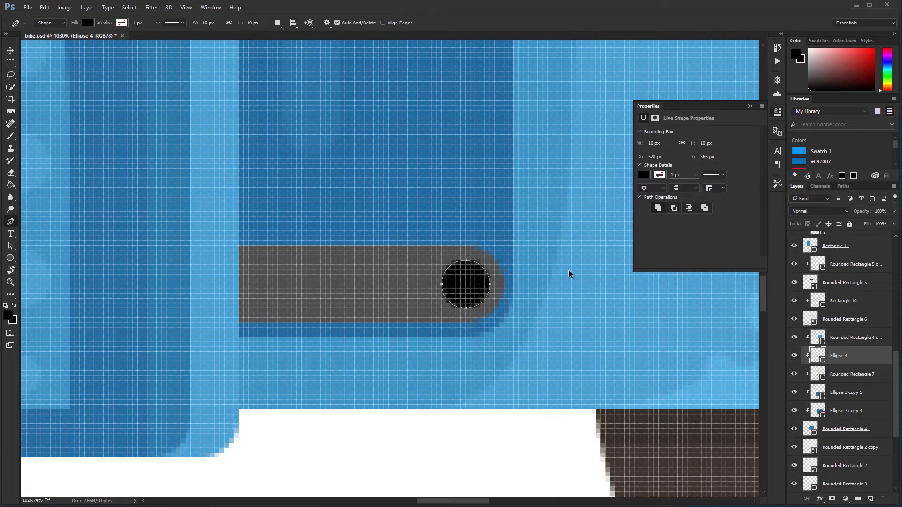
key(u)
mouse_move(387, 262)
mouse_down()
mouse_move(422, 296)
mouse_move(466, 308)
mouse_up()
key(p)
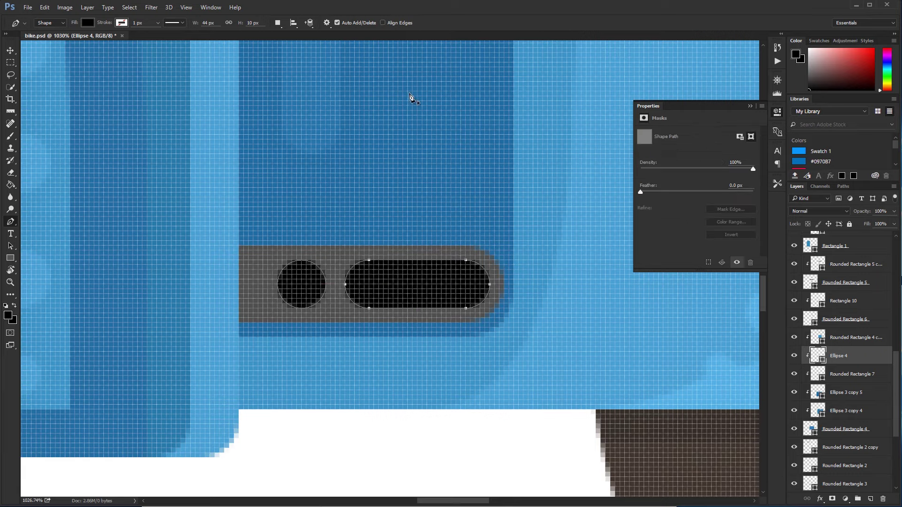
key(ctrl+1)
key(v)
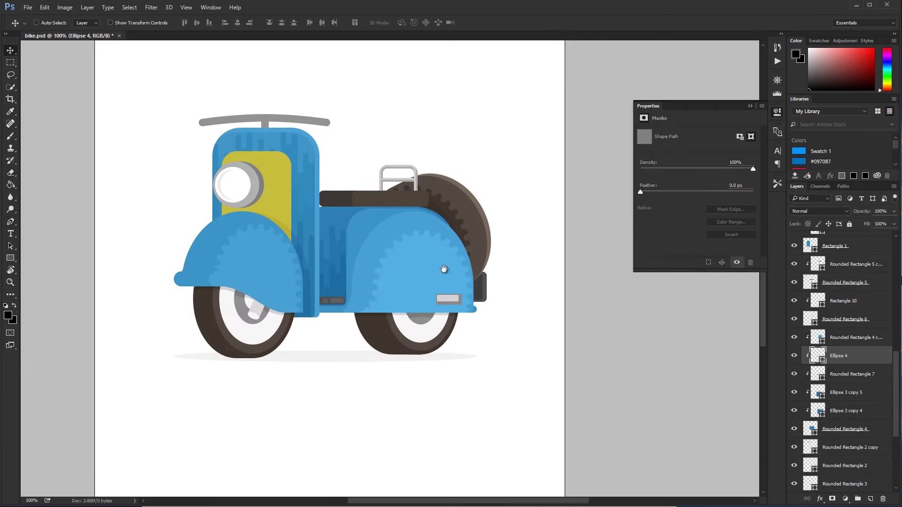
drag(444, 238, 533, 242)
scroll(841, 338, up, 5)
drag(841, 350, 846, 348)
Step: Recolour the streak copy with the headlight panel's yellow c7bf3d
double_click(818, 351)
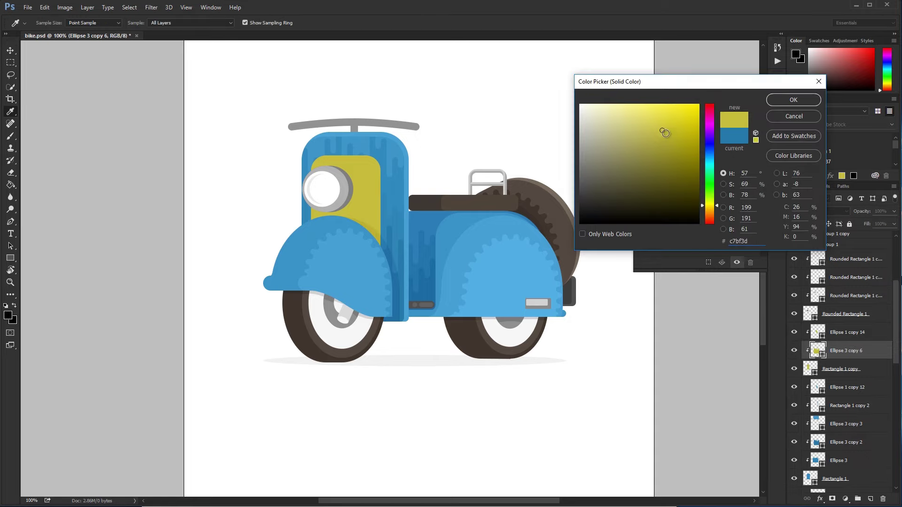
click(346, 198)
key(Return)
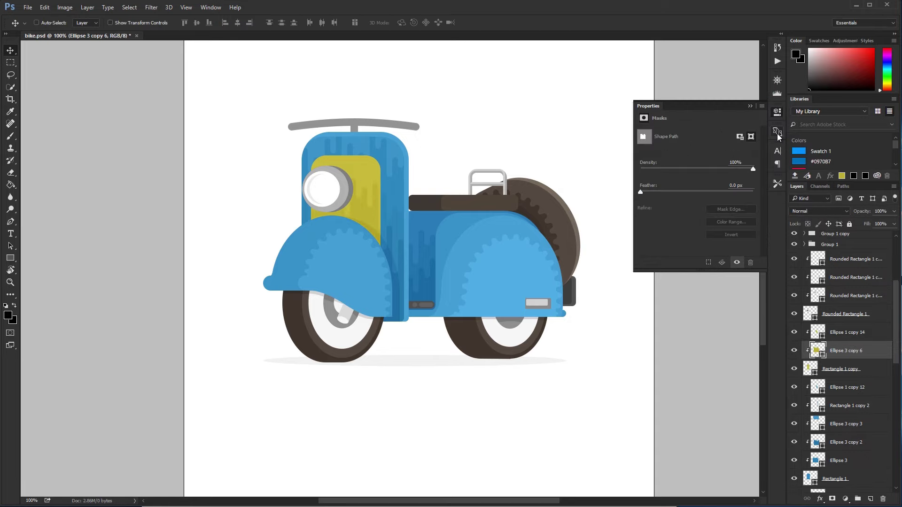
scroll(390, 202, up, 5)
key(ctrl+1)
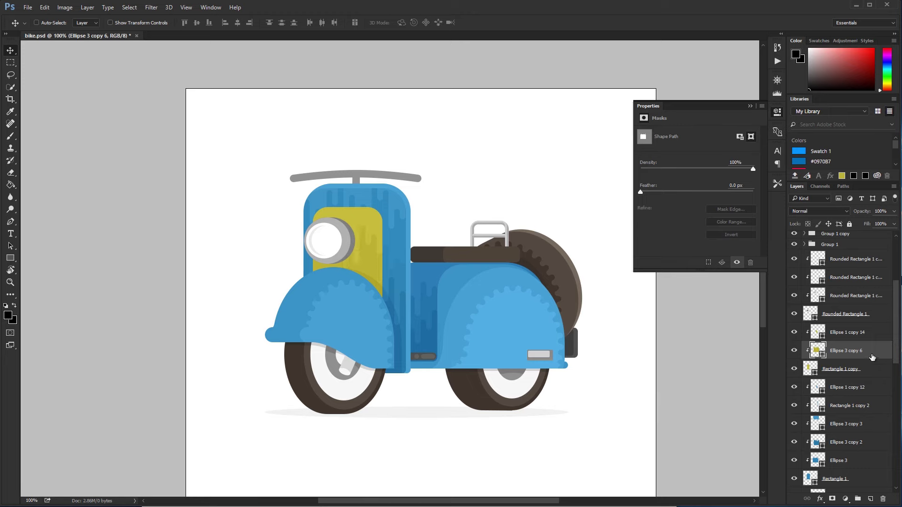
Step: Duplicate the yellow streak again and add a new empty layer
key(ctrl+j)
double_click(817, 351)
key(Return)
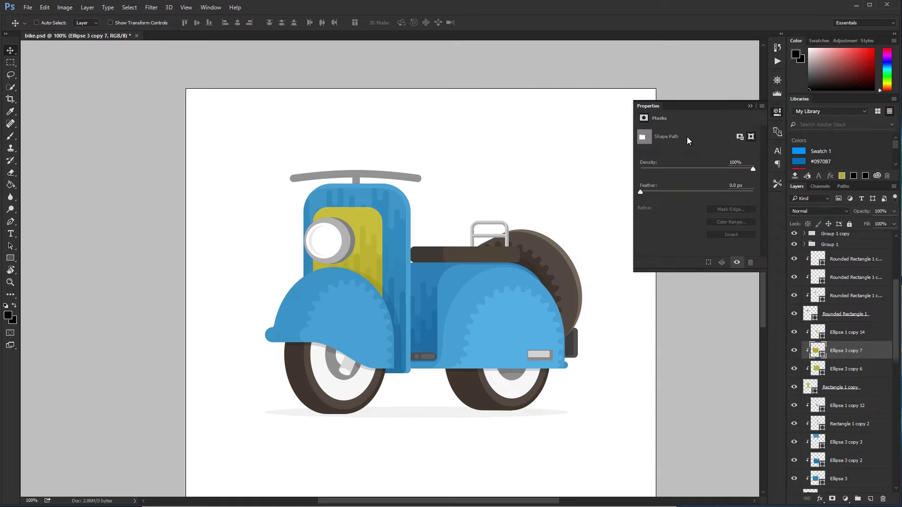
click(861, 324)
key(ctrl+shift+alt+n)
Step: Create a 16 px black circle with exact-size Ellipse settings
key(u)
scroll(358, 218, up, 6)
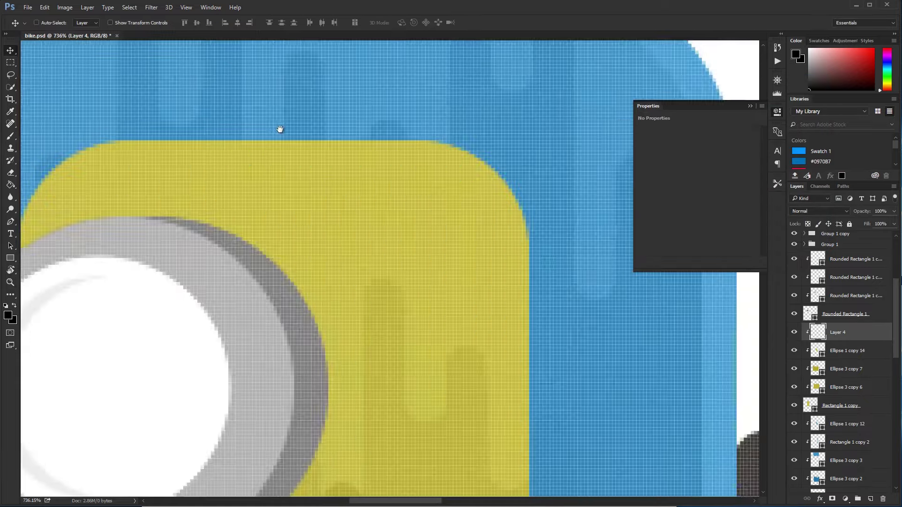
key(shift+u)
click(484, 283)
key(Tab)
key(shift+Tab)
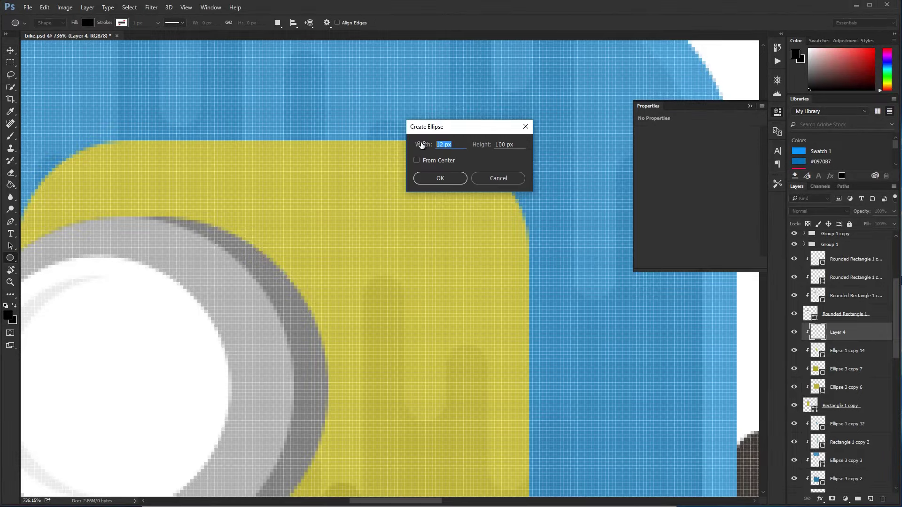
key(Return)
Step: Resize the circle to 12 px near the headlight panel's top edge
drag(508, 204, 475, 165)
key(ctrl+t)
double_click(183, 22)
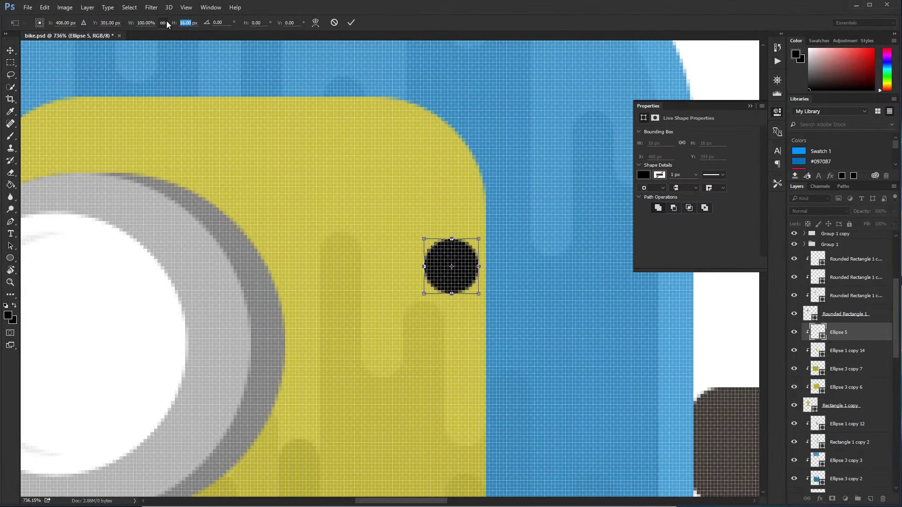
text(12)
key(Tab)
key(Return)
Step: Copy the circle leftward and join two circles into a capsule
key(p)
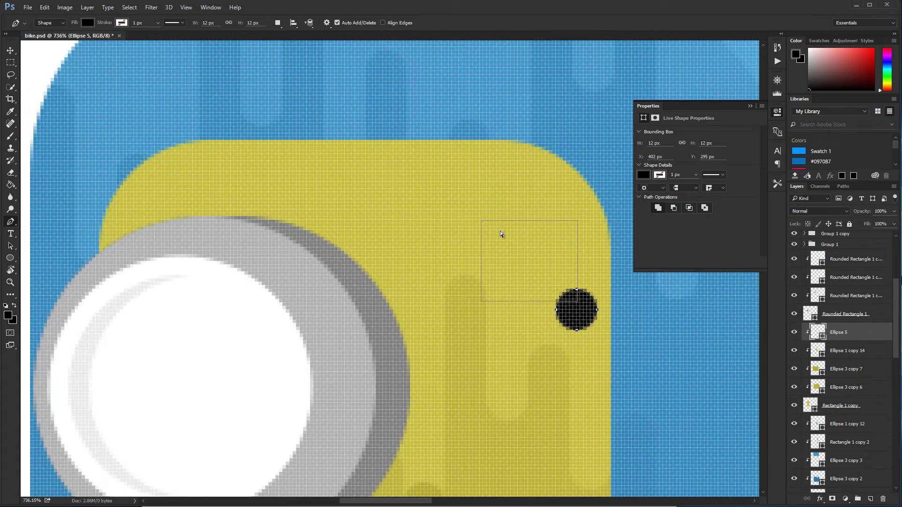
mouse_move(566, 286)
mouse_down()
mouse_move(482, 179)
mouse_move(483, 151)
mouse_up()
key(shift+Left)
key(shift+Left)
key(shift+Left)
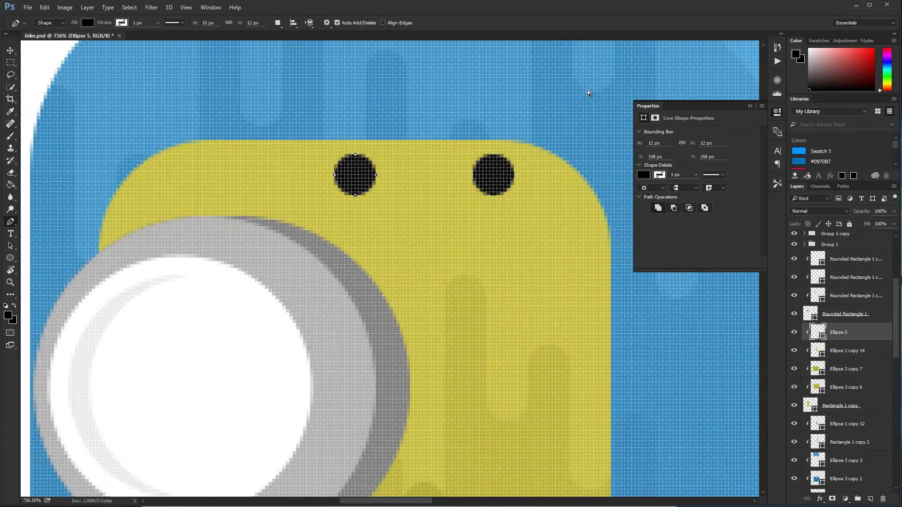
key(shift+Left)
key(shift+Left)
key(shift+Left)
key(Left)
key(Left)
key(Left)
key(u)
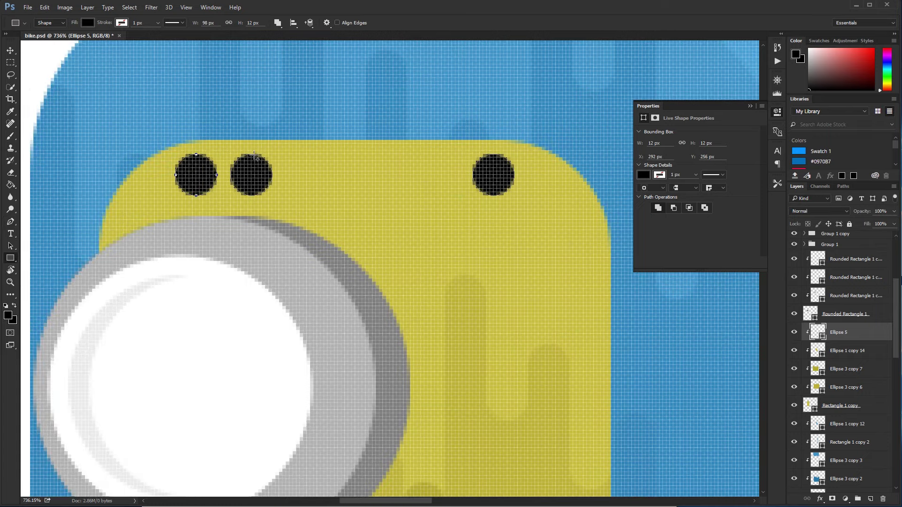
mouse_move(254, 155)
mouse_down()
mouse_move(302, 177)
mouse_move(493, 196)
mouse_up()
key(p)
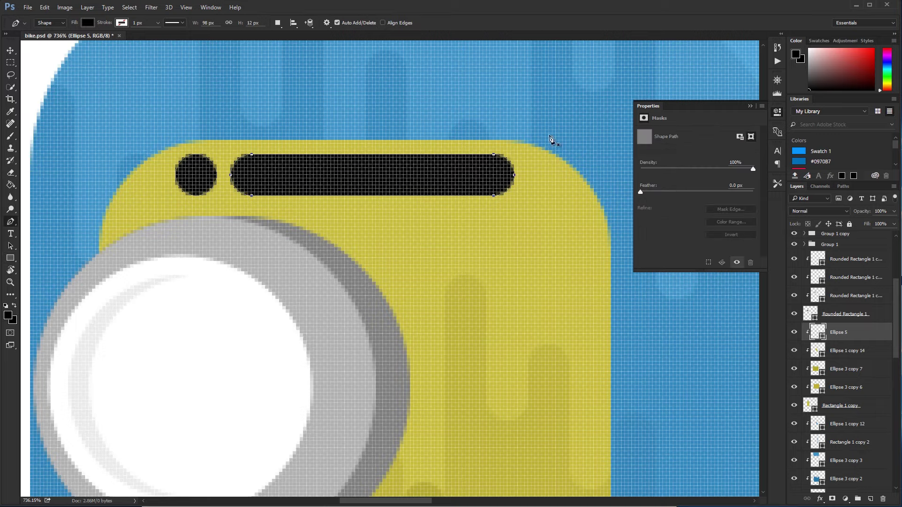
Step: Flip the slot shapes horizontally and fill them with yellow c7bf3d
key(ctrl+1)
double_click(818, 332)
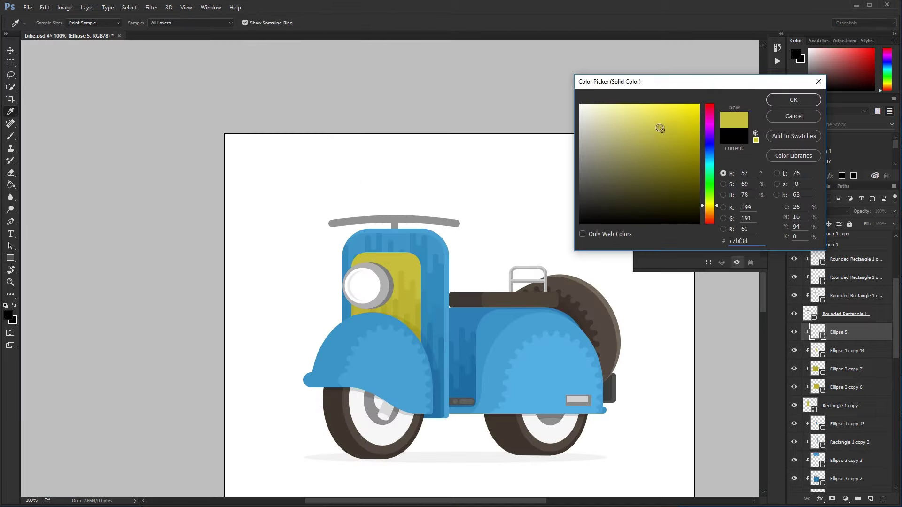
key(Return)
scroll(390, 172, up, 5)
key(ctrl+1)
Step: Draw a small 8 px circle near the headlight panel's top left
key(c)
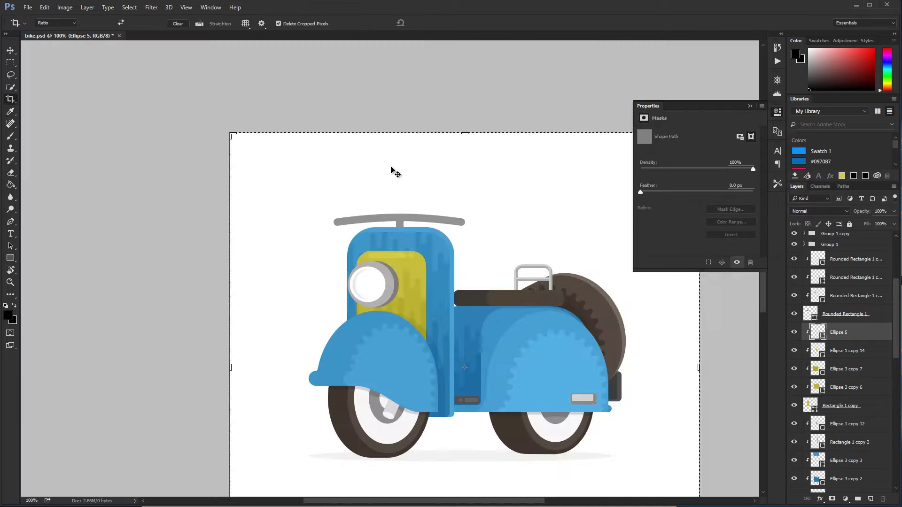
key(v)
key(u)
scroll(404, 266, up, 10)
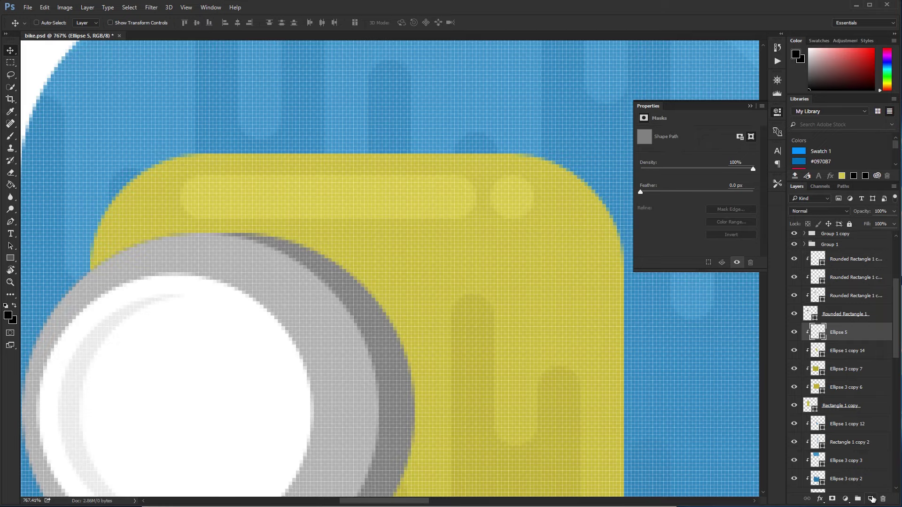
key(ctrl+alt+shift+n)
drag(249, 183, 273, 212)
key(v)
Step: Position the circle and duplicate it twice, 30 px apart to the right
key(shift+Left)
key(shift+Left)
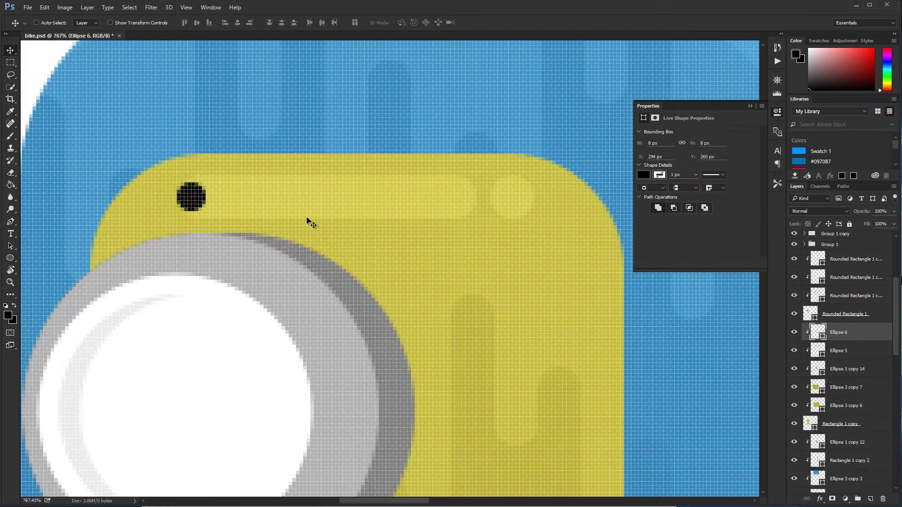
key(Right)
key(Right)
key(Right)
key(p)
key(a)
key(alt+shift+Right)
key(shift+Right)
key(shift+Right)
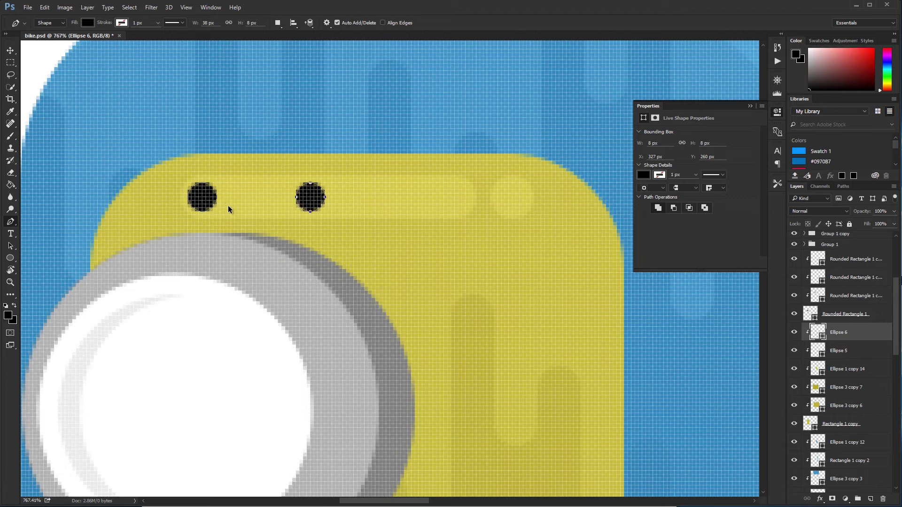
key(alt+shift+Right)
key(shift+Right)
key(shift+Right)
Step: Join the left and middle circles into a pill narrowed to 58 px
key(u)
key(p)
click(202, 183)
click(310, 184)
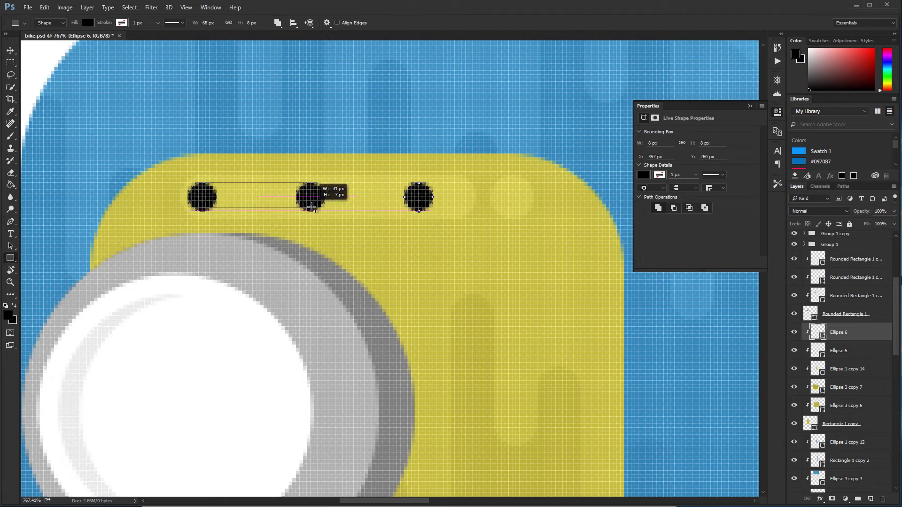
click(311, 208)
click(202, 208)
click(202, 183)
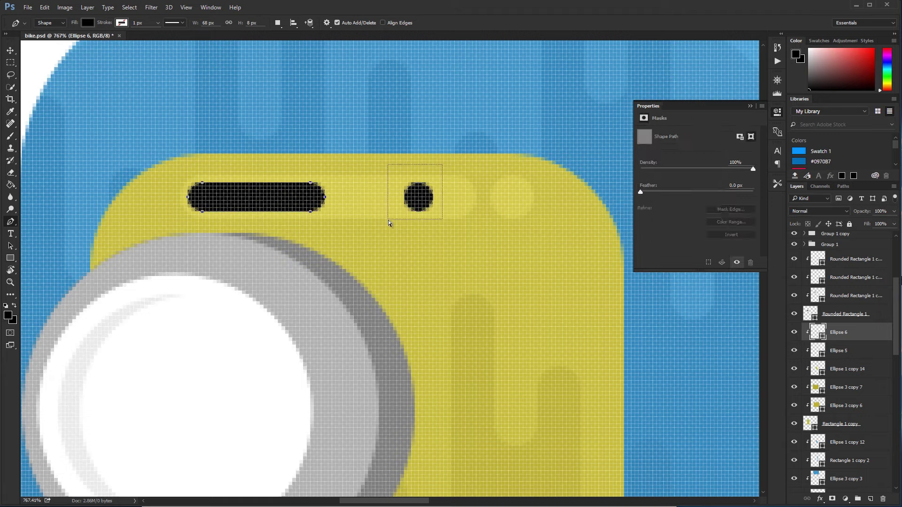
drag(422, 155, 136, 238)
Step: Fill Ellipse 6 with sampled yellow d3cb49 and save bike.psd
key(ctrl+1)
double_click(818, 333)
click(404, 258)
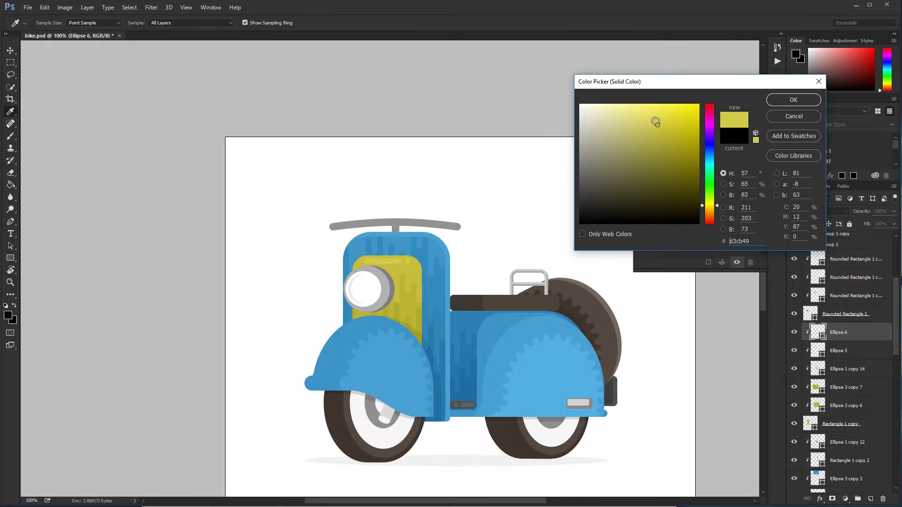
key(Return)
key(v)
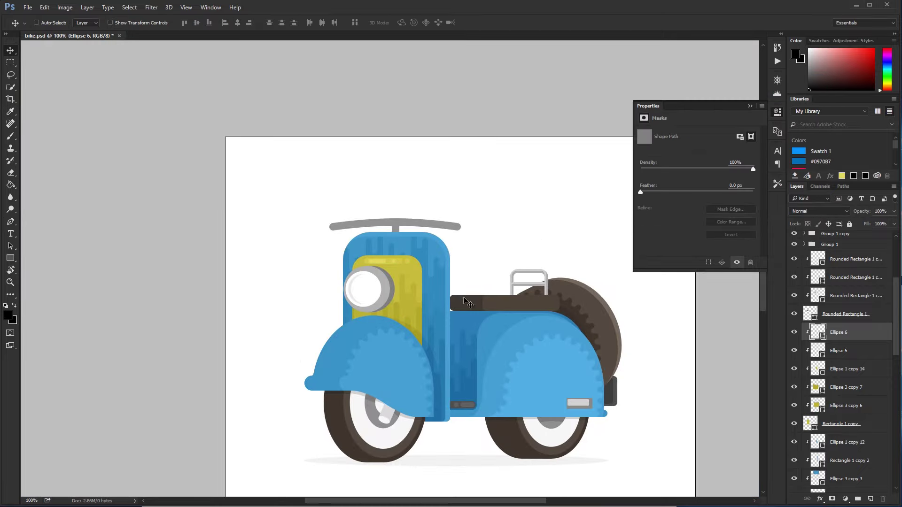
scroll(447, 282, down, 2)
scroll(429, 262, right, 2)
key(ctrl+s)
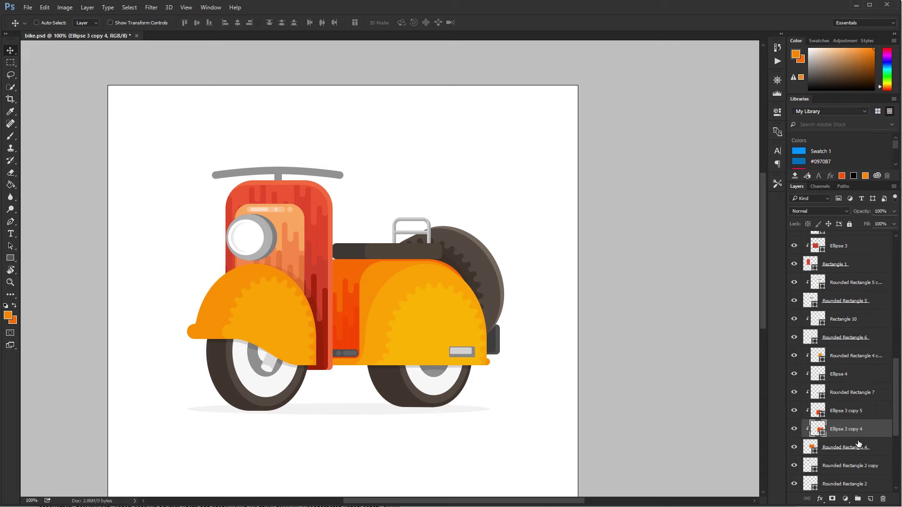
Step: Duplicate the drip shape onto the orange side panel and shorten its last loop
drag(859, 444, 384, 412)
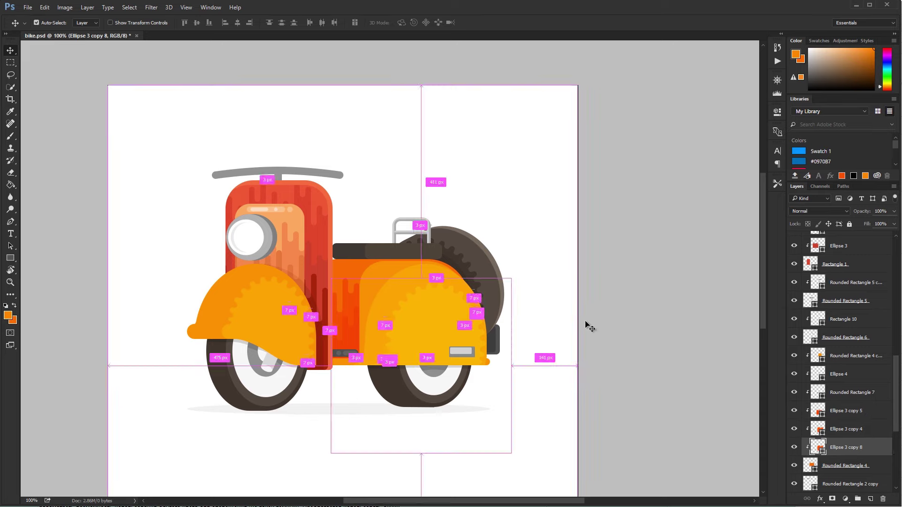
key(Left)
key(Left)
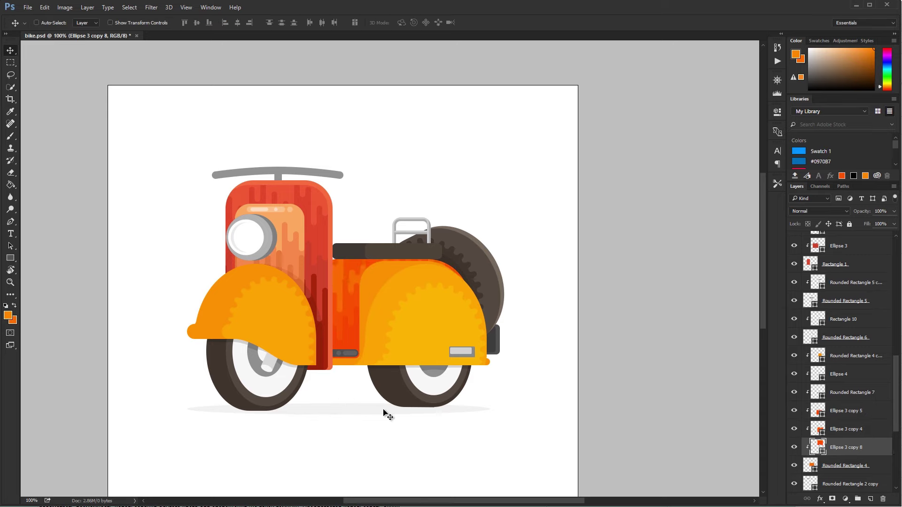
key(Left)
key(Left)
key(Left)
key(Left)
key(Left)
key(Left)
key(Left)
key(Left)
key(p)
scroll(396, 296, up, 5)
drag(563, 226, 562, 266)
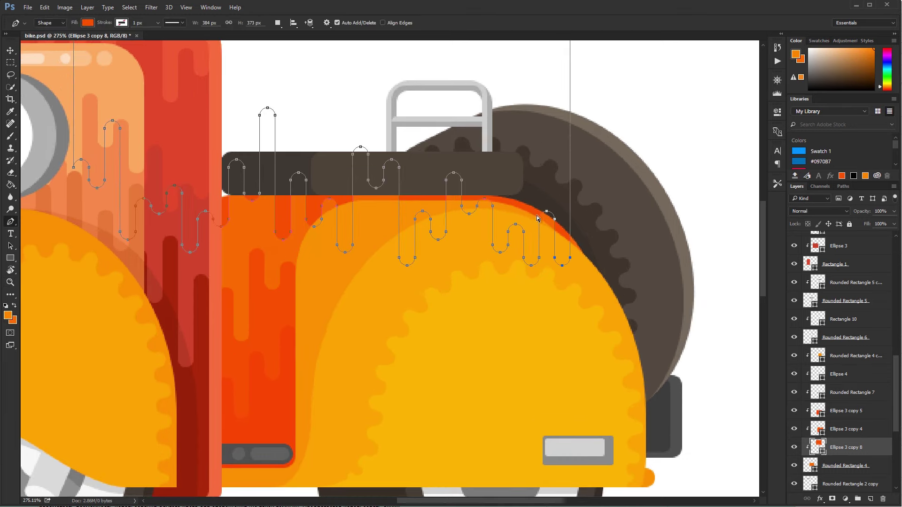
drag(537, 215, 561, 240)
Step: Select groups of drip anchors and pull the loops down so they hang lower
drag(410, 154, 498, 196)
drag(454, 173, 455, 203)
key(shift+Down)
key(shift+Down)
key(shift+Down)
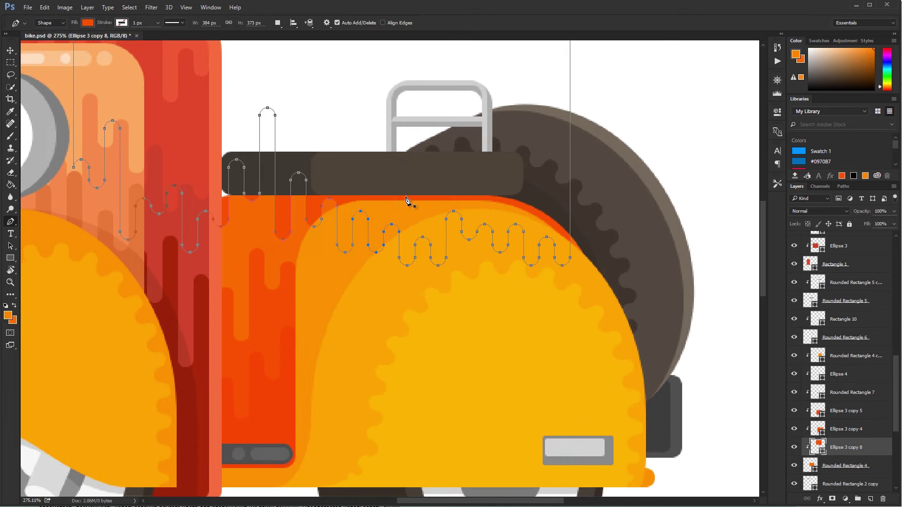
scroll(397, 169, left, 3)
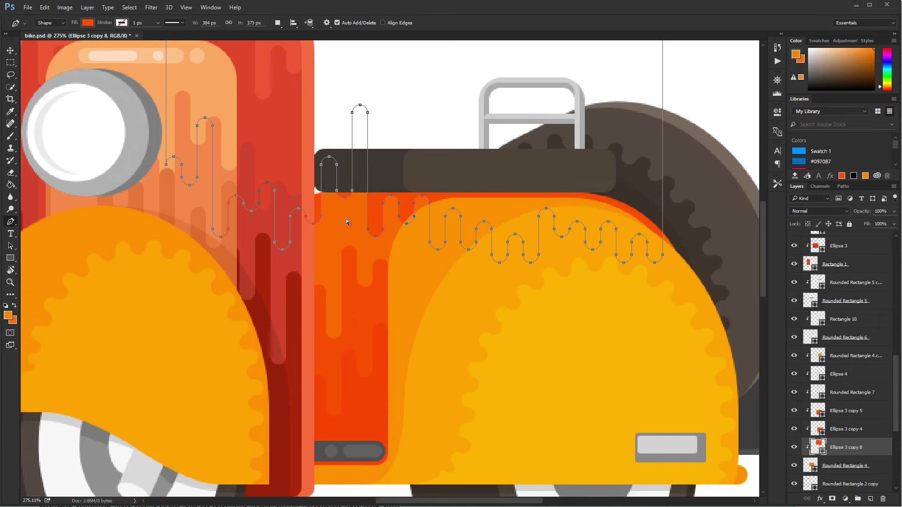
scroll(466, 164, left, 4)
scroll(467, 164, up, 1)
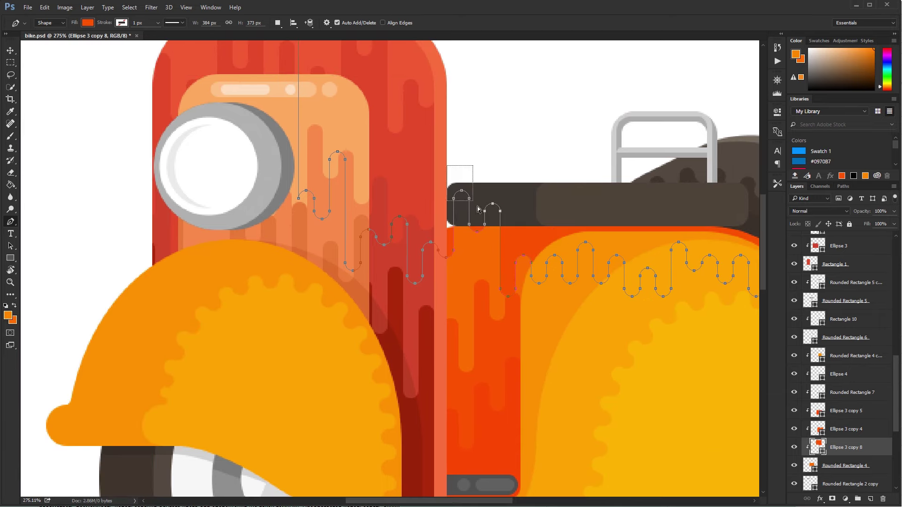
key(shift+Down)
key(shift+Down)
key(shift+Down)
drag(357, 206, 444, 283)
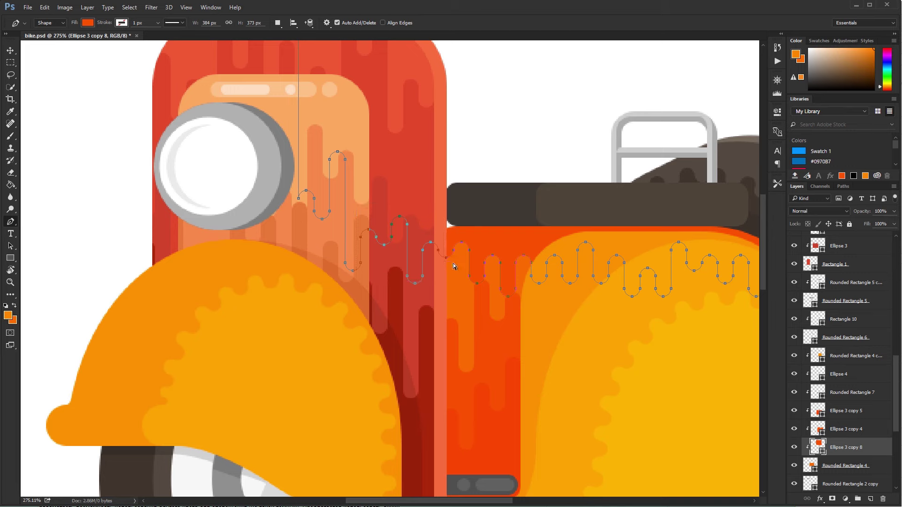
key(shift+Down)
key(Return)
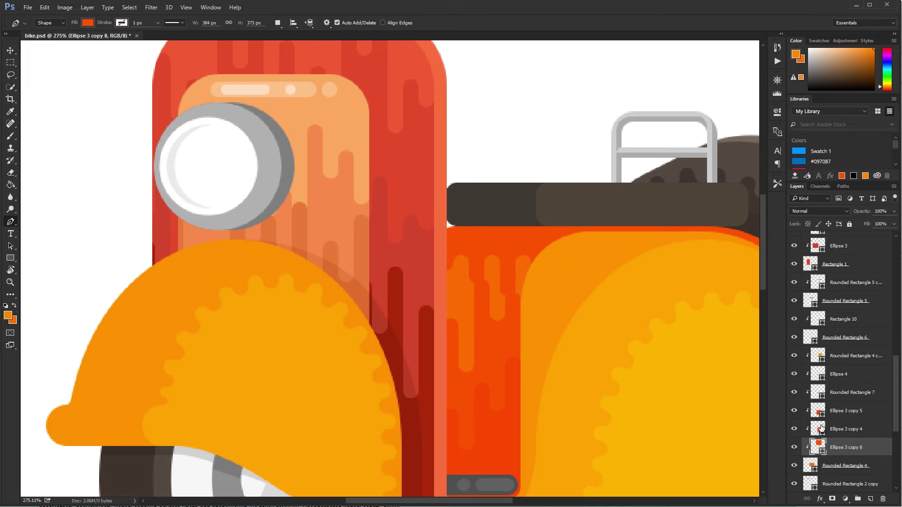
Step: Review the whole scooter and trial a different drip fill colour without keeping it
ctrl+click(338, 274)
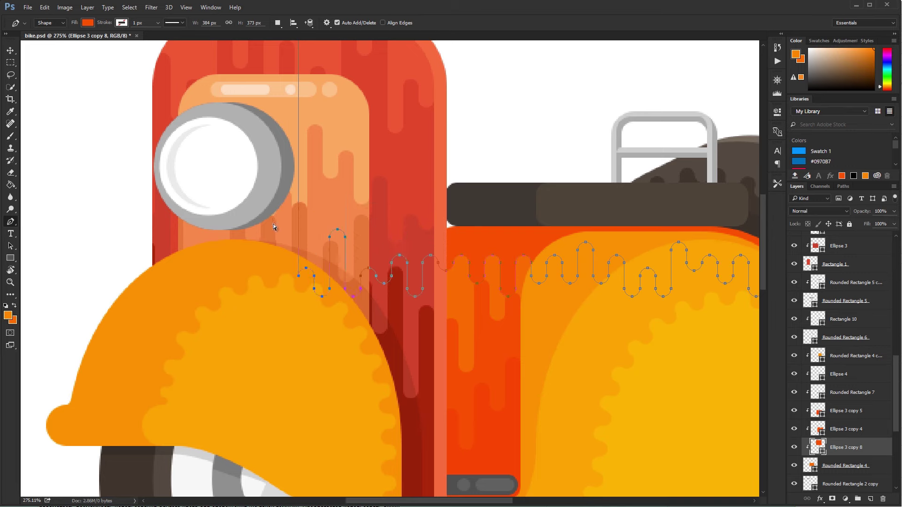
key(ctrl+1)
key(v)
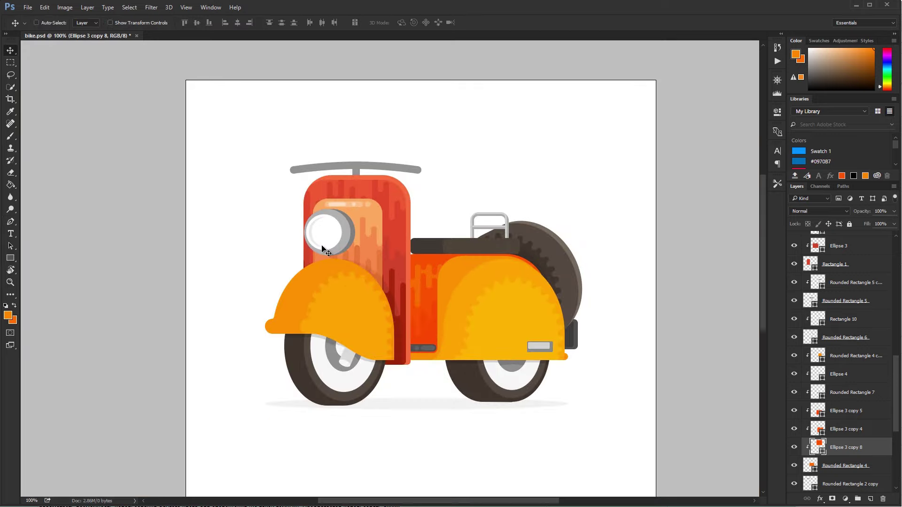
double_click(818, 445)
click(519, 268)
key(Return)
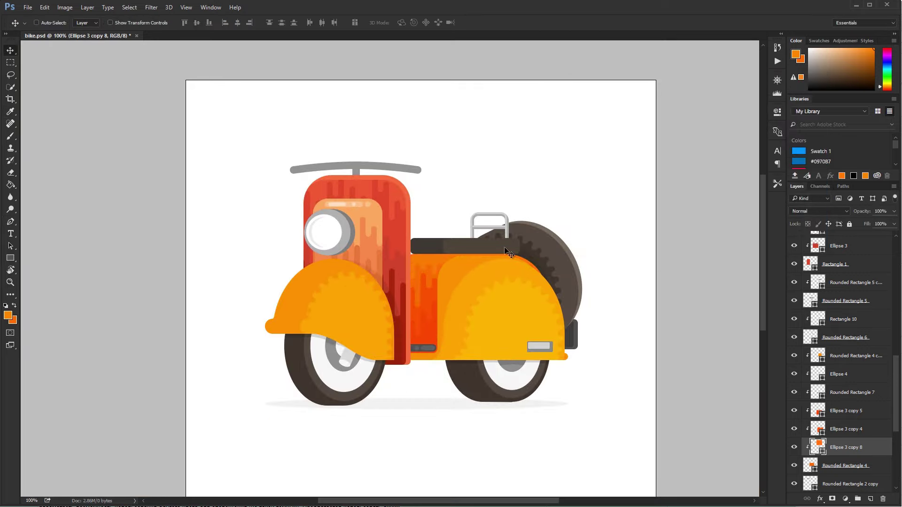
key(alt+bracketright)
key(alt+bracketright)
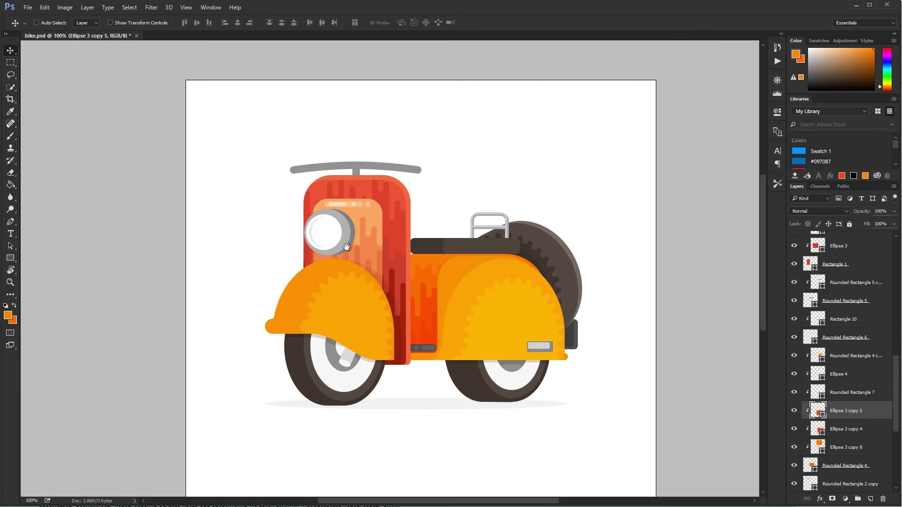
Step: Fill the Rectangle 9 taillight with sampled red c83c2d and add a clipped layer above
mouse_move(346, 247)
mouse_down()
mouse_move(502, 246)
mouse_move(481, 270)
mouse_up()
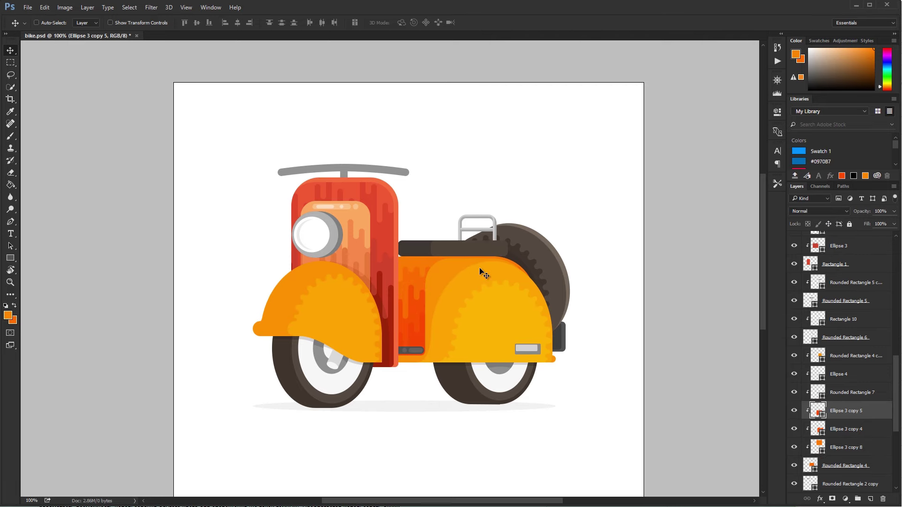
scroll(500, 284, down, 2)
ctrl+click(562, 316)
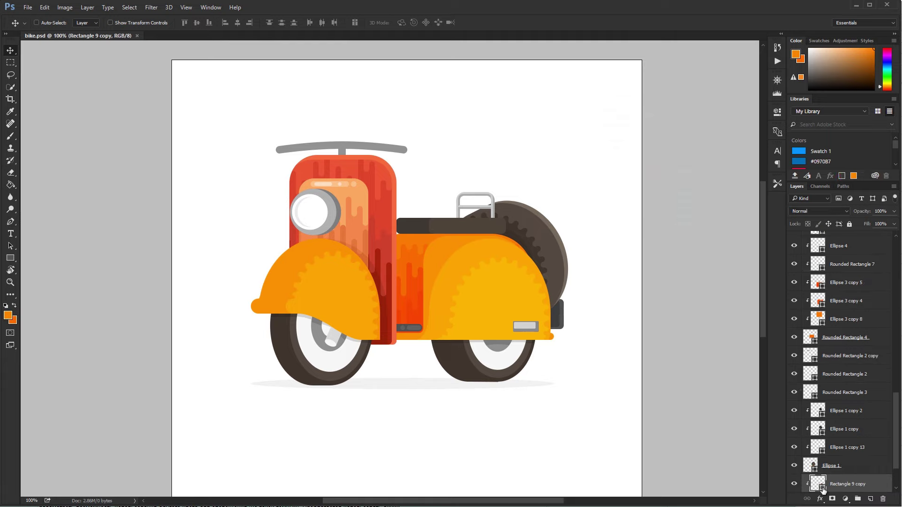
click(531, 377)
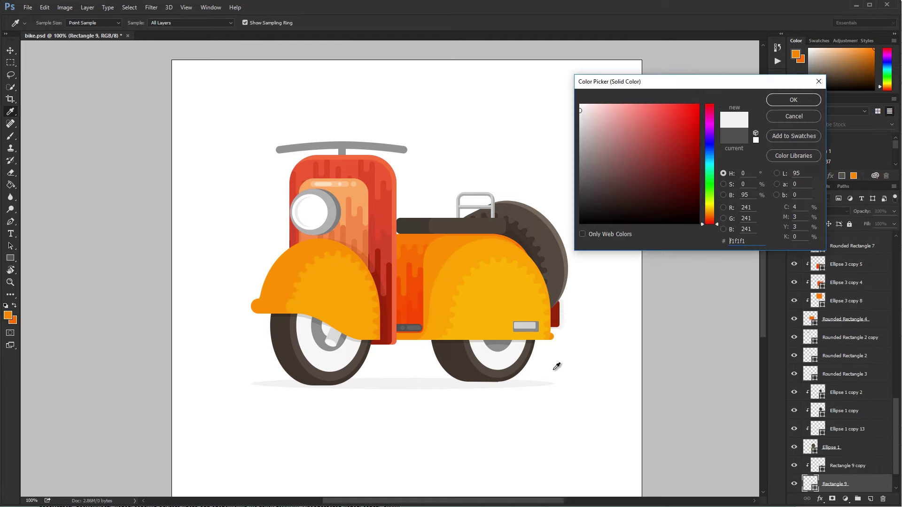
click(432, 267)
key(Return)
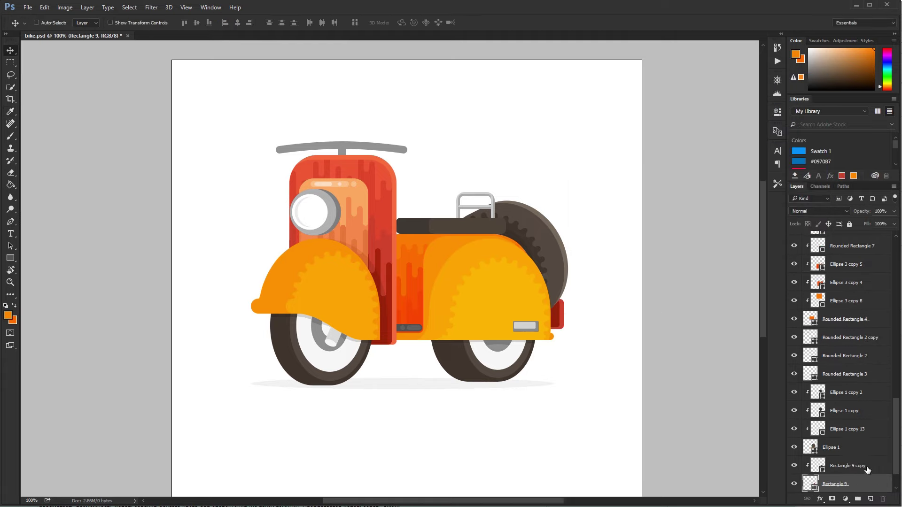
key(ctrl+shift+alt+n)
Step: Draw a small orange circle on the red taillight and duplicate it down into a stack
key(u)
scroll(572, 308, up, 10)
key(i)
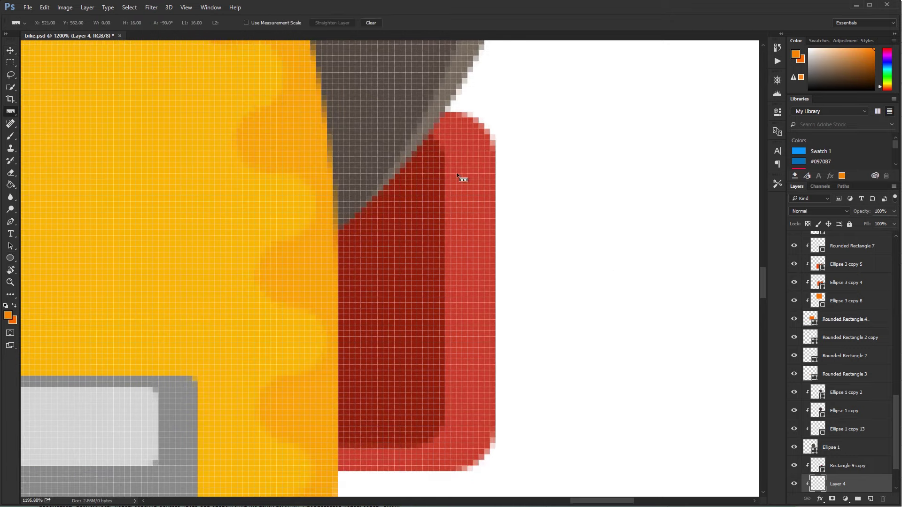
key(u)
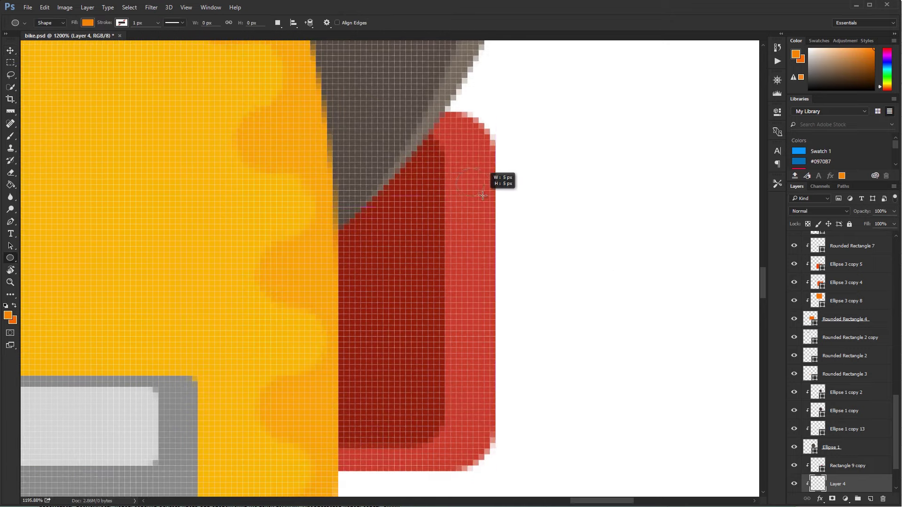
mouse_move(457, 168)
mouse_down()
mouse_move(494, 203)
mouse_move(481, 178)
mouse_up()
key(p)
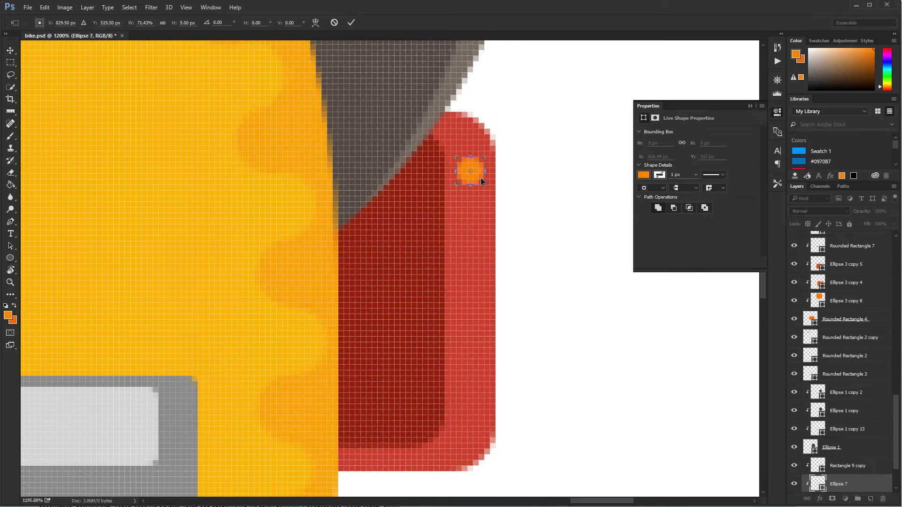
key(Up)
key(Up)
key(Up)
key(alt+shift+Down)
key(alt+shift+Down)
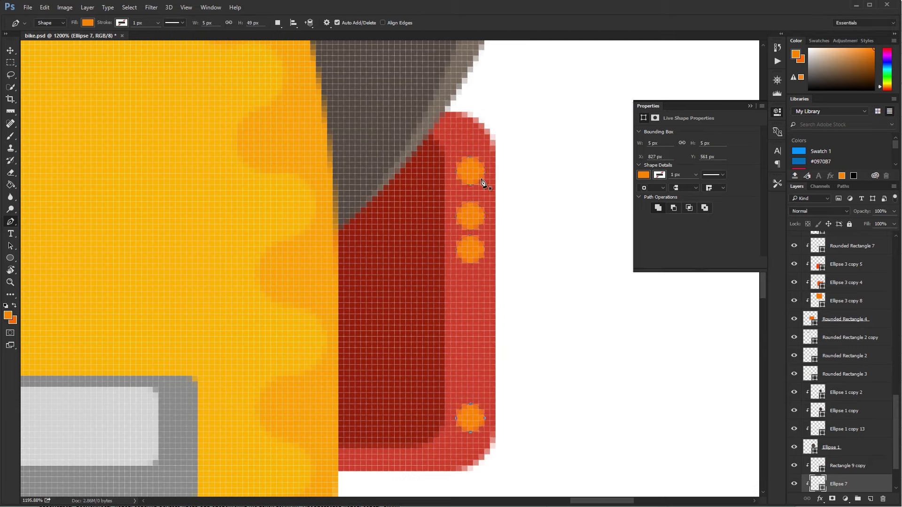
key(alt+shift+Down)
key(Up)
key(Up)
key(Down)
key(Down)
key(Down)
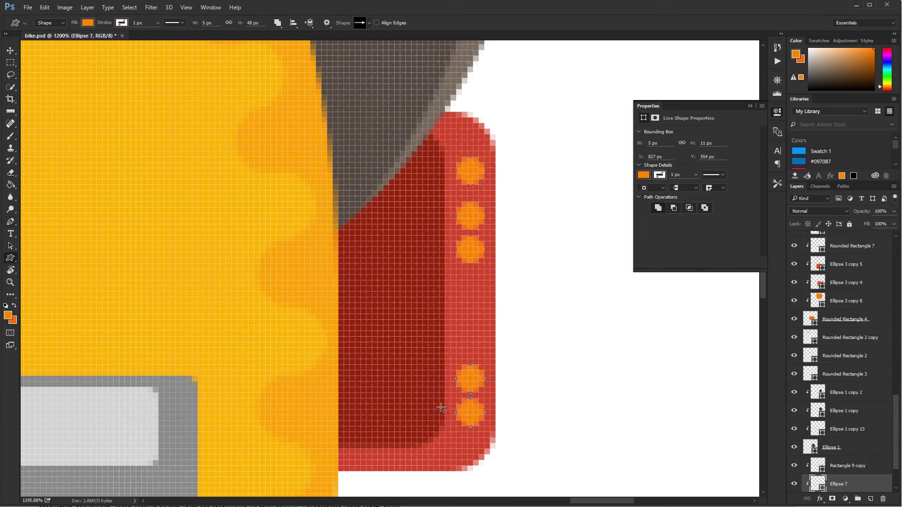
Step: Add a rounded orange bar joining the circles down the taillight
key(shift+u)
drag(459, 250, 485, 380)
key(p)
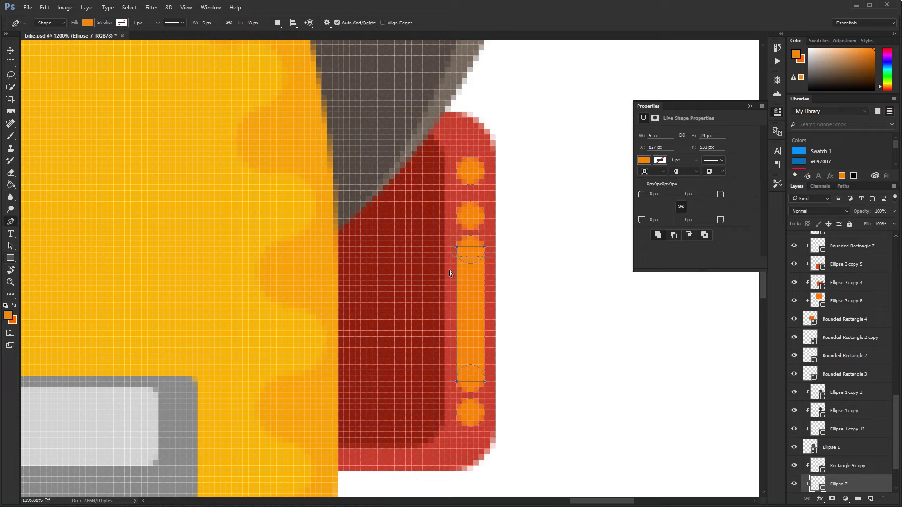
Step: Shrink the top circle proportionally to a smaller dot
key(a)
click(473, 179)
key(ctrl+t)
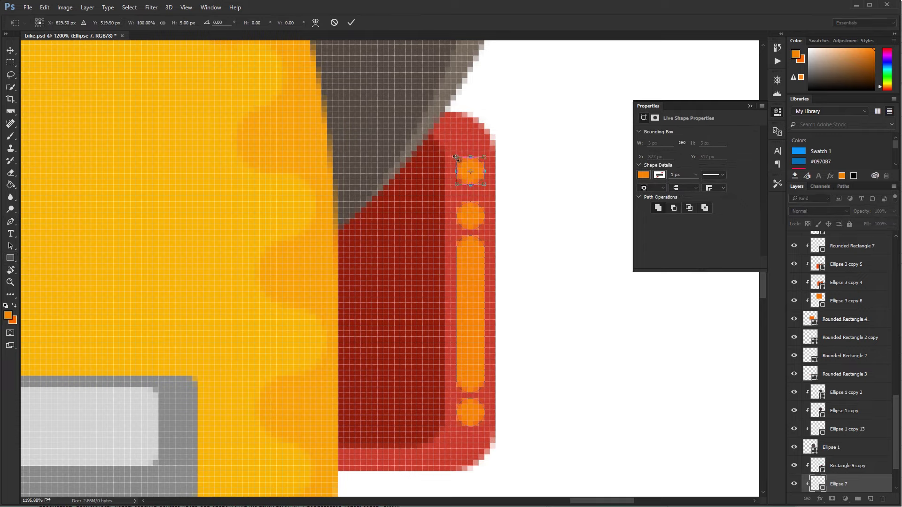
drag(457, 156, 468, 168)
key(Return)
Step: Refill the dots with a colour sampled from the scooter, viewing the whole scooter
key(ctrl+1)
double_click(820, 484)
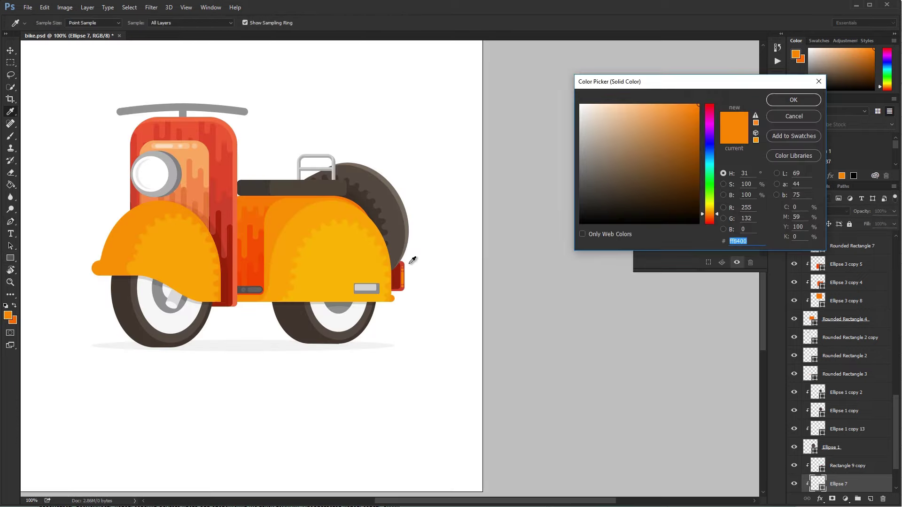
click(232, 190)
key(Return)
key(v)
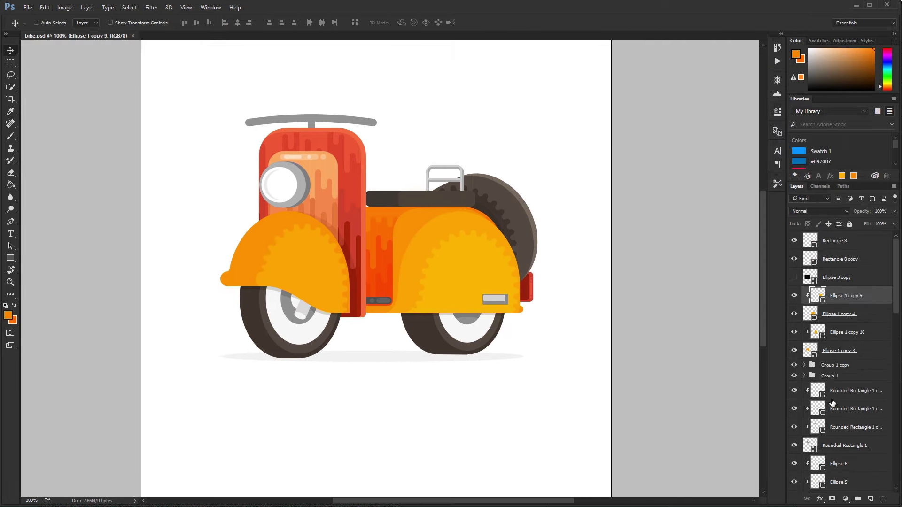
Step: Create a 12 × 12 px orange ellipse dot
key(u)
click(511, 271)
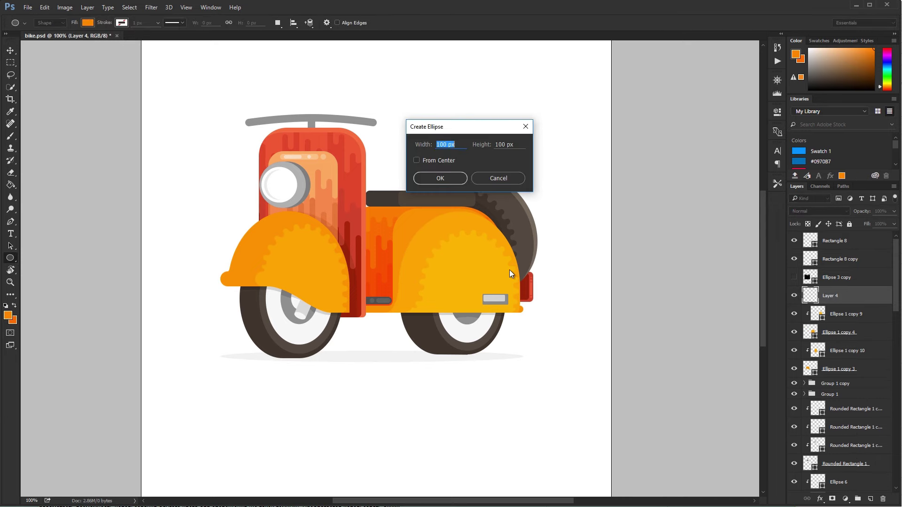
text(12)
key(Tab)
text(12)
key(Return)
key(v)
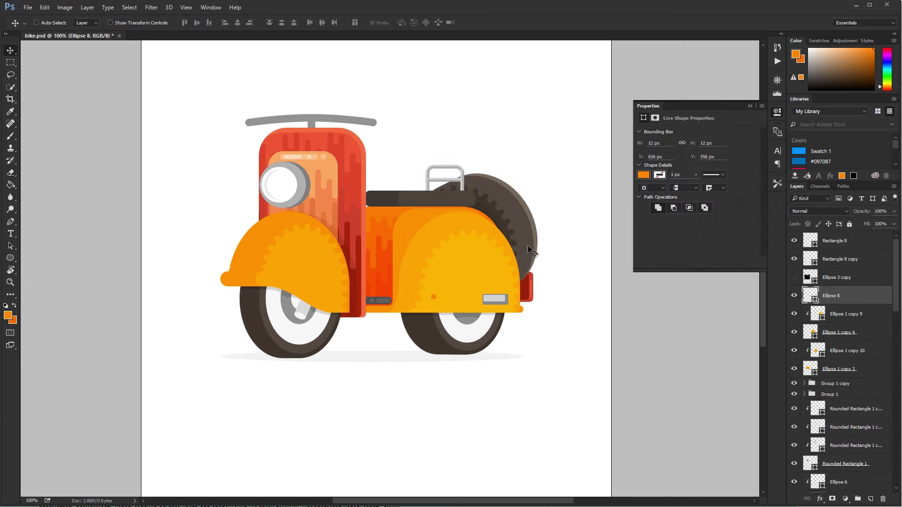
Step: Move the dot onto the fender, duplicate it upward into a column, offset the top dot right
key(shift+Left)
key(shift+Left)
key(shift+Left)
key(p)
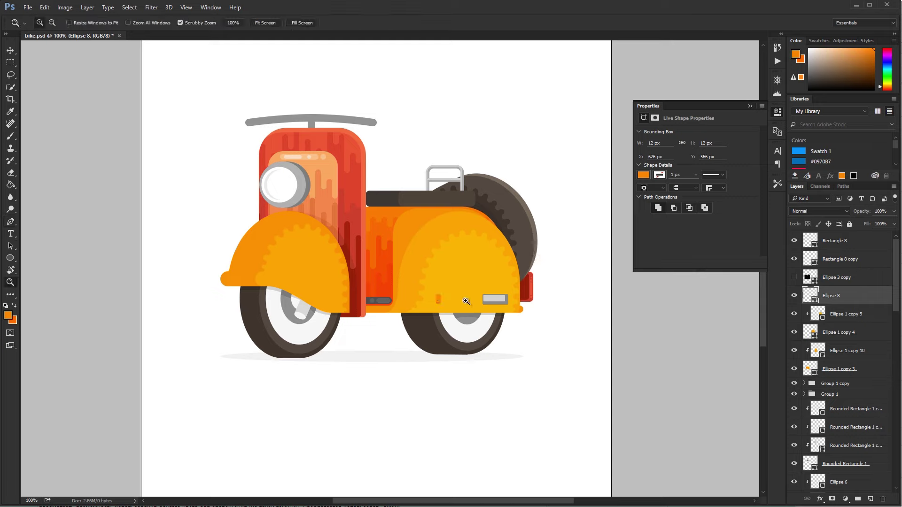
scroll(465, 302, up, 8)
key(alt+shift+Up)
key(alt+shift+Up)
key(alt+shift+Up)
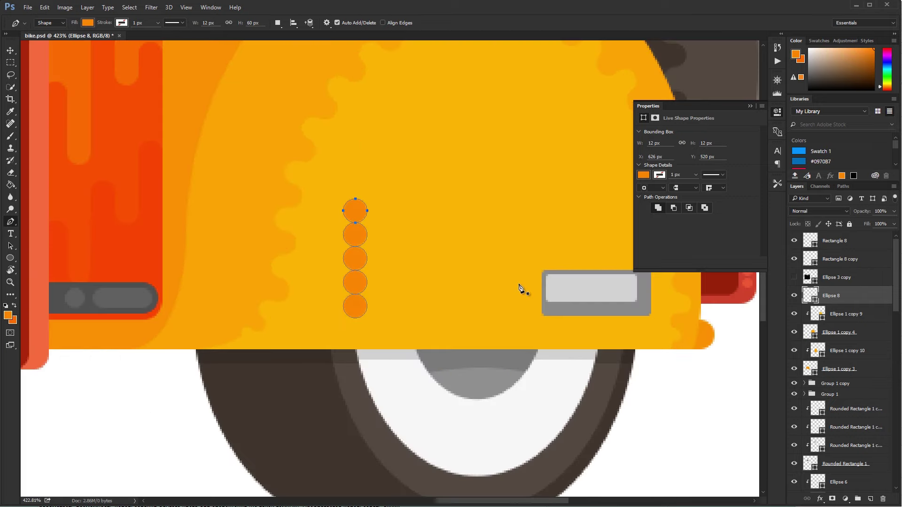
key(alt+shift+Up)
key(alt+shift+Up)
key(alt+shift+Up)
key(Down)
key(Down)
key(Down)
key(shift+Right)
key(shift+Right)
key(shift+Right)
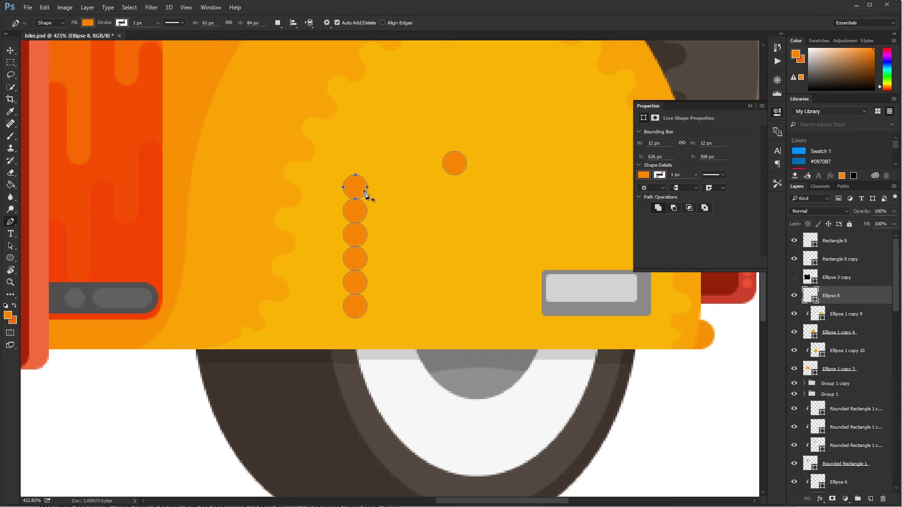
key(shift+Right)
key(shift+Right)
key(shift+Right)
Step: Duplicate the dot column and step the copy to the right
ctrl+click(351, 213)
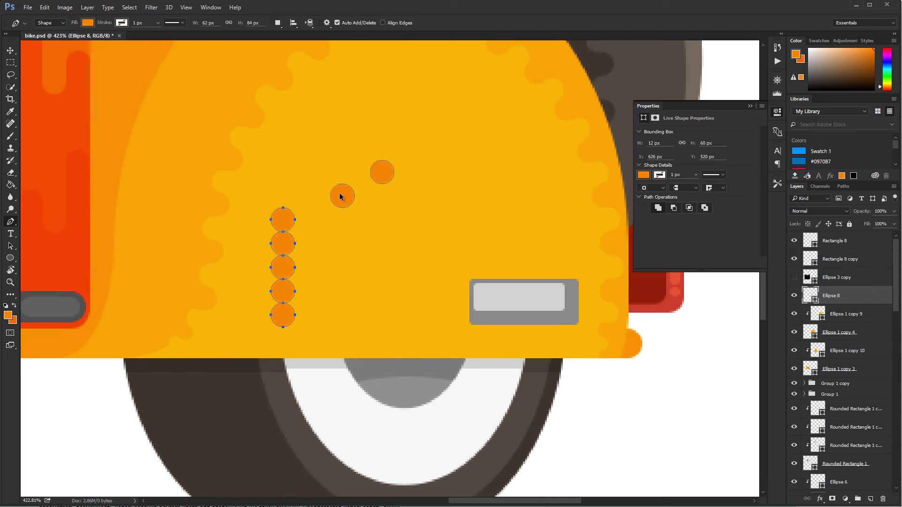
key(alt+shift+Right)
key(shift+Right)
key(shift+Right)
key(shift+Right)
key(shift+Right)
ctrl+click(452, 266)
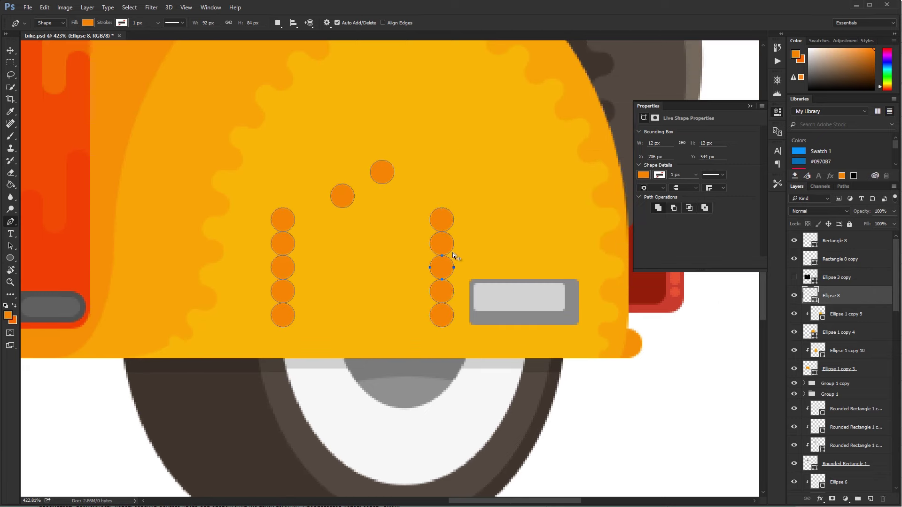
Step: Stagger the copied dots, shifting the middle, bottom and right-hand dots into position
key(shift+Right)
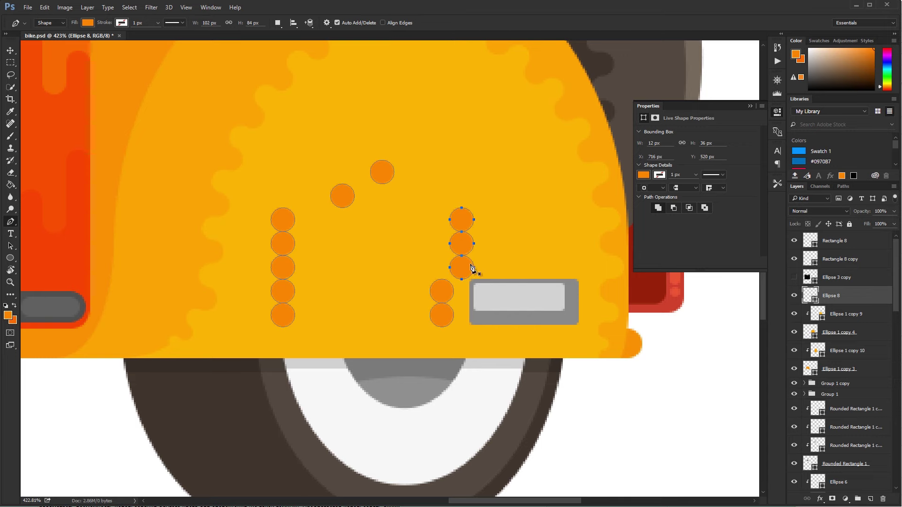
ctrl+click(471, 236)
key(shift+Left)
ctrl+click(475, 268)
key(shift+Right)
key(shift+Right)
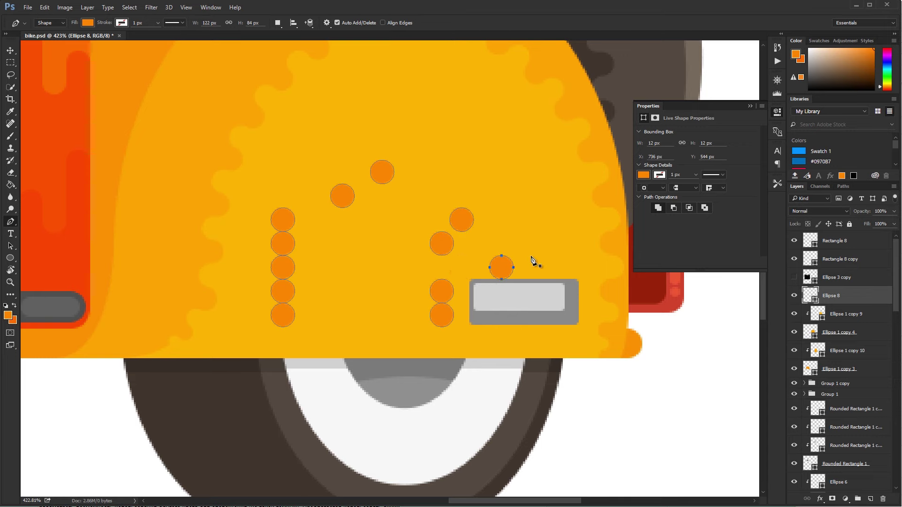
key(shift+Right)
key(shift+Right)
ctrl+click(501, 265)
key(shift+Right)
key(shift+Right)
key(u)
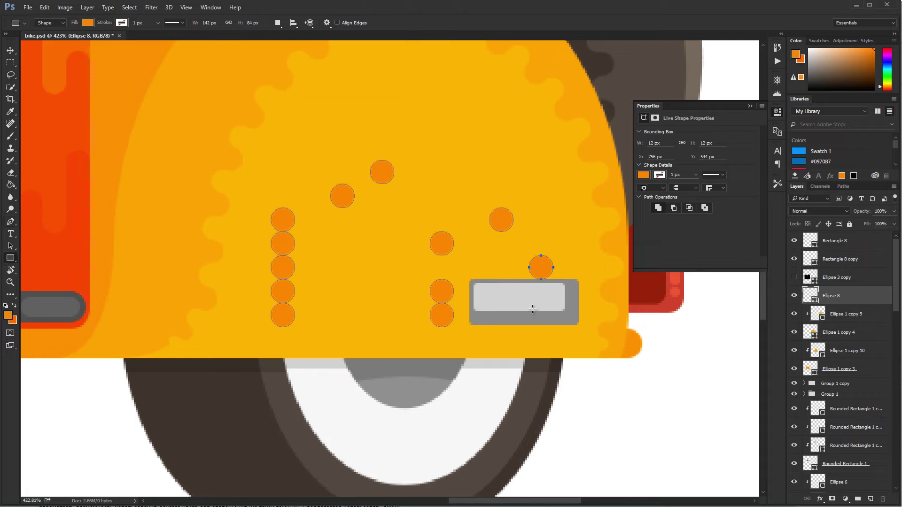
scroll(548, 301, up, 1)
Step: Draw rectangle bars joining the dot pairs and stretch one to its right dot
mouse_move(221, 332)
mouse_down()
mouse_move(417, 304)
mouse_move(368, 277)
mouse_move(370, 187)
mouse_move(476, 130)
mouse_up()
key(p)
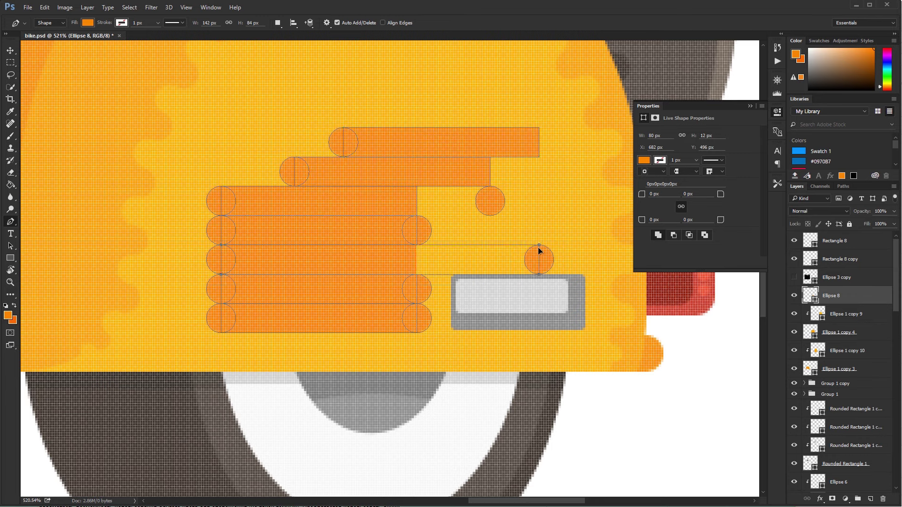
drag(539, 251, 539, 250)
drag(427, 204, 319, 216)
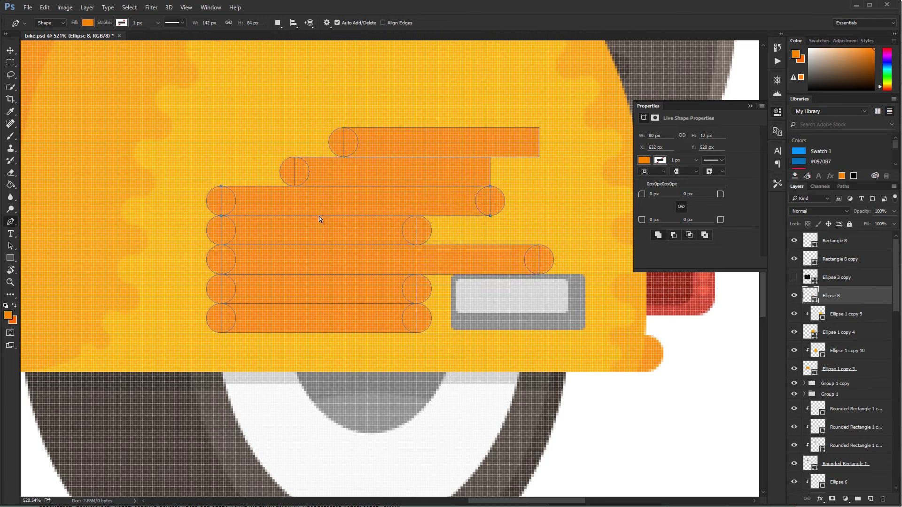
ctrl+click(212, 312)
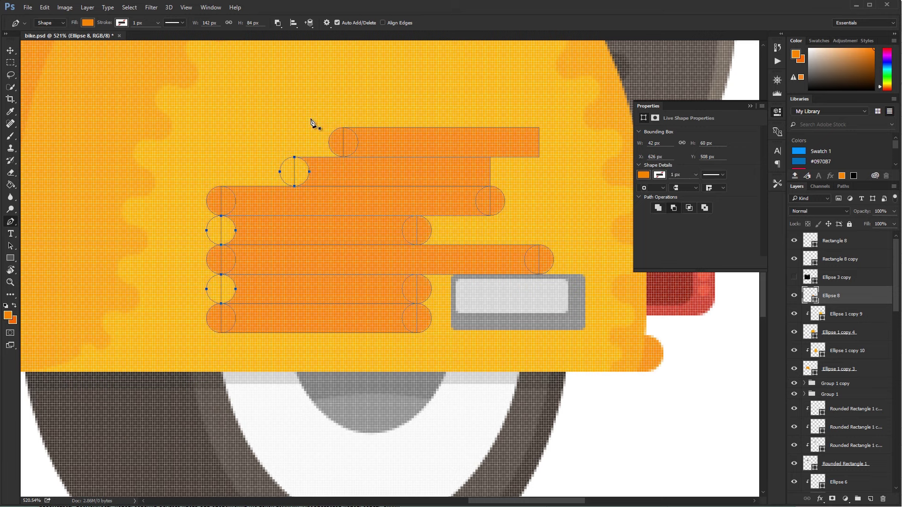
click(278, 23)
click(301, 53)
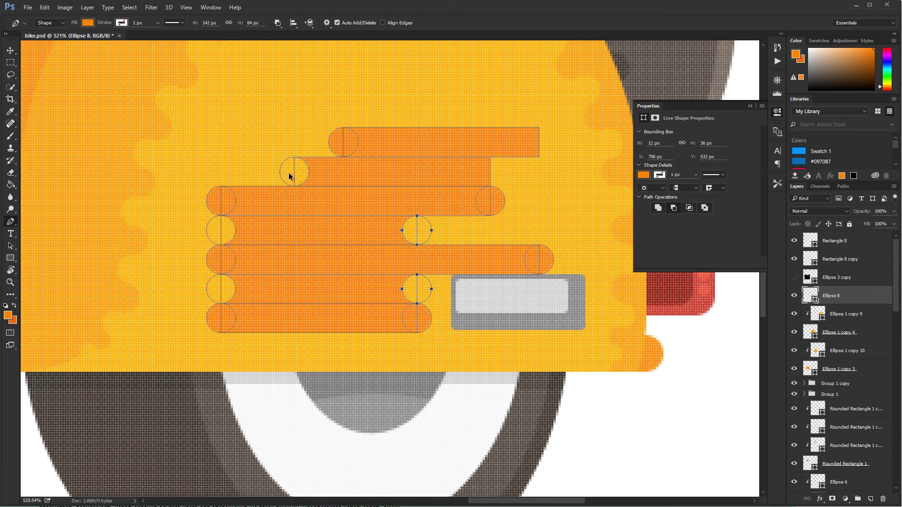
Step: Copy and move end circles to cap the bars, shifting the third and fourth bars' left circles right
key(shift+Right)
key(shift+Right)
key(shift+Right)
key(shift+Right)
key(shift+Right)
key(shift+Right)
key(shift+Right)
scroll(300, 327, up, 2)
scroll(301, 327, right, 1)
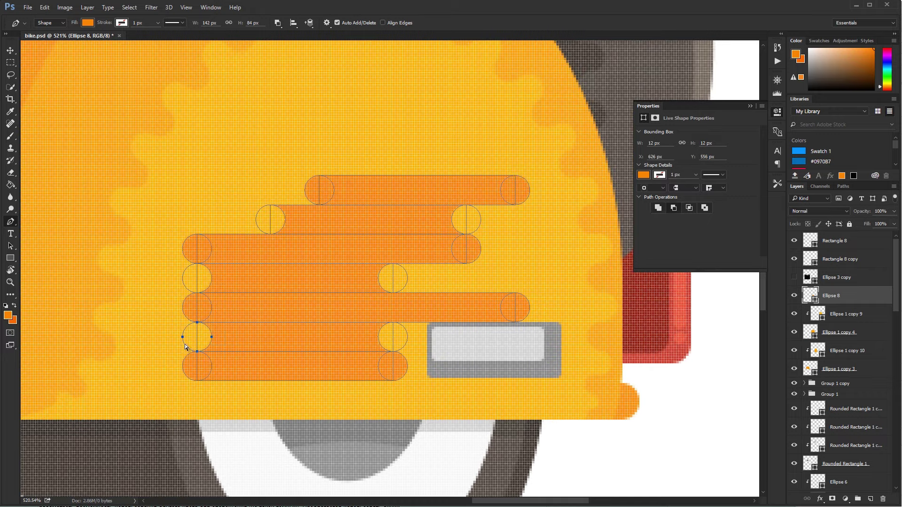
key(shift+Right)
drag(218, 342, 145, 312)
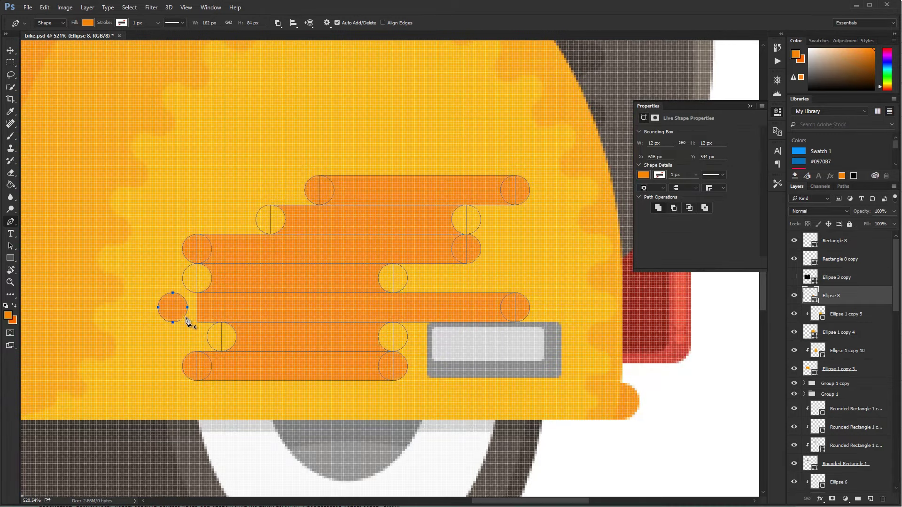
ctrl+click(185, 256)
key(shift+Right)
key(shift+Right)
ctrl+click(182, 280)
key(shift+Right)
key(shift+Right)
key(shift+Right)
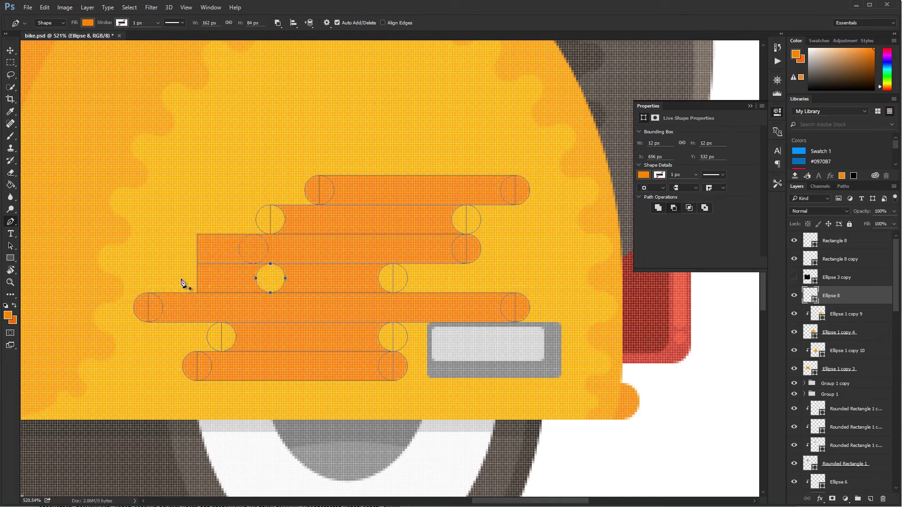
ctrl+click(240, 263)
Step: Align the second and top bars' left circles and cap the top bar
ctrl+click(263, 226)
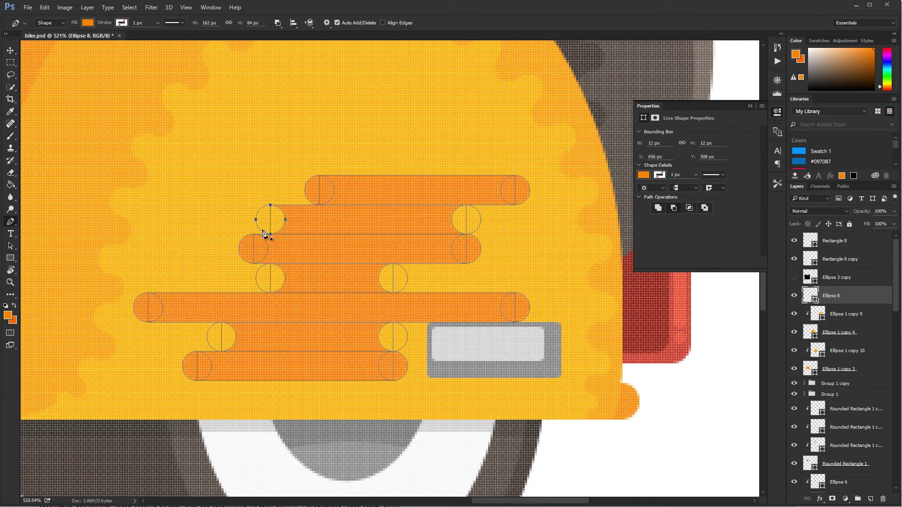
key(Right)
key(Right)
key(Right)
ctrl+click(312, 191)
key(shift+Left)
key(Left)
key(Left)
key(Left)
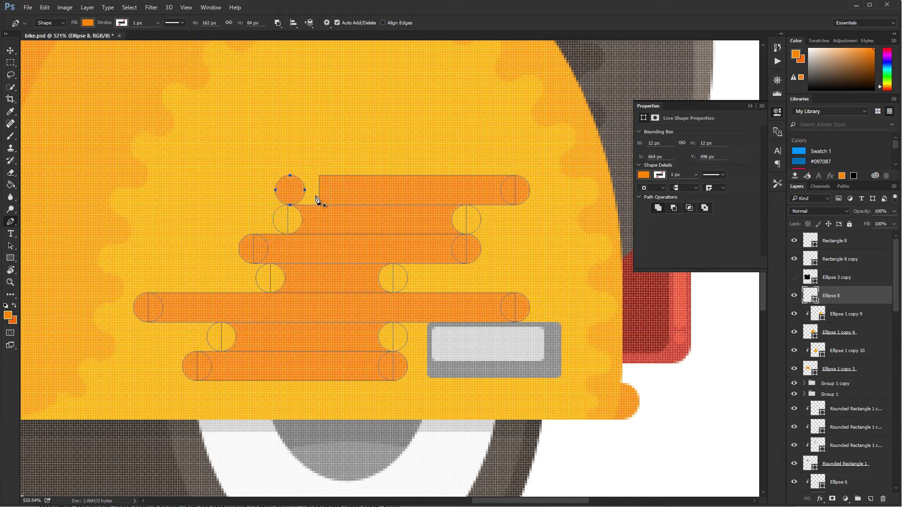
ctrl+click(511, 188)
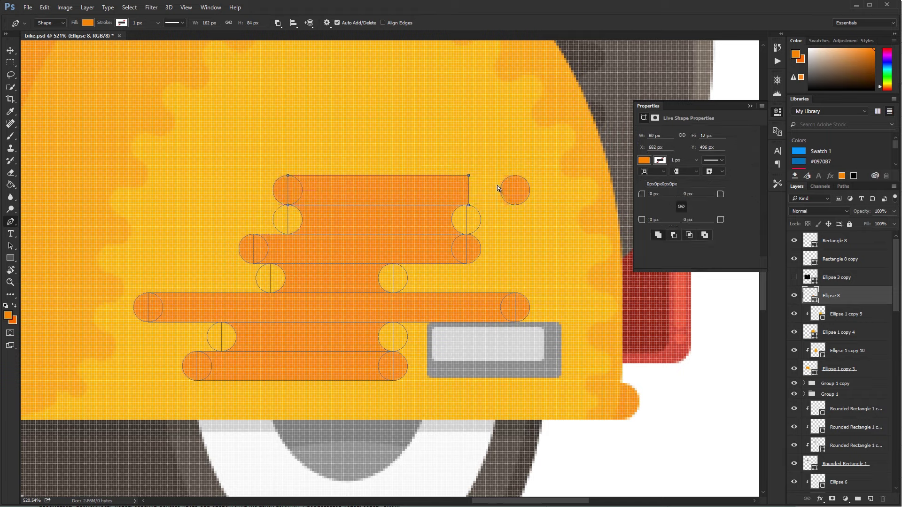
drag(497, 186, 431, 222)
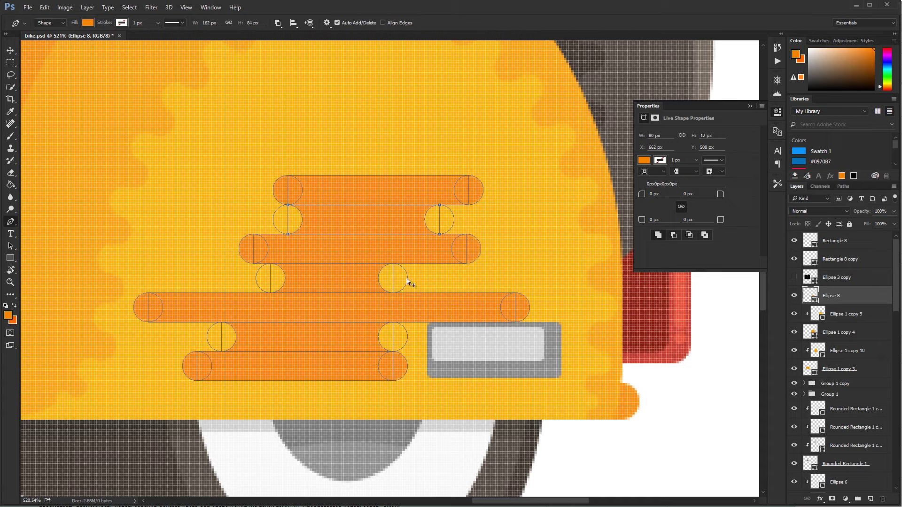
Step: Lengthen the third, fourth, fifth and seventh row bars by moving their right caps
ctrl+click(470, 251)
key(shift+Right)
key(shift+Right)
key(shift+Right)
ctrl+click(405, 282)
key(shift+Right)
key(shift+Right)
key(shift+Right)
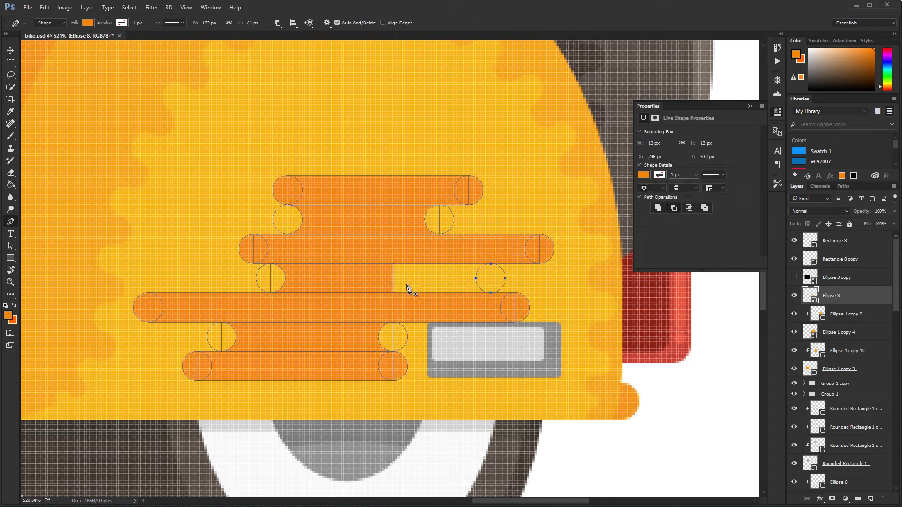
drag(515, 307, 555, 309)
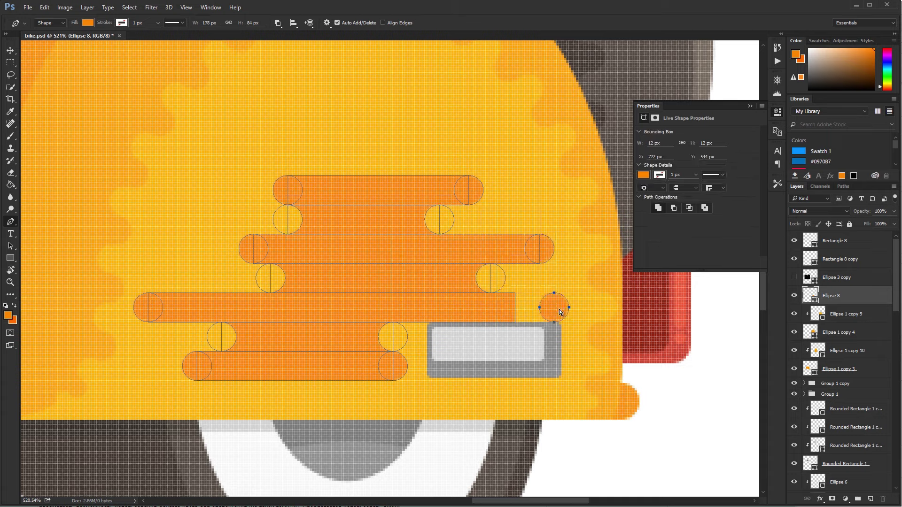
ctrl+click(407, 368)
key(Right)
key(Right)
key(Right)
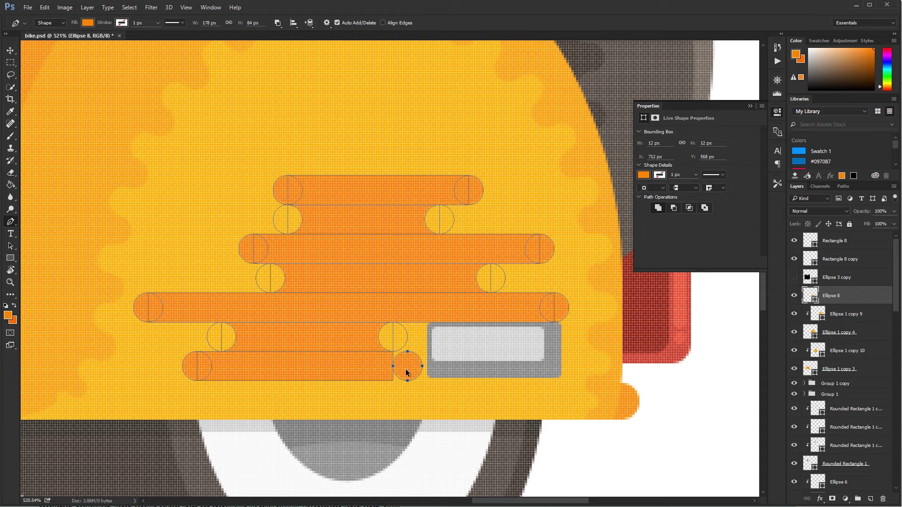
key(Escape)
key(v)
key(ctrl+1)
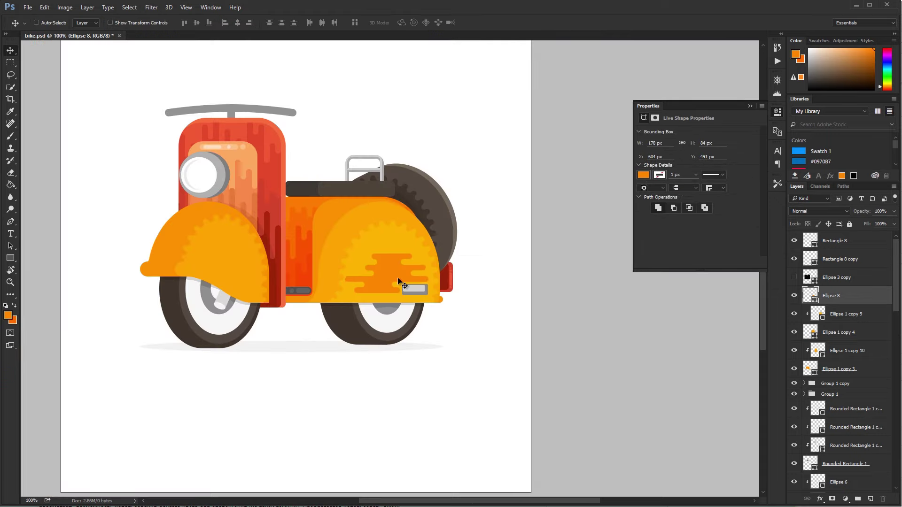
Step: Merge all capsule shapes on the fender and fill them yellow #ffb500
key(p)
drag(481, 224, 307, 330)
click(278, 23)
click(322, 82)
click(643, 175)
click(400, 238)
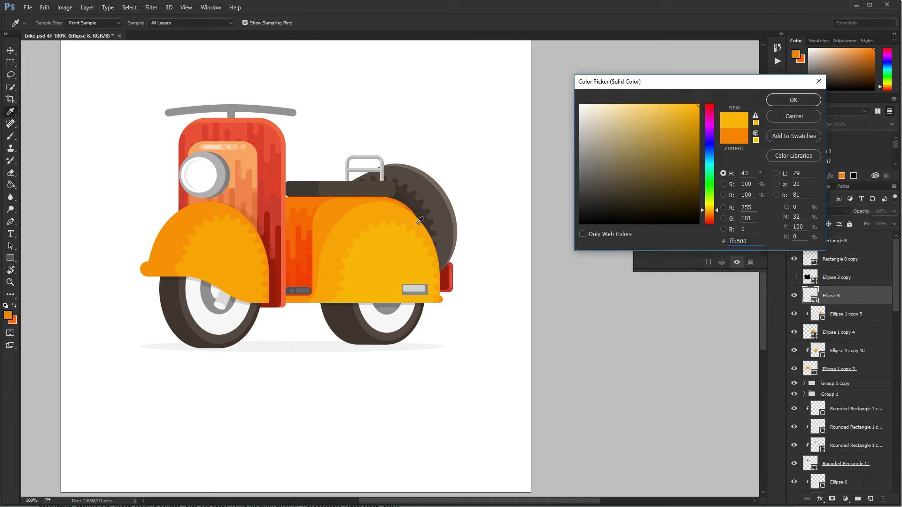
key(Return)
drag(469, 201, 527, 265)
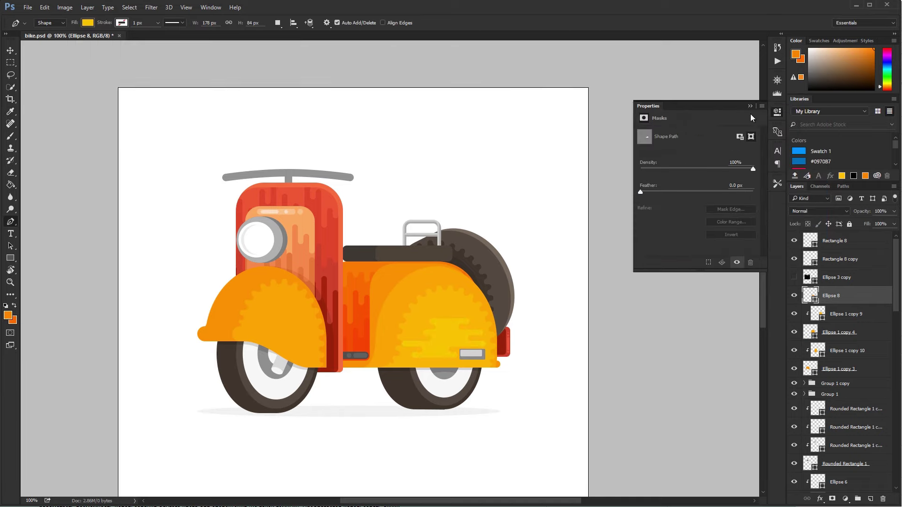